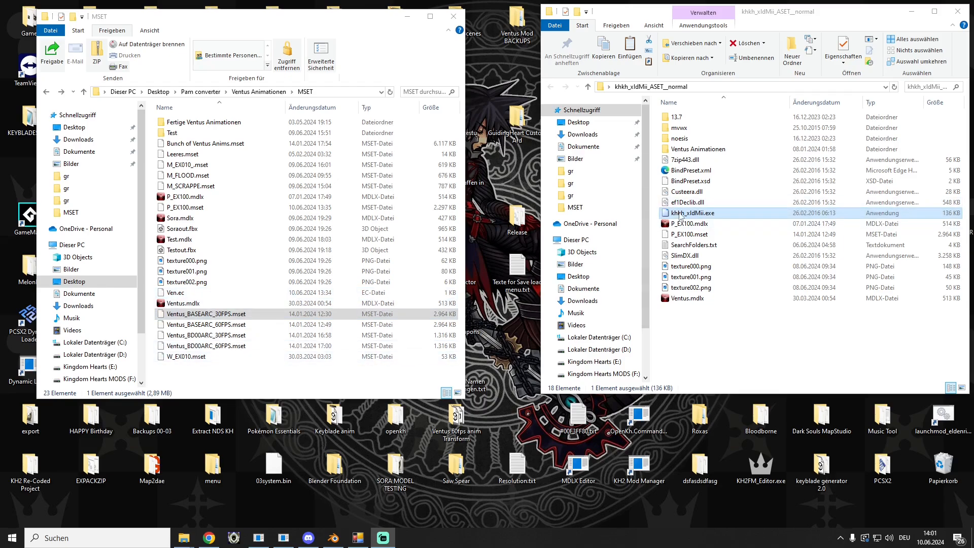
Launch khkh_xldMii.exe and bind Ventus.mdlx with Ventus_BASEARC_30FPS.mset from the MSET folder as the body model and motion set
double_click(679, 215)
drag(453, 107, 452, 54)
click(360, 342)
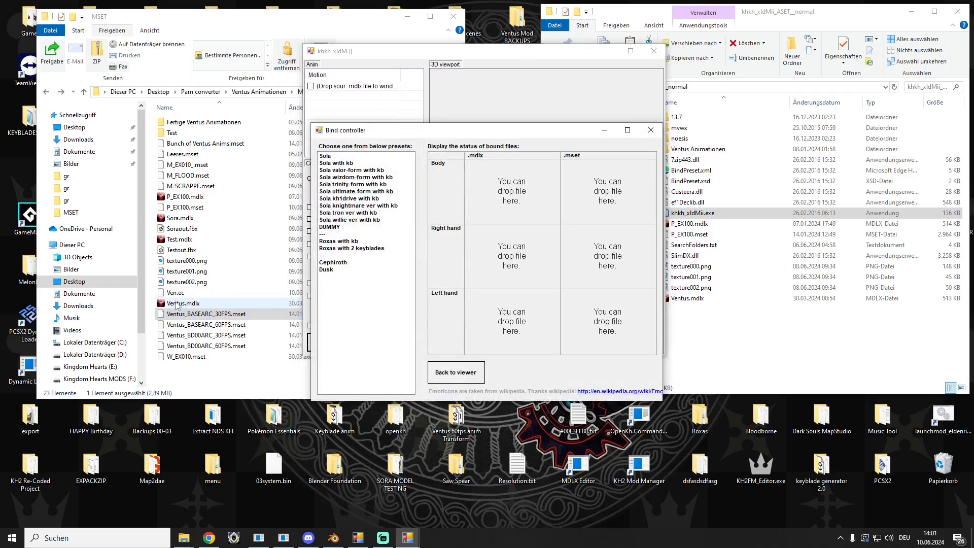
drag(176, 304, 509, 200)
drag(203, 313, 606, 199)
click(651, 130)
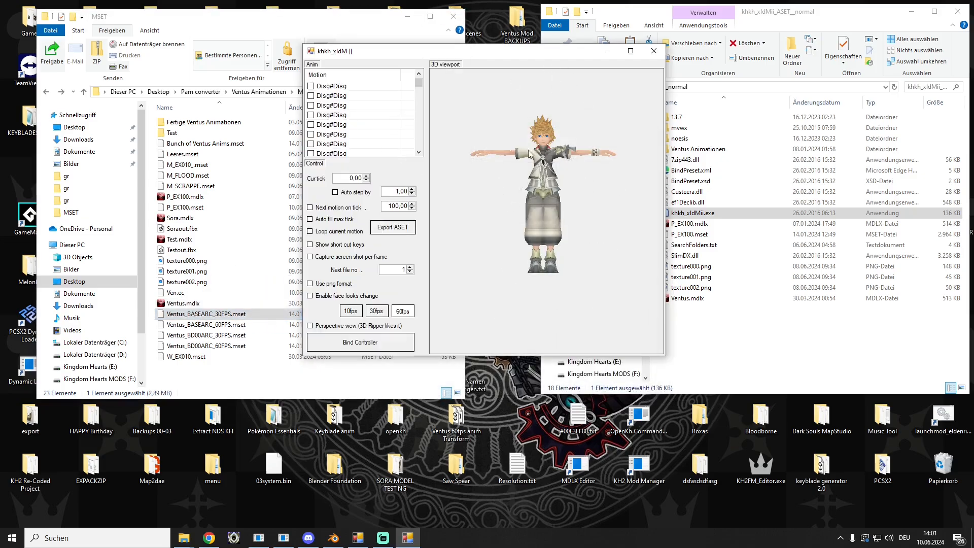
Enable auto stepping, next motion on tick, auto fill max tick and looping, and play the first four motions of the 30 FPS set
click(341, 88)
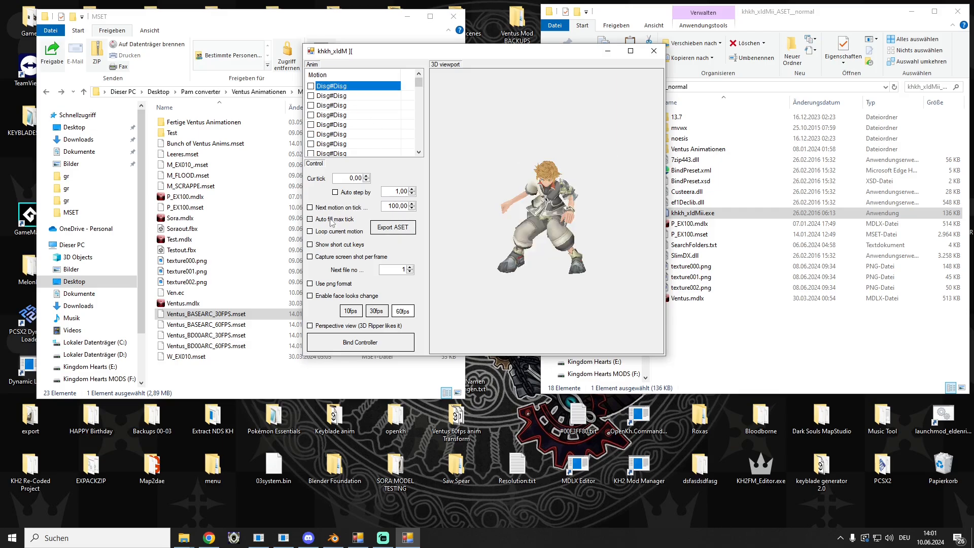
click(356, 193)
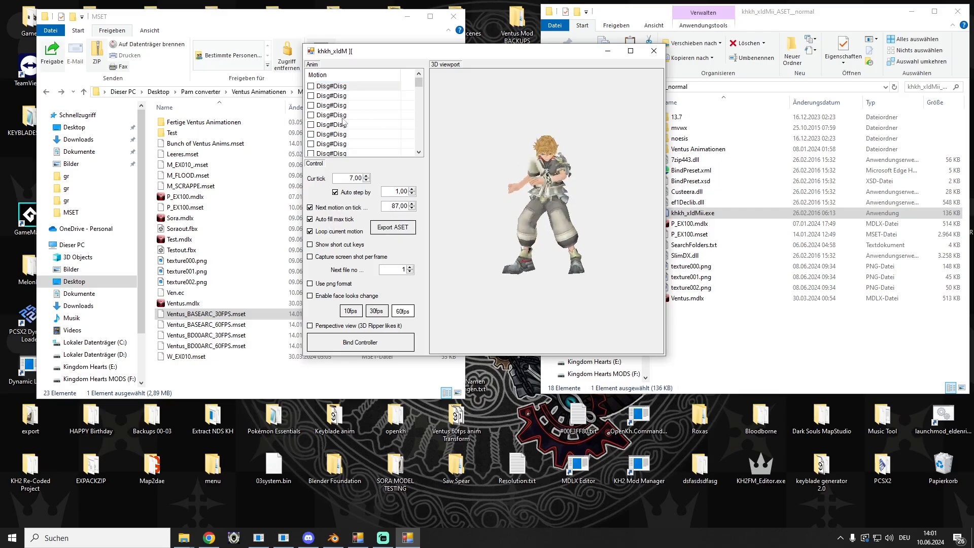
click(347, 90)
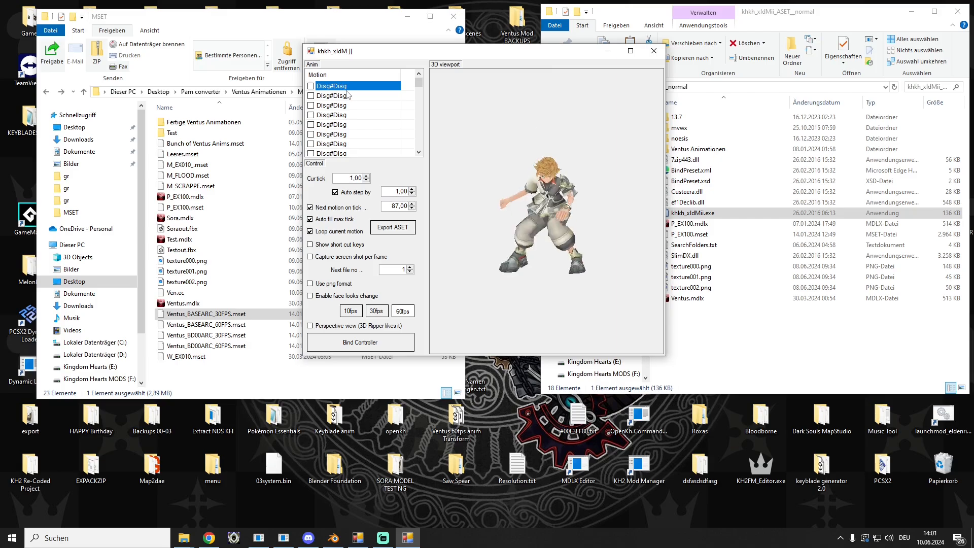
click(346, 95)
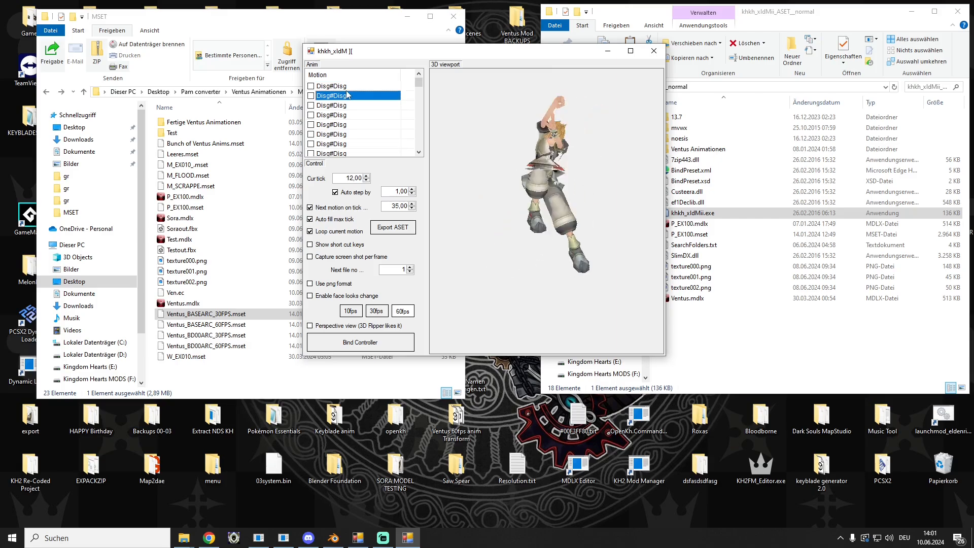
key(Down)
key(Down)
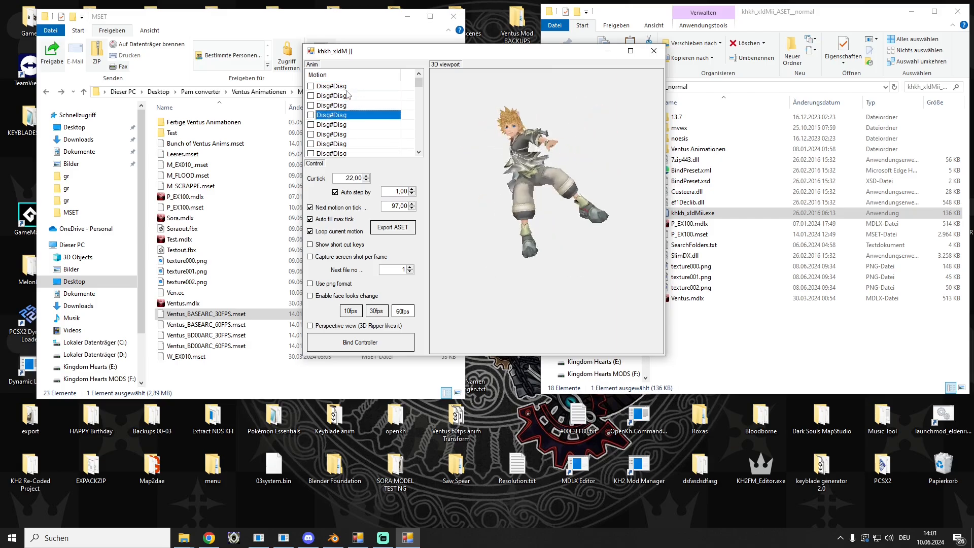
Rebind the body with Ventus.mdlx and Ventus_BASEARC_60FPS.mset, and return to the viewer
click(358, 341)
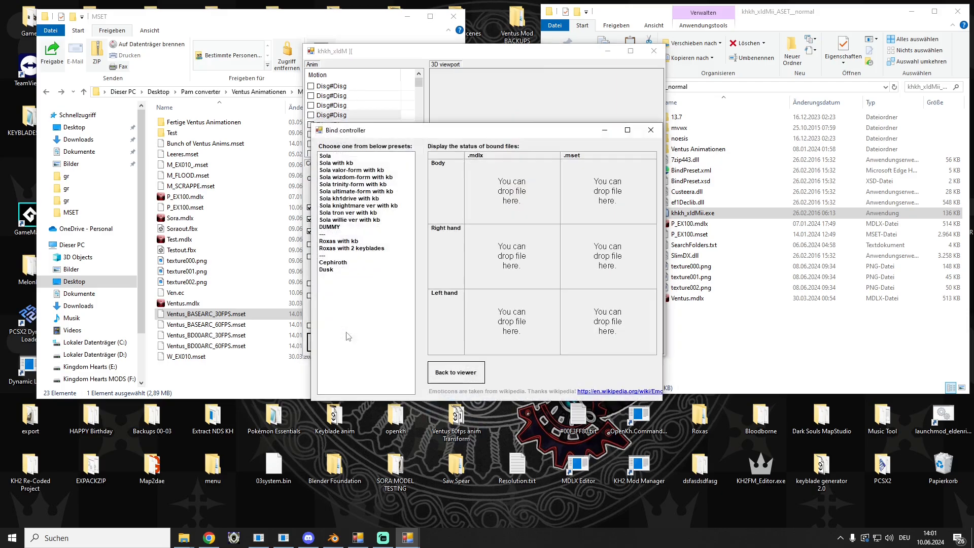
click(183, 303)
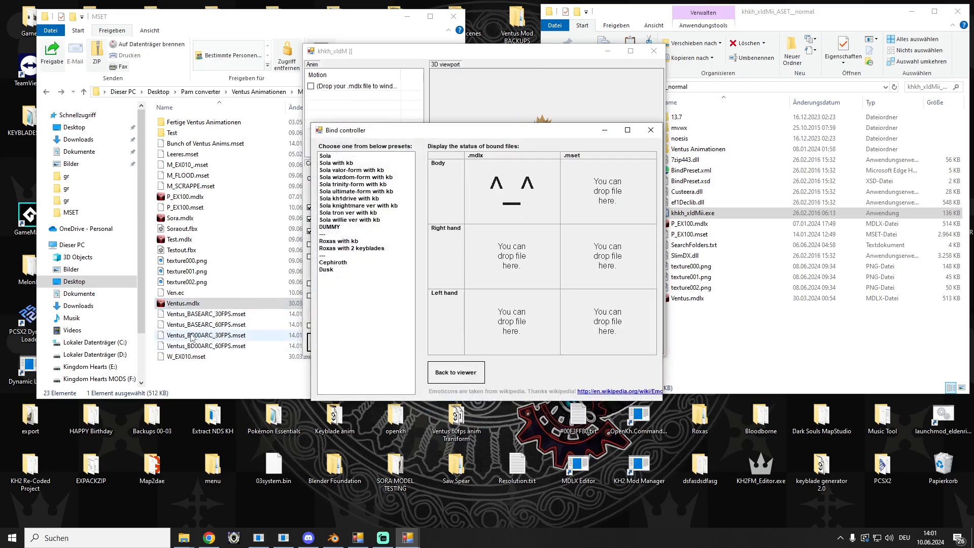
drag(203, 324, 499, 304)
drag(581, 210, 583, 211)
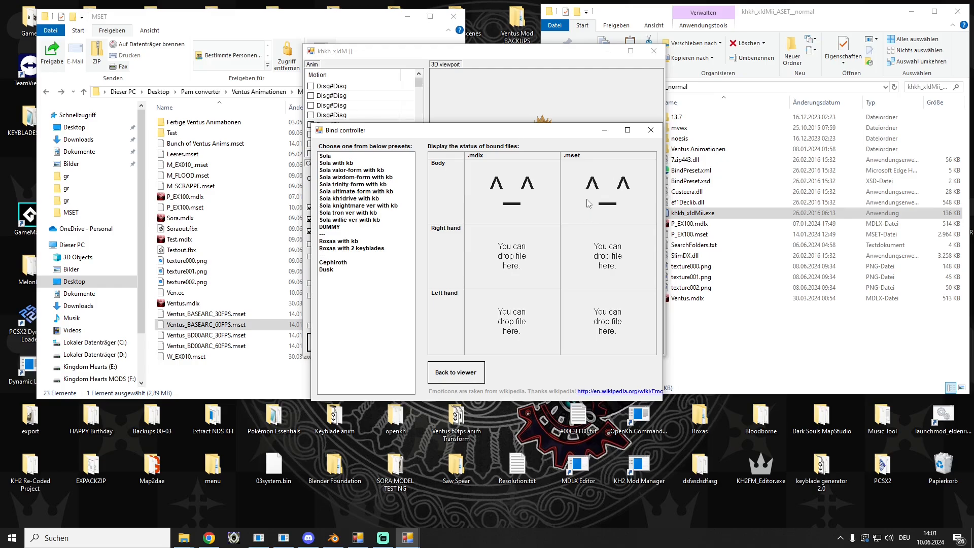
click(650, 130)
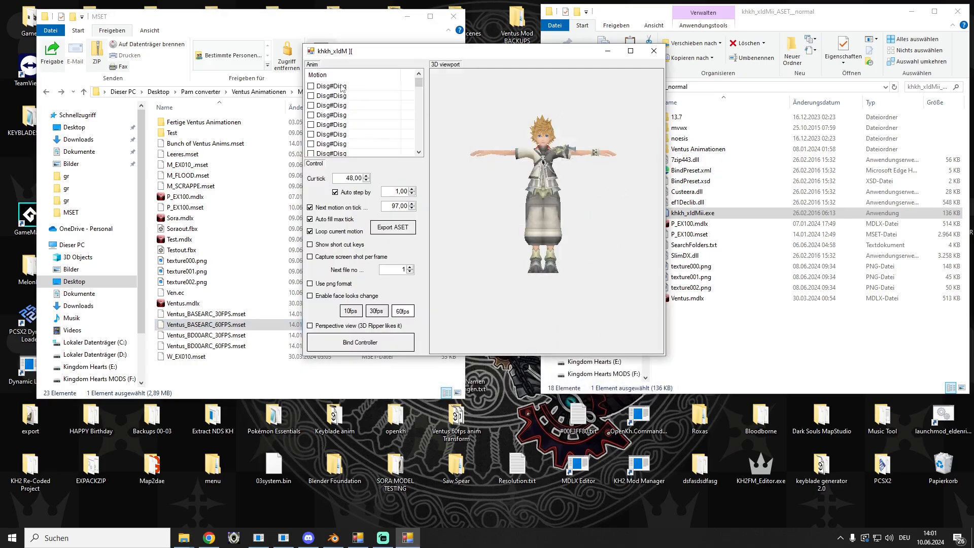
Play through the first seven motions of the 60 FPS set to compare their animations, ending on the seventh
click(342, 87)
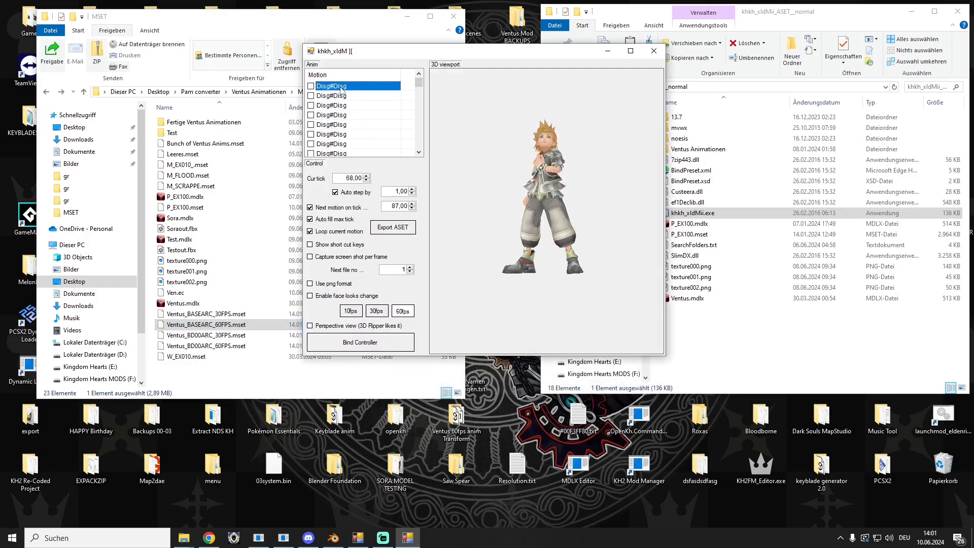
key(Down)
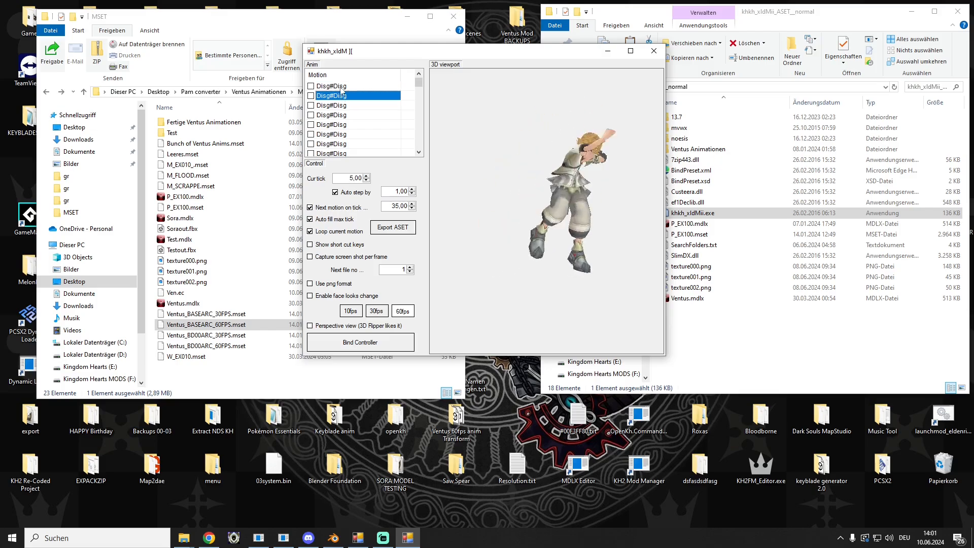
key(Down)
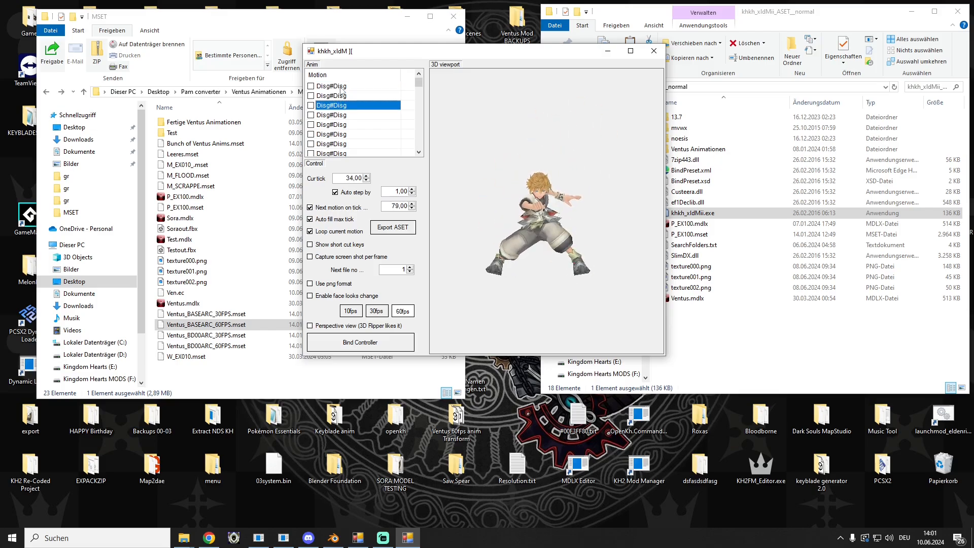
key(Down)
key(Down)
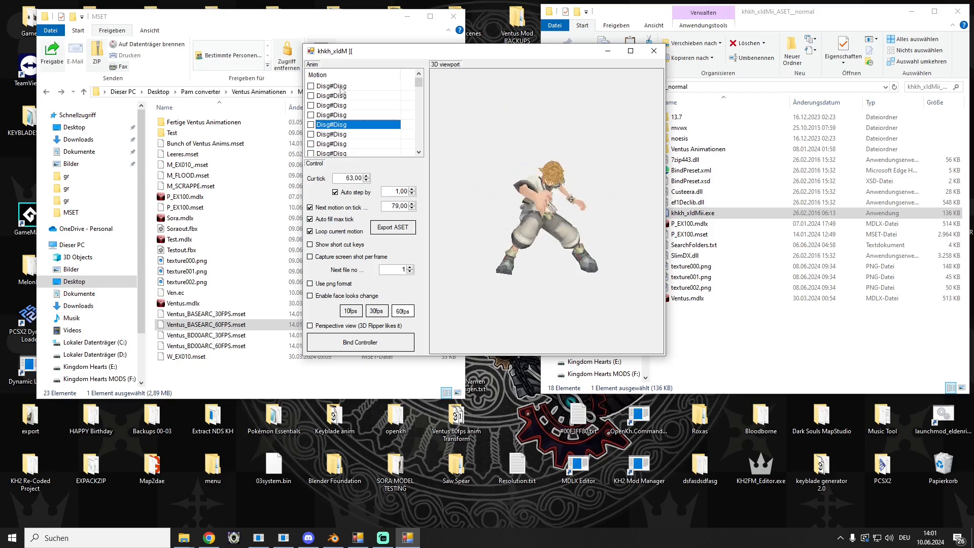
key(Down)
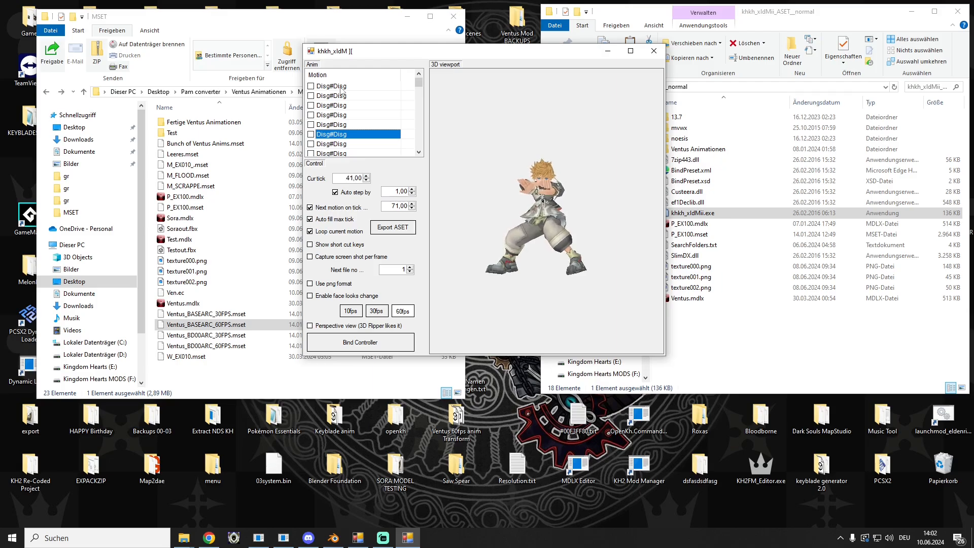
key(Down)
key(Down)
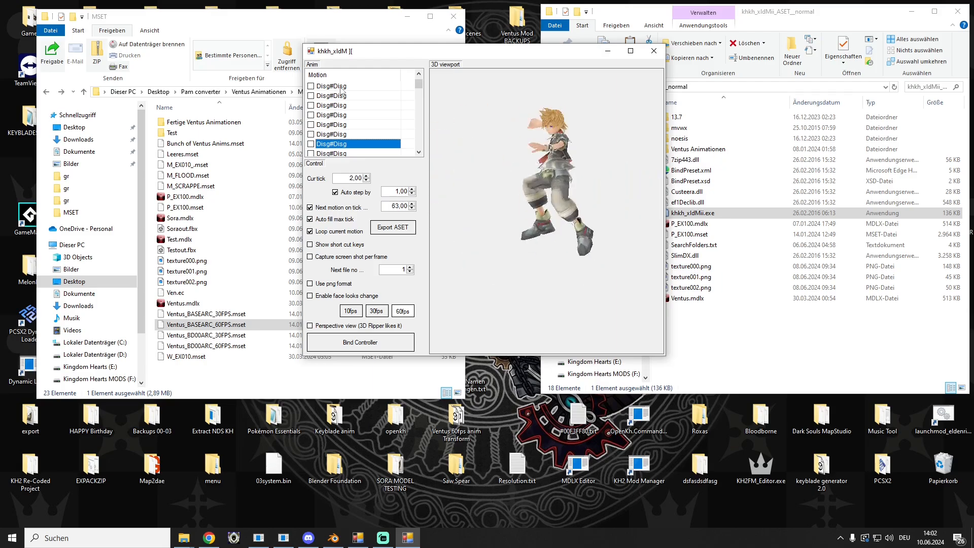
key(Up)
key(Up)
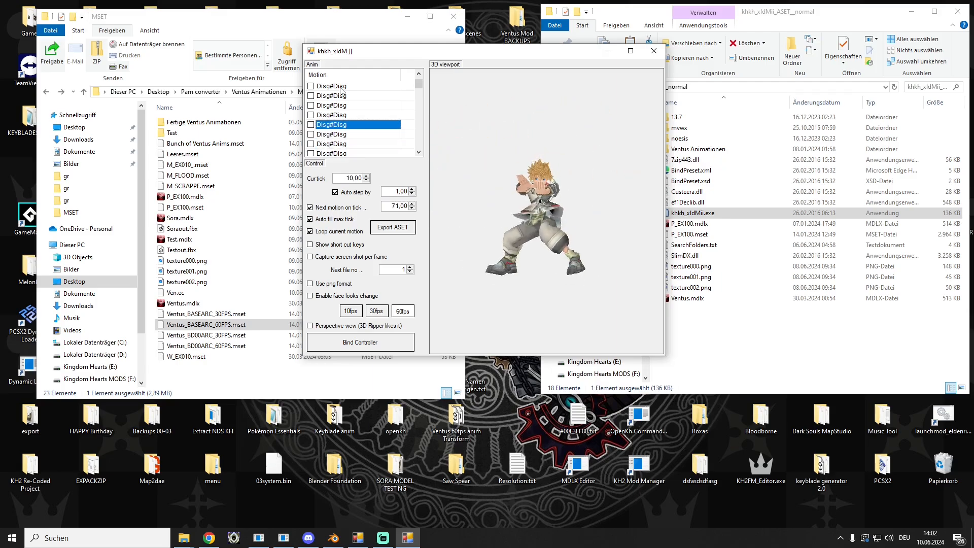
key(Down)
key(Down)
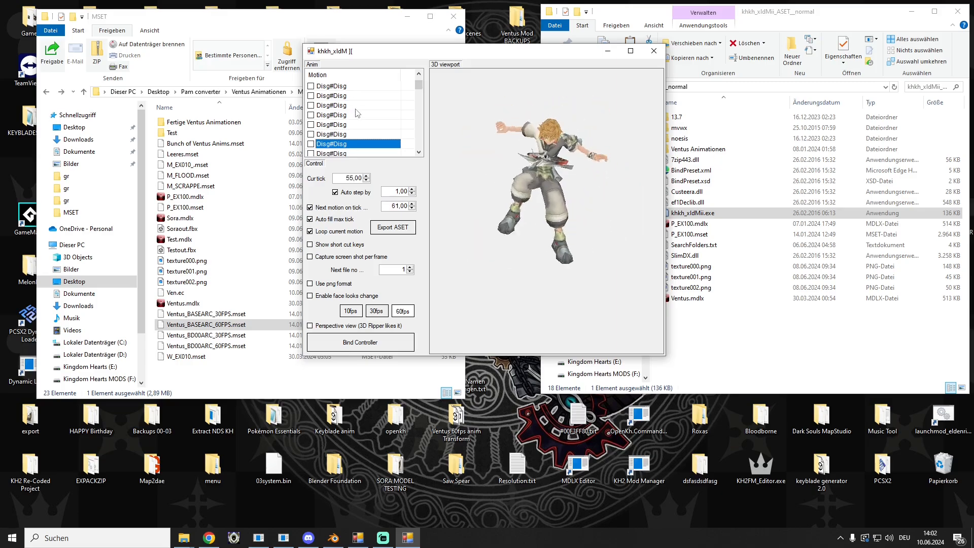
Mark the seventh motion in the list and export it as an ASET, continuing past the exception and closing the completion message
drag(413, 53, 465, 51)
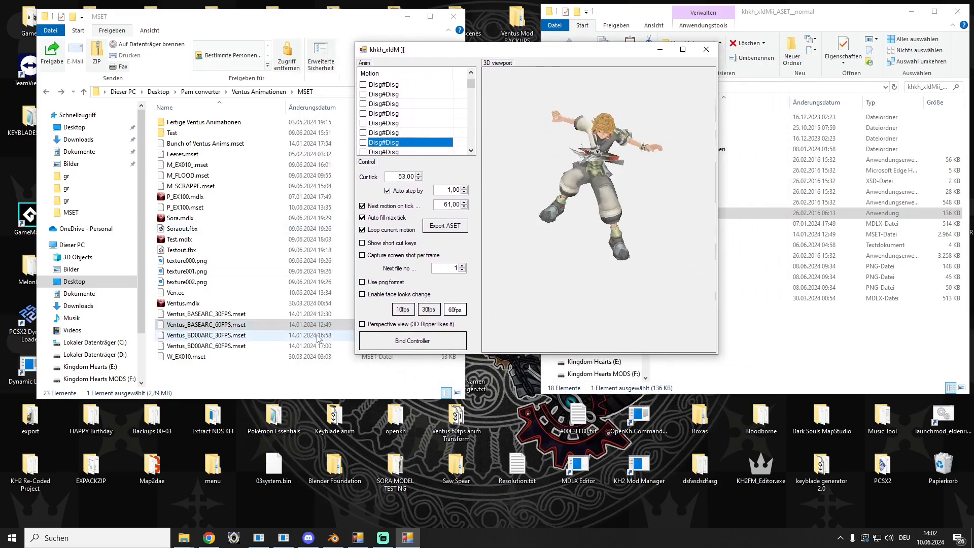
click(363, 142)
click(444, 225)
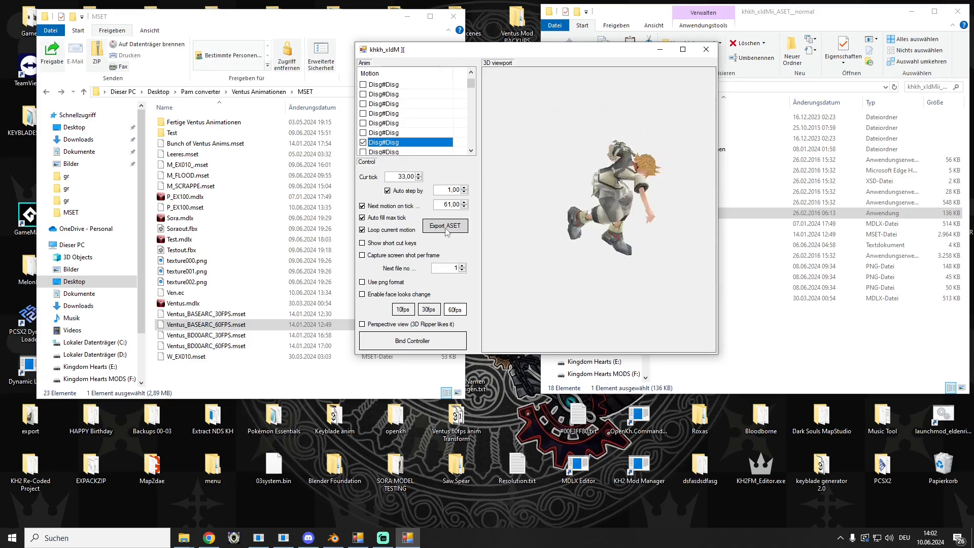
click(514, 303)
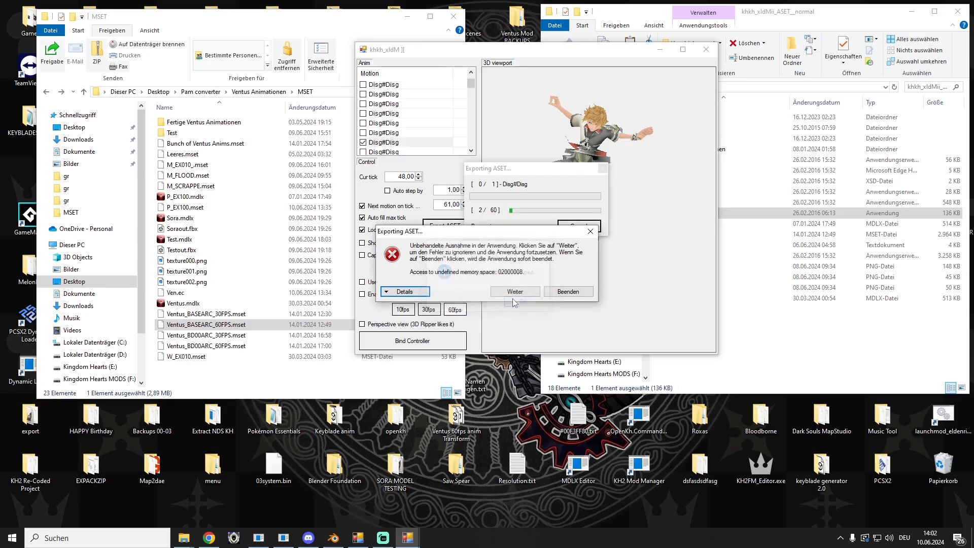
click(514, 300)
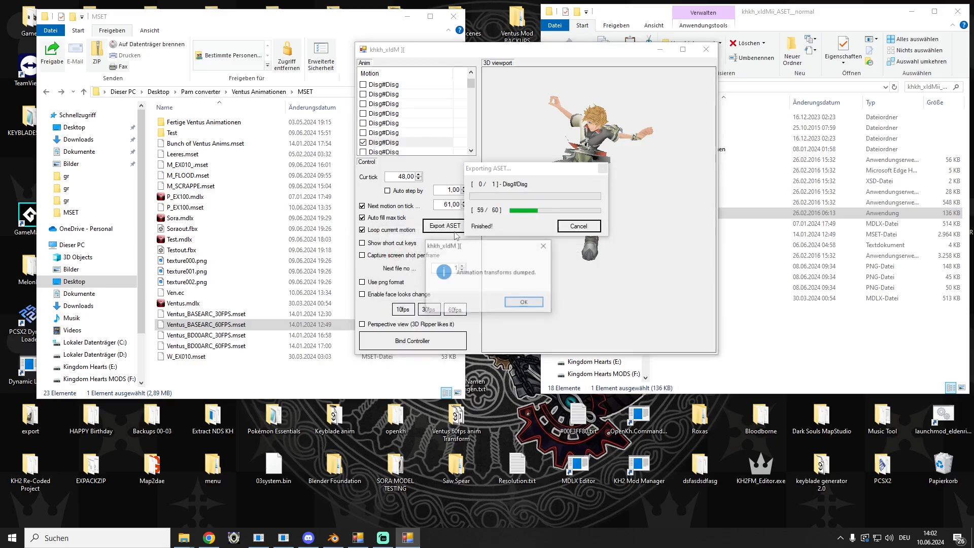
click(520, 303)
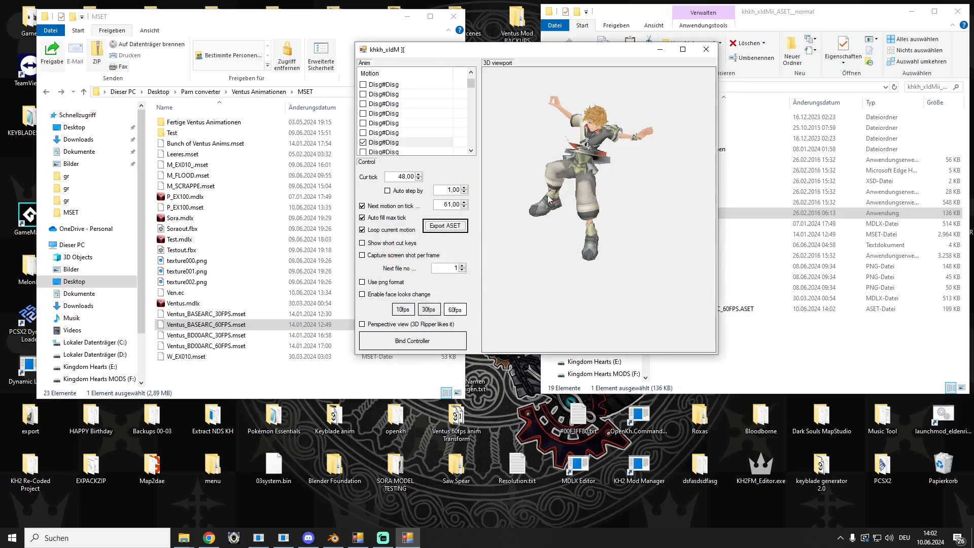
Move the exported VENTUS_BASEARC_60FPS.ASET into the MSET folder and rename it as ventus.ASET
click(873, 346)
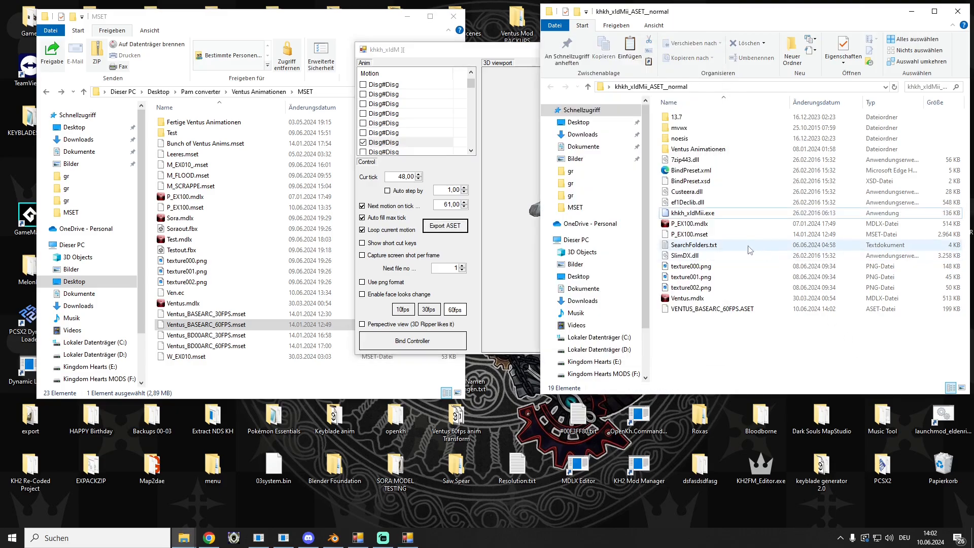
click(712, 309)
drag(690, 310, 213, 361)
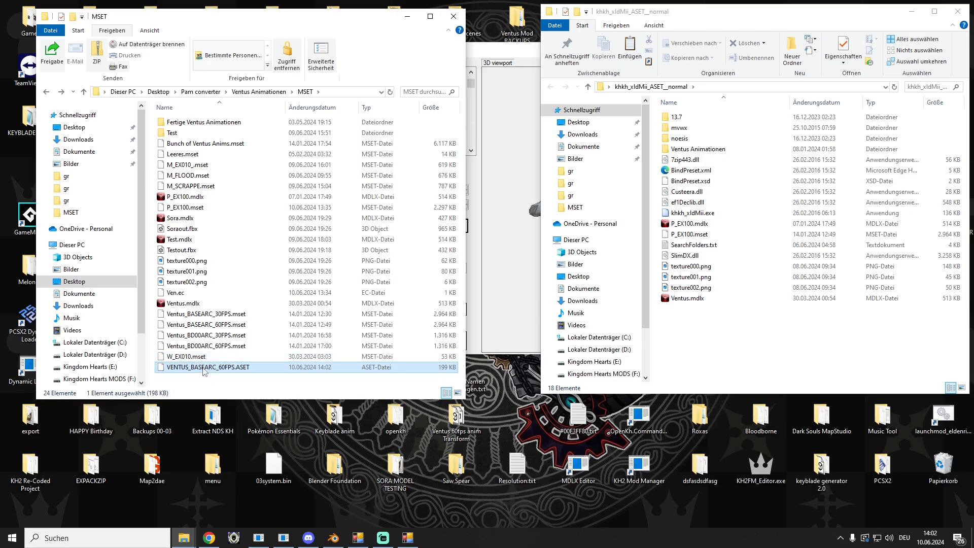
click(204, 367)
text(vent)
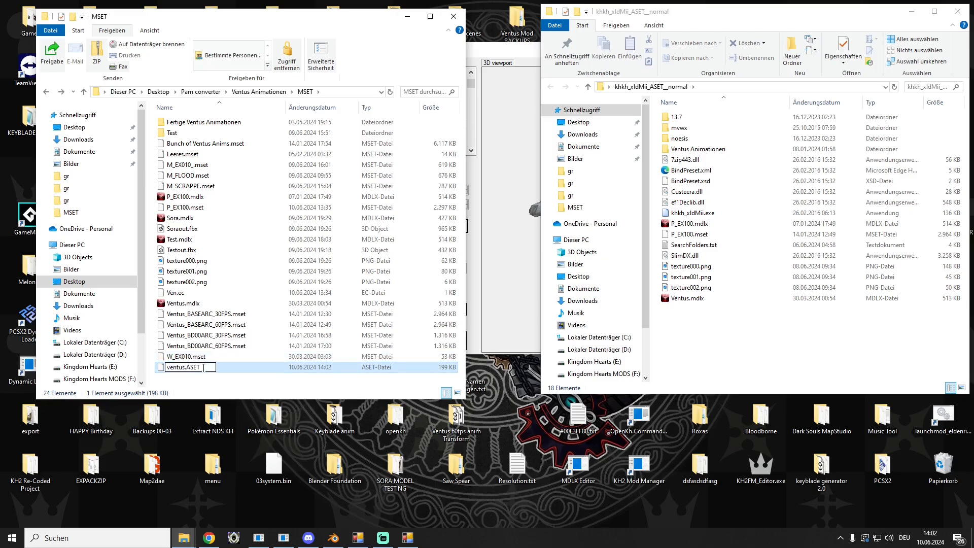
text(us)
key(Return)
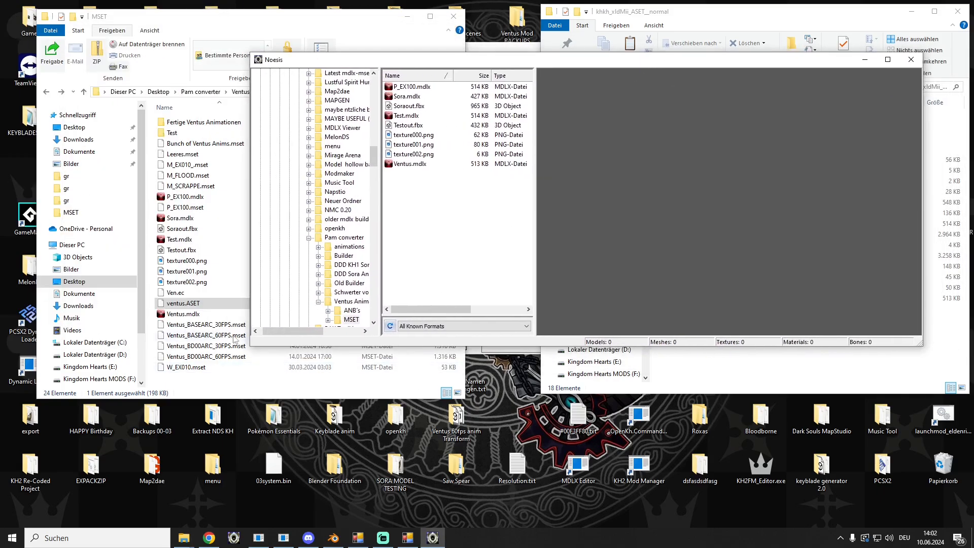
Load Ventus.mdlx from the MSET folder into the Noesis preview
click(184, 304)
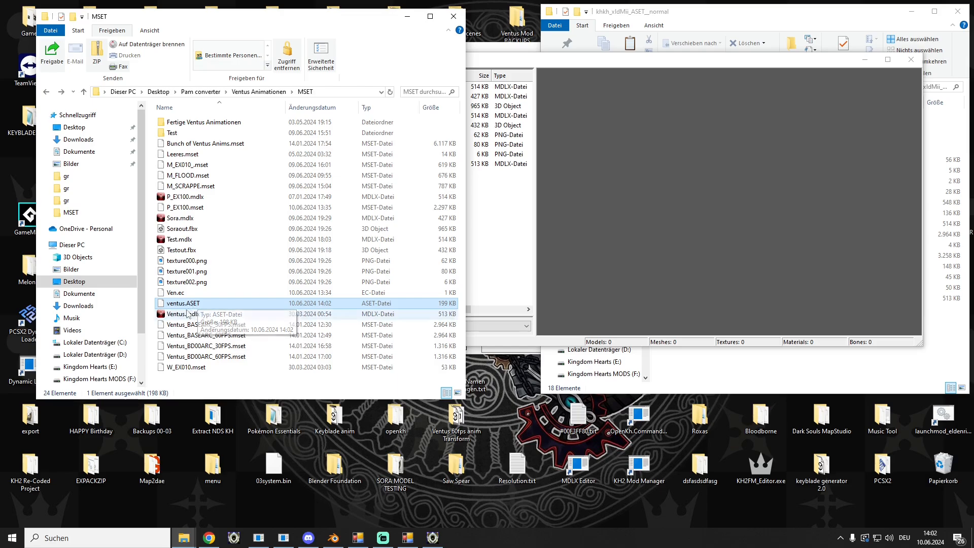
click(173, 315)
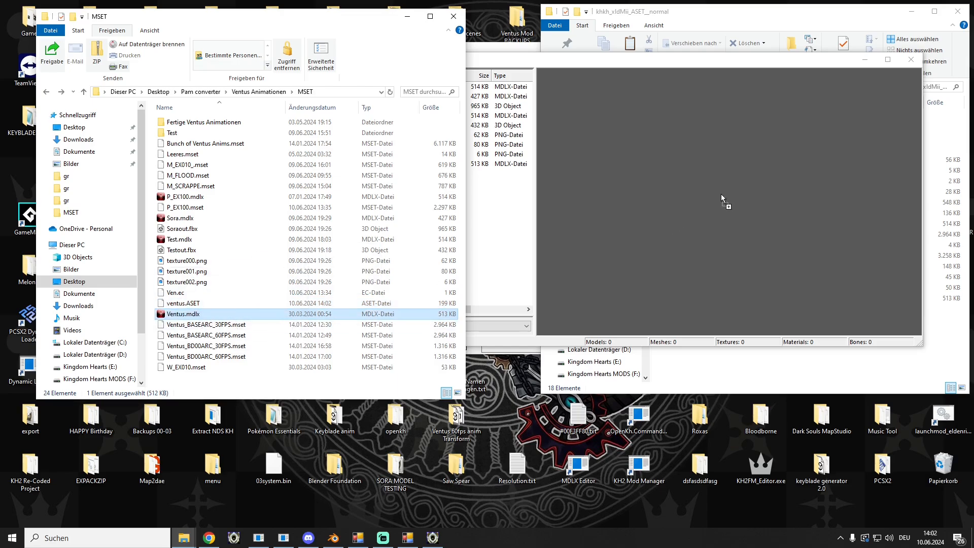
drag(720, 194, 721, 195)
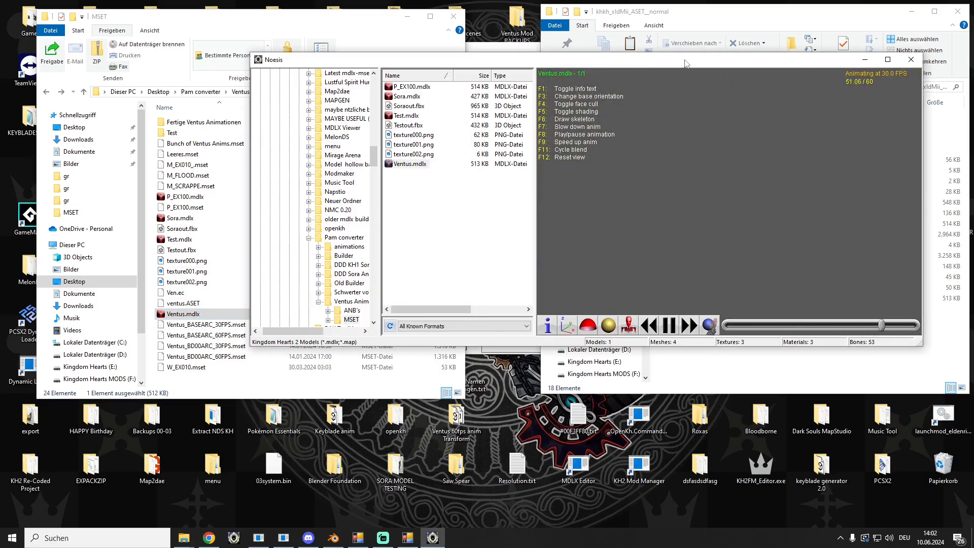
drag(684, 60, 559, 58)
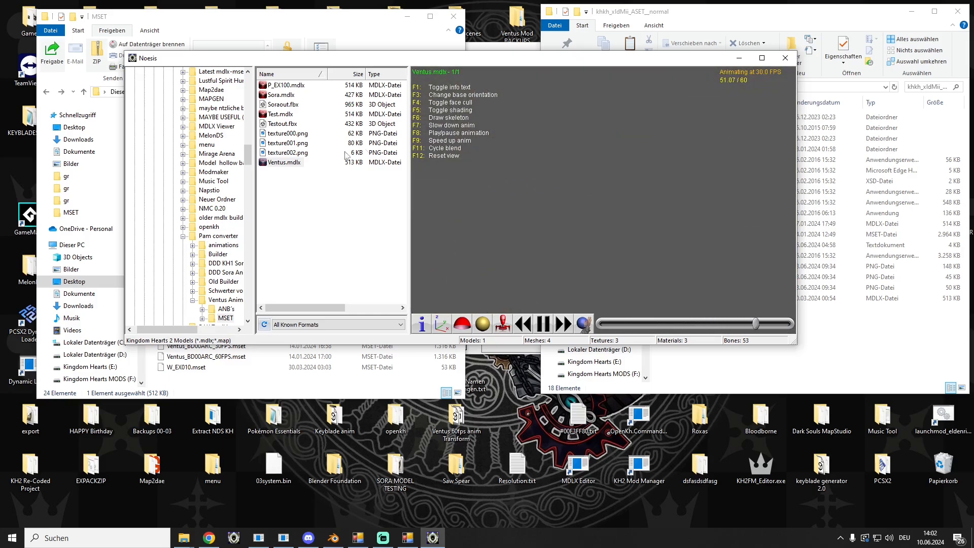
Export Ventus.mdlx from Noesis as Autodesk FBX to Ventusout in the MSET folder, and close Noesis
right_click(297, 163)
click(320, 181)
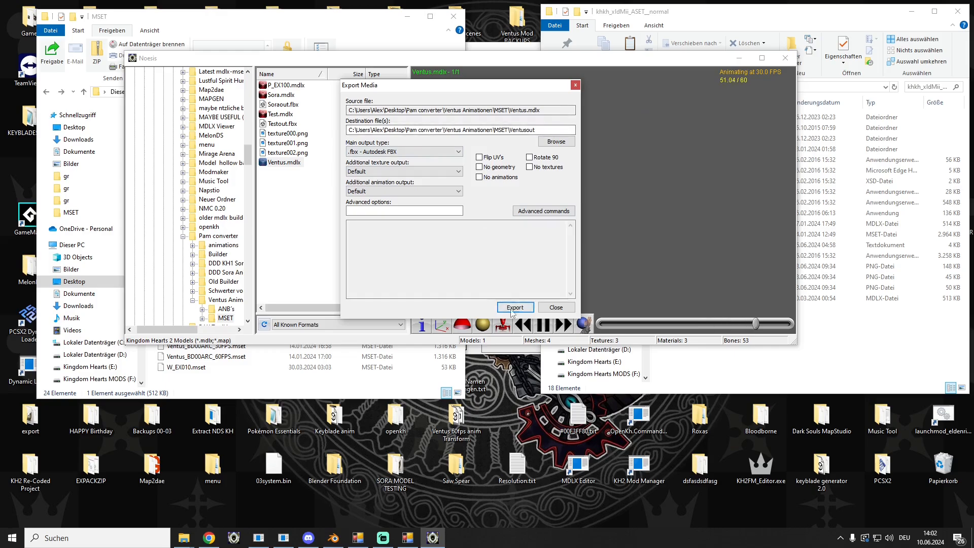
click(514, 307)
click(522, 218)
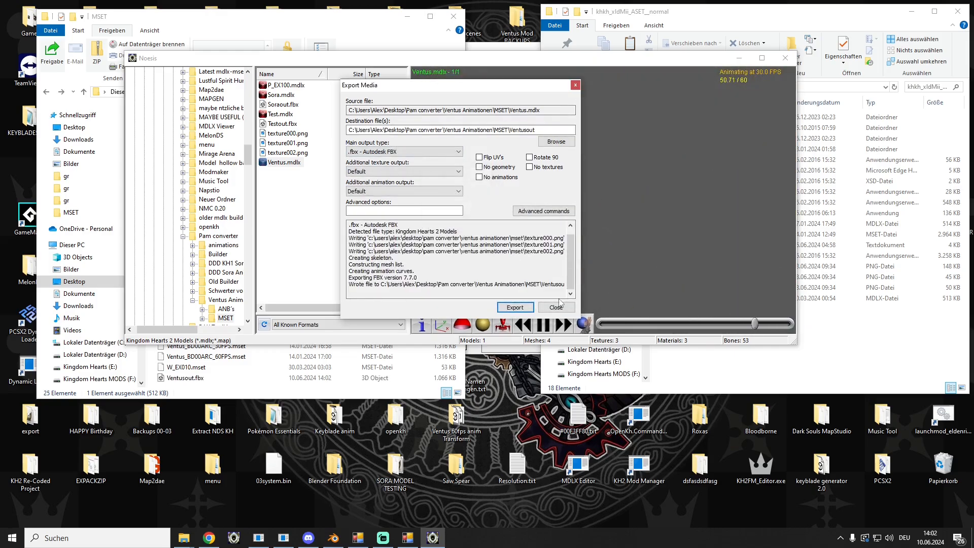
click(556, 307)
click(785, 58)
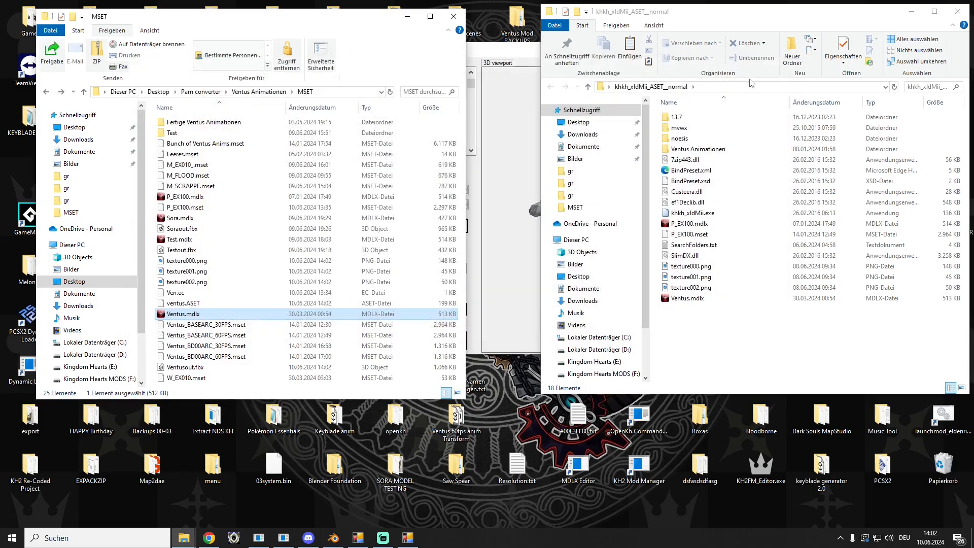
Delete ventus.ASET from the MSET folder and rename Ventusout.fbx as Ventusairattack.fbx
click(214, 303)
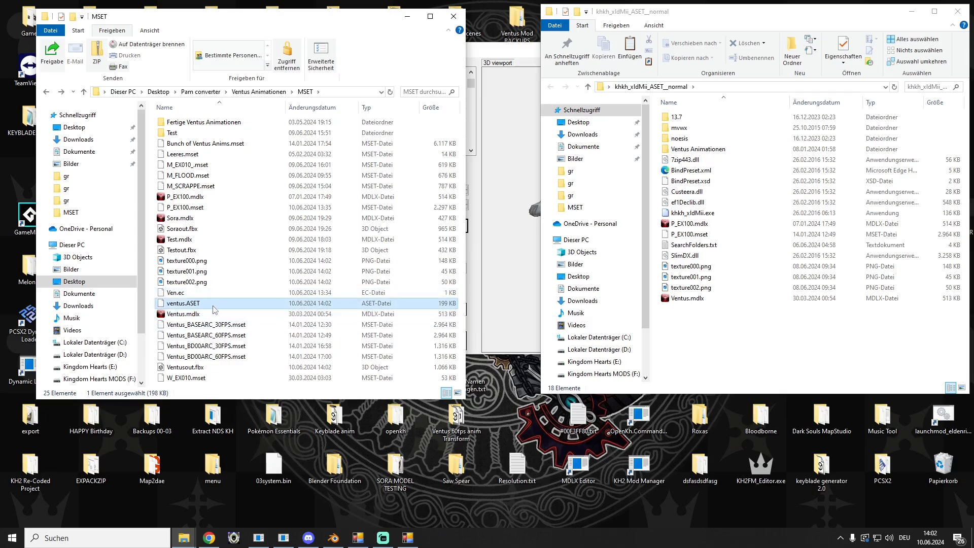
key(Delete)
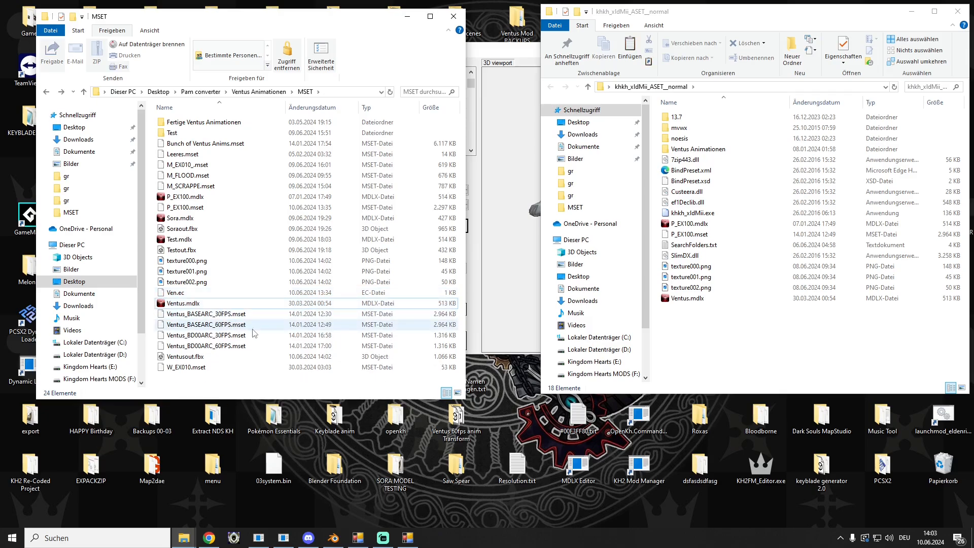
click(184, 357)
click(189, 356)
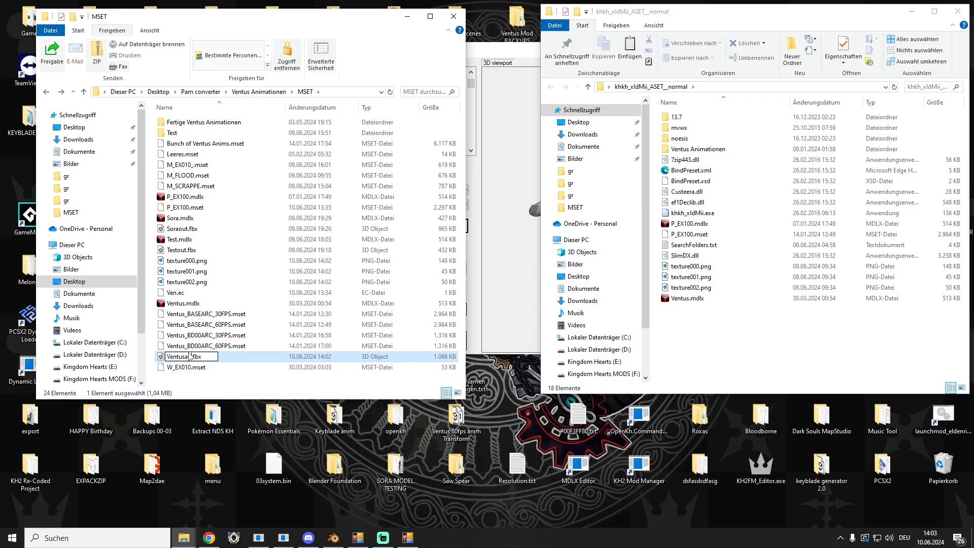
key(Return)
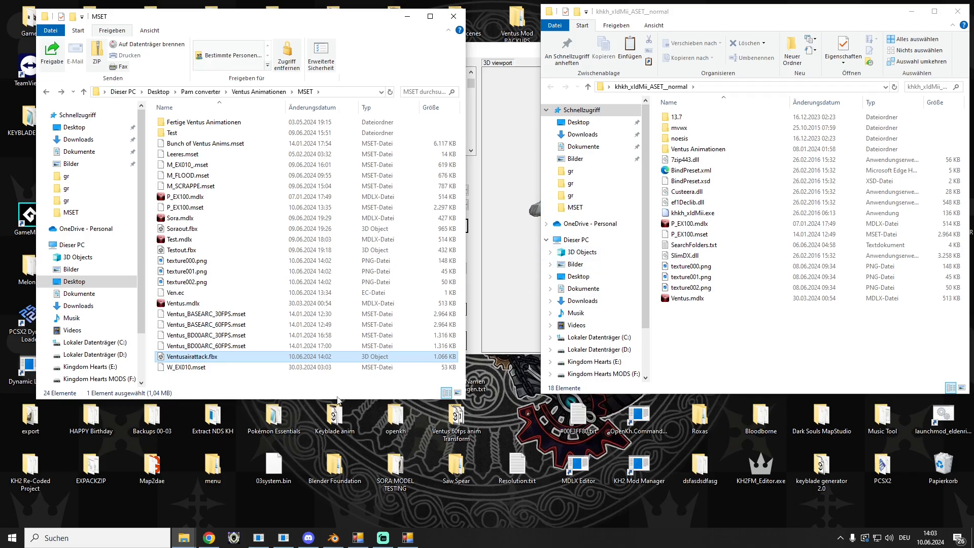
Switch to kh2mset and open Leeres.mset from the MSET folder
click(358, 537)
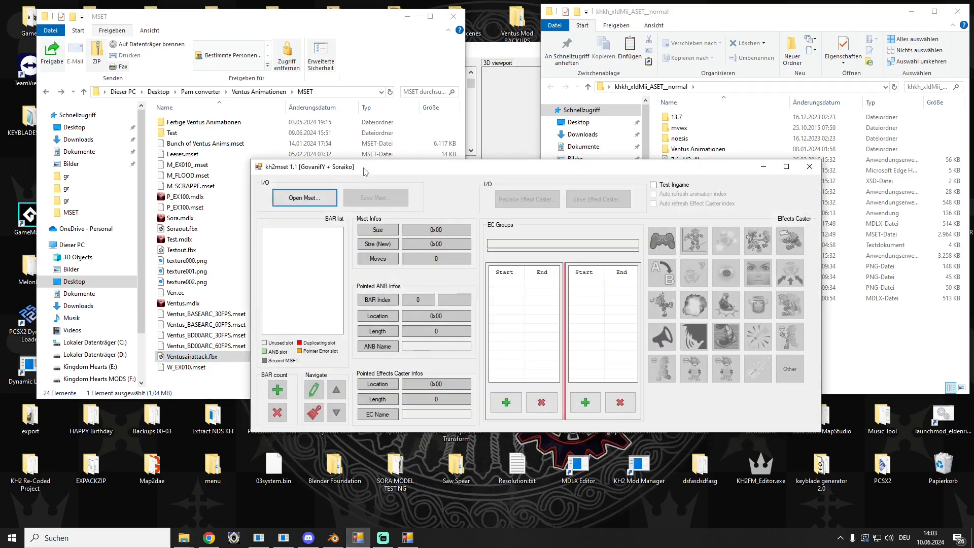
drag(369, 162, 371, 159)
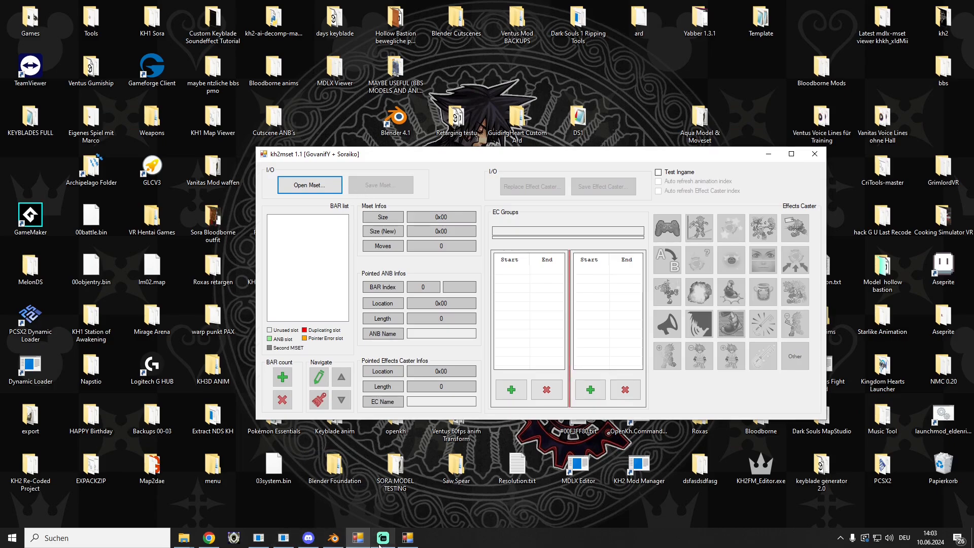
click(309, 185)
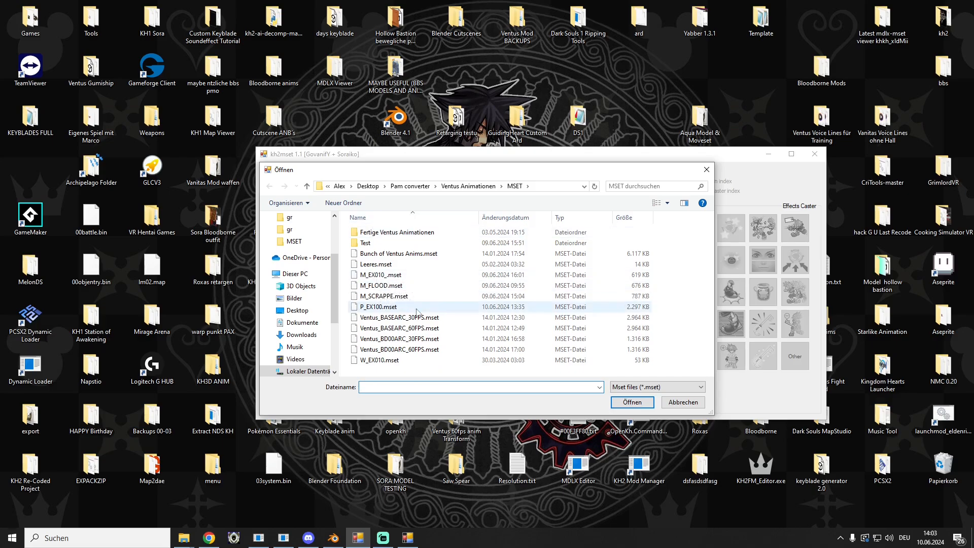
click(375, 264)
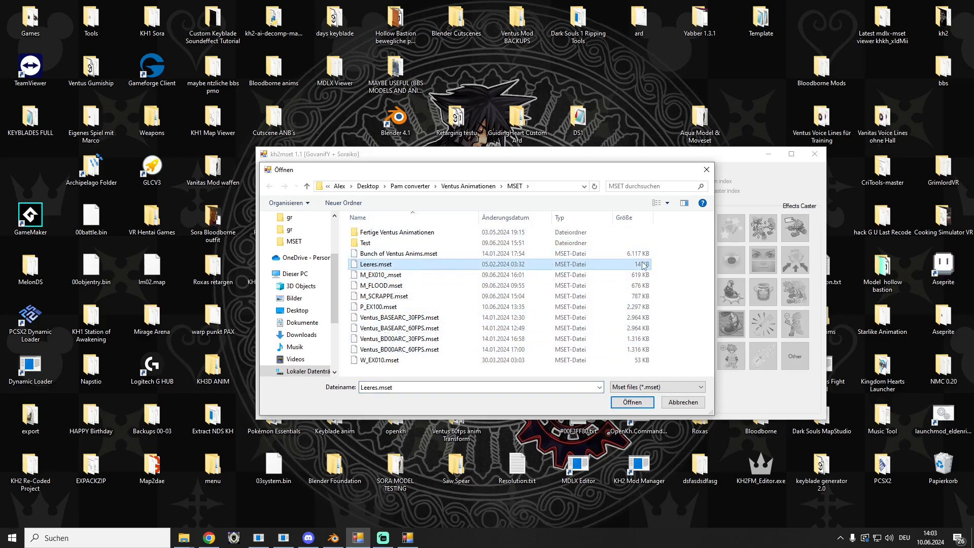
double_click(374, 265)
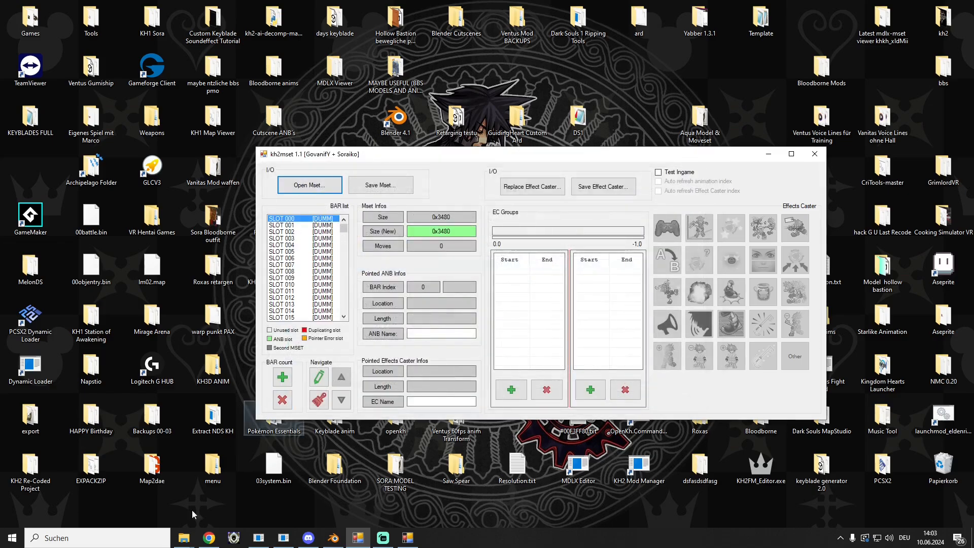
Place the MSET folder and kh2mset side by side and load Ventus_BASEARC_30FPS.mset into kh2mset
click(183, 537)
click(383, 504)
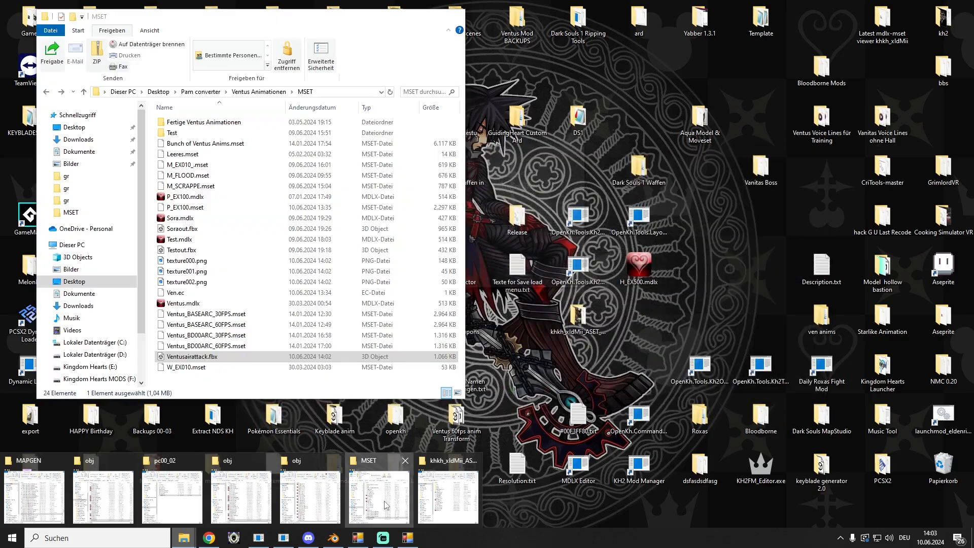
drag(560, 157, 681, 114)
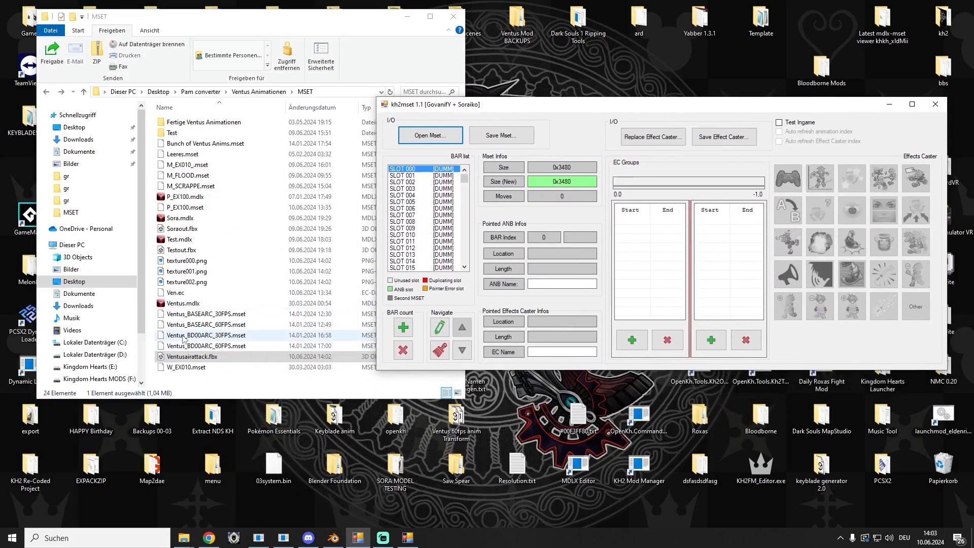
drag(184, 315, 417, 143)
Go through the last filled slots of the 30 FPS MSET and select slot 045
scroll(435, 206, down, 8)
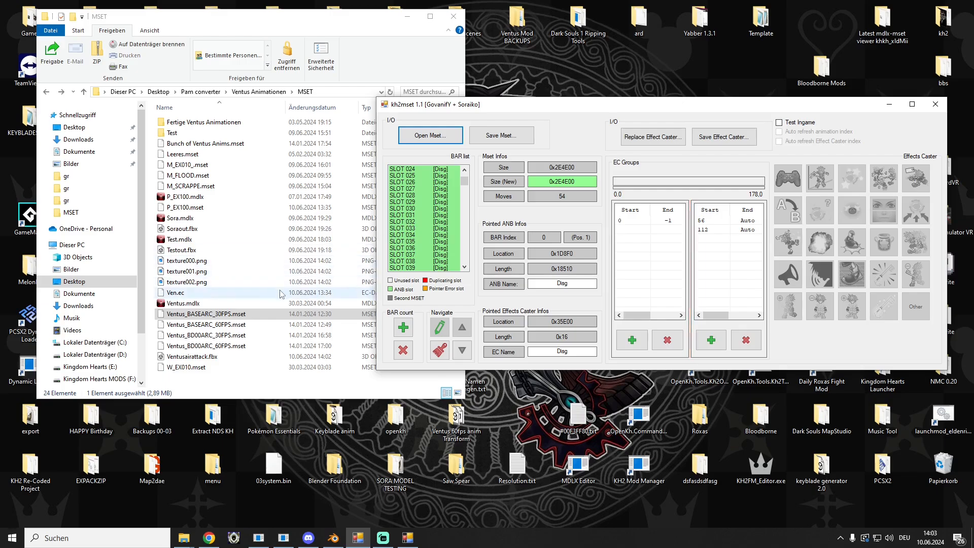
scroll(432, 217, down, 3)
scroll(432, 217, down, 4)
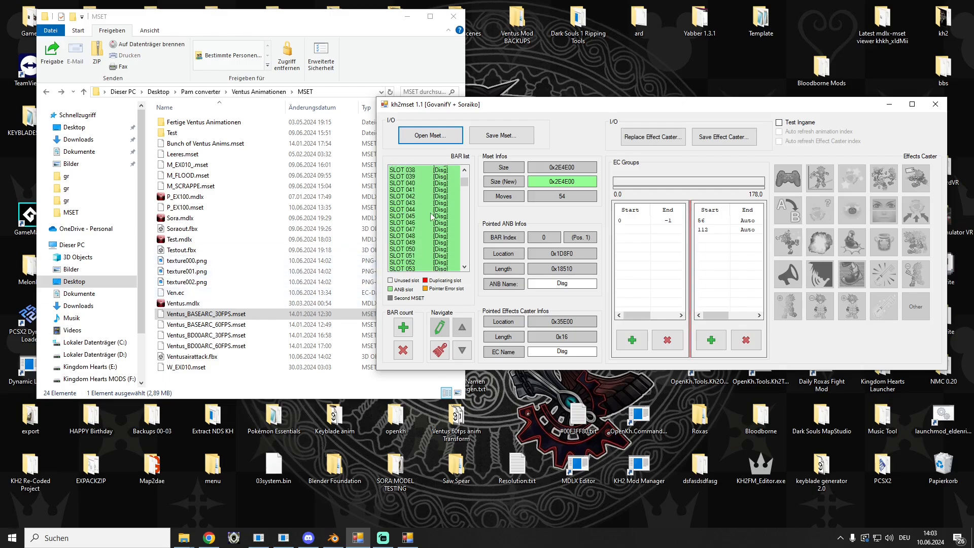
click(437, 242)
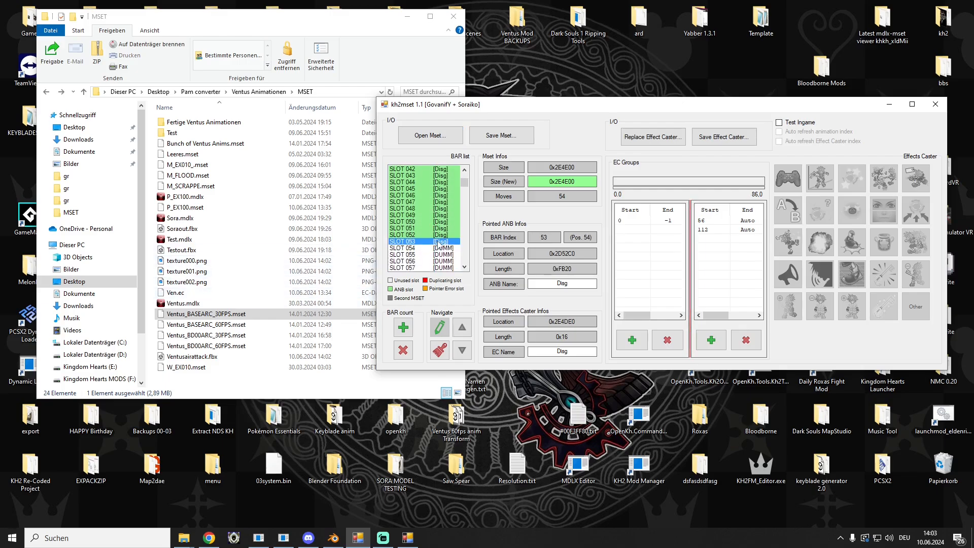
key(Up)
key(Up)
key(Up)
key(Up)
key(Up)
key(Up)
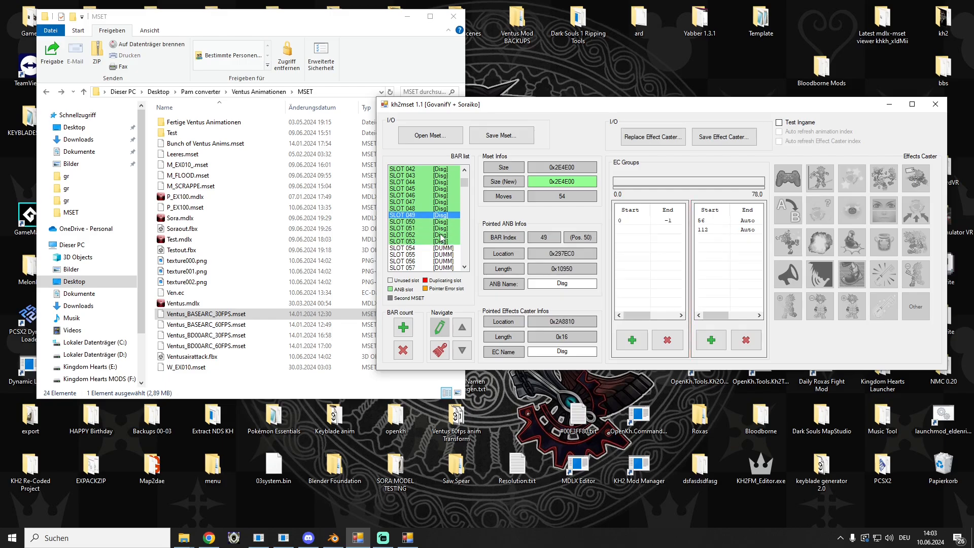
key(Up)
key(Up)
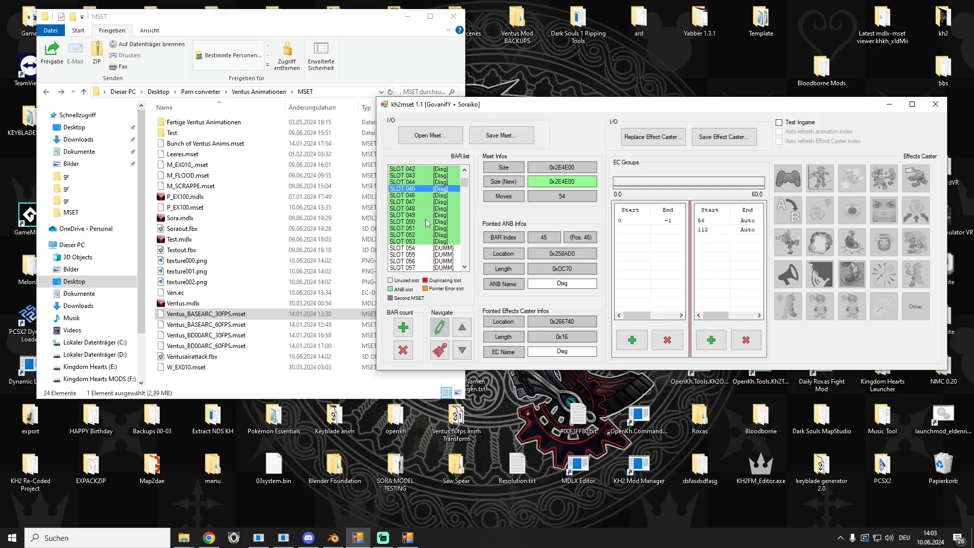
Preview Ventusairattack.fbx in Noesis to check its frame length, and return to kh2mset
click(233, 538)
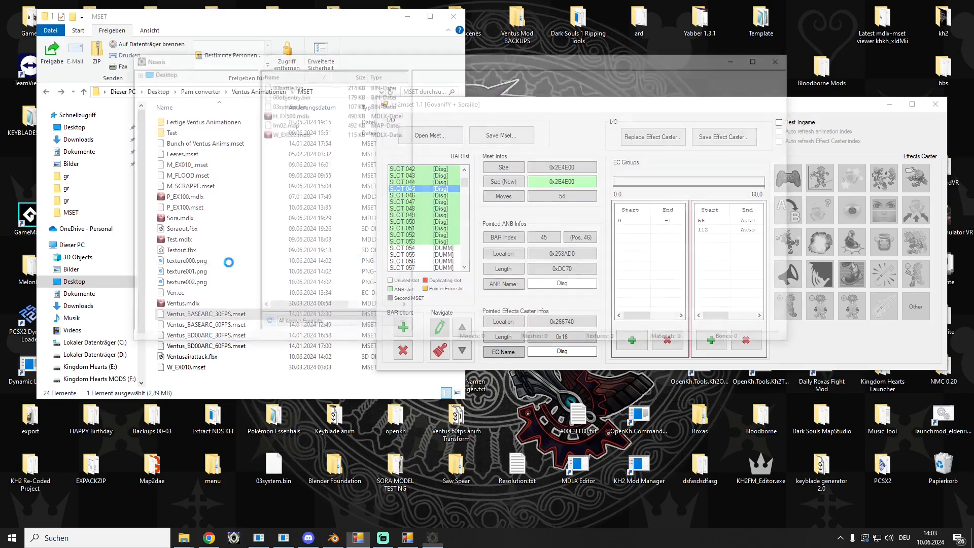
drag(184, 357, 528, 170)
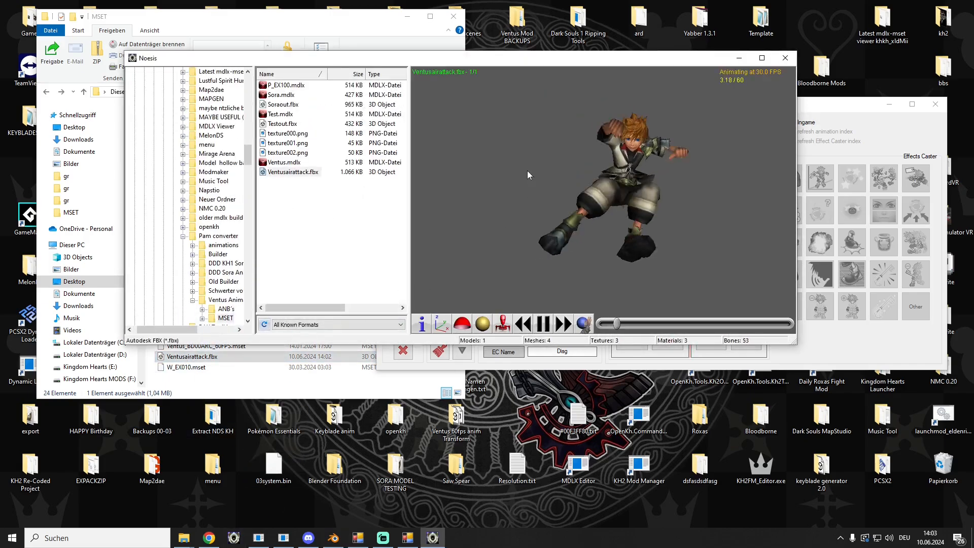
click(784, 58)
click(574, 100)
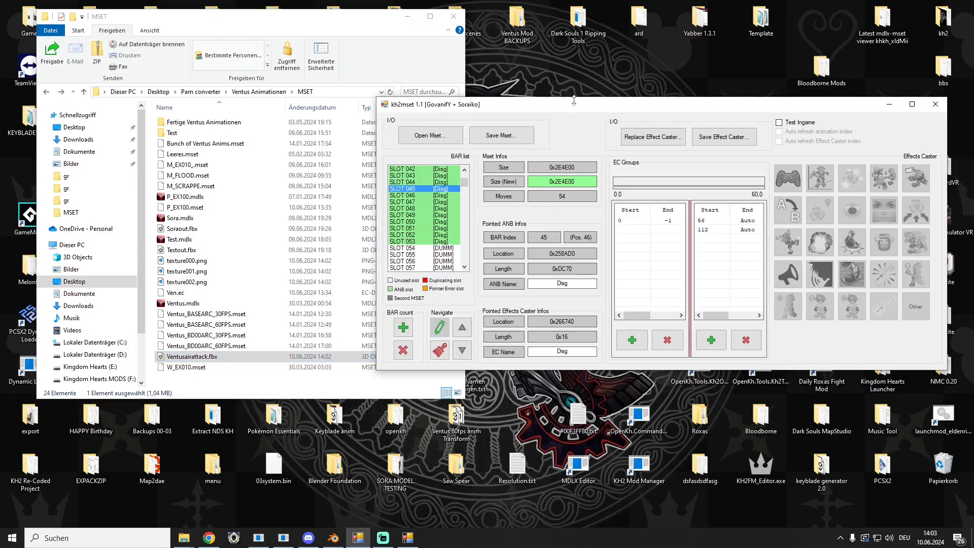
Extract the file of slot 045 from the 30 FPS MSET as 30.anb in the MSET folder
right_click(443, 189)
click(469, 218)
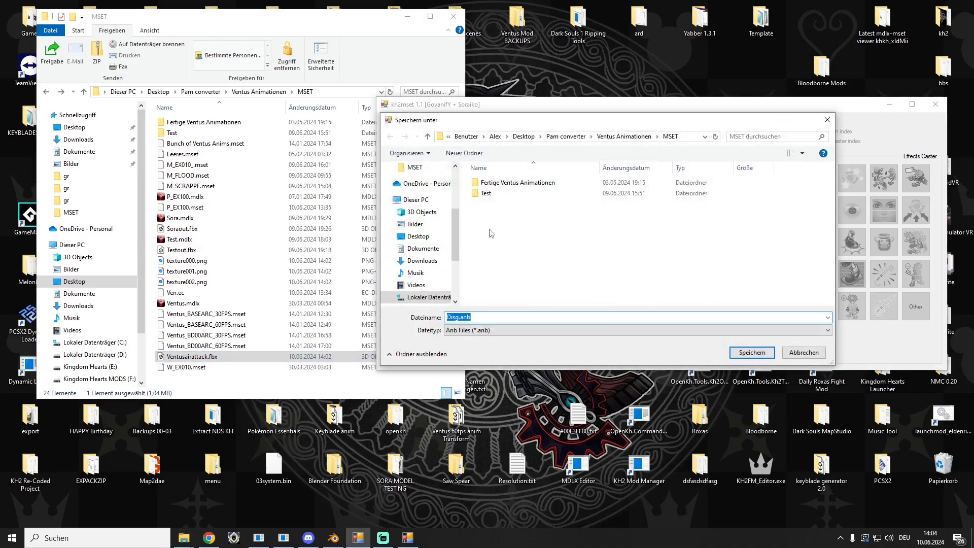
click(448, 317)
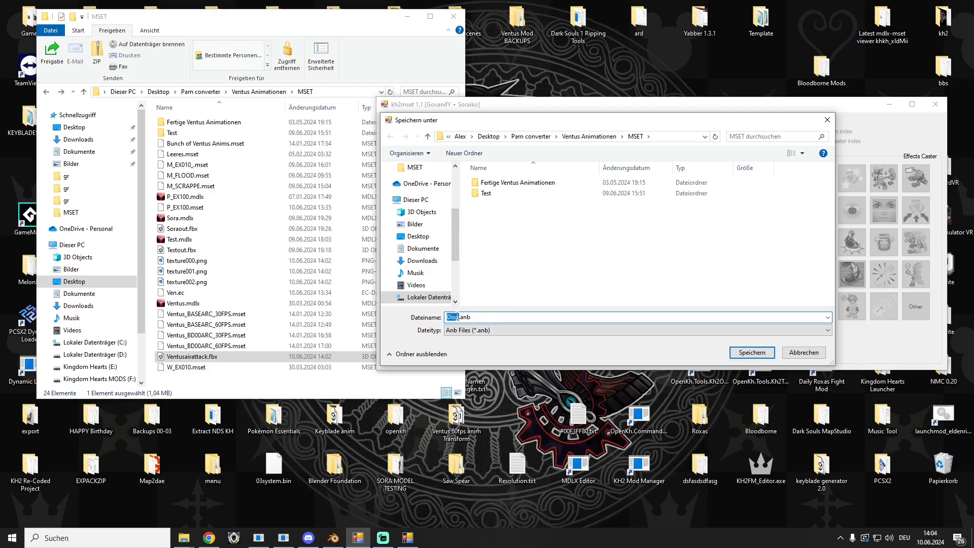
text(30)
key(Return)
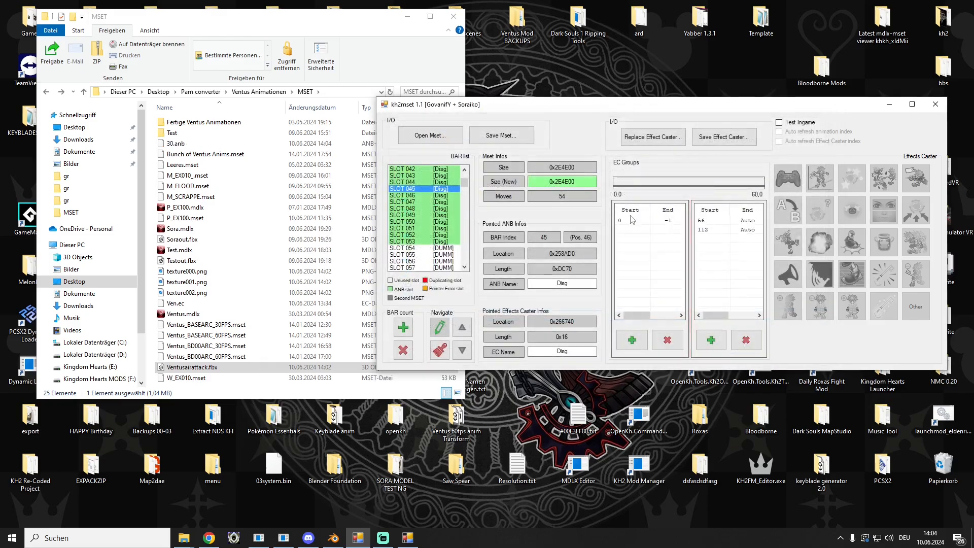
Load Ventus_BASEARC_60FPS.mset into kh2mset and select slot 045
drag(202, 335, 437, 148)
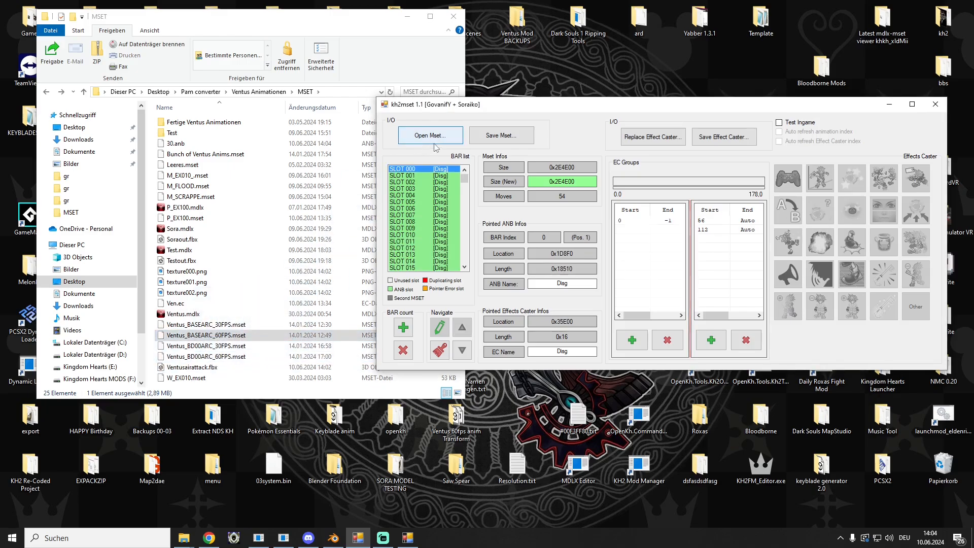
scroll(441, 198, down, 3)
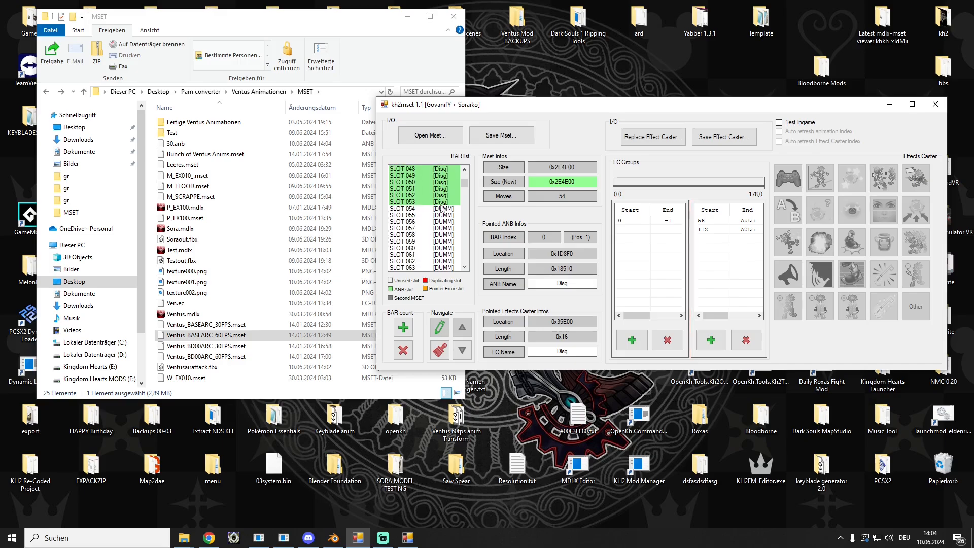
click(438, 202)
key(Up)
key(Up)
key(Up)
key(Up)
key(Up)
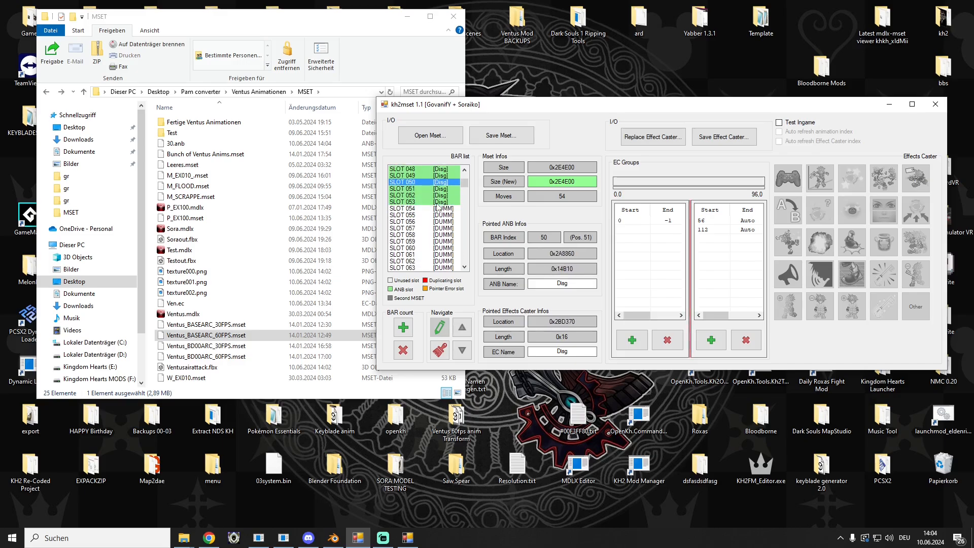
key(Up)
key(Up)
key(Up)
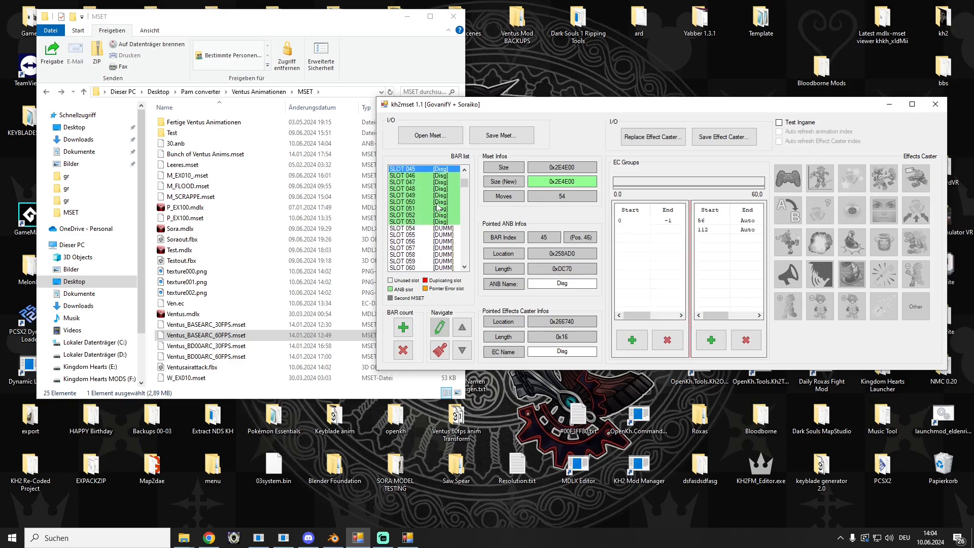
Extract the file of slot 045 from the 60 FPS MSET as 60FL.anb in the MSET folder
right_click(440, 172)
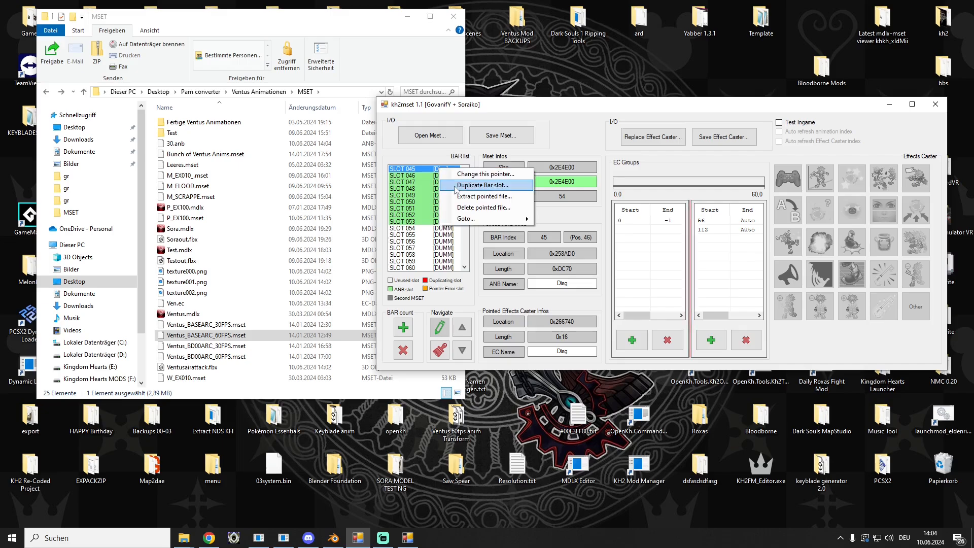
click(487, 197)
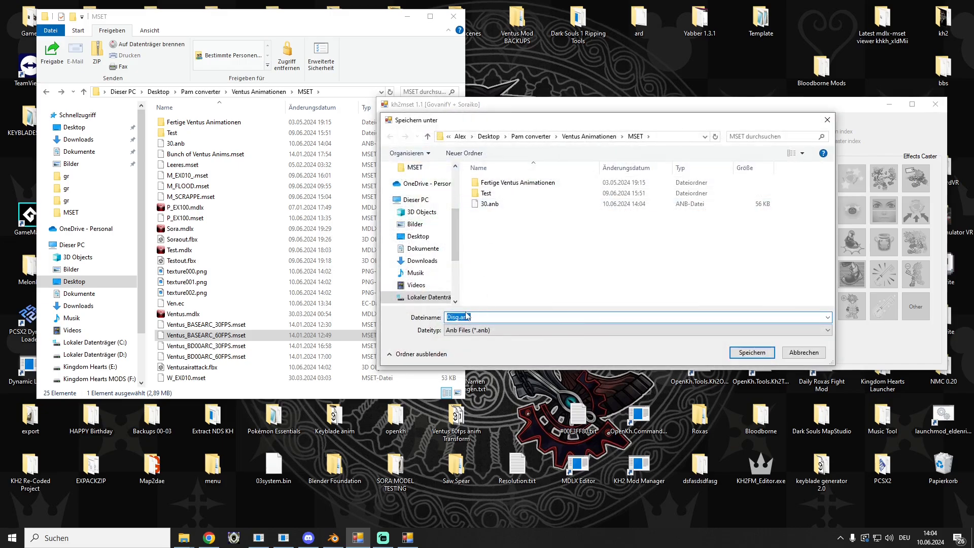
text(60FL)
key(Return)
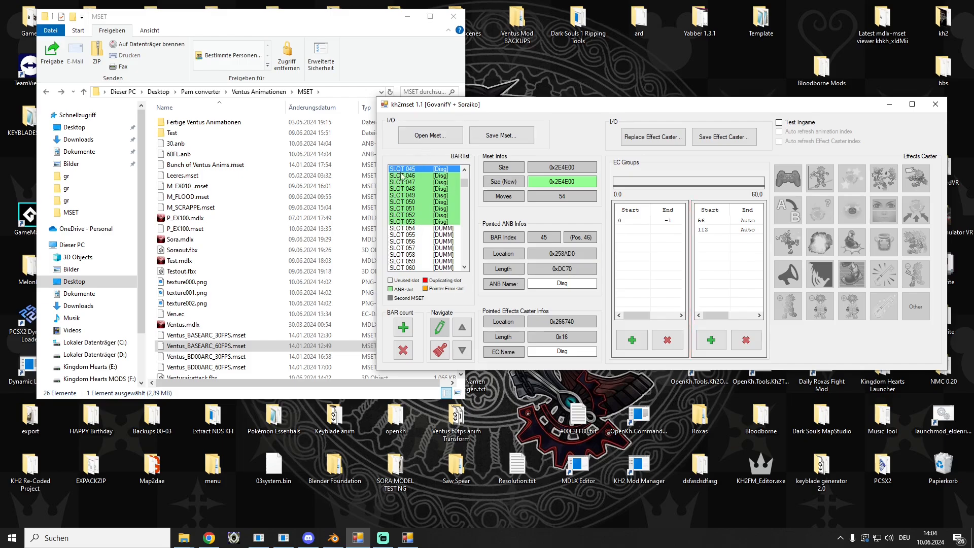
Load the empty Leeres.mset and insert 30.anb into slot 000 and 60FL.anb into slot 001
drag(182, 175, 411, 141)
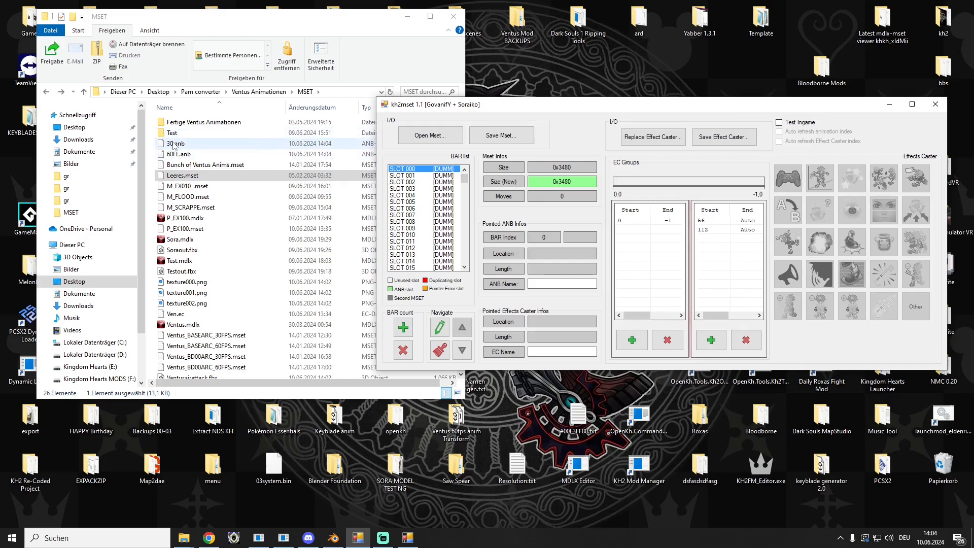
drag(174, 146, 431, 170)
click(432, 176)
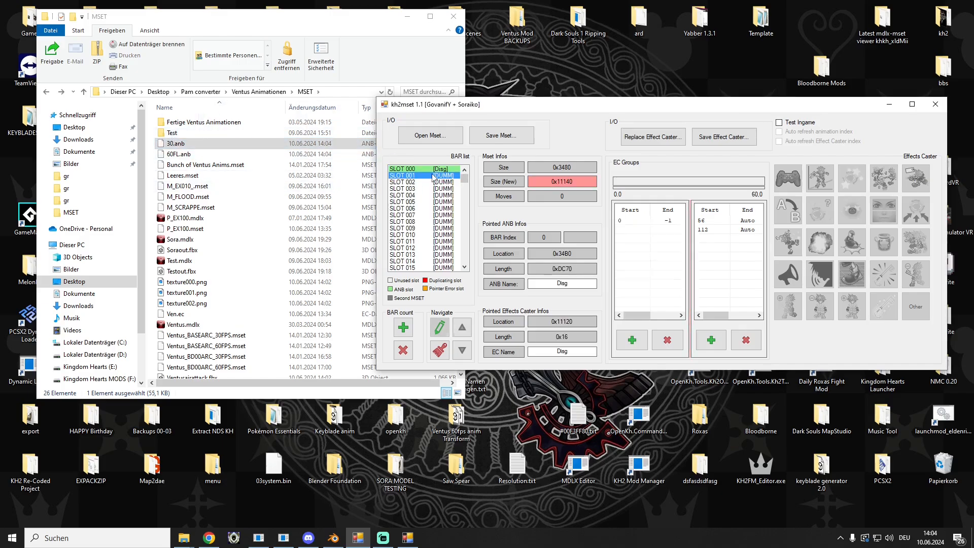
drag(181, 156, 435, 175)
Set the ANB name of slot 000 to 30 and of slot 001 to 60fl
double_click(571, 282)
text(30)
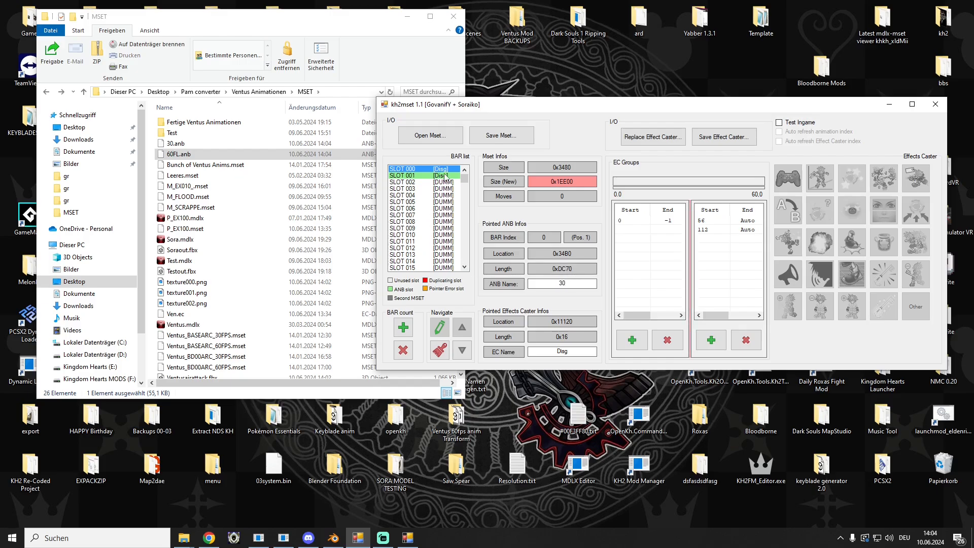
click(445, 176)
double_click(578, 282)
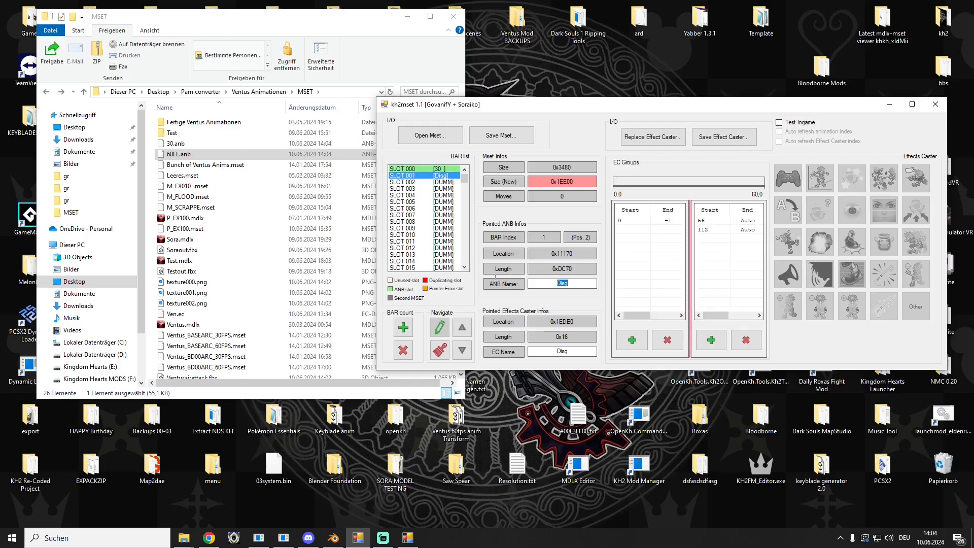
text(60fl)
key(Return)
Save the assembled MSET as VentusAirAttack in the MSET folder
click(509, 135)
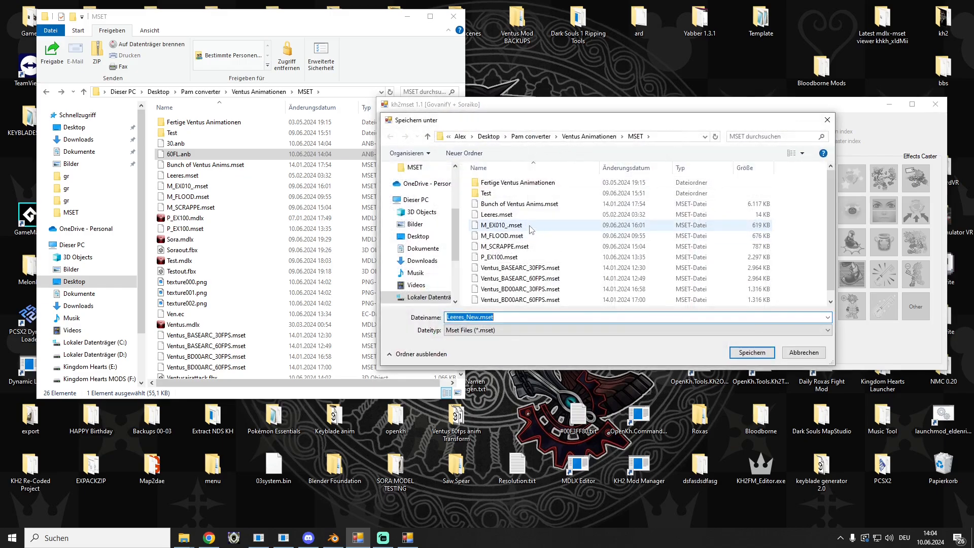
text(V)
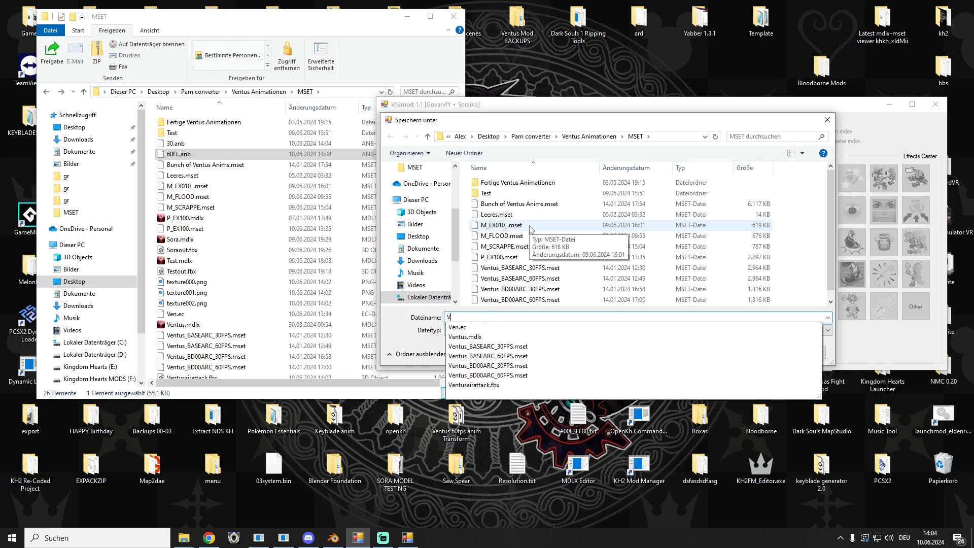
text(entusAi)
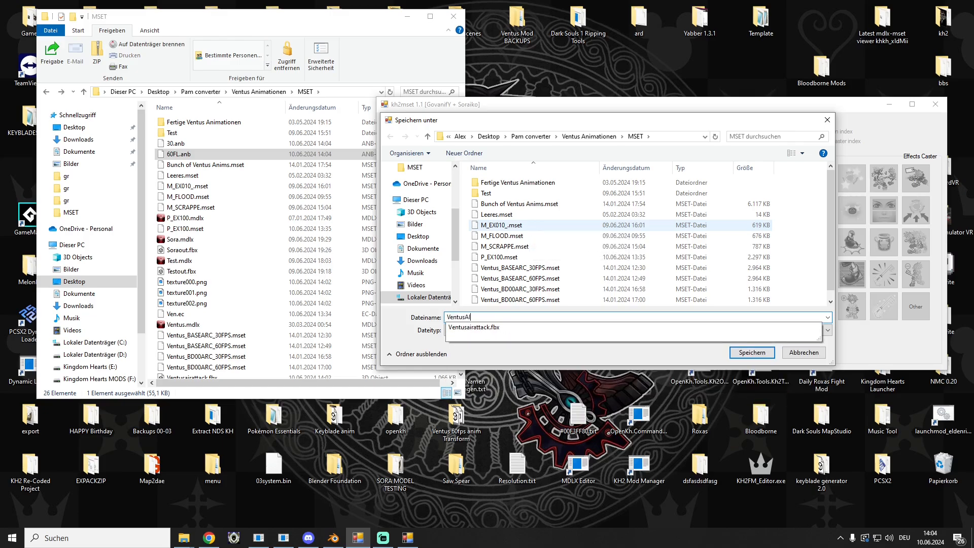
key(BackSpace)
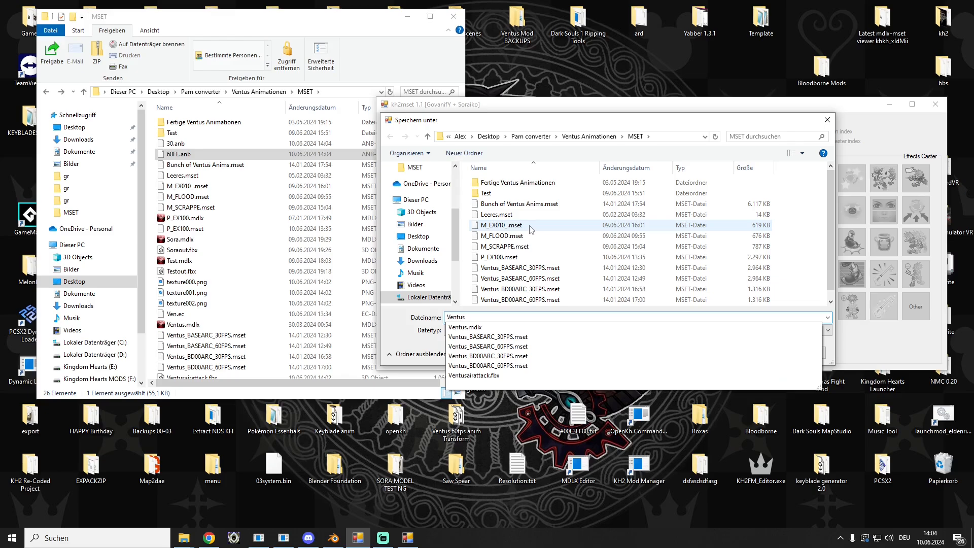
text(AirAtta)
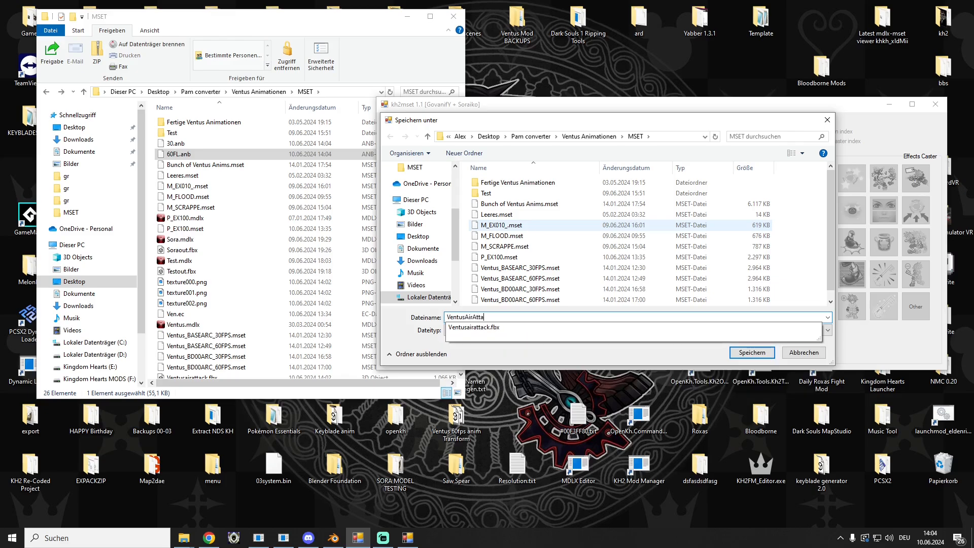
text(ck)
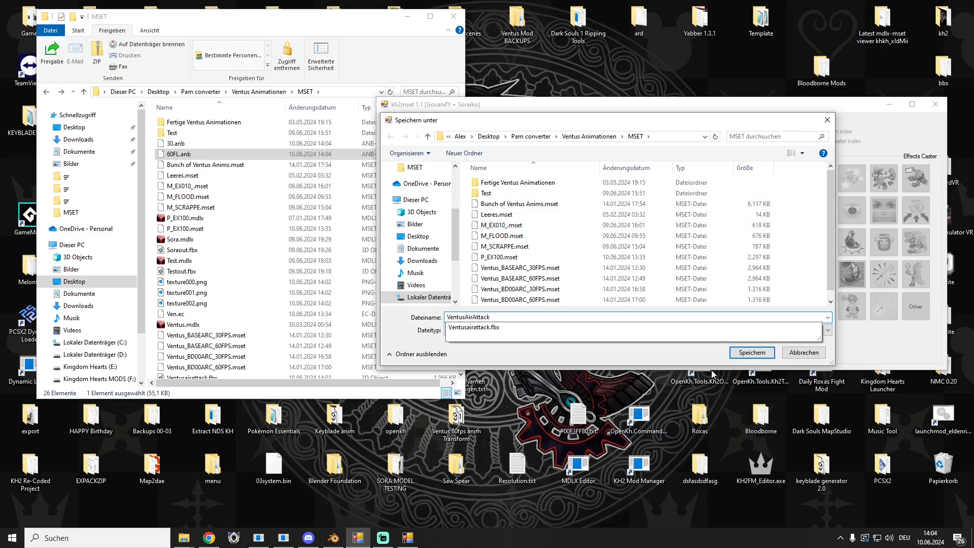
key(Return)
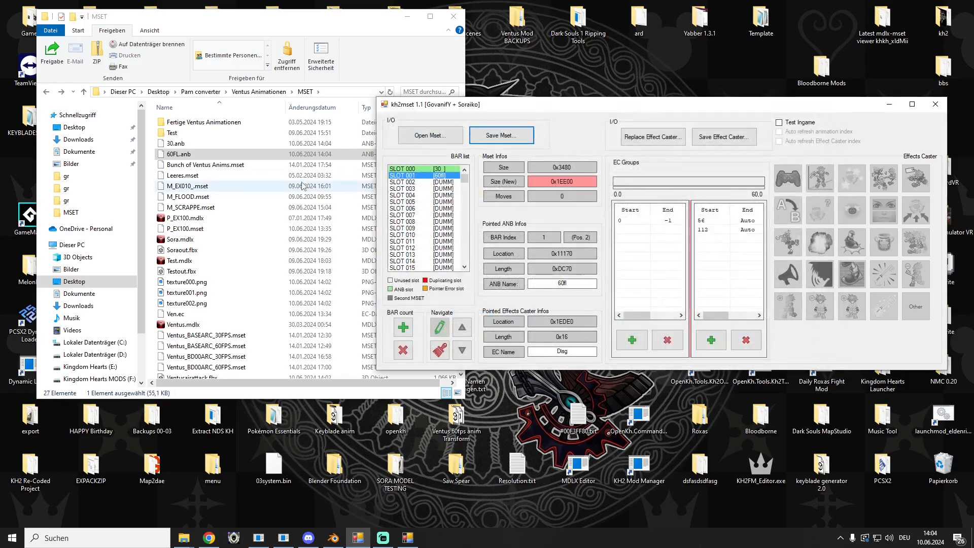
Locate the saved VentusAirAttack.mset in the MSET folder and switch to the open Blender 4.1 window
scroll(241, 217, down, 1)
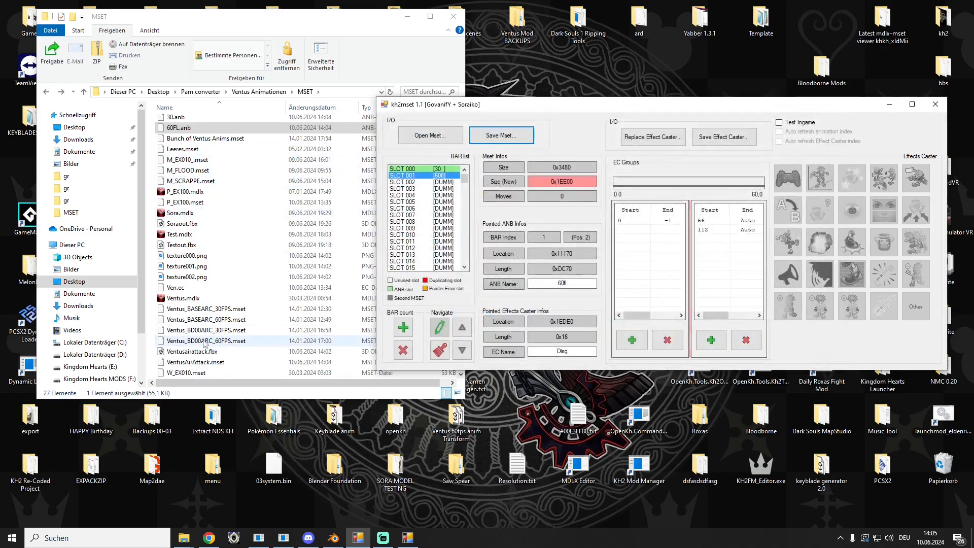
click(324, 361)
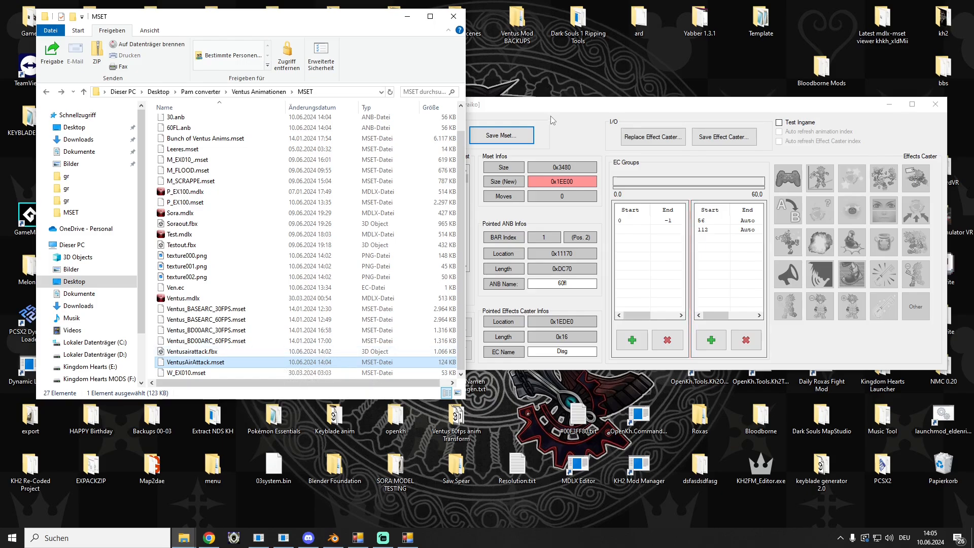
click(531, 111)
drag(529, 109, 508, 60)
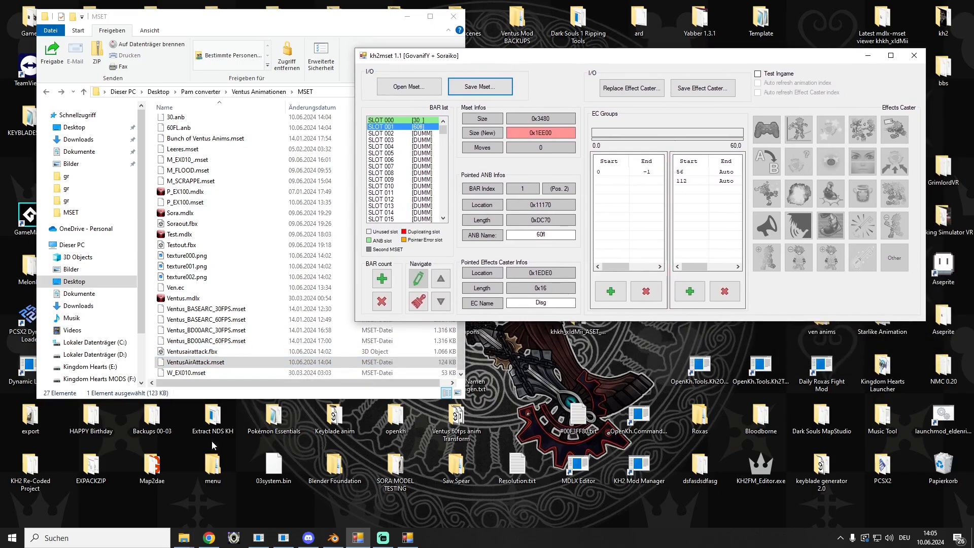
click(333, 537)
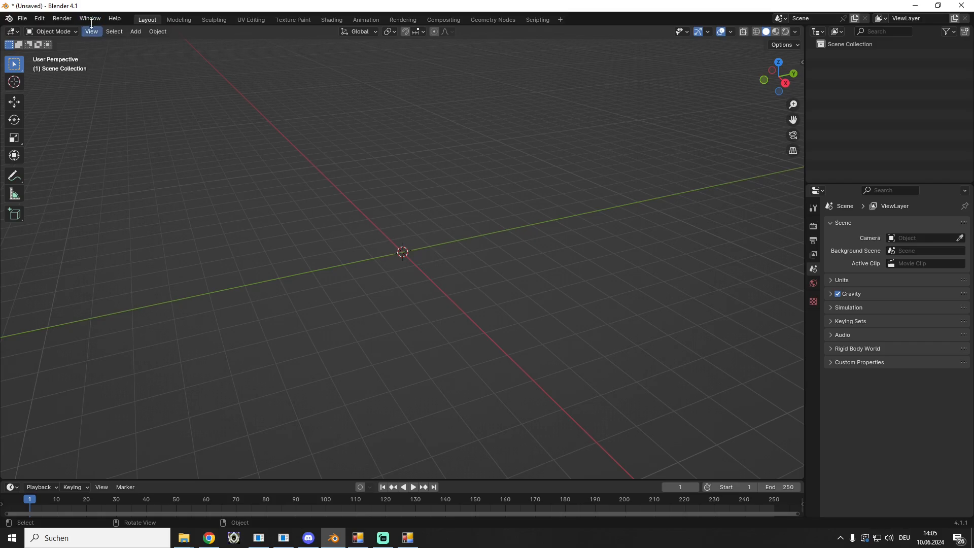
click(111, 537)
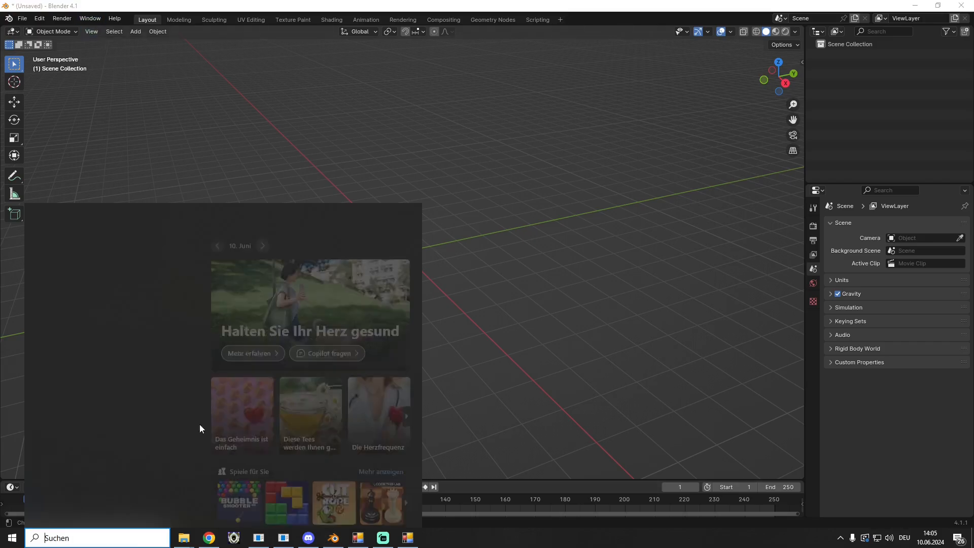
text(blender)
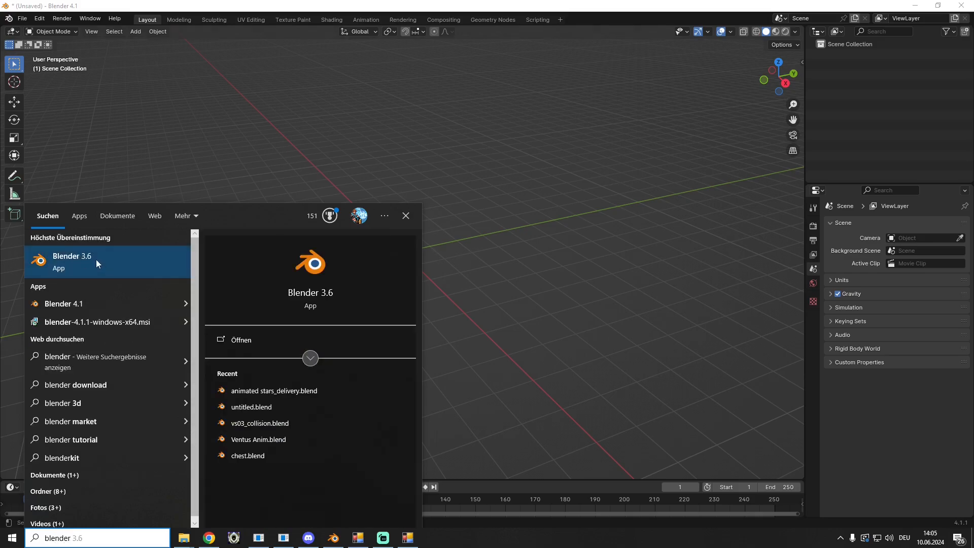
click(141, 138)
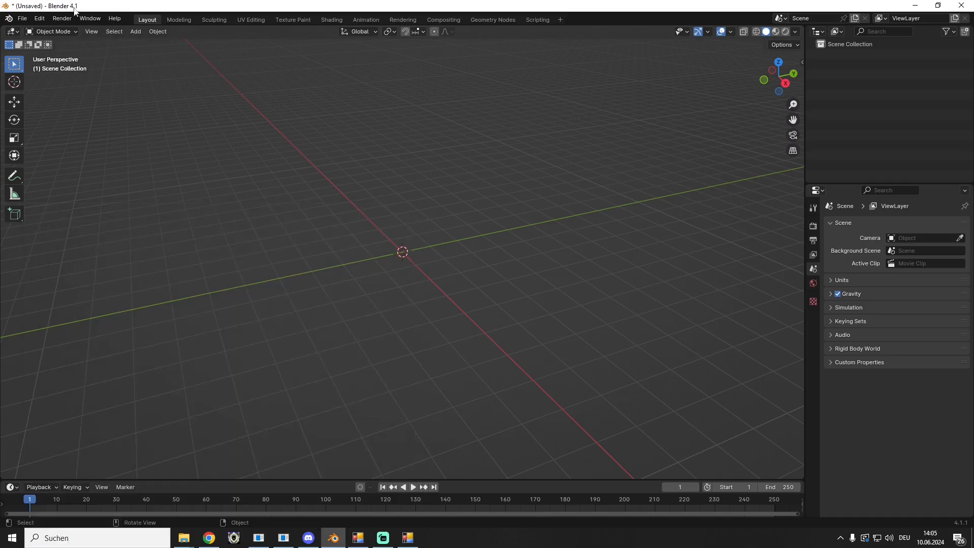
Import Ventusairattack.fbx from the MSET folder into the empty Blender scene using the default FBX options
click(22, 18)
mouse_move(76, 162)
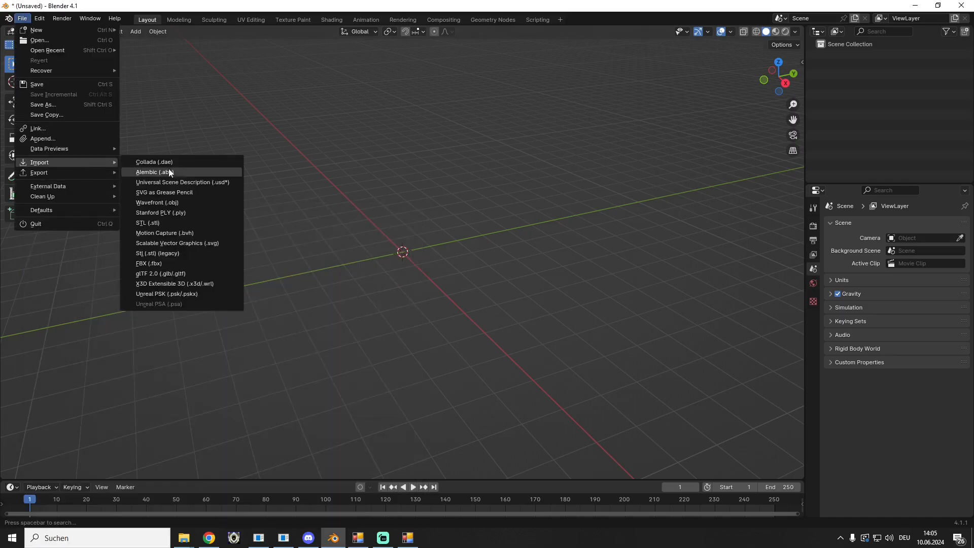
click(155, 263)
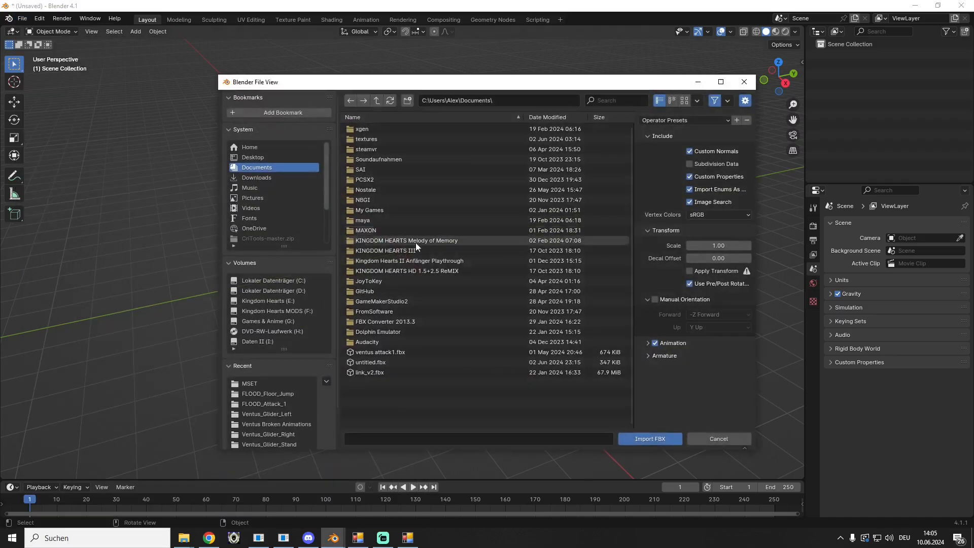
click(275, 384)
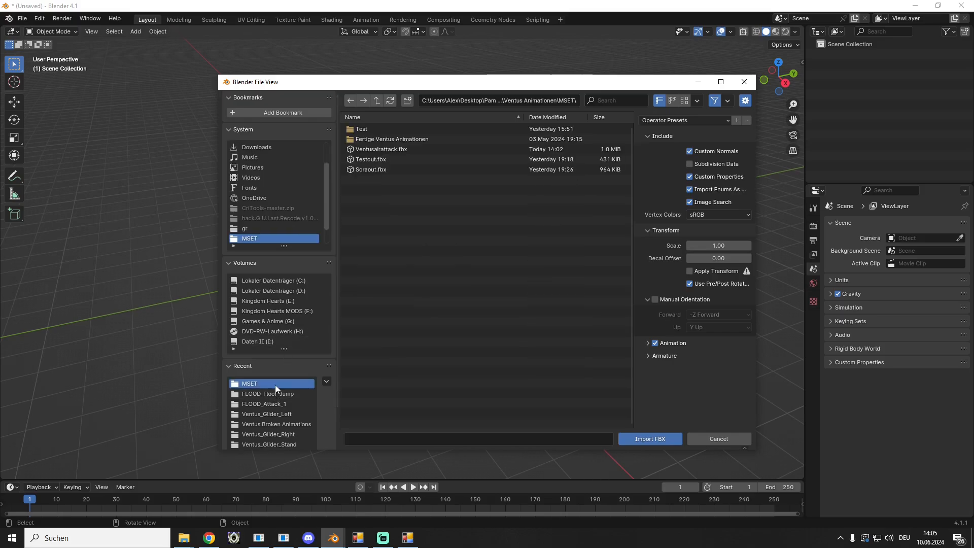
double_click(393, 151)
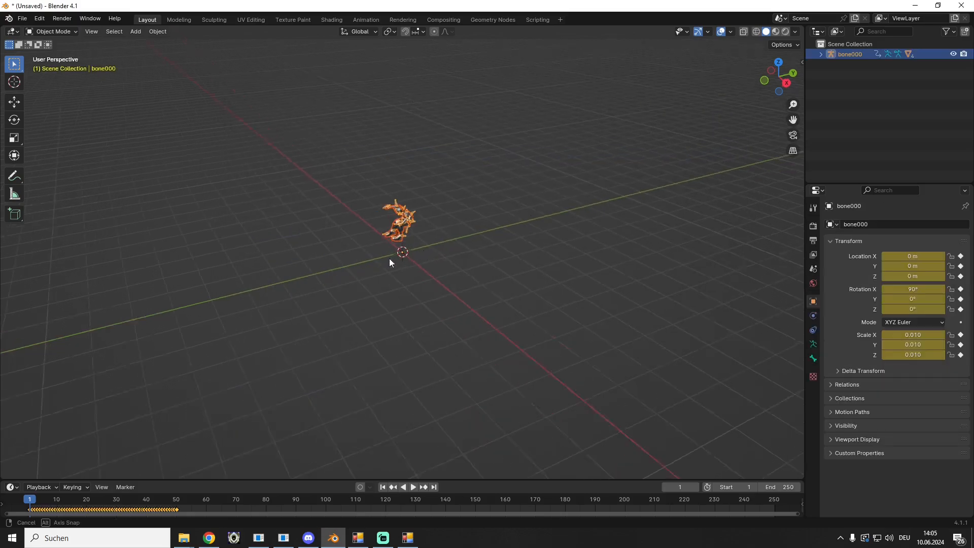
Enlarge the timeline area beneath the imported Ventus model and move the current frame to 0
middle_drag(389, 261, 448, 236)
scroll(457, 243, up, 7)
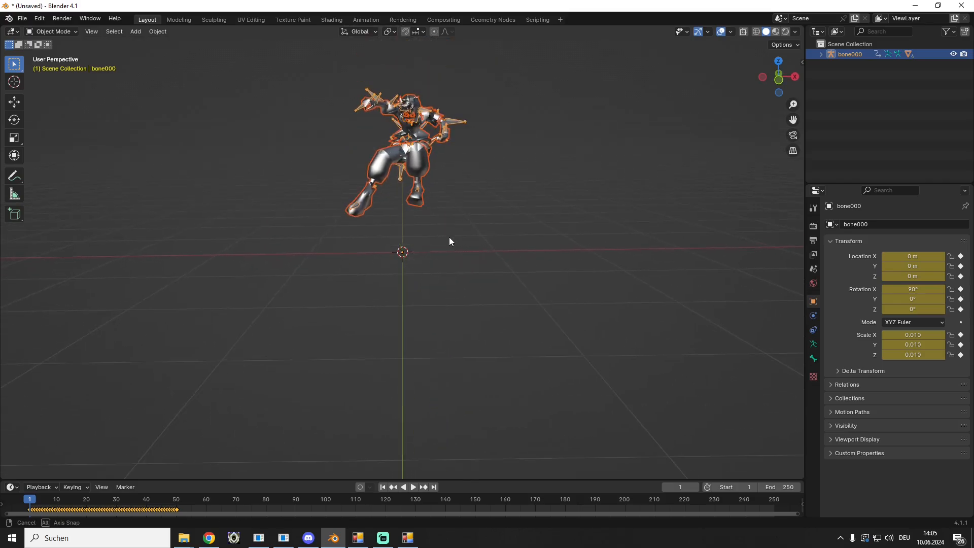
drag(793, 119, 790, 171)
middle_drag(549, 176, 570, 176)
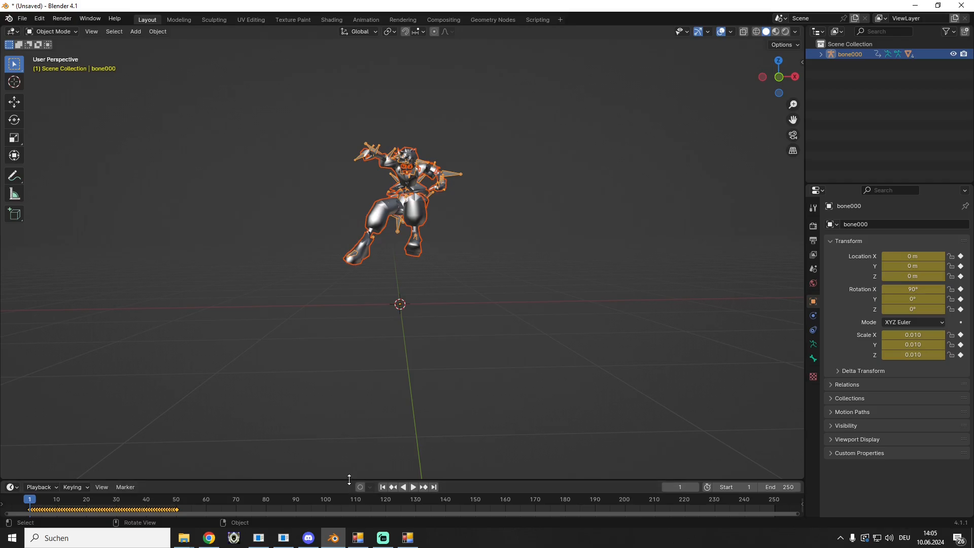
drag(349, 479, 367, 326)
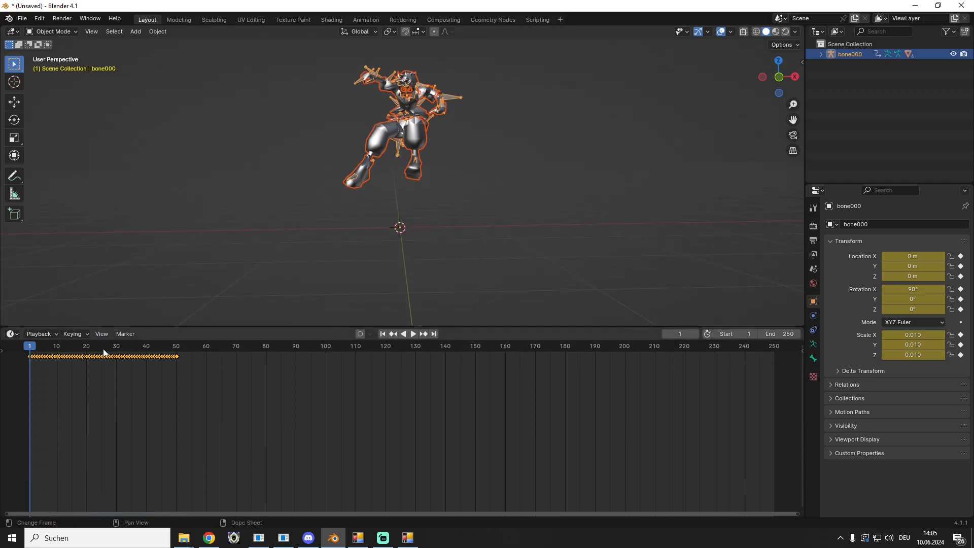
mouse_move(31, 346)
mouse_down()
mouse_move(111, 361)
mouse_move(167, 355)
mouse_move(110, 346)
mouse_move(20, 363)
mouse_move(134, 357)
mouse_move(25, 358)
mouse_up()
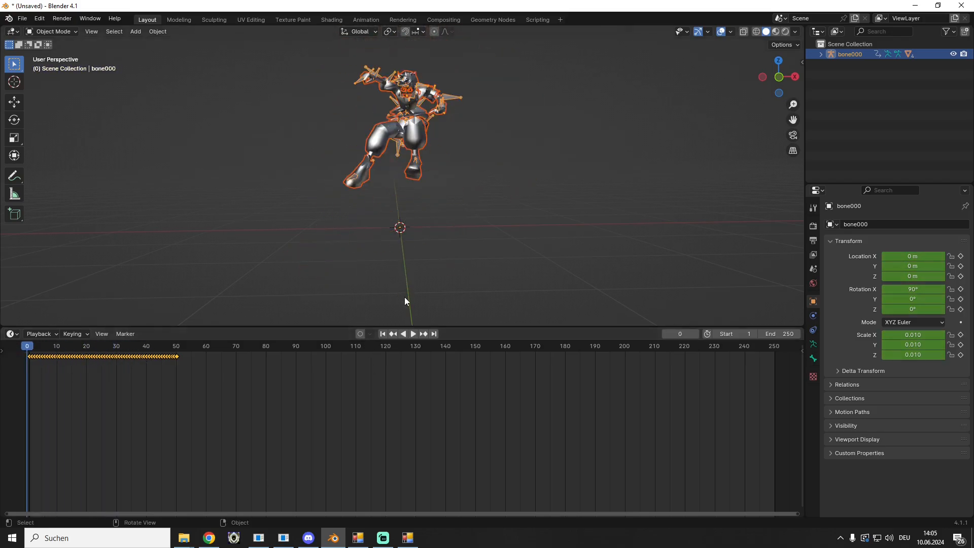
Reveal the armature's bone channels in the timeline's channel list and change the area to the Graph Editor
click(3, 350)
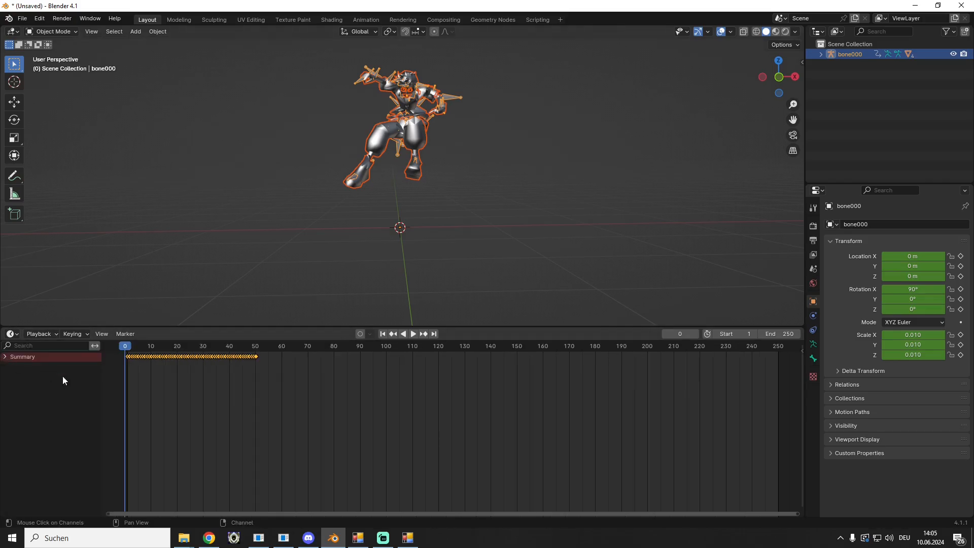
click(9, 357)
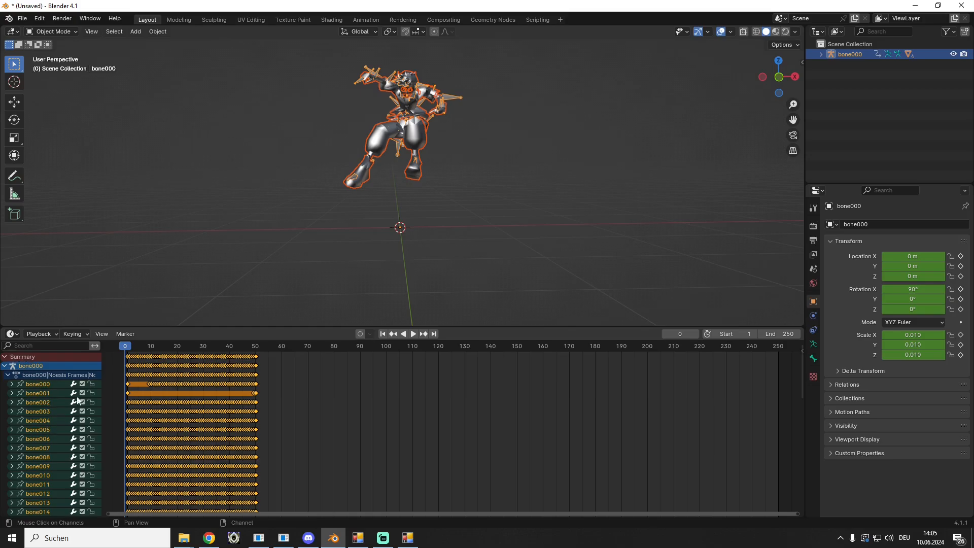
click(18, 336)
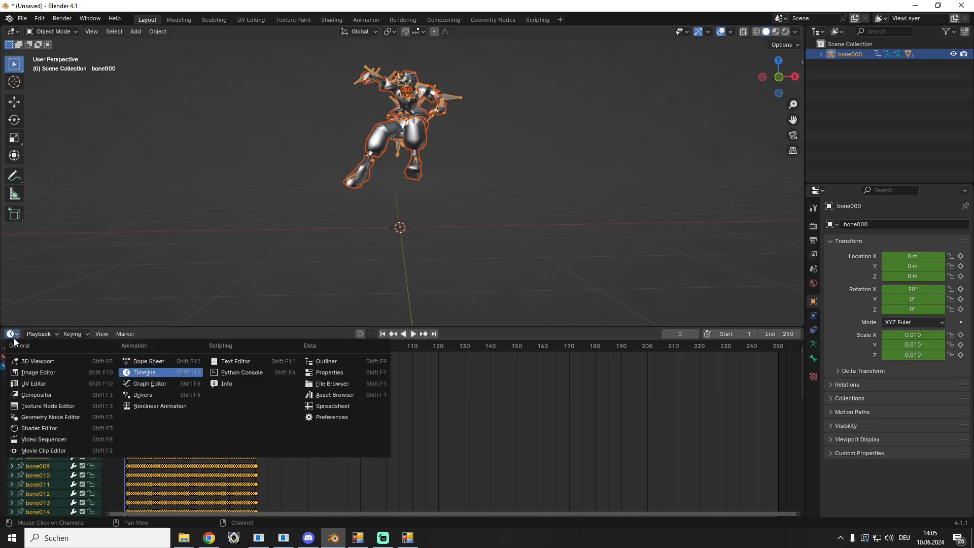
click(144, 383)
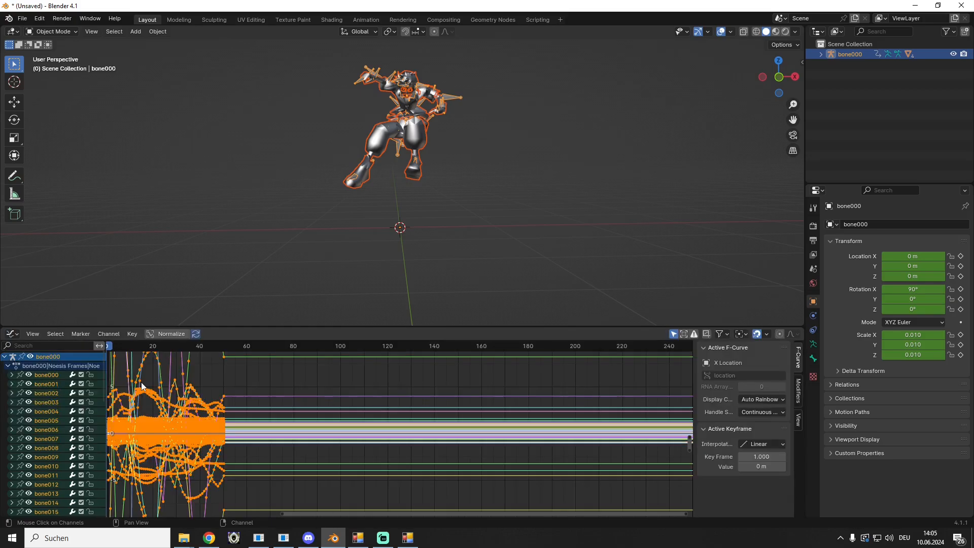
Frame all the armature's animation curves in the Graph Editor and hide them through the bone000 channel
click(30, 356)
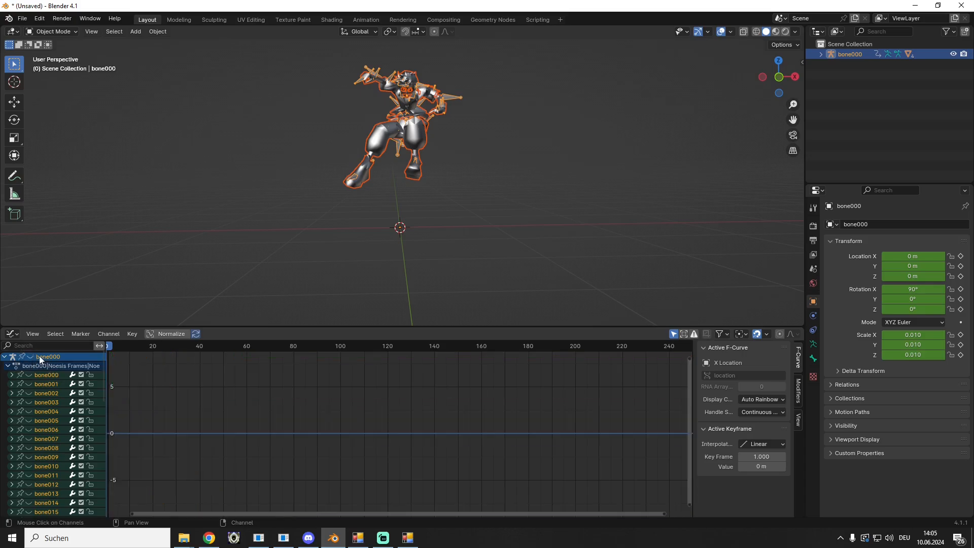
click(32, 356)
click(32, 357)
click(32, 357)
click(31, 357)
click(31, 357)
key(Home)
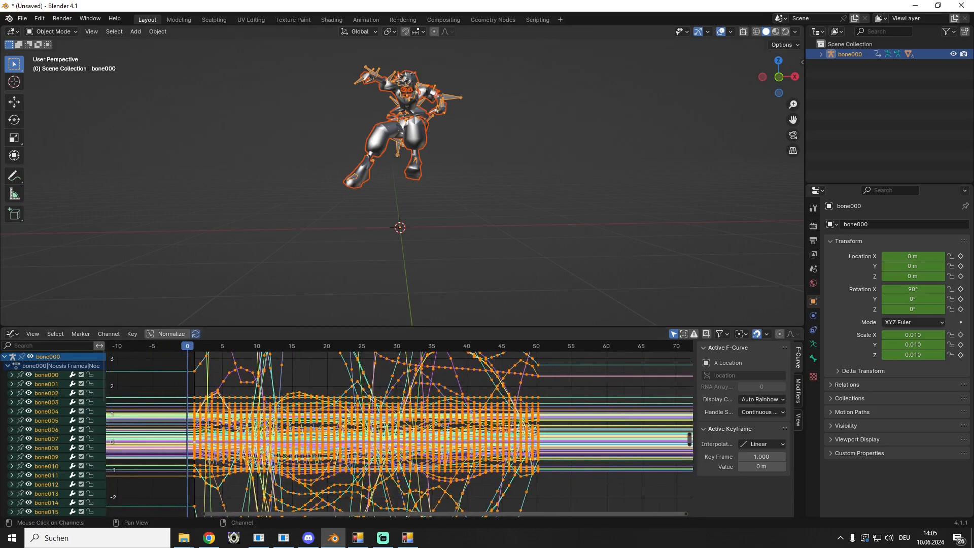
click(32, 357)
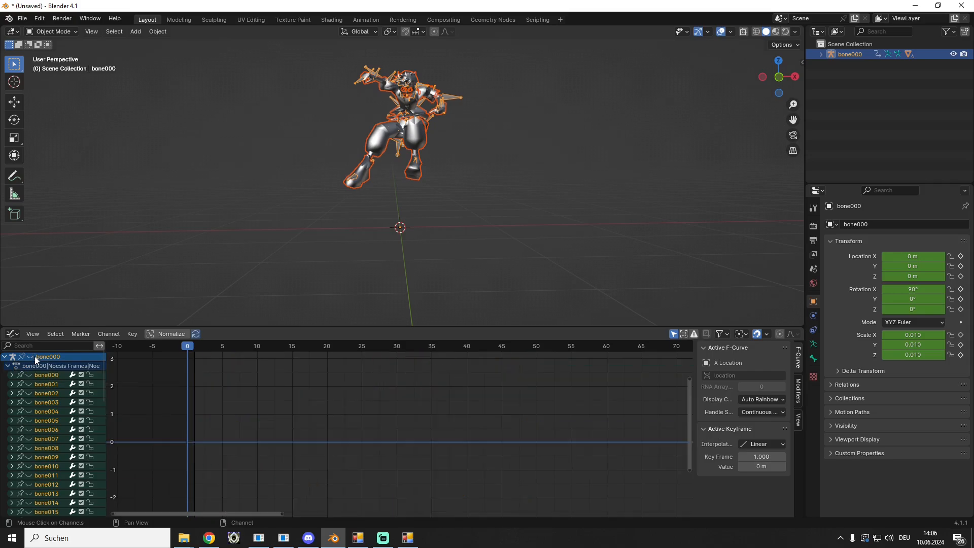
Set the scene's time stretching in the output properties to Old 100 and New 900
drag(794, 120, 826, 188)
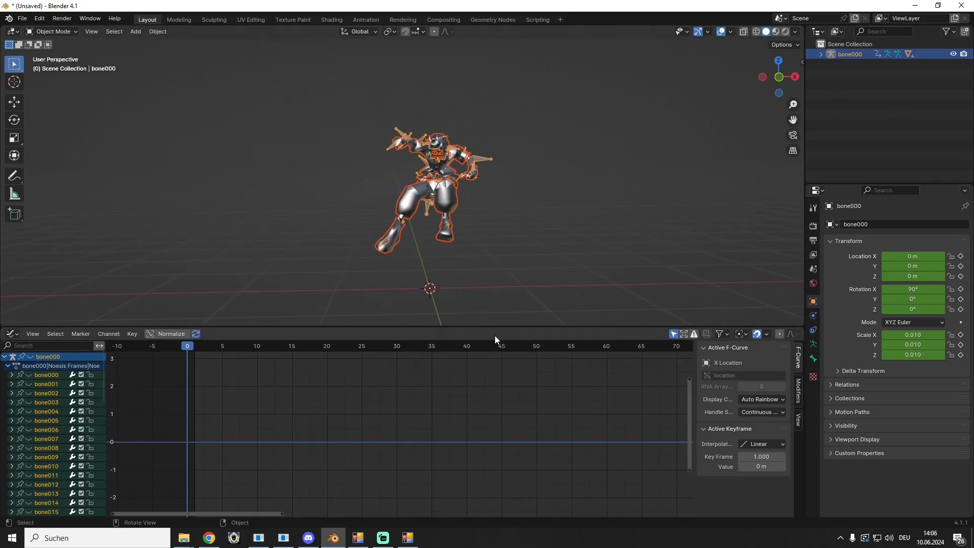
click(812, 243)
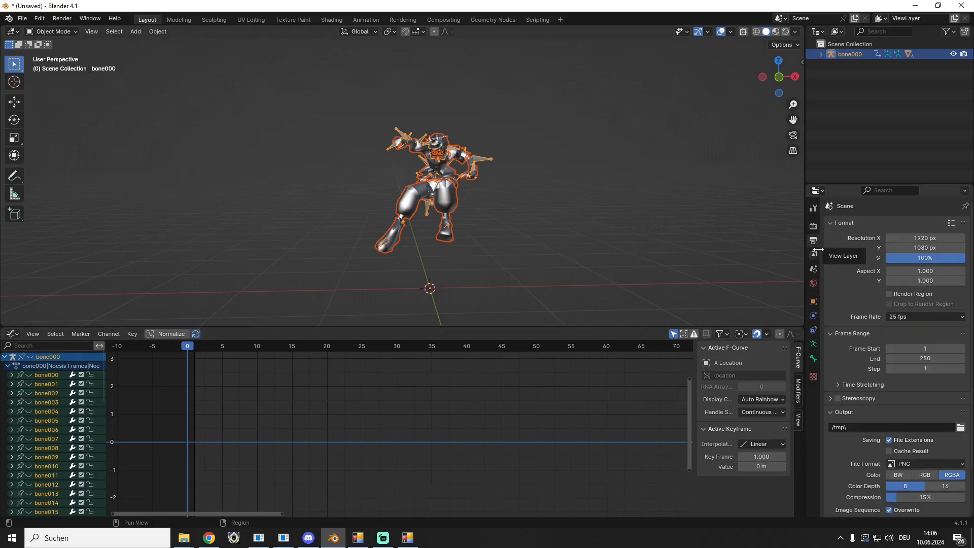
click(839, 384)
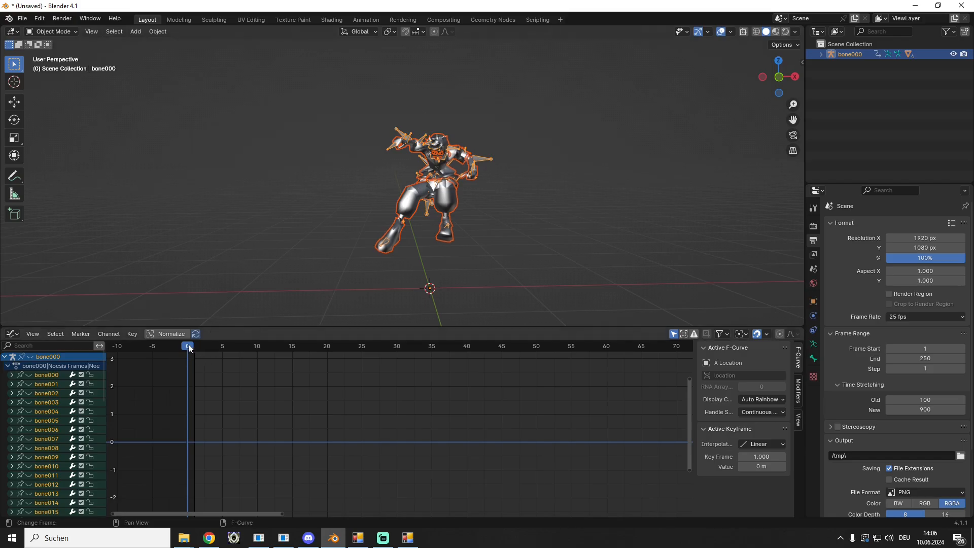
Scrub through the time-stretched Ventus animation past frame 70 and return to frame 0
drag(188, 343, 688, 389)
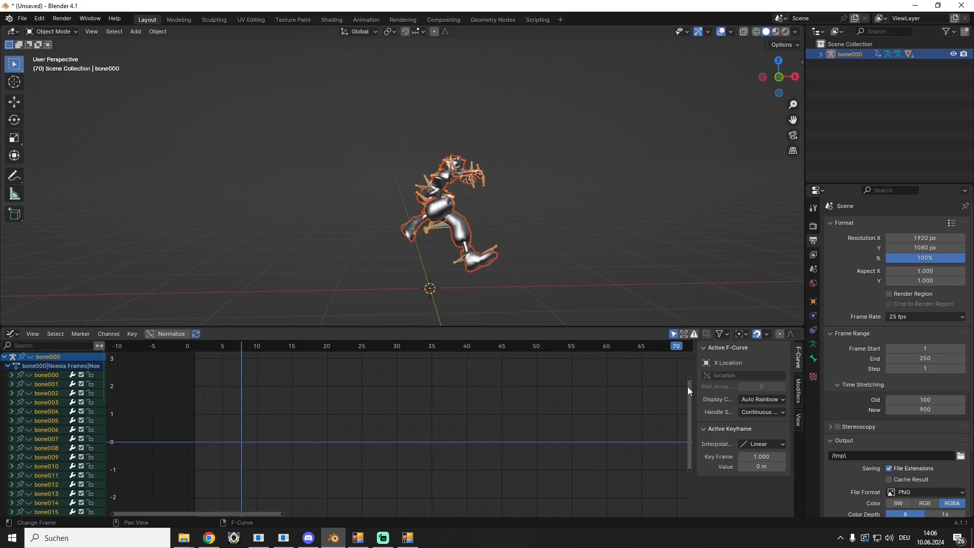
key(space)
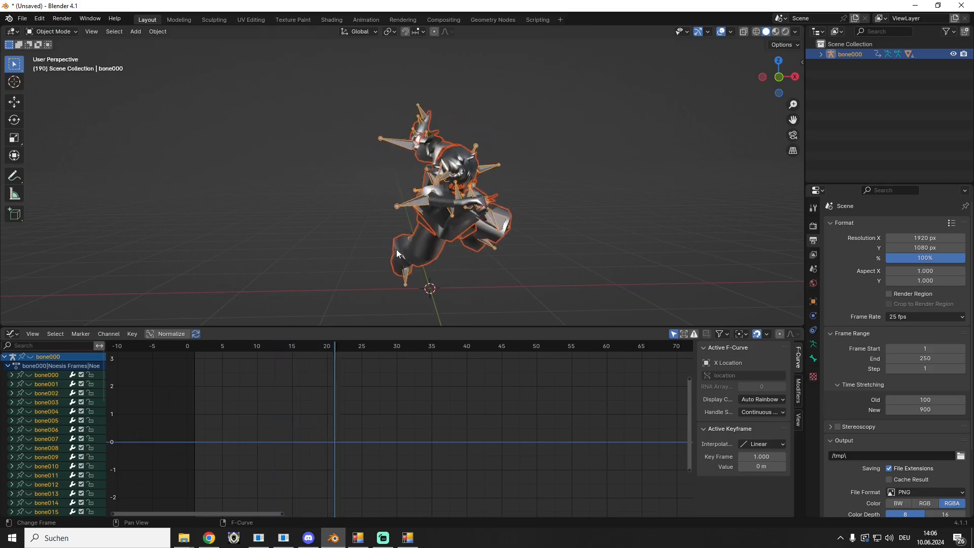
drag(397, 249, 118, 270)
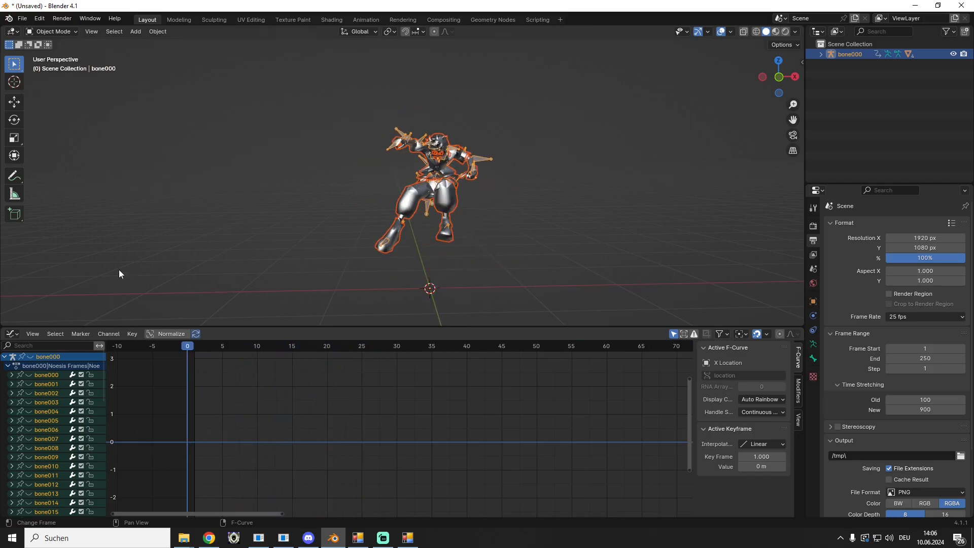
Scrub the Ventus animation to just past frame 10 and switch the armature to Pose Mode
middle_drag(600, 153, 545, 178)
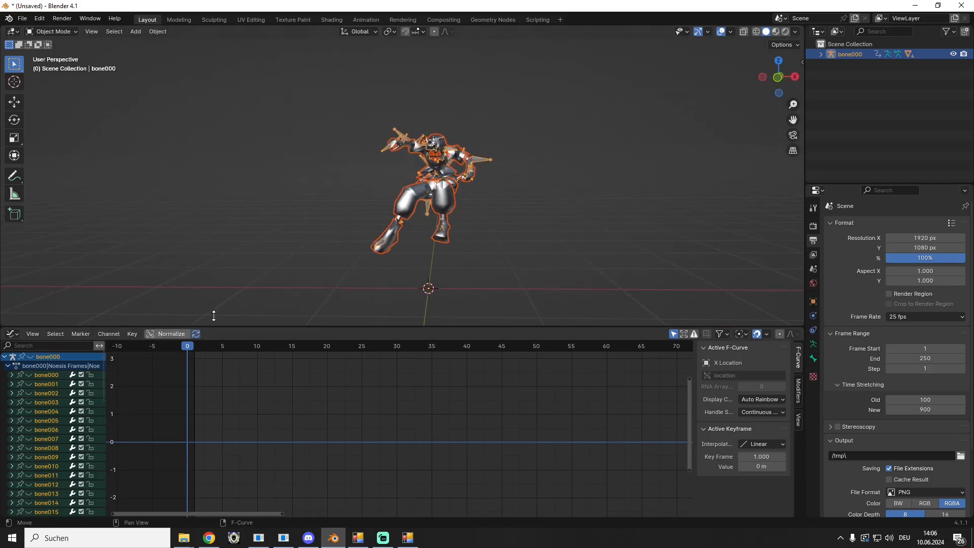
drag(188, 347, 266, 341)
click(48, 33)
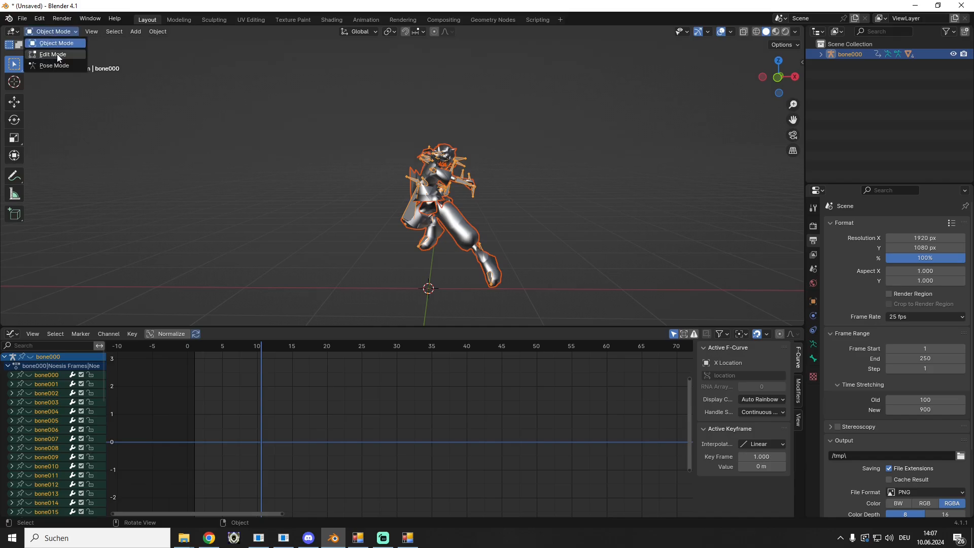
click(59, 62)
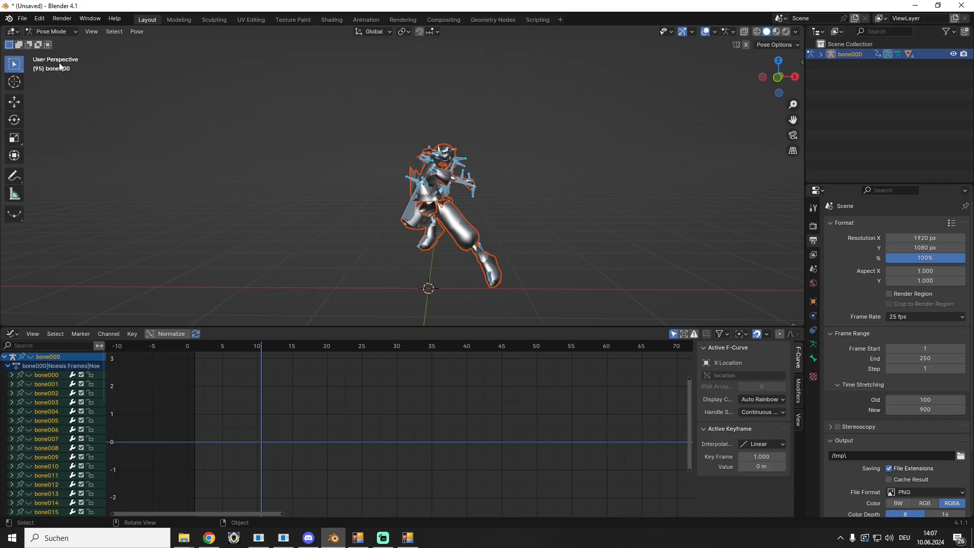
Select bone049 in the pose and inspect its W Quaternion Rotation curve in the Graph Editor
click(411, 216)
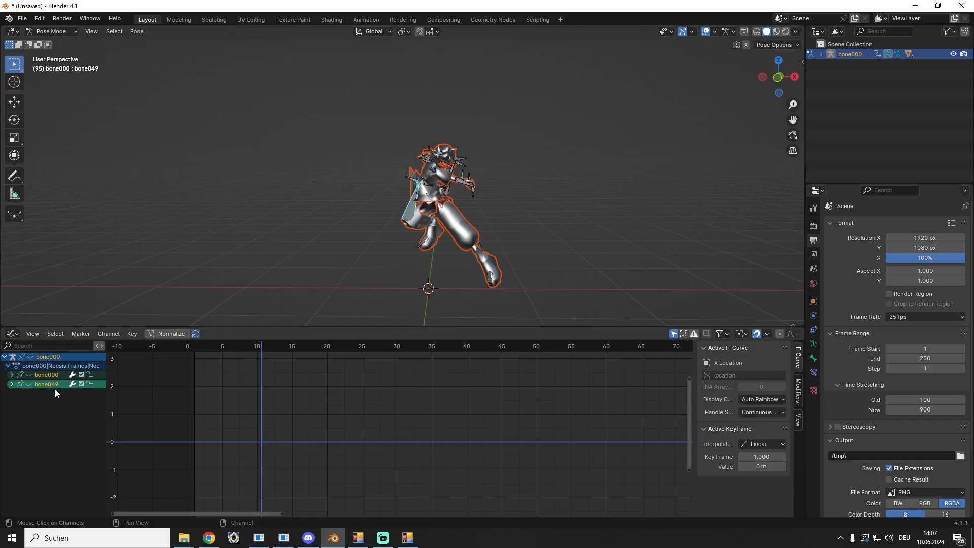
click(11, 384)
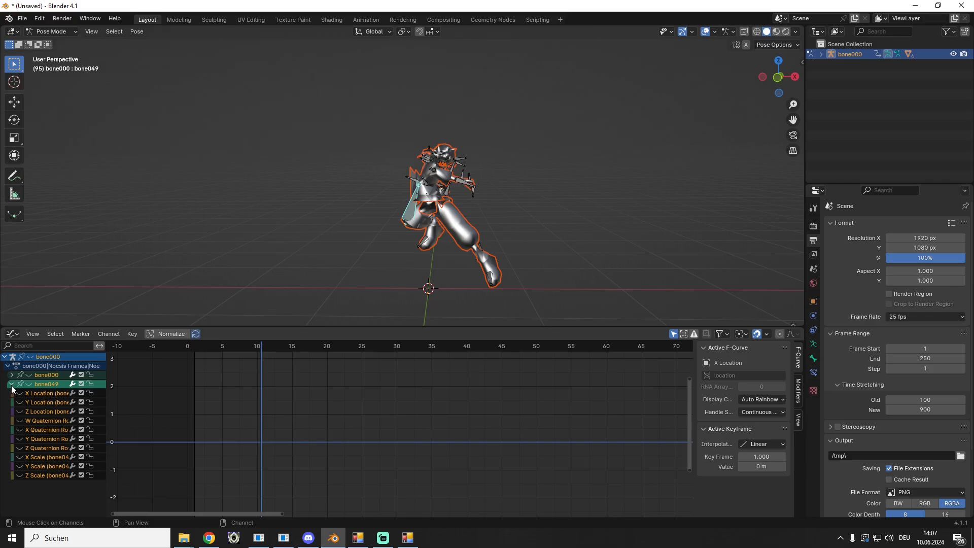
click(19, 421)
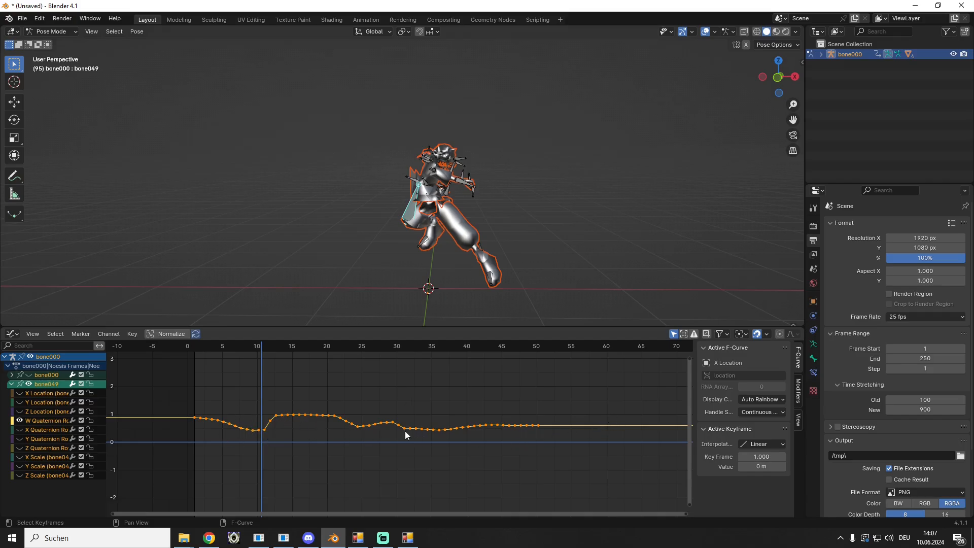
click(32, 421)
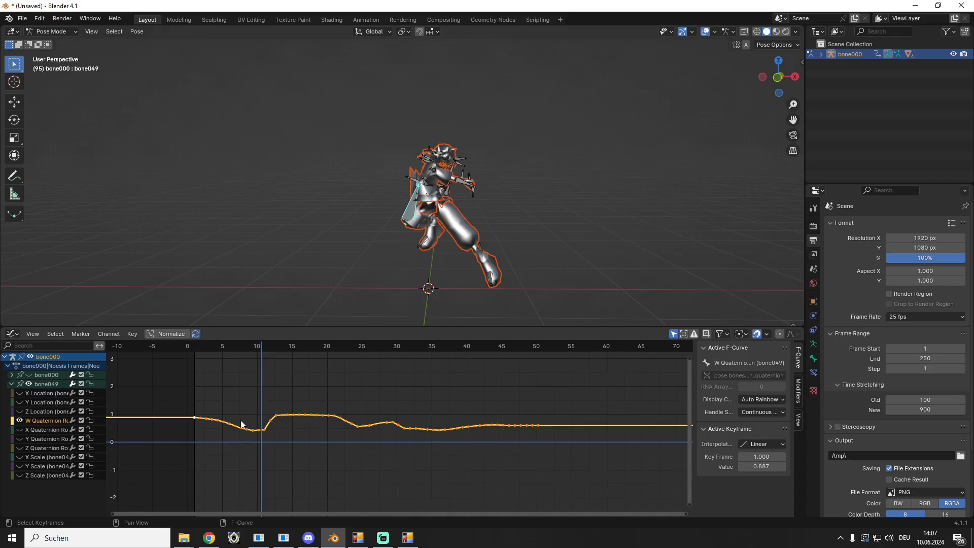
click(19, 420)
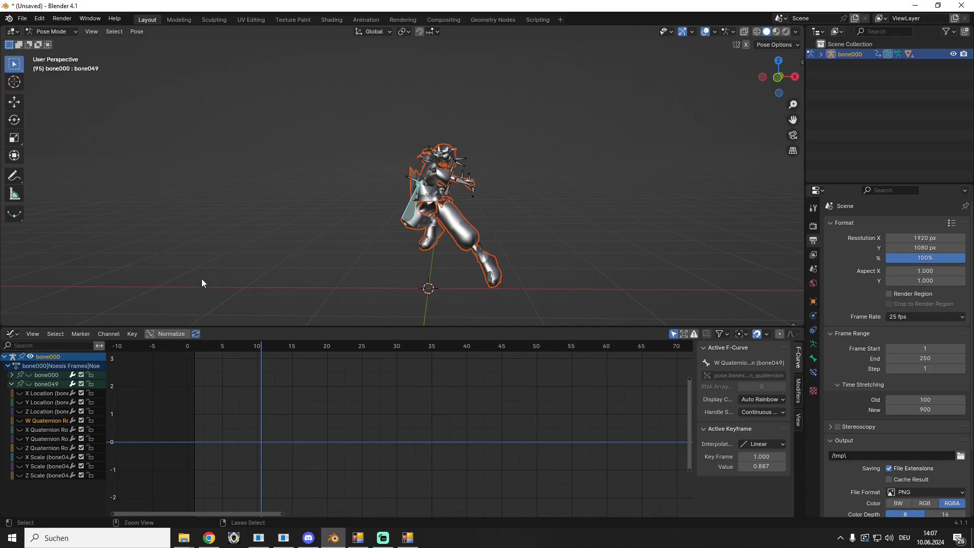
Undo the bone049 selection and its curve visibility changes
key(ctrl+z)
key(ctrl+z)
key(ctrl+z)
key(ctrl+z)
key(ctrl+z)
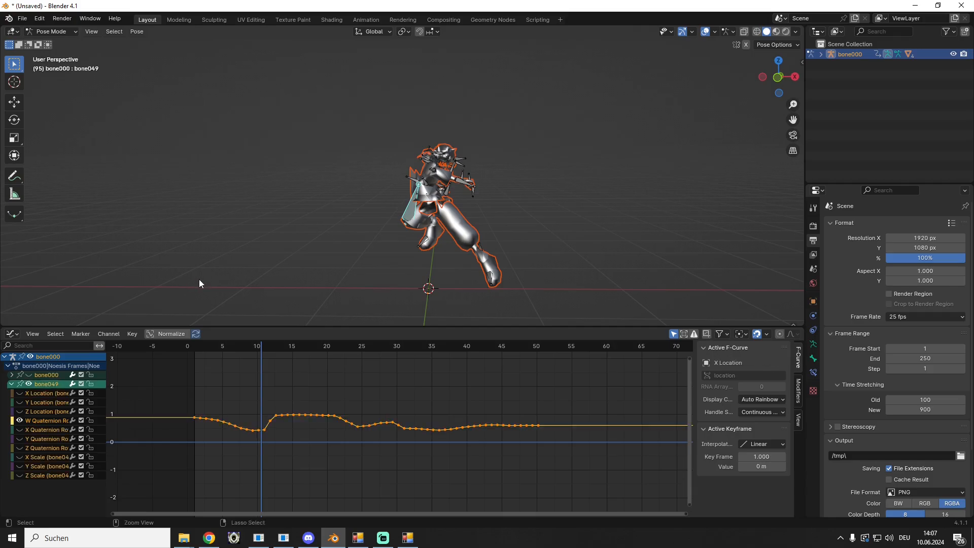
key(ctrl+z)
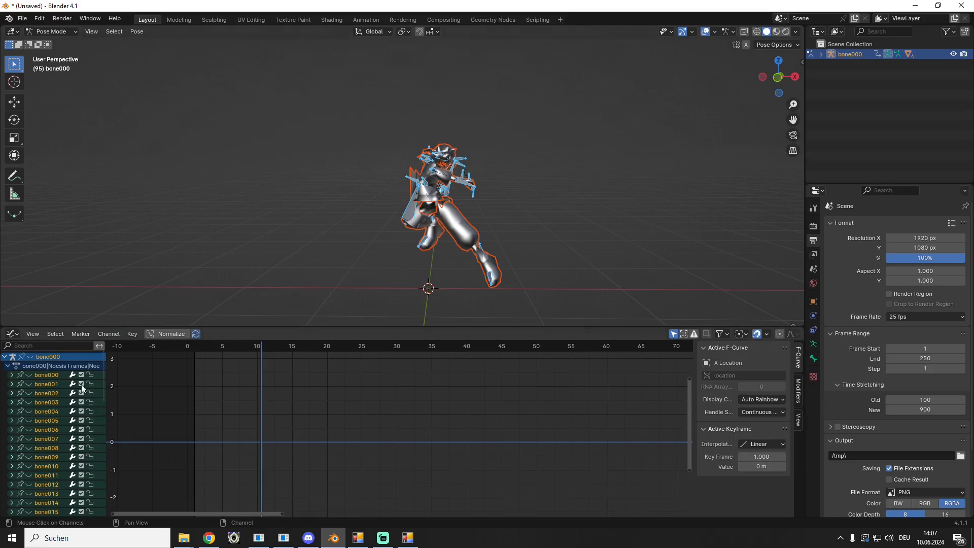
Scrub back and forth through the early part of the animation and stop at frame 10 on the timeline
scroll(44, 400, down, 2)
scroll(44, 398, up, 2)
drag(218, 346, 311, 340)
key(space)
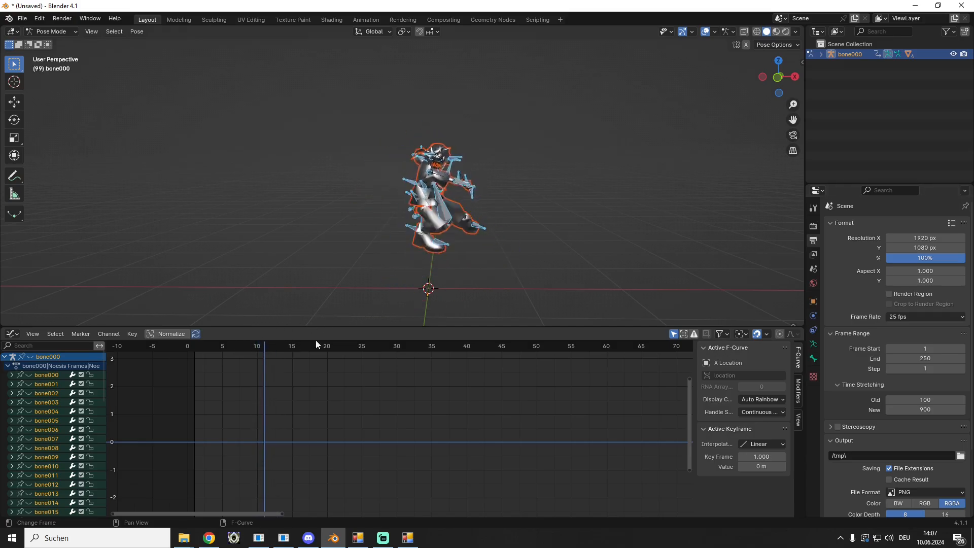
drag(165, 360, 225, 360)
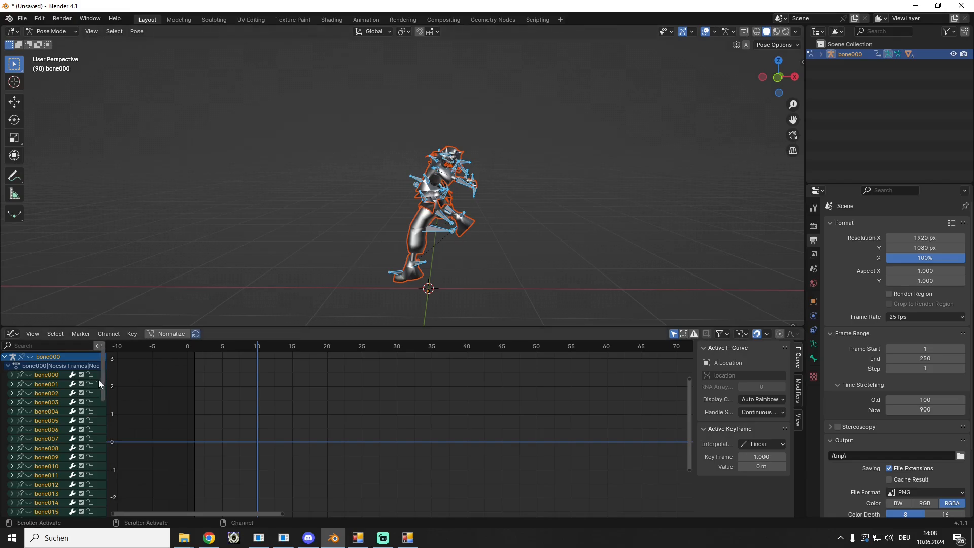
Show bone002's W Quaternion Rotation curve and examine the keyframes in its dip between about frames 13 and 18
click(12, 393)
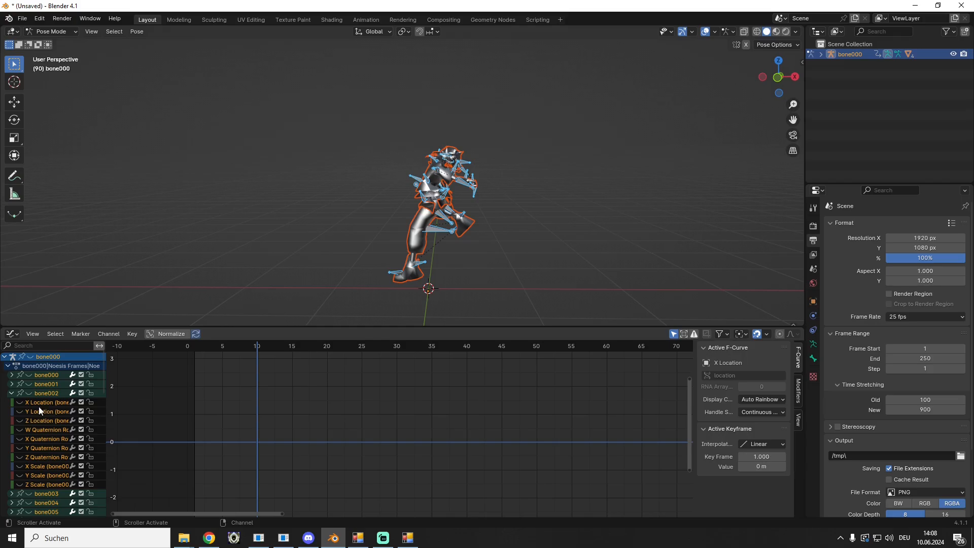
click(23, 429)
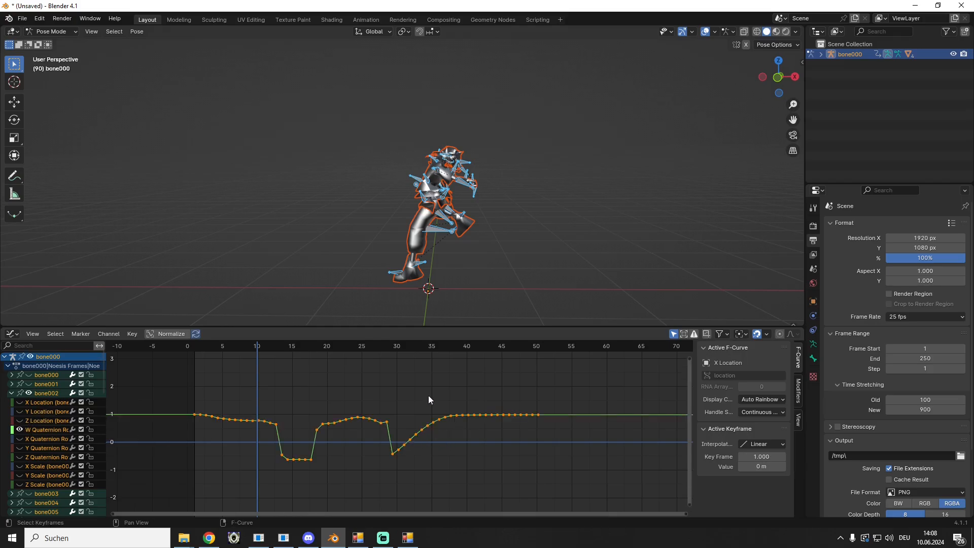
click(269, 472)
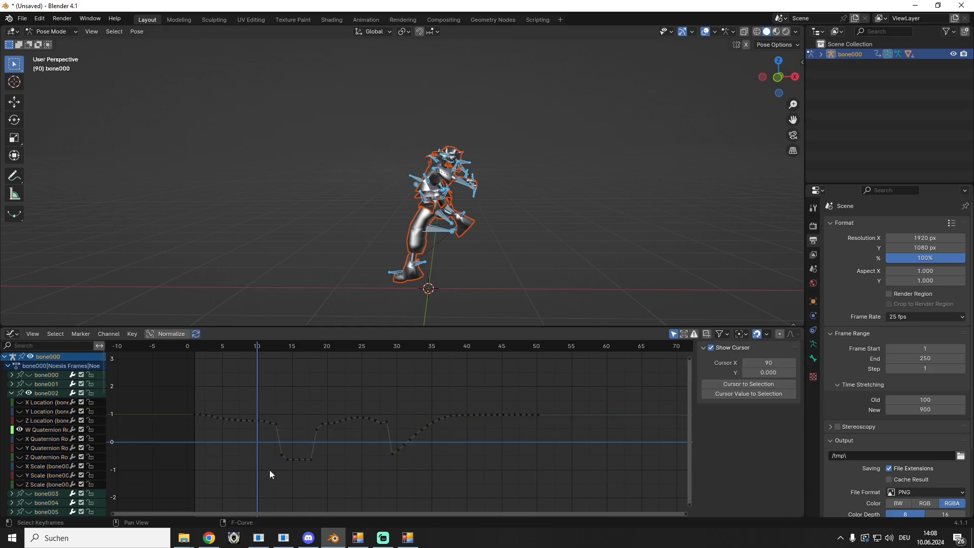
drag(263, 469, 331, 447)
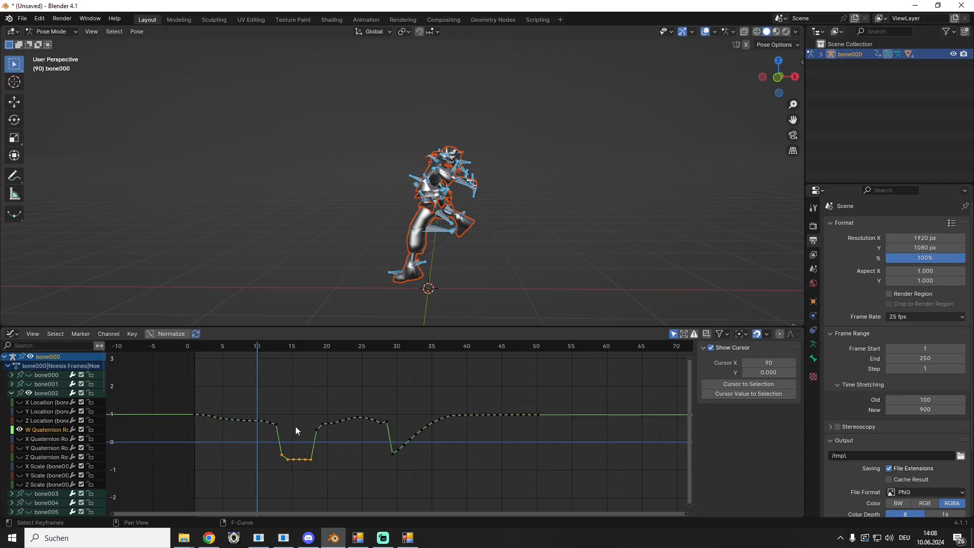
click(315, 430)
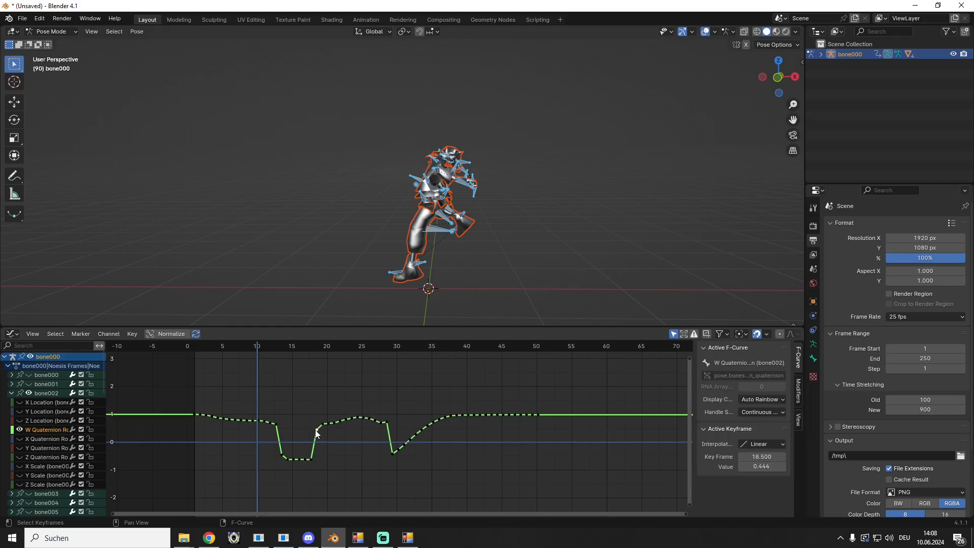
click(334, 450)
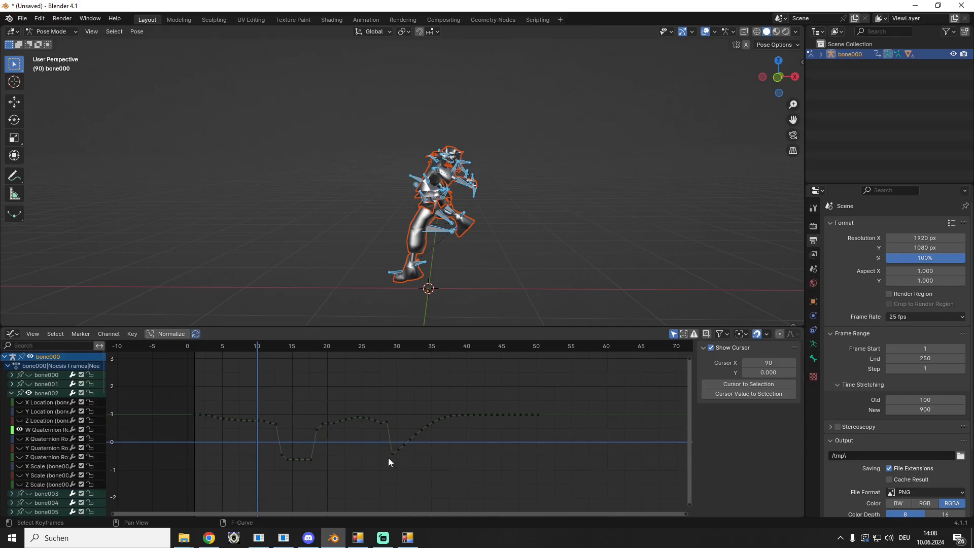
Examine the keyframes of bone002's W Quaternion Rotation curve from about frame 29 to frame 50
drag(388, 457, 481, 423)
click(482, 446)
key(a)
drag(388, 469, 549, 411)
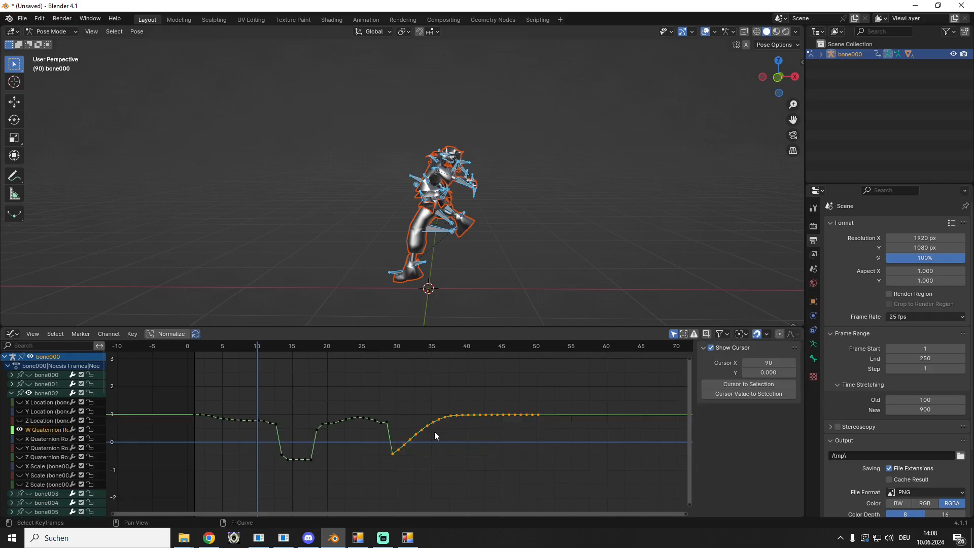
click(393, 453)
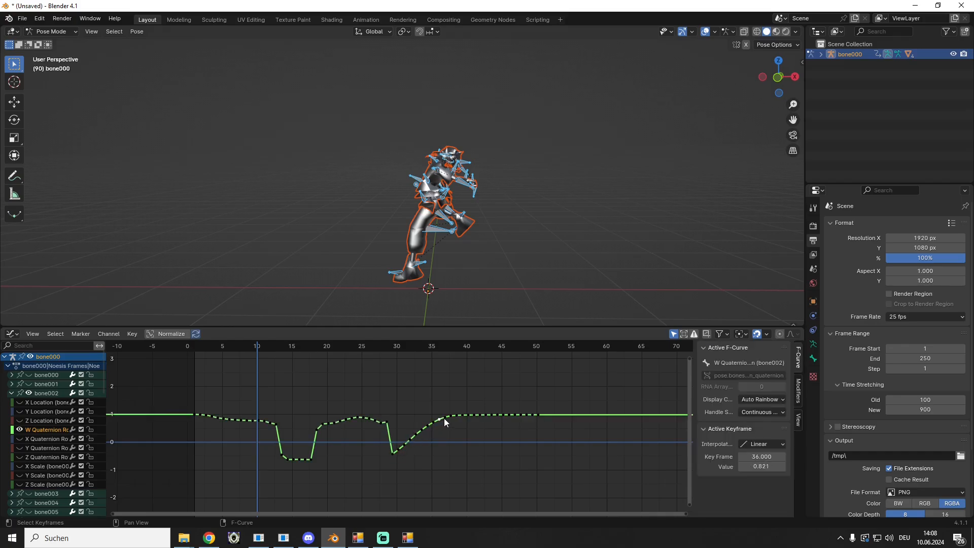
click(403, 463)
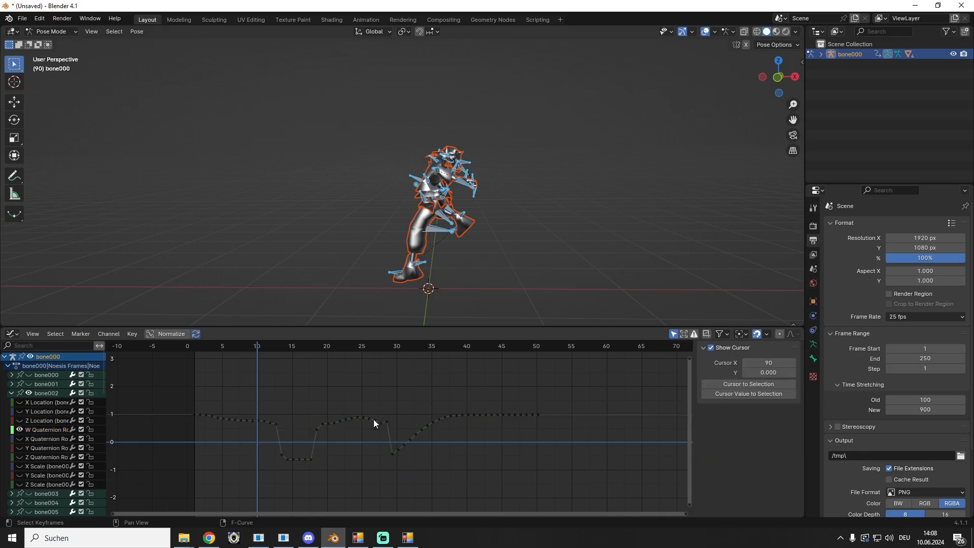
Minimize Blender and kh2mset, open the khkh_xldMii_ASET_normal desktop folder and launch khkh_xldMii.exe
click(913, 7)
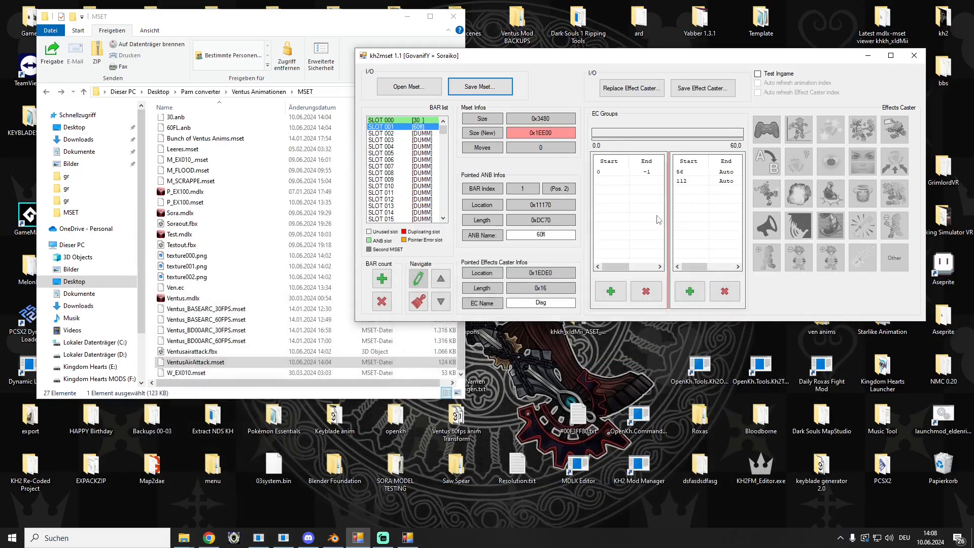
click(867, 56)
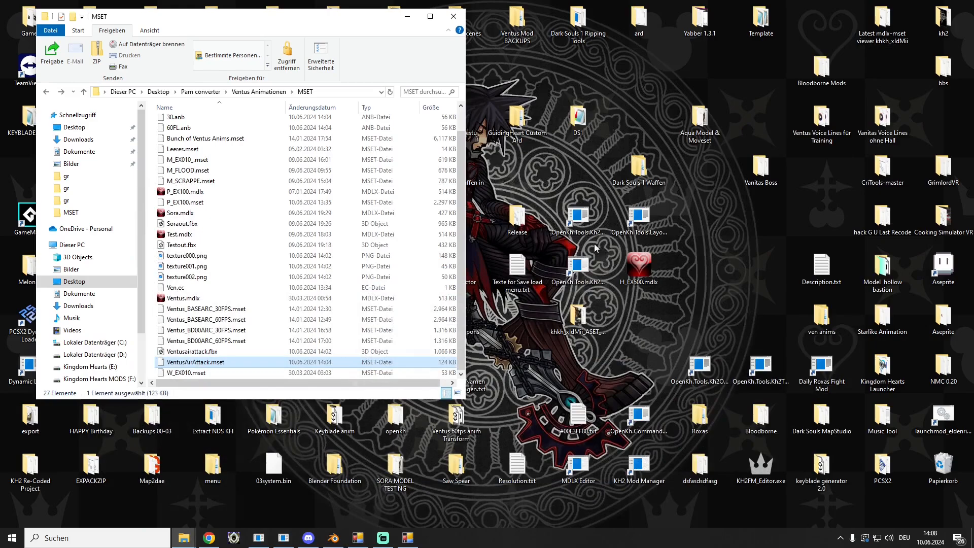
double_click(578, 317)
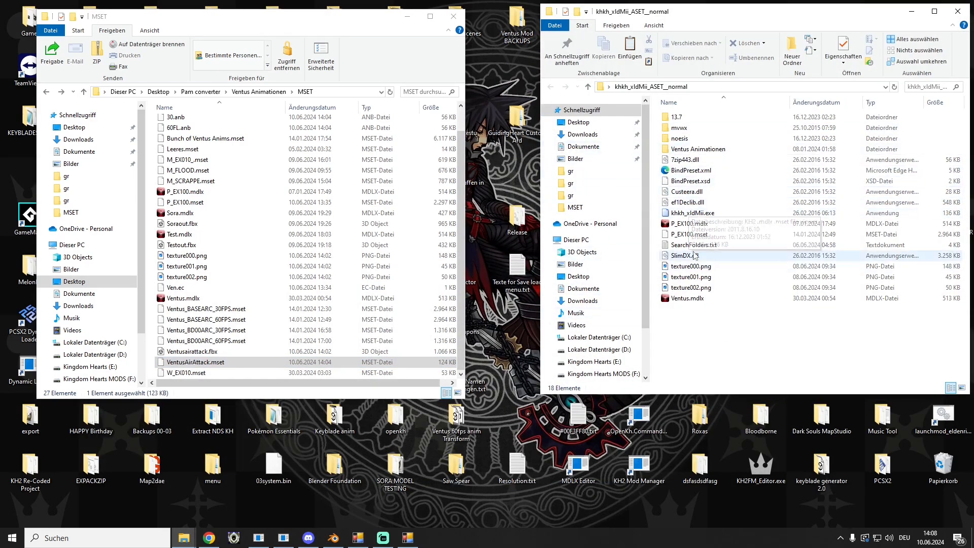
double_click(691, 213)
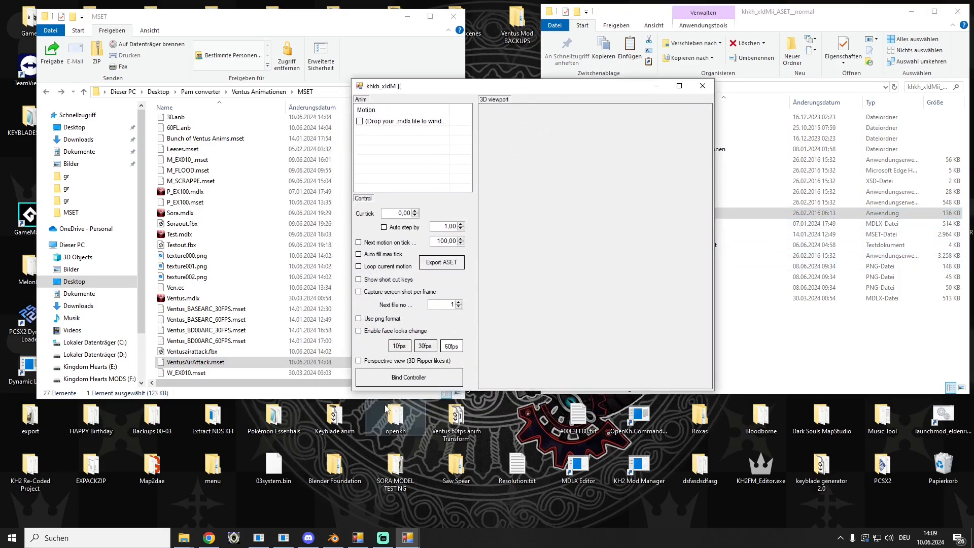
Bind Ventus.mdlx and Ventus_BASEARC_30FPS.mset to the Body slots in the bind controller and return to the viewer
click(408, 379)
drag(182, 297, 588, 201)
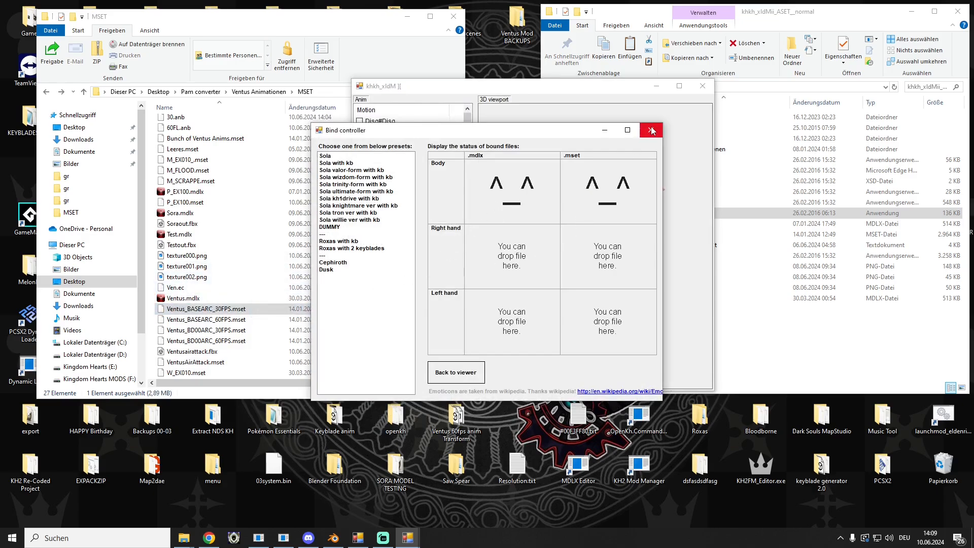
click(650, 130)
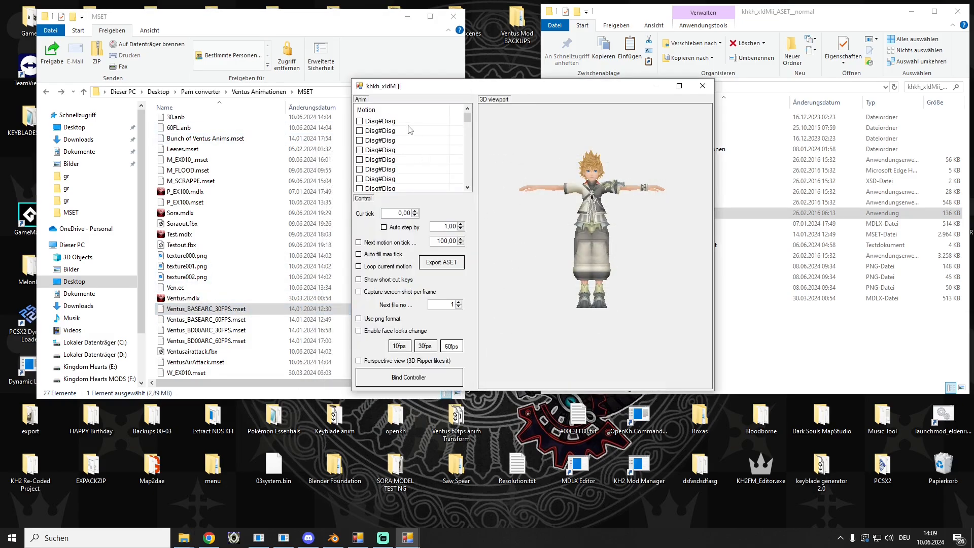
Step down through the motion list to Ventus's air attack animation
key(Down)
key(Down)
key(Down)
key(Down)
key(Down)
key(Down)
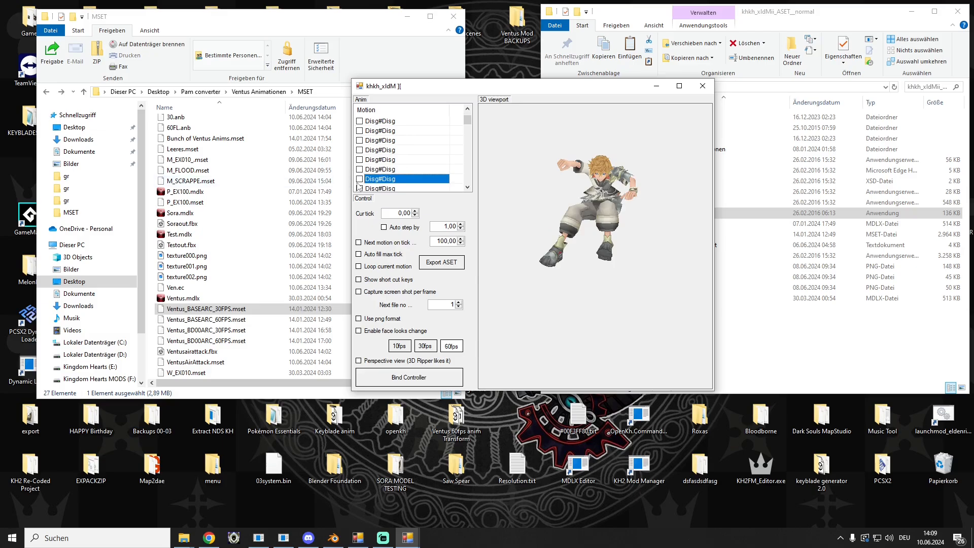
Tick the air attack motion and enable looping, automatic max tick, next motion on tick and auto step by 1
click(383, 267)
click(383, 254)
click(384, 242)
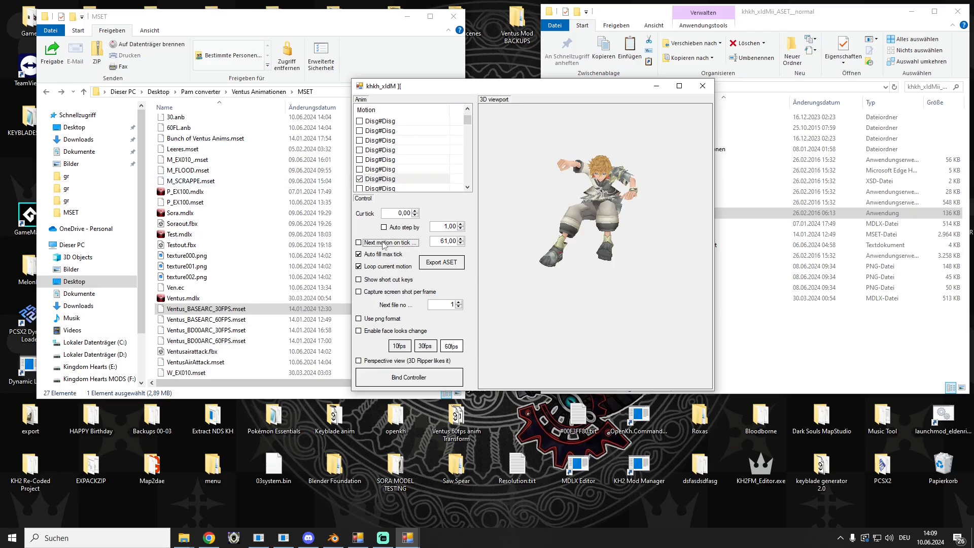
click(391, 229)
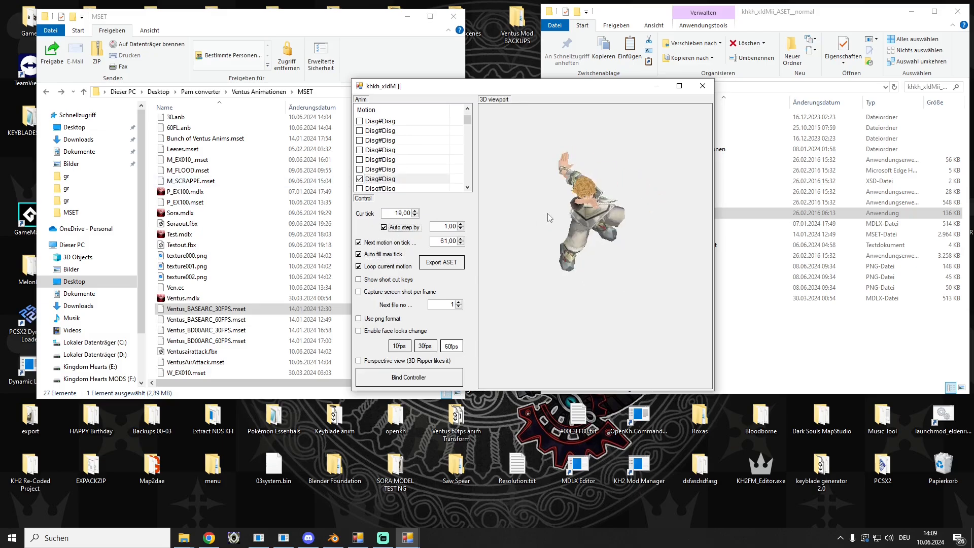
Stop the playback, export the ticked air attack motion as an ASET file and close the viewer
click(379, 179)
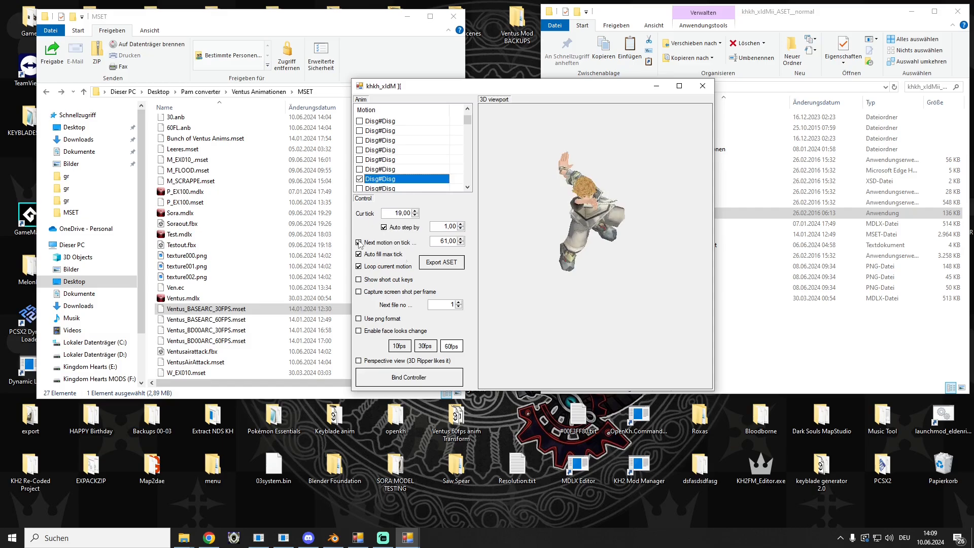
click(442, 270)
click(520, 300)
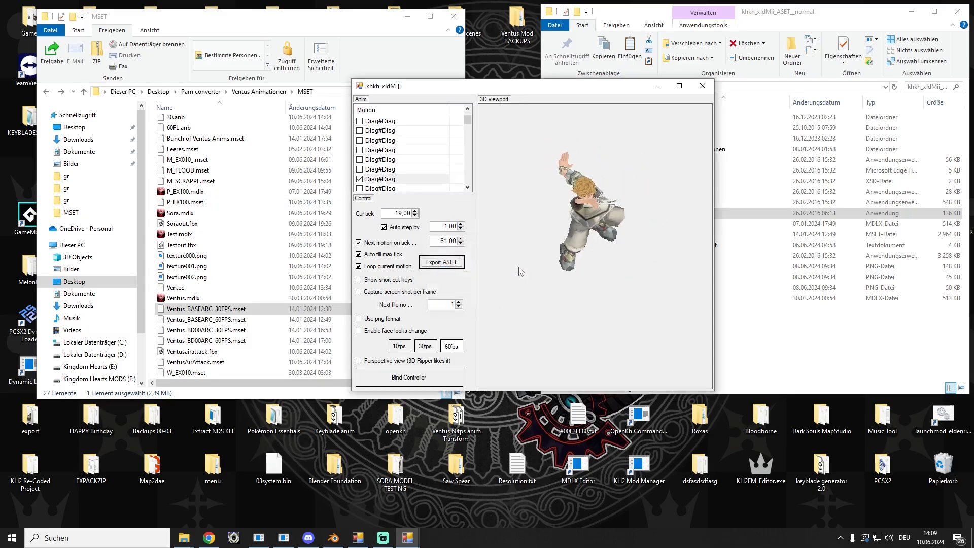
click(428, 264)
click(521, 301)
click(502, 289)
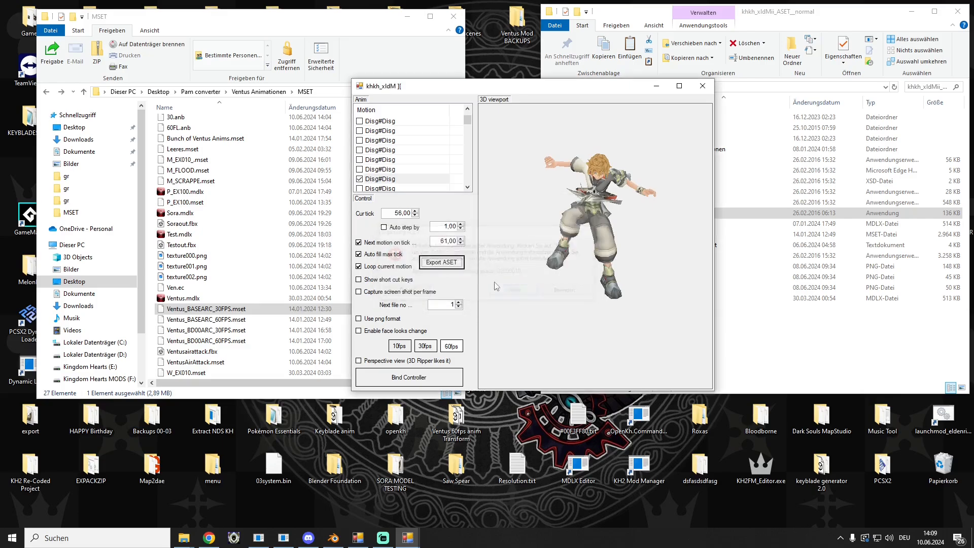
click(445, 265)
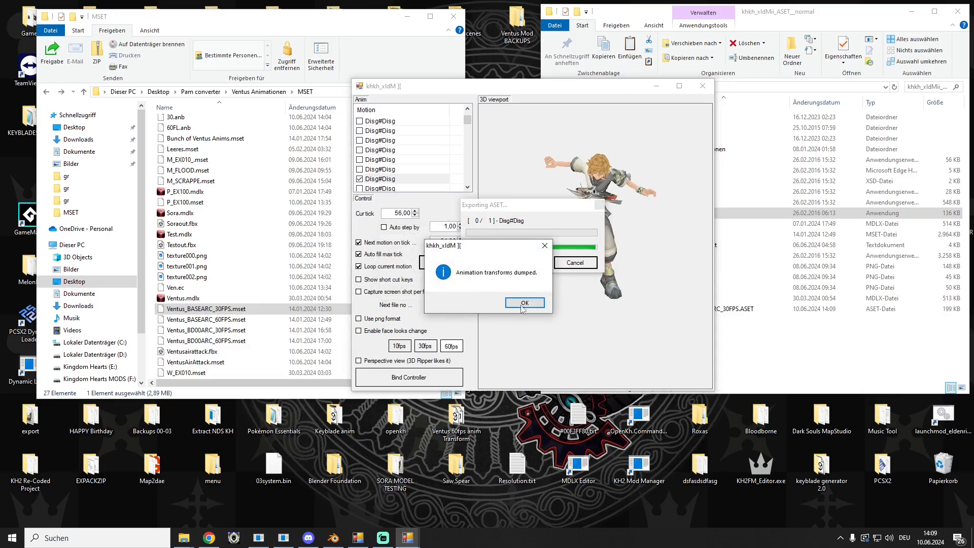
click(521, 301)
click(702, 86)
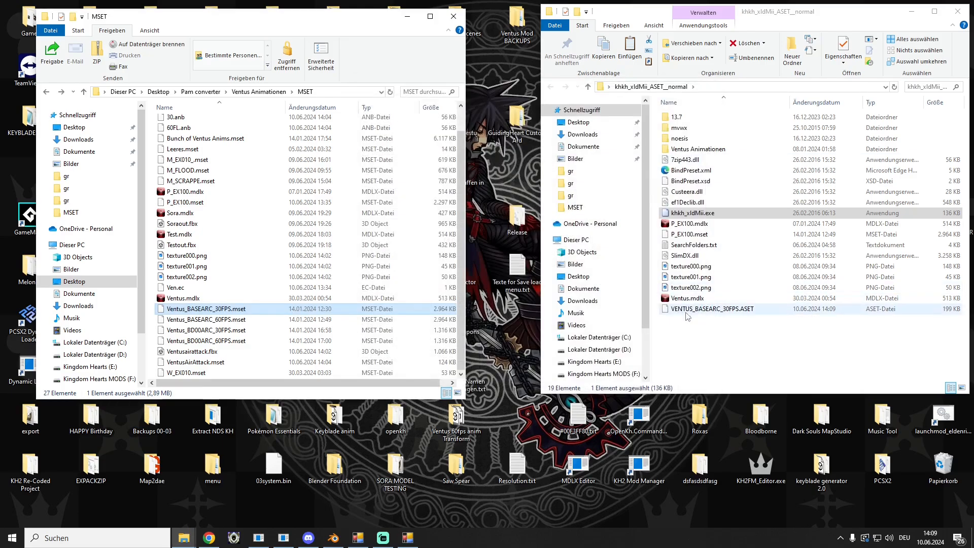
Move the exported VENTUS_BASEARC_30FPS.ASET into the MSET folder and rename it ventus.ASET
drag(686, 309, 342, 373)
key(F2)
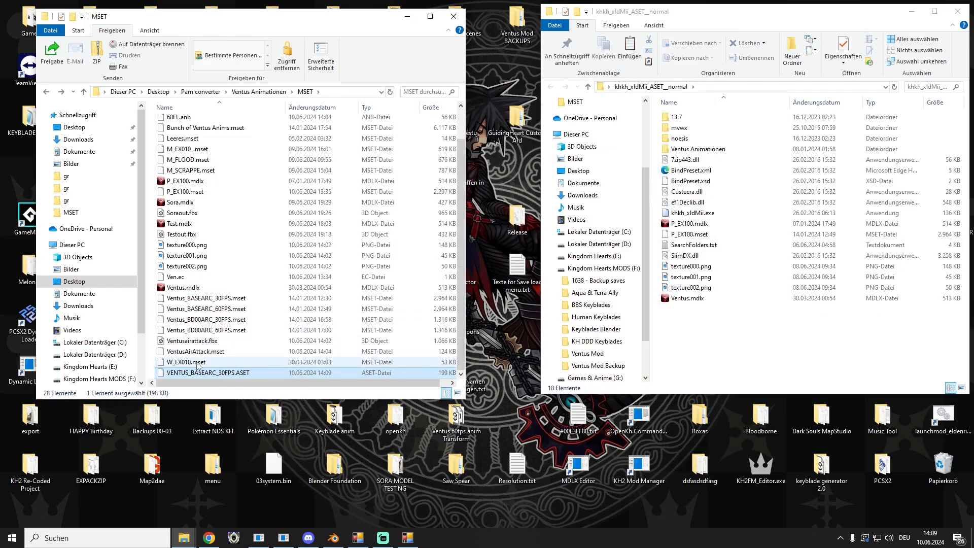
text(ventus)
key(Return)
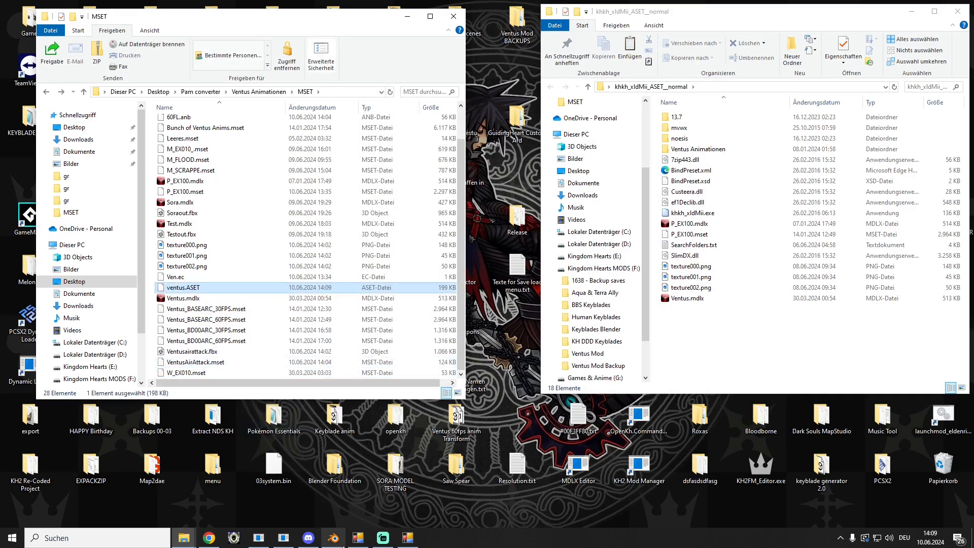
Load Ventus.mdlx from the MSET folder in Noesis and export it as the Autodesk FBX file Ventusout
click(232, 539)
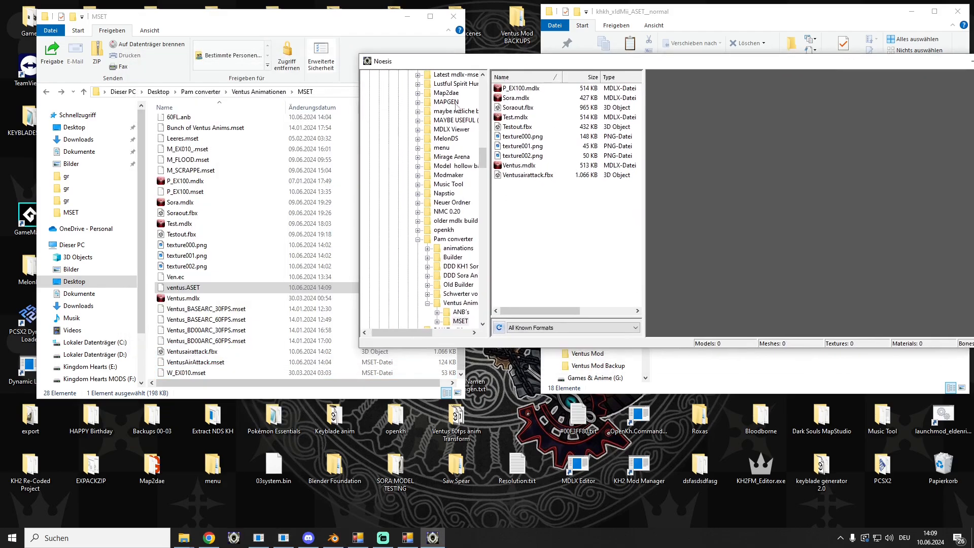
click(183, 298)
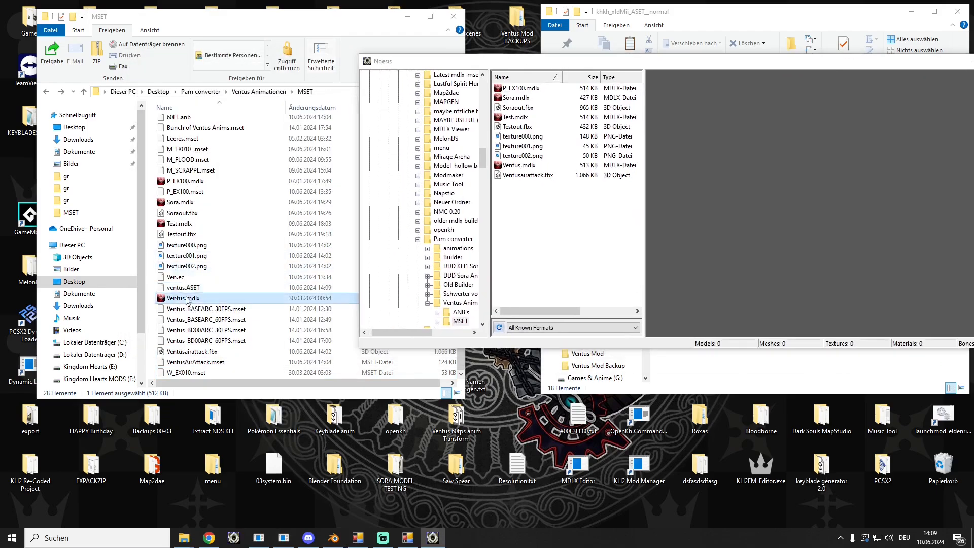
click(626, 166)
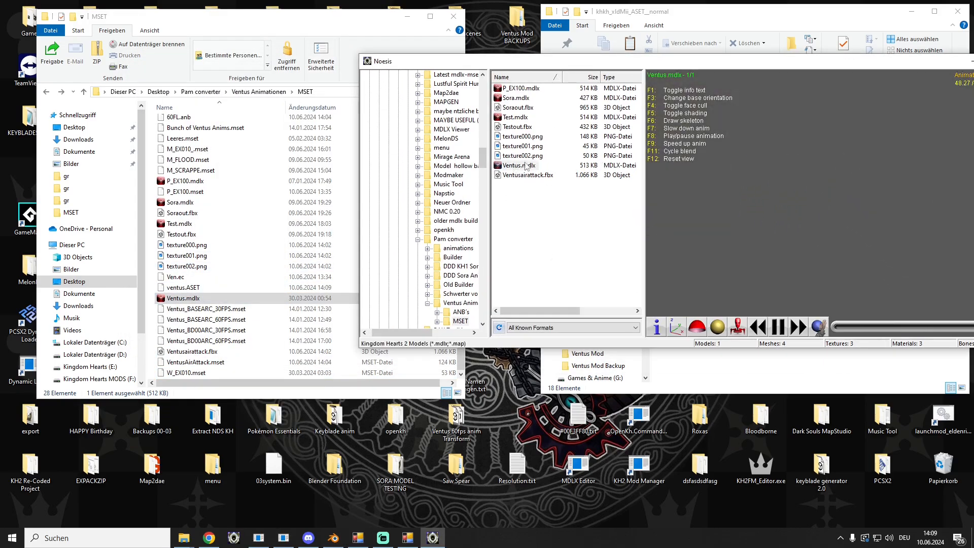
right_click(533, 166)
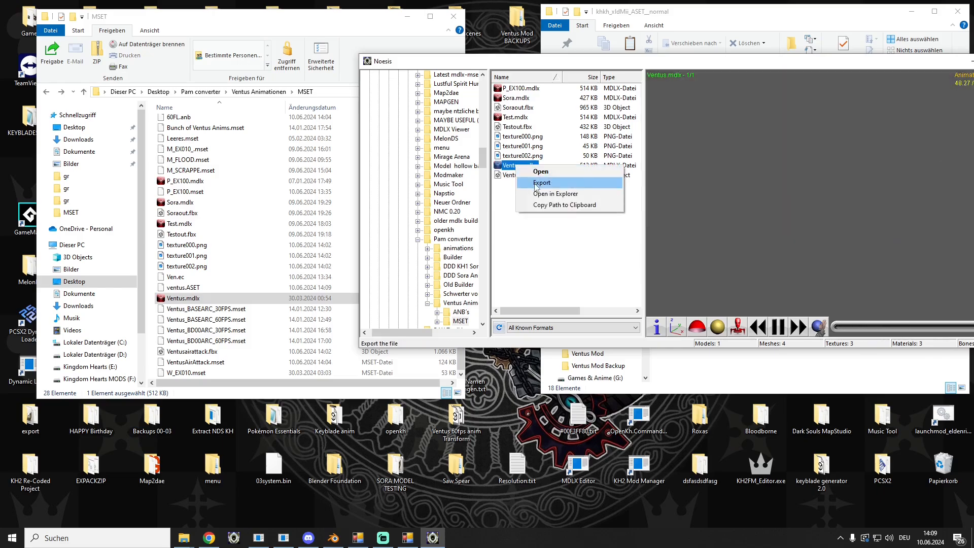
click(551, 183)
click(749, 309)
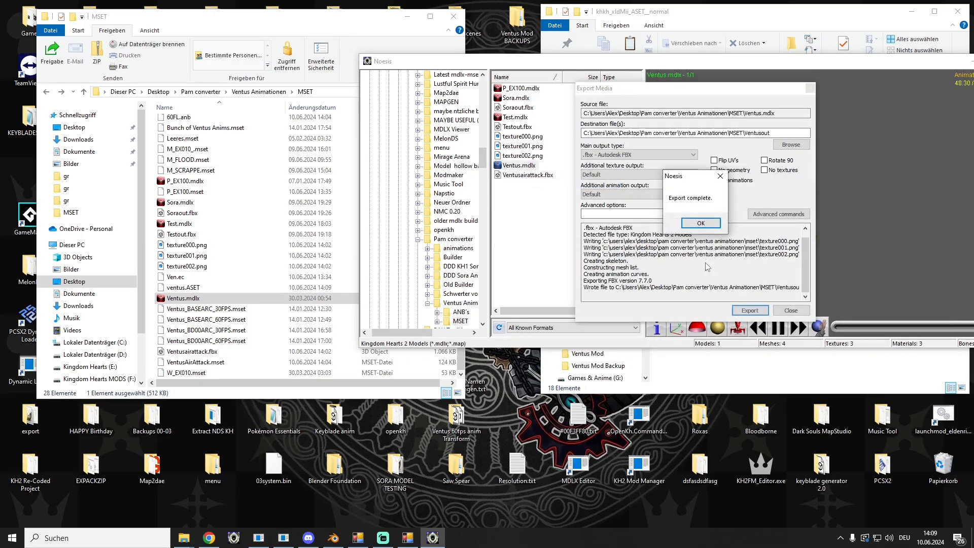
key(Return)
click(796, 308)
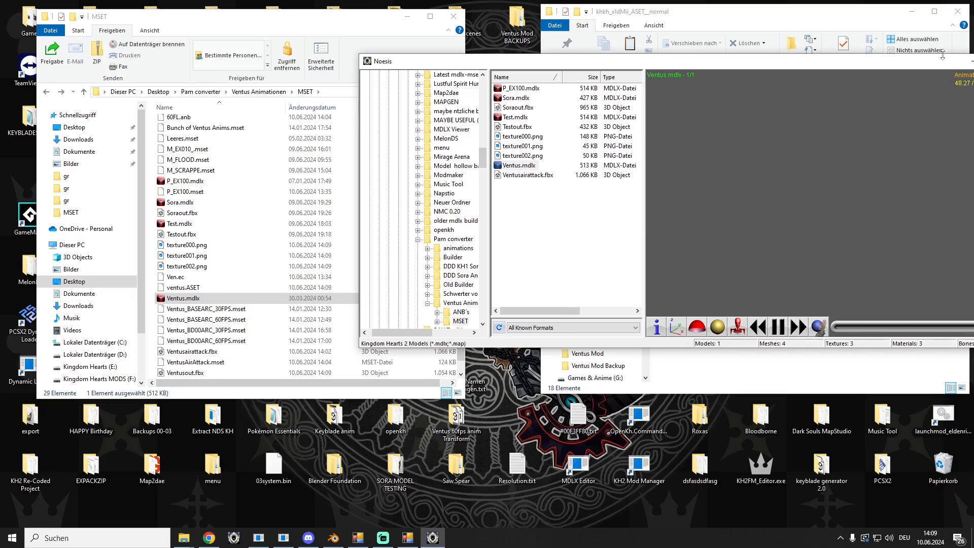
Close Noesis and delete ventus.ASET from the MSET folder
drag(634, 61, 427, 61)
click(812, 63)
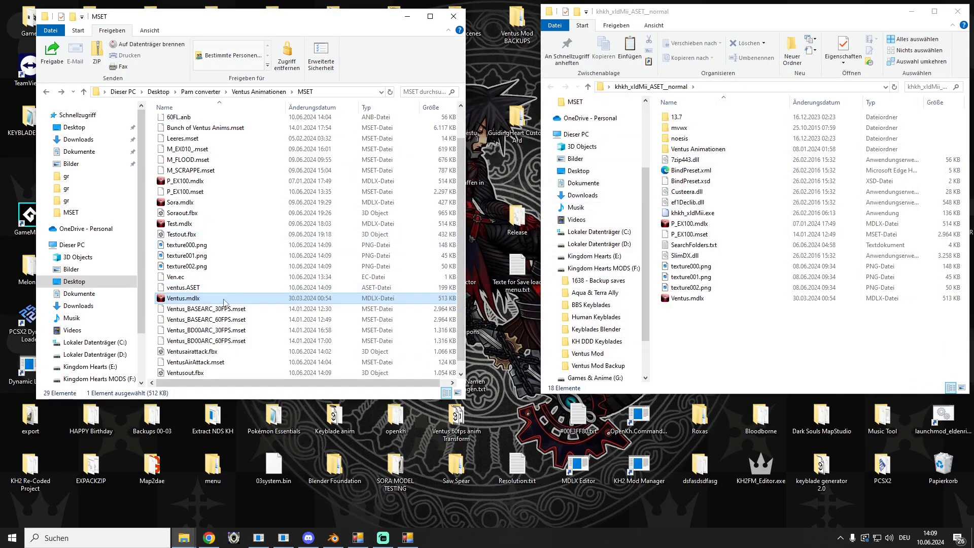
click(199, 288)
key(Delete)
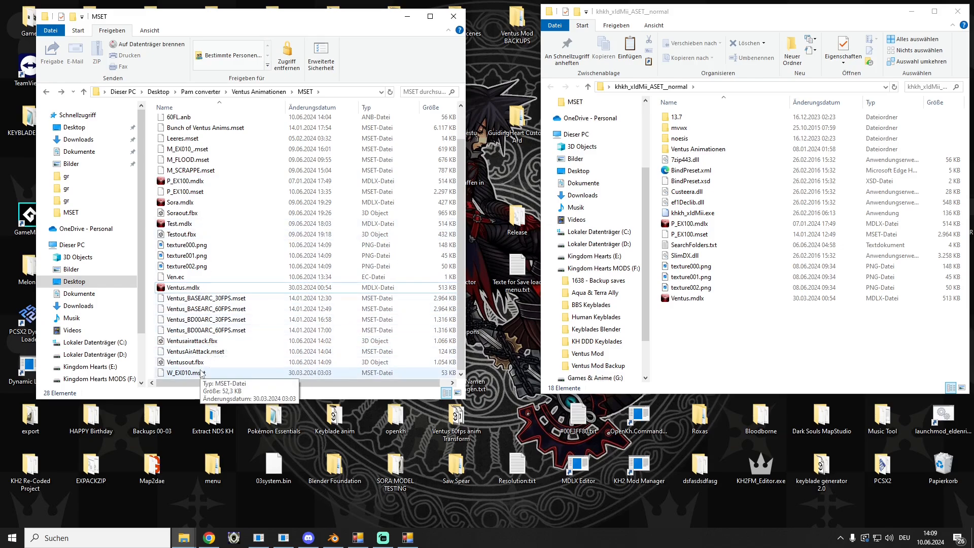
Launch a second Blender instance and delete all default objects from the scene
click(187, 362)
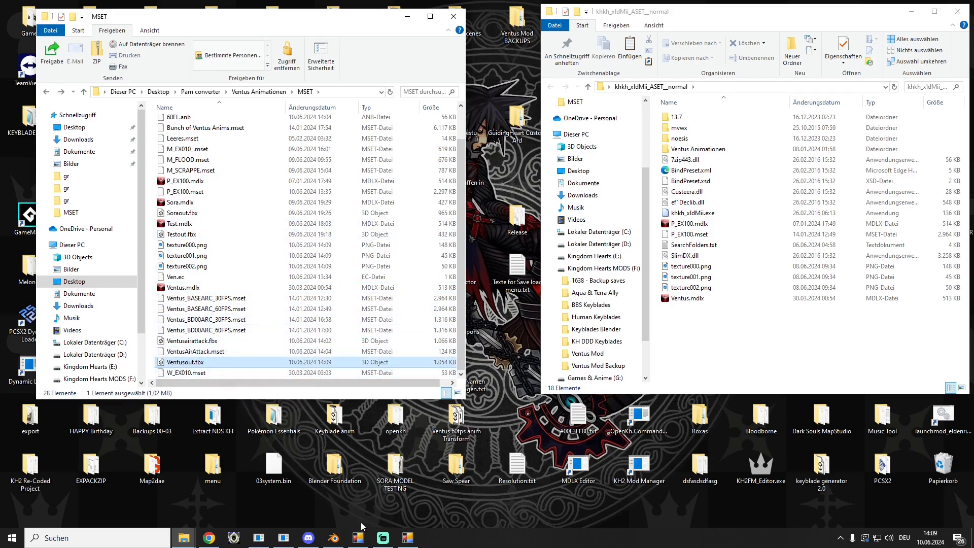
click(71, 535)
click(192, 447)
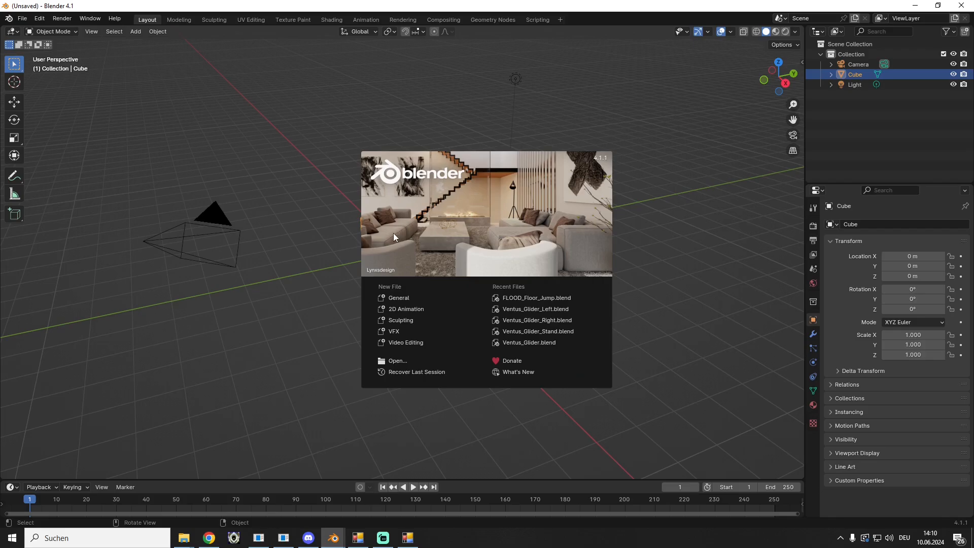
click(397, 137)
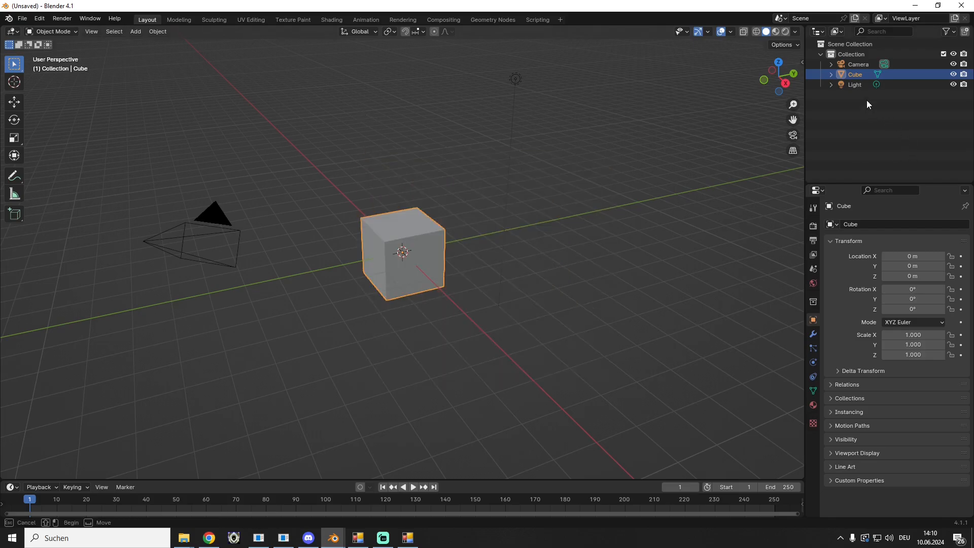
key(a)
key(Delete)
Import Ventusout.fbx from the MSET folder with the default FBX options
click(23, 18)
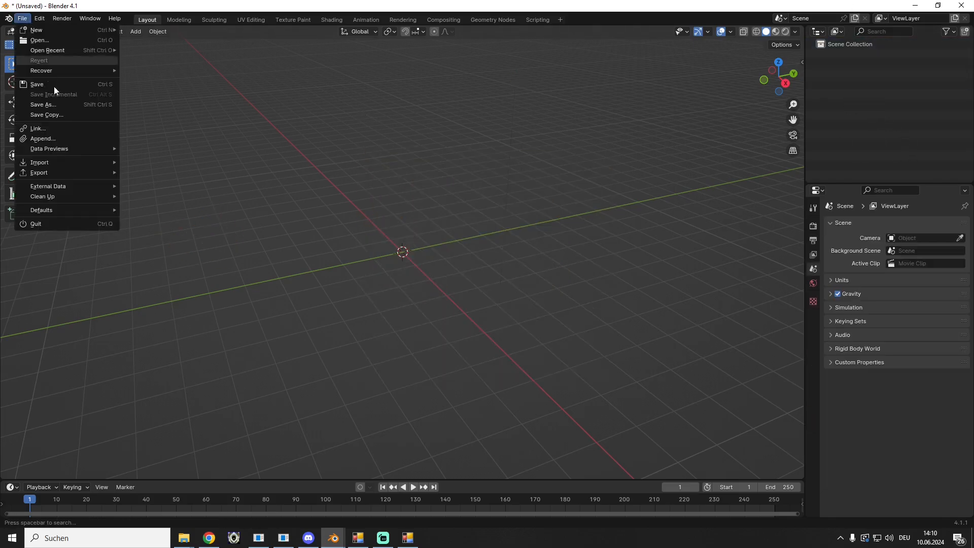
mouse_move(87, 161)
click(169, 263)
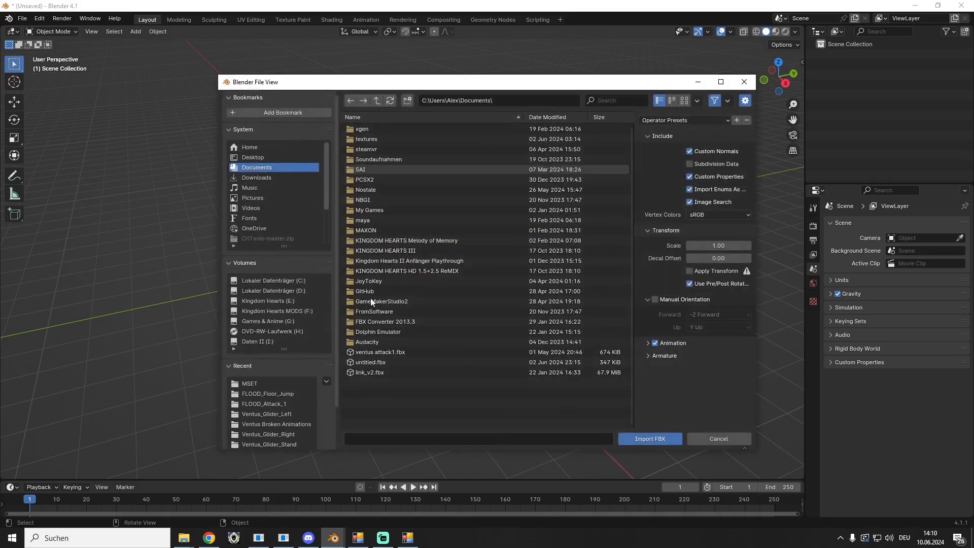
click(281, 383)
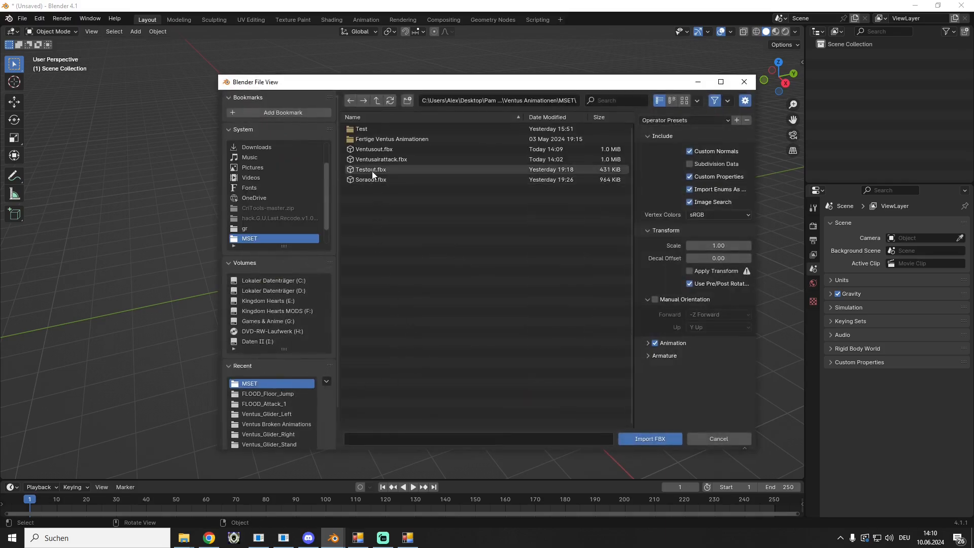
double_click(378, 150)
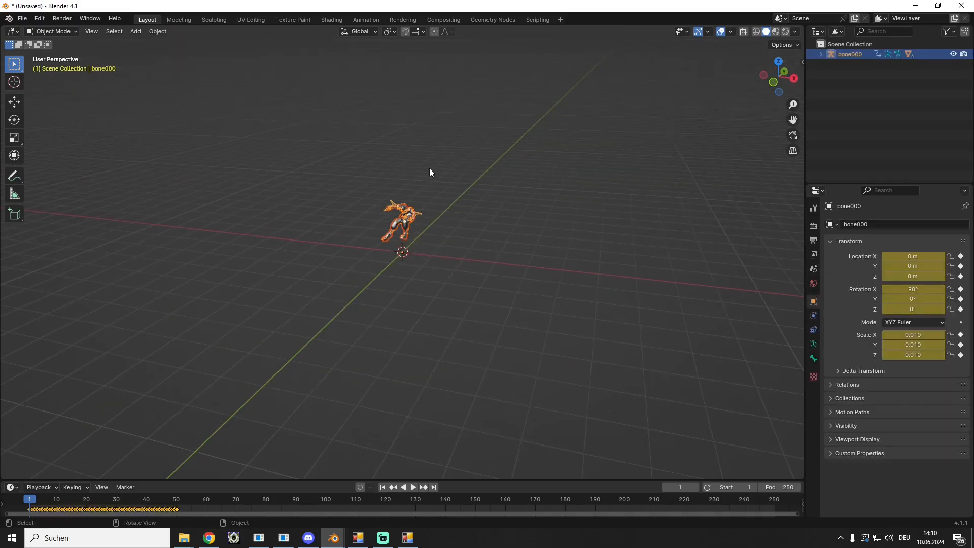
Enlarge the timeline area below the 3D view and switch it to the Graph Editor
middle_drag(431, 169, 456, 194)
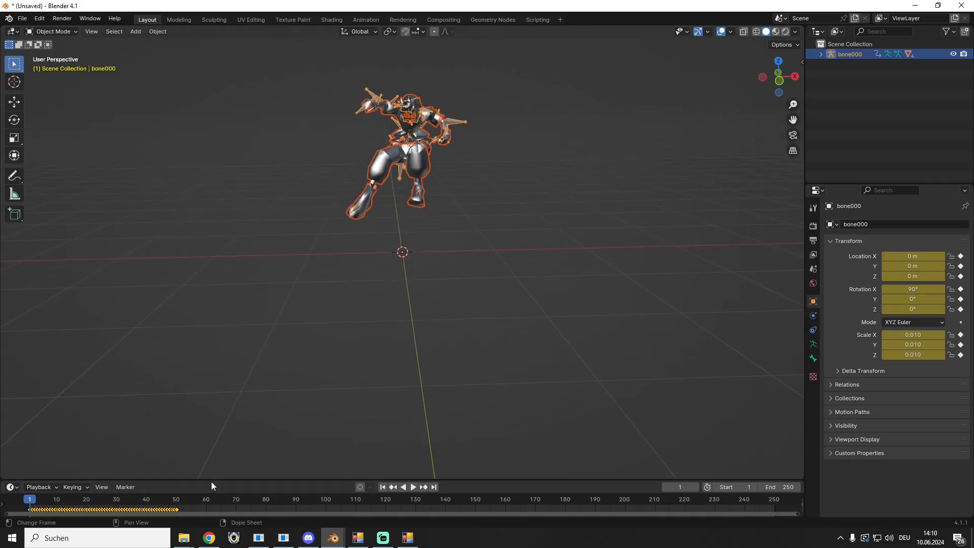
drag(211, 482, 231, 335)
scroll(226, 422, up, 5)
middle_drag(179, 392, 571, 393)
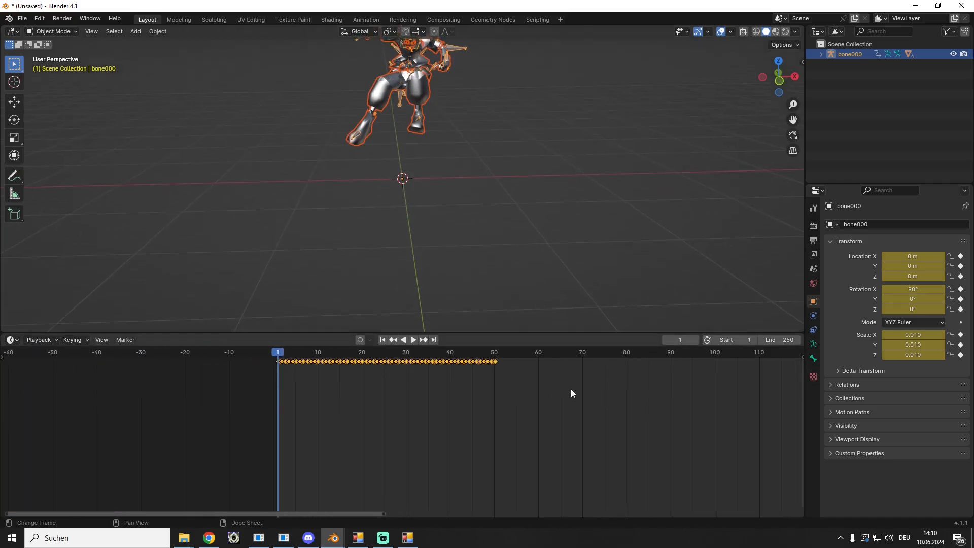
scroll(341, 393, up, 4)
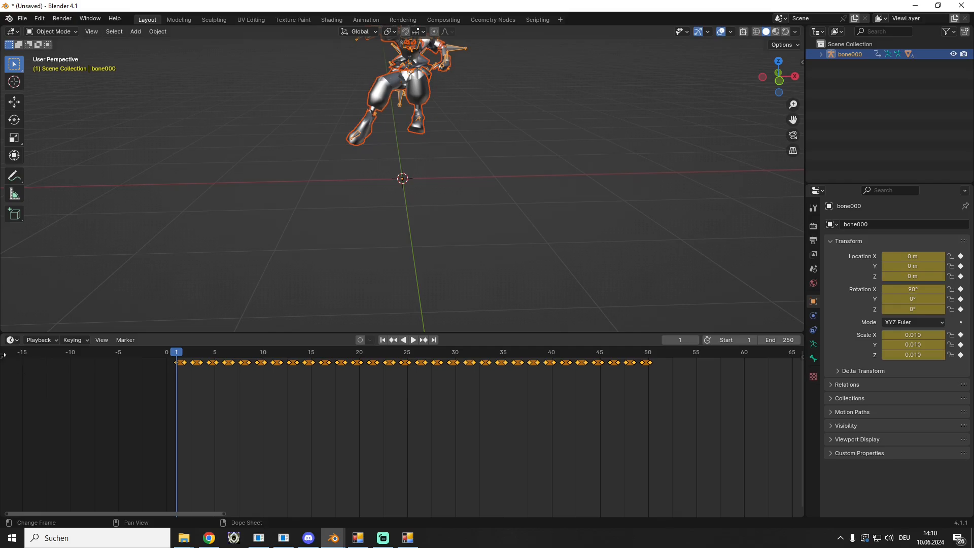
click(12, 339)
click(158, 389)
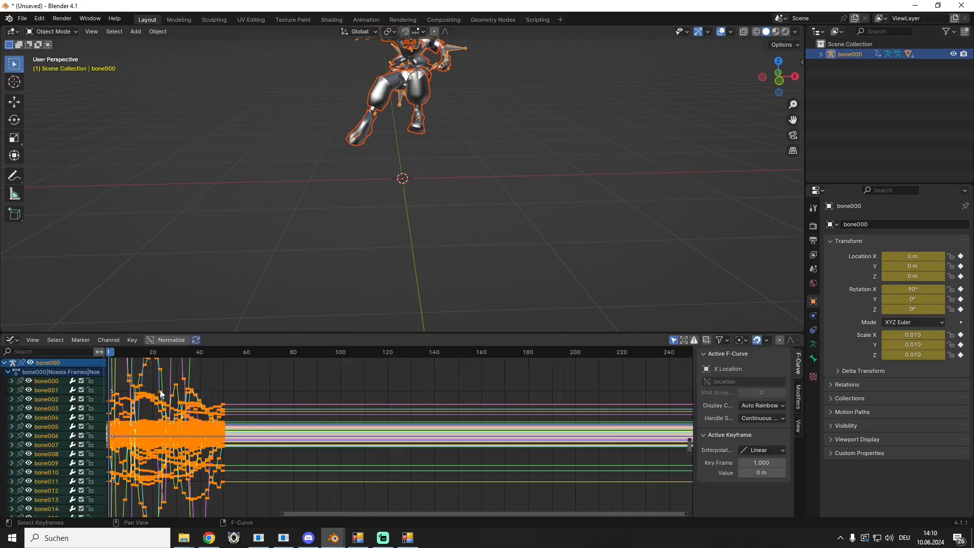
Hide all of the armature's animation curves except the W Quaternion Rotation curve of bone002
click(29, 362)
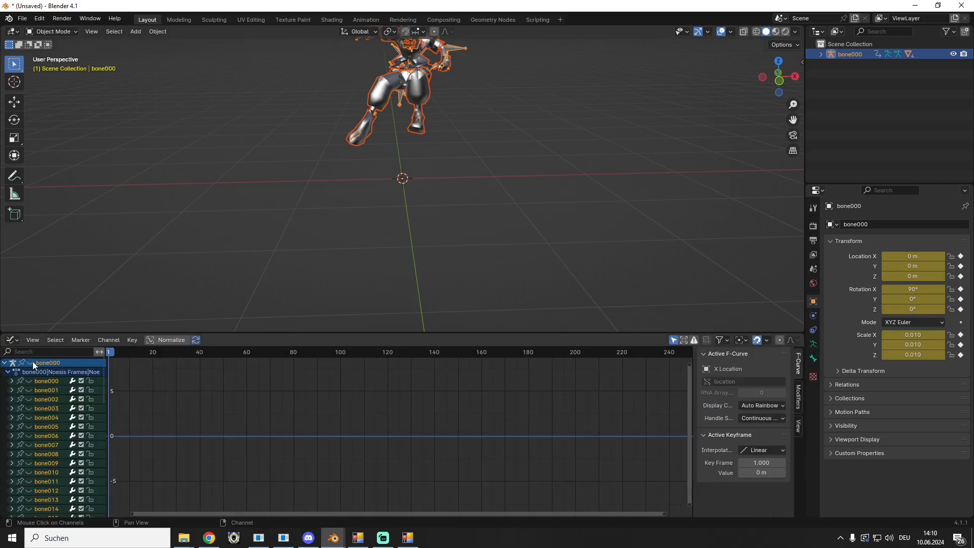
click(10, 399)
click(19, 434)
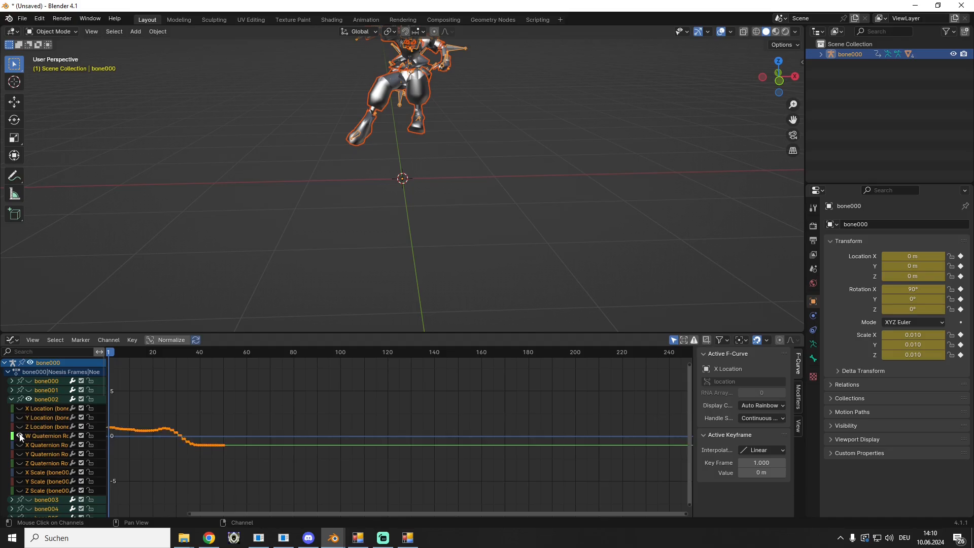
middle_drag(263, 430, 481, 431)
scroll(404, 433, up, 6)
scroll(403, 434, up, 4)
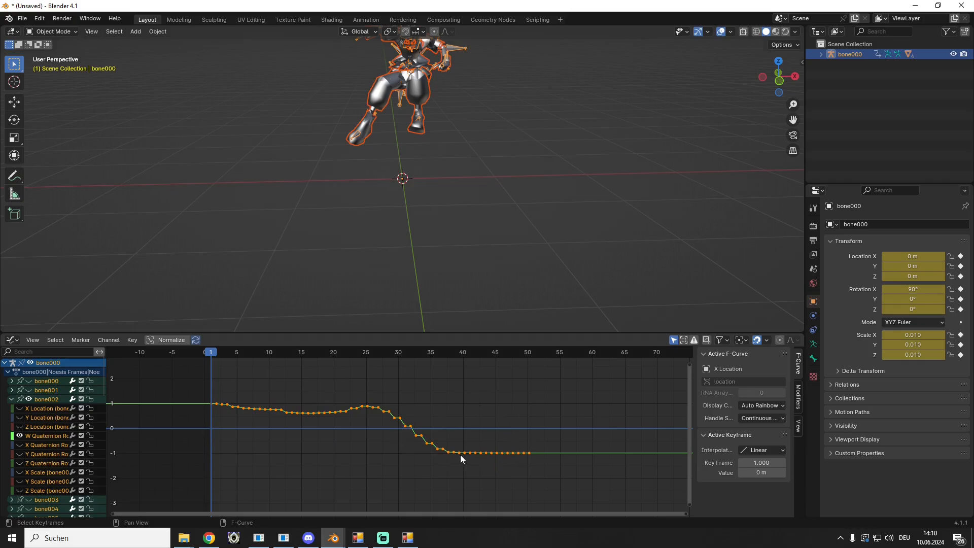
Examine bone002's W Quaternion Rotation curve by selecting its final flat section and the complete set of keyframes
click(461, 453)
drag(539, 470, 452, 415)
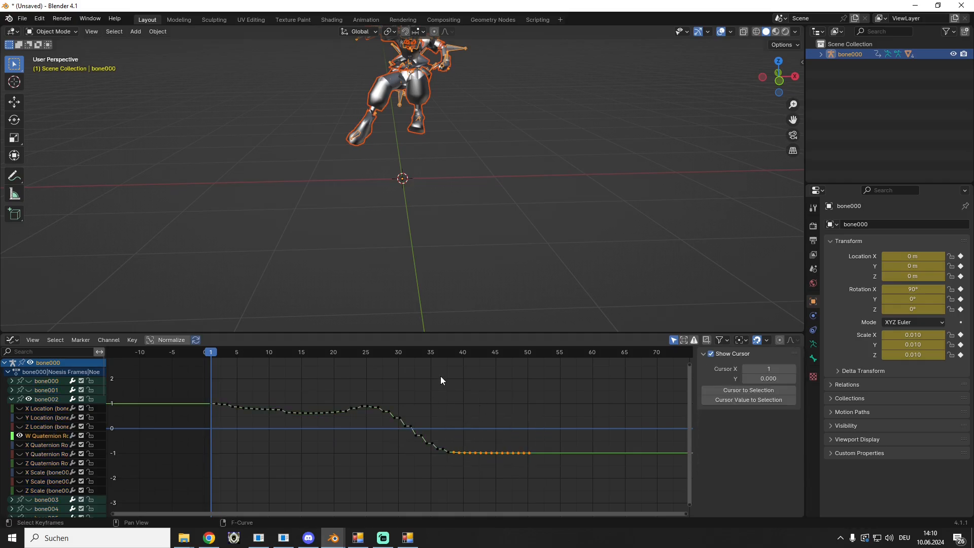
click(440, 376)
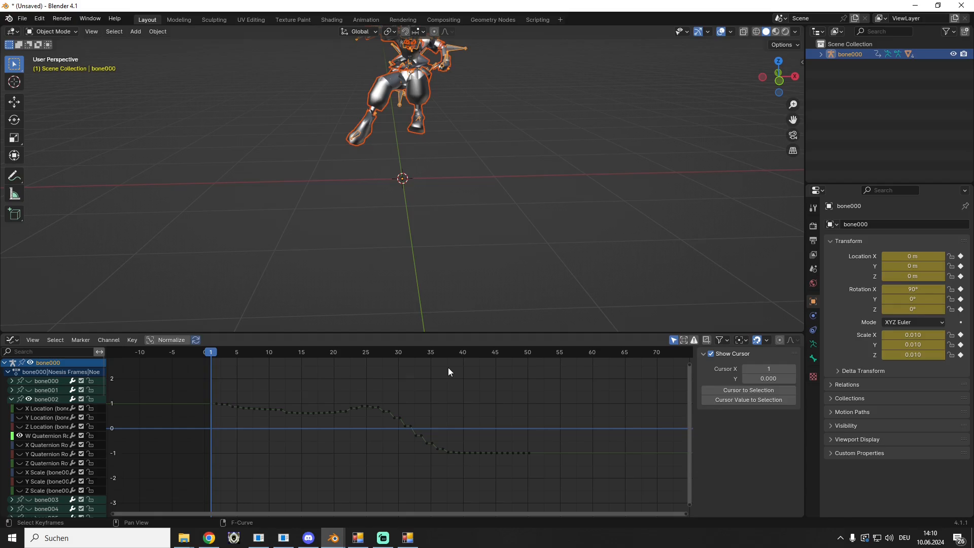
middle_drag(344, 403, 381, 427)
drag(195, 419, 573, 470)
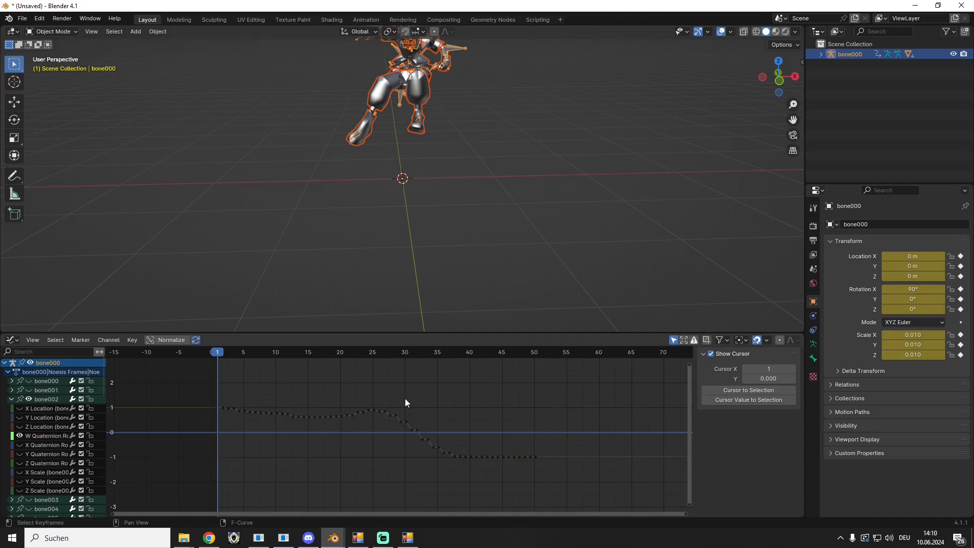
drag(203, 394, 561, 486)
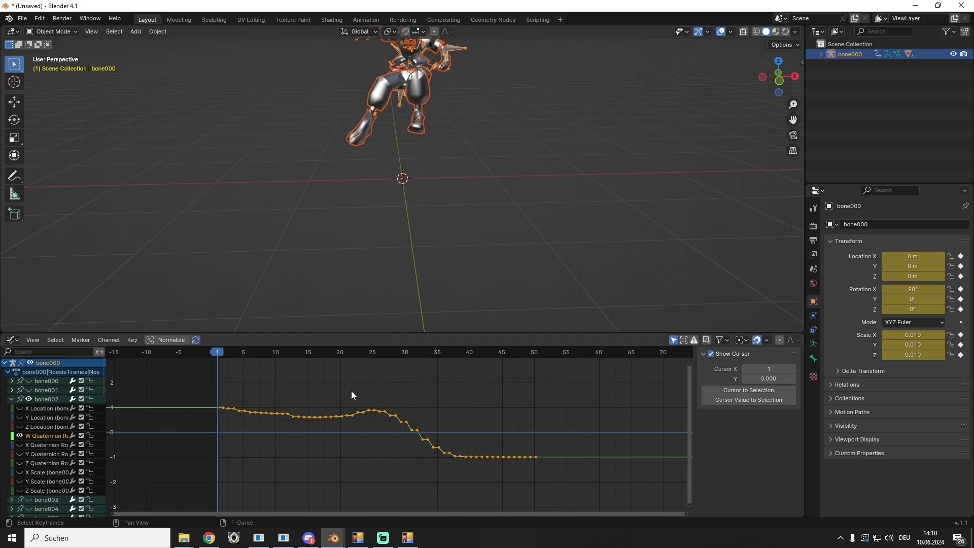
scroll(351, 391, up, 3)
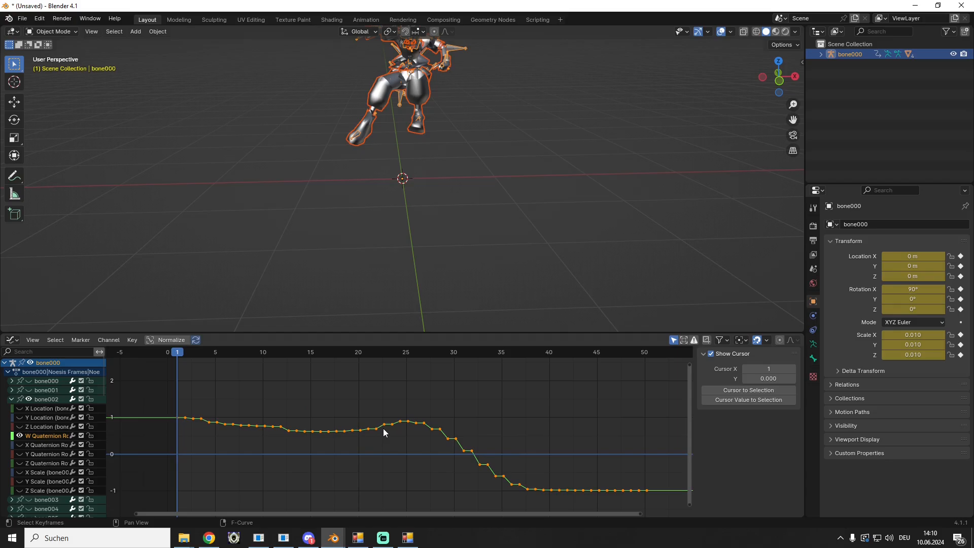
Select the first few keyframes of the W Quaternion curve one by one and check their frame numbers and values
click(178, 417)
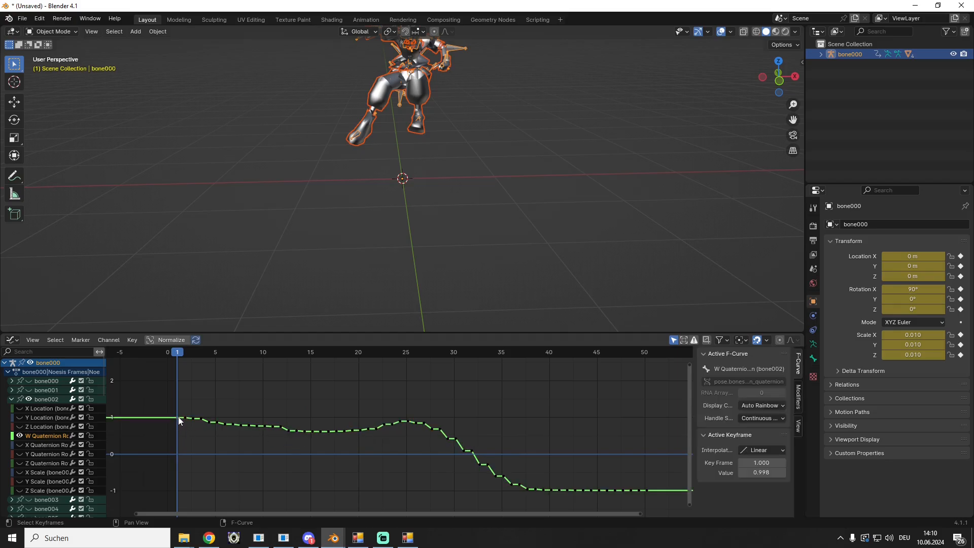
click(184, 419)
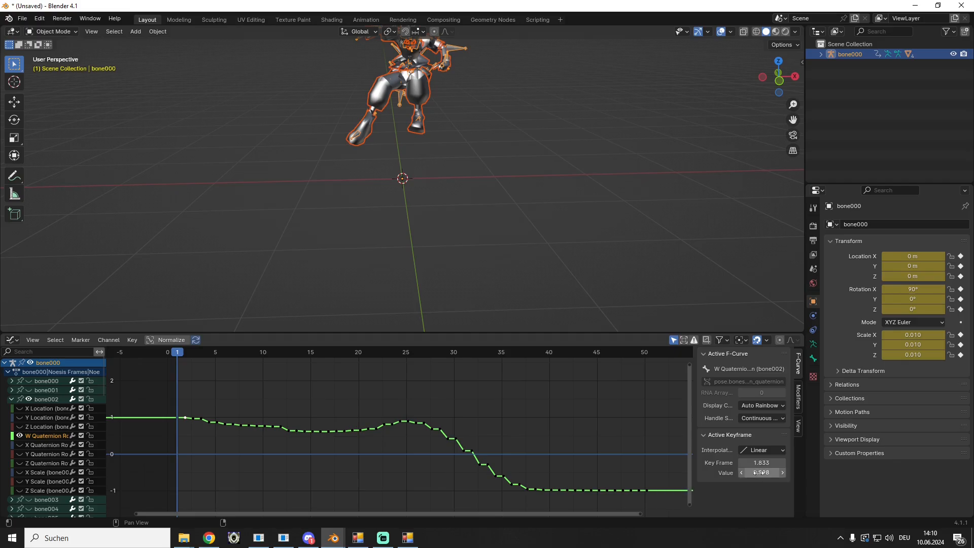
click(179, 417)
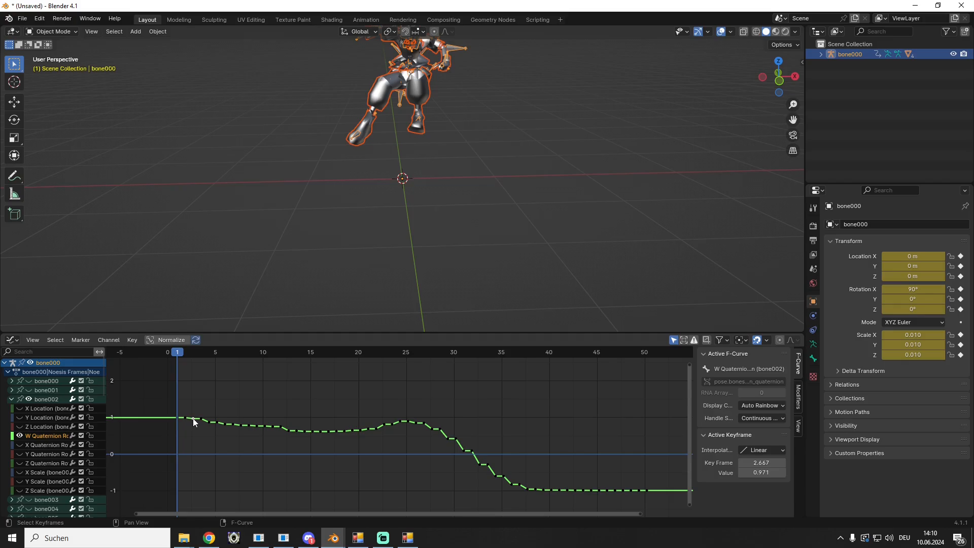
click(200, 418)
Switch to the other Blender window and check the first keyframe of bone002's W Quaternion curve there
click(914, 5)
mouse_move(333, 538)
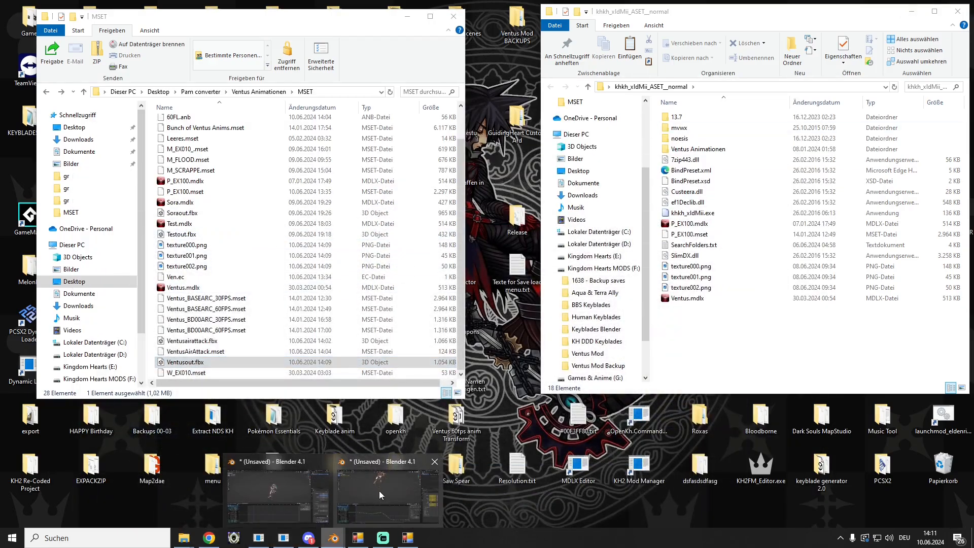
click(379, 490)
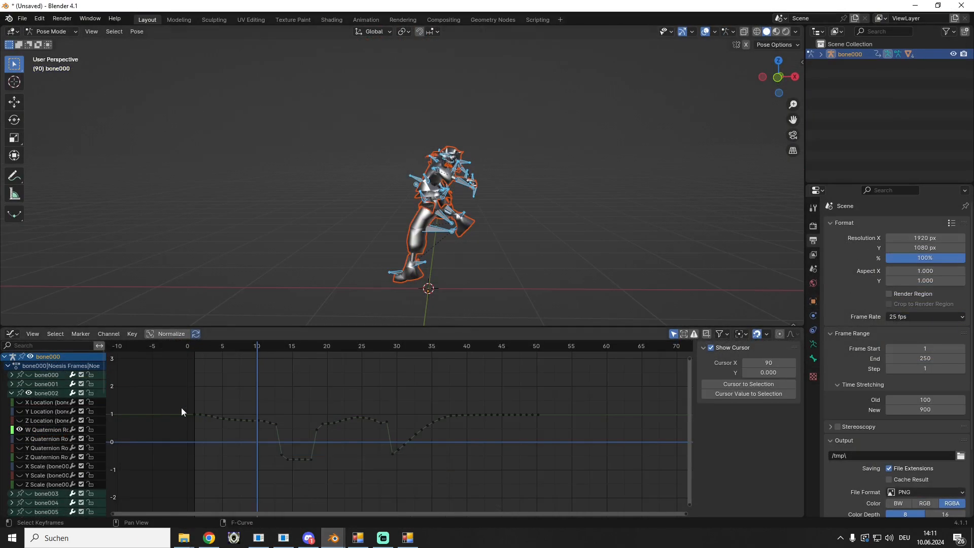
click(199, 415)
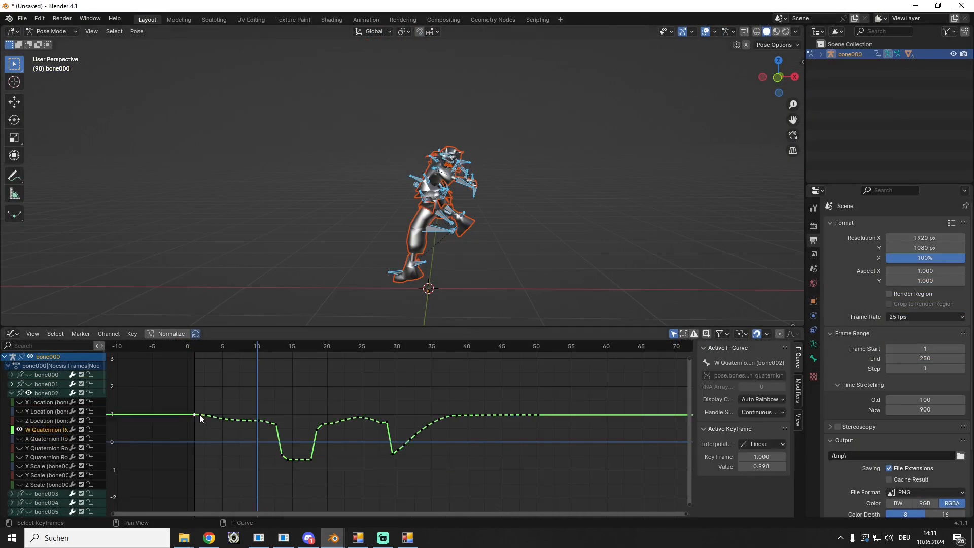
Check the second keyframe of bone002's W Quaternion curve at frame 2 and compare the curve with the one in the other Blender window
drag(199, 414, 204, 414)
drag(251, 346, 216, 360)
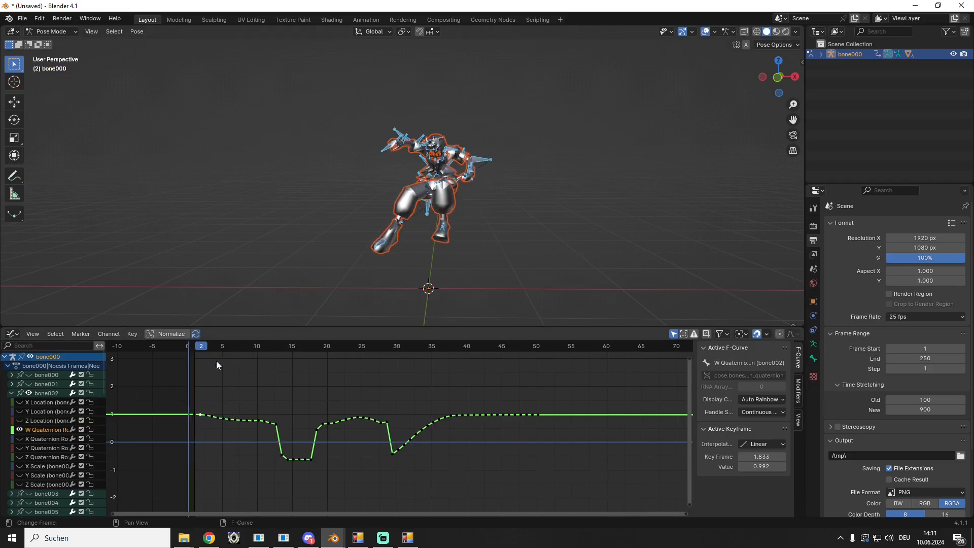
mouse_move(333, 537)
mouse_move(391, 485)
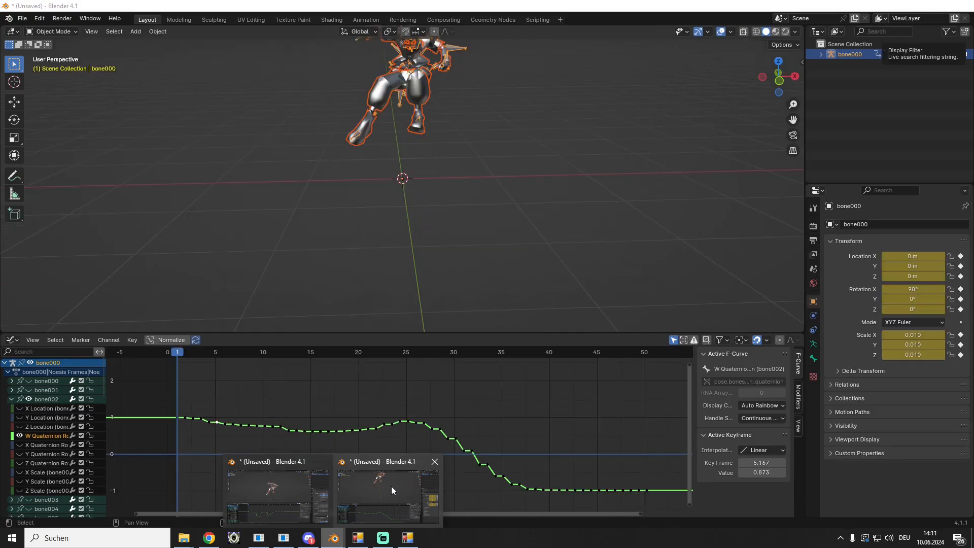
click(391, 485)
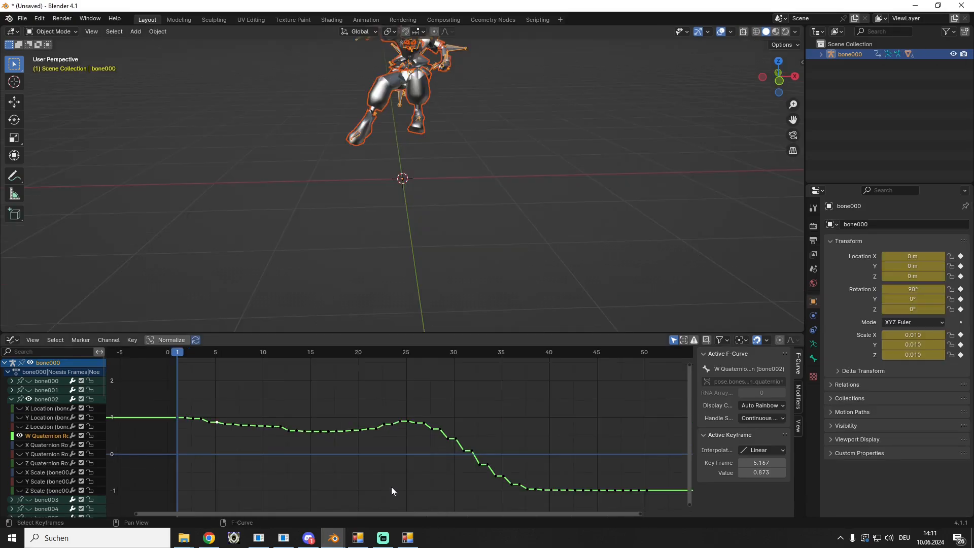
middle_drag(409, 439, 398, 412)
scroll(398, 413, down, 1)
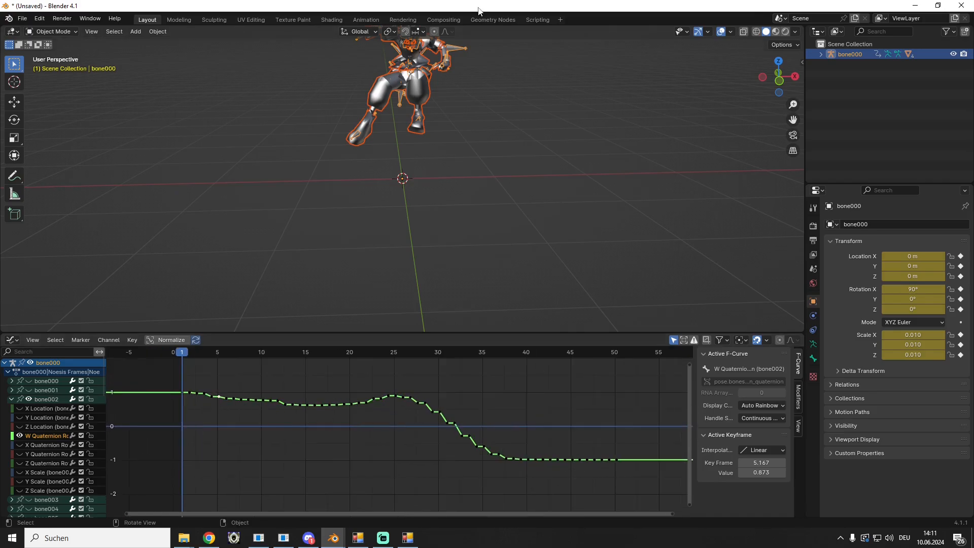
drag(478, 11, 0, 172)
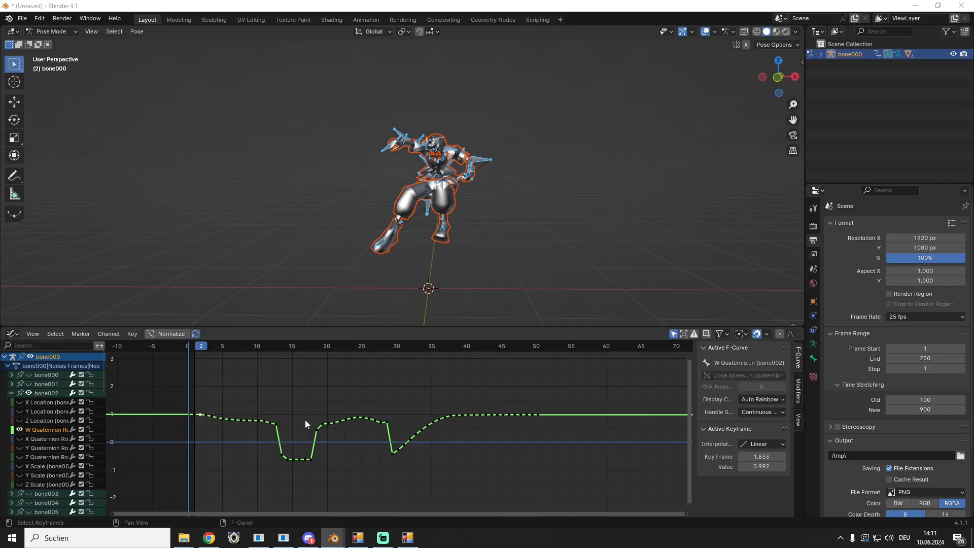
Mirror the negative W Quaternion keyframes between frames 13.5 and 18.5 by values over the zero value
click(218, 417)
drag(266, 486, 303, 467)
right_click(293, 458)
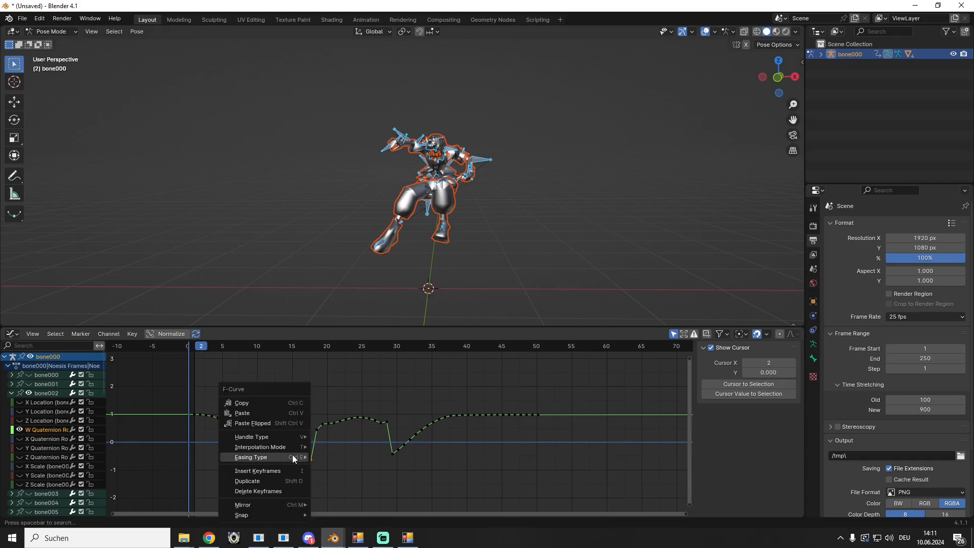
mouse_move(271, 504)
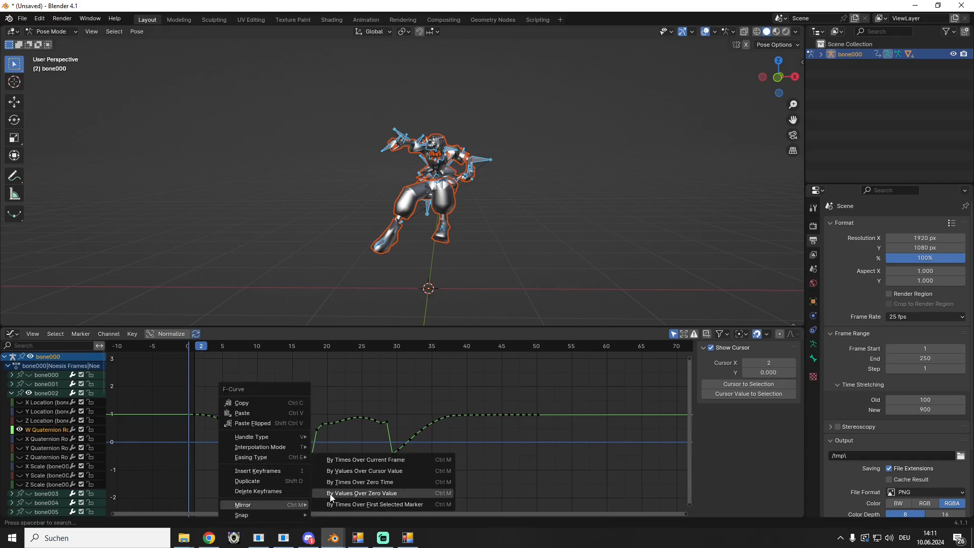
click(388, 493)
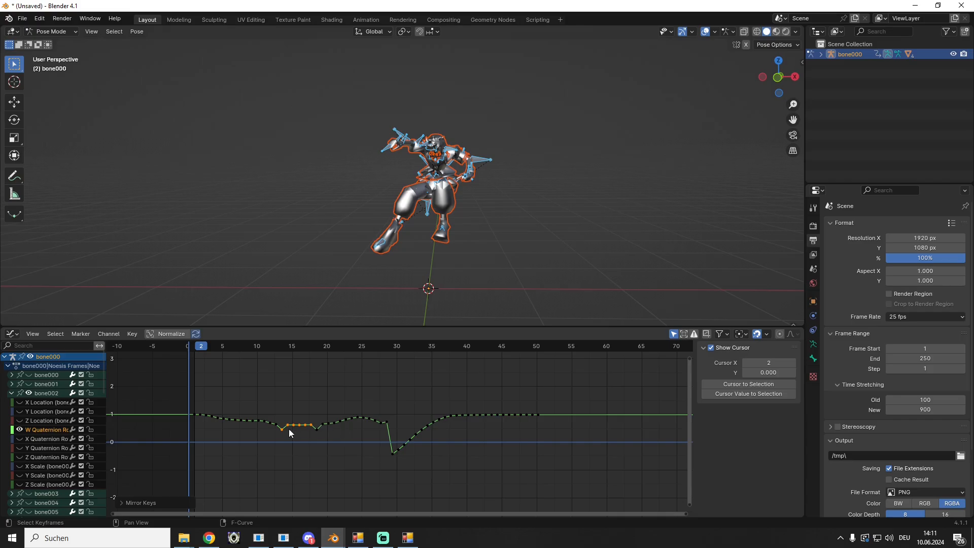
Raise the W Quaternion keyframe at frame 13.5 to a value of 0.654
click(317, 428)
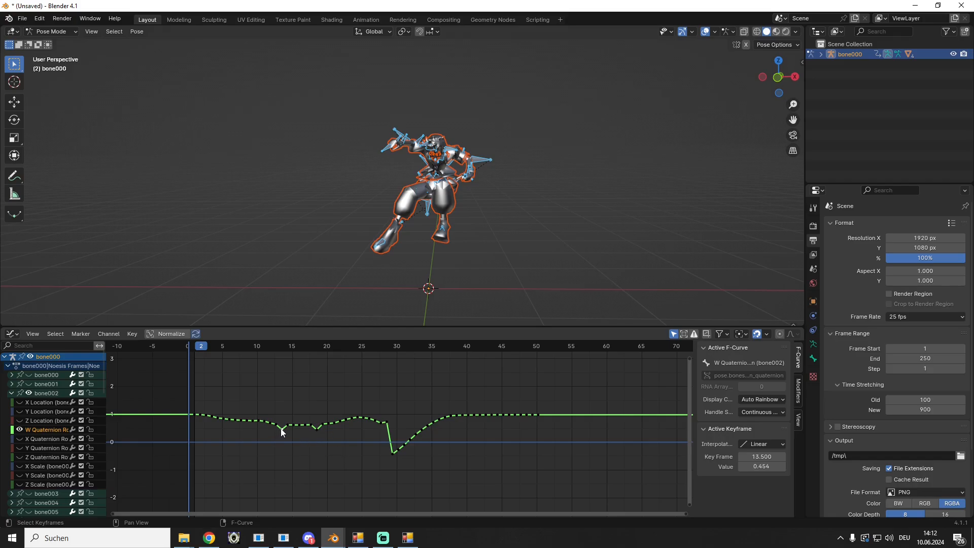
drag(288, 413, 313, 427)
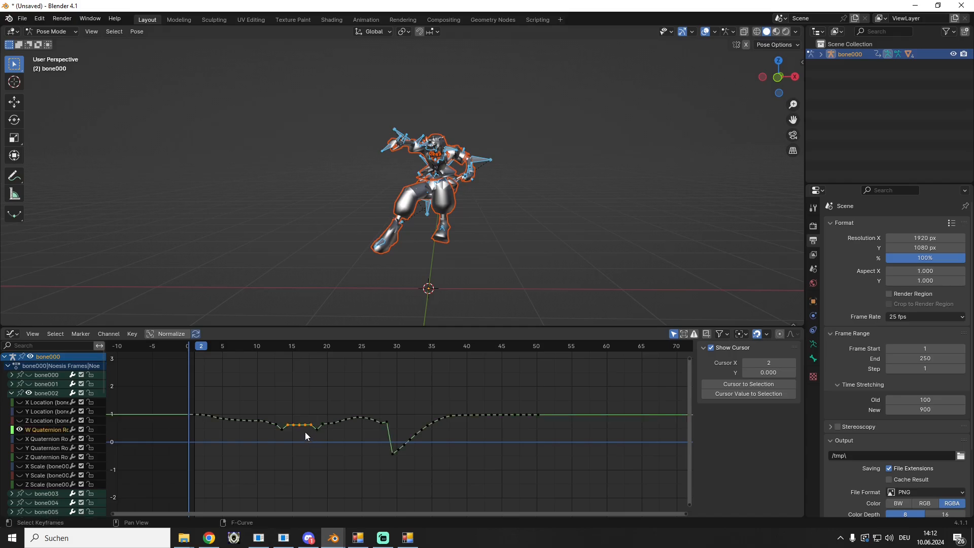
click(318, 430)
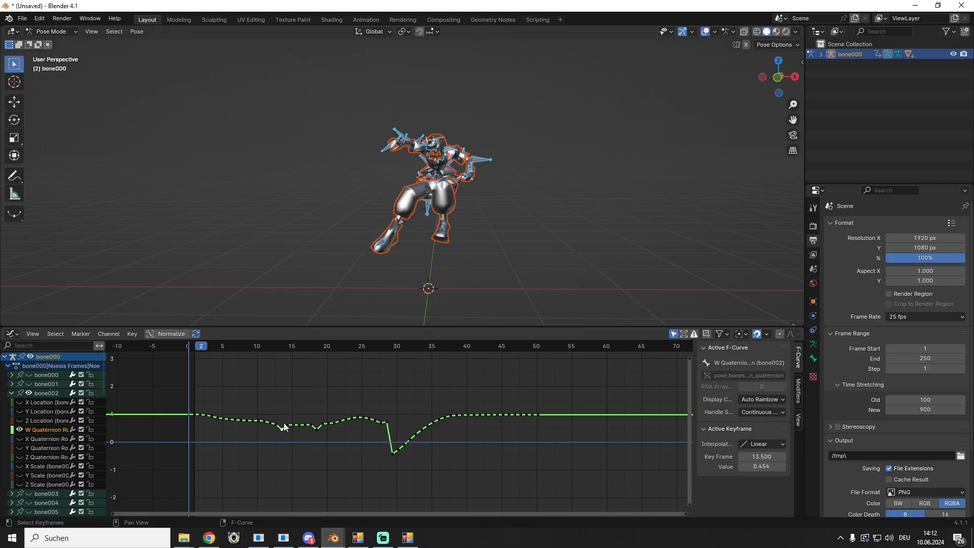
click(781, 468)
click(781, 468)
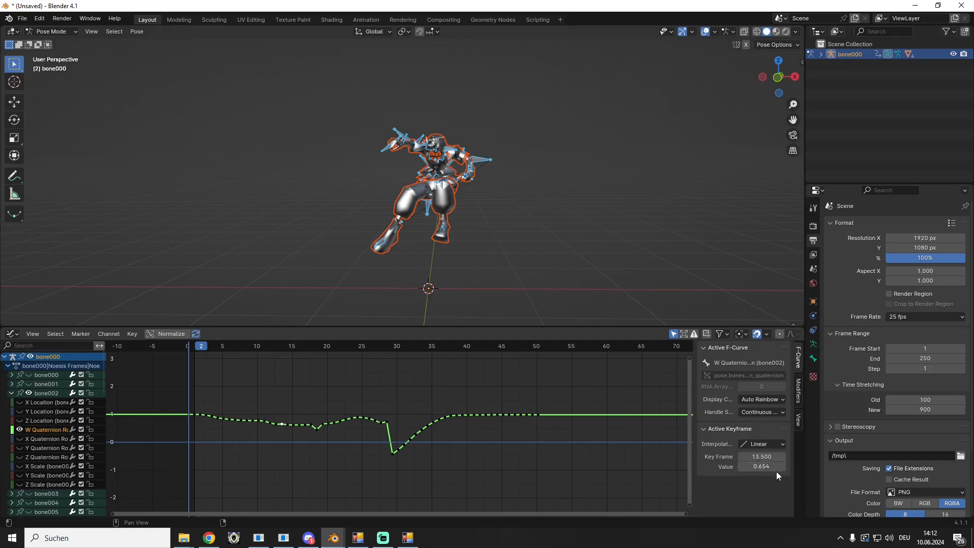
Copy the W Quaternion value of the keyframe at frame 12.667 onto the keyframe at frame 13.5, setting it to 0.641218
click(276, 424)
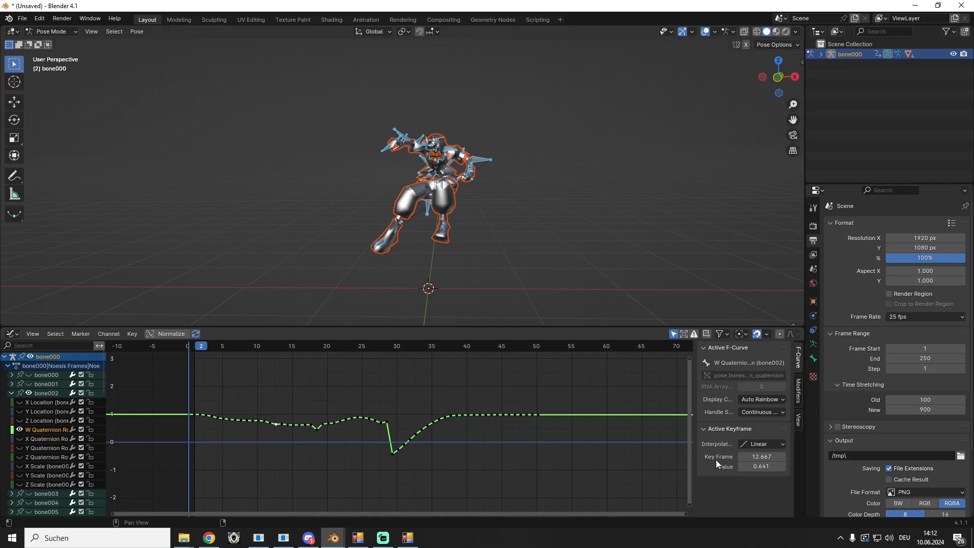
click(760, 467)
key(ctrl+c)
click(278, 427)
click(281, 424)
click(760, 466)
key(ctrl+v)
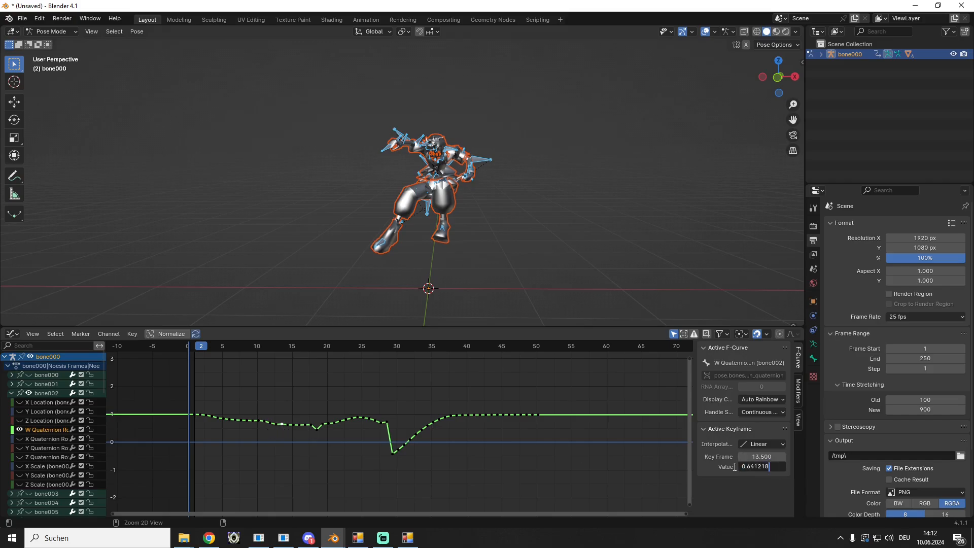
key(Return)
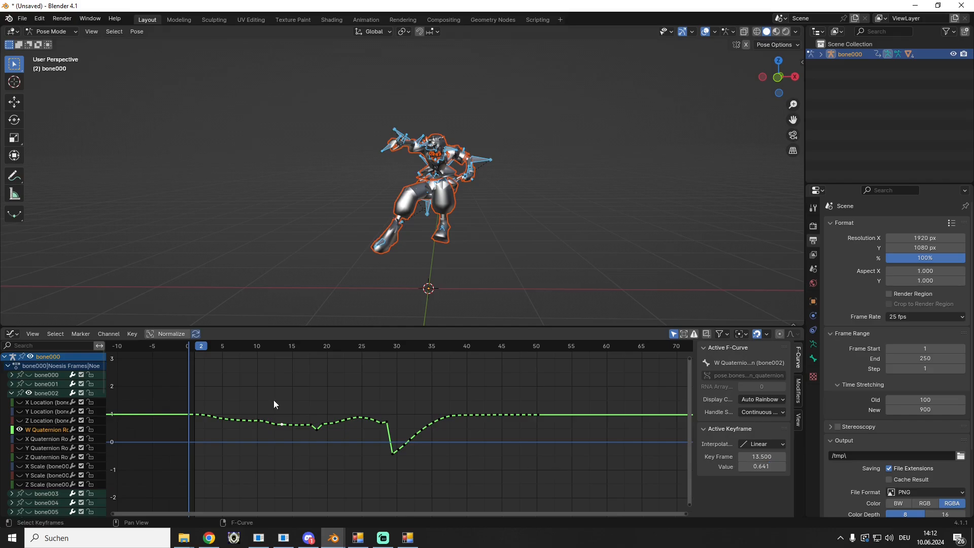
Raise the W Quaternion keyframe at frame 18.5 in line with its neighbours and check the smoothed section
click(316, 429)
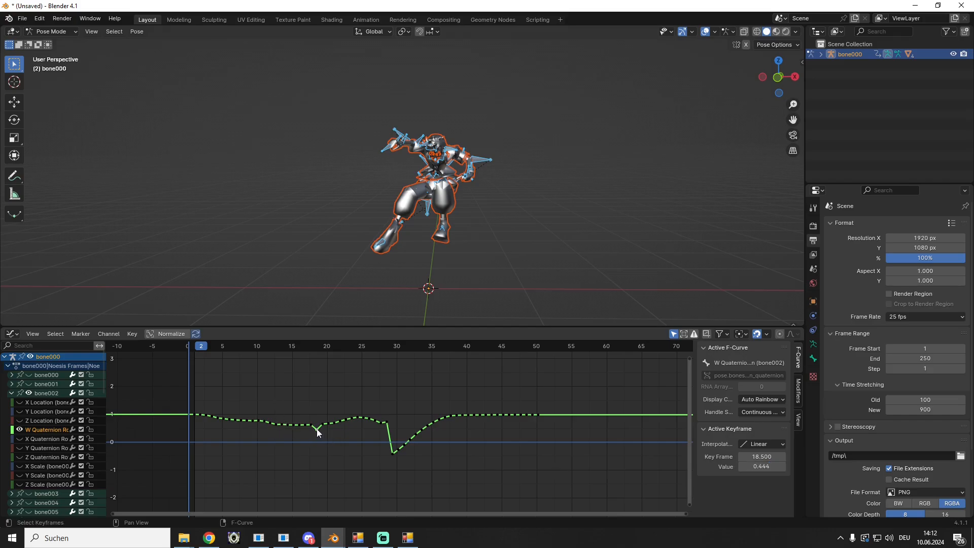
click(782, 466)
click(781, 467)
drag(281, 430, 312, 406)
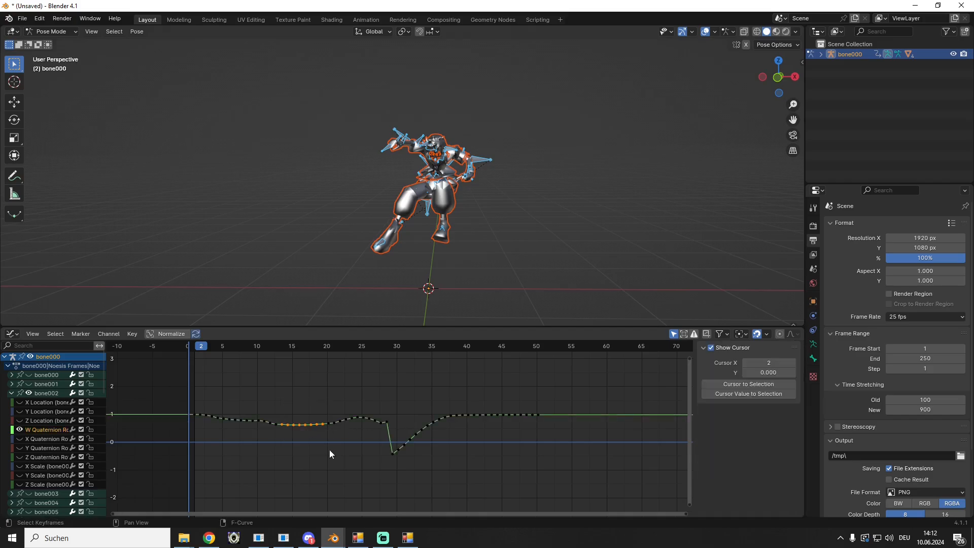
click(329, 446)
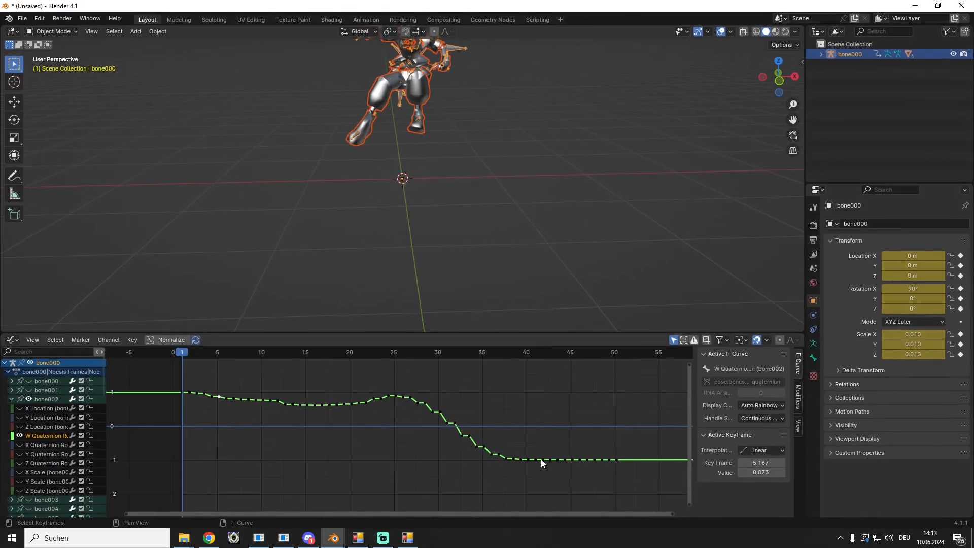
Compare the curve's end in the other Blender window and mirror the W Quaternion keyframes from about frame 29 onward over the zero value
drag(648, 480, 430, 386)
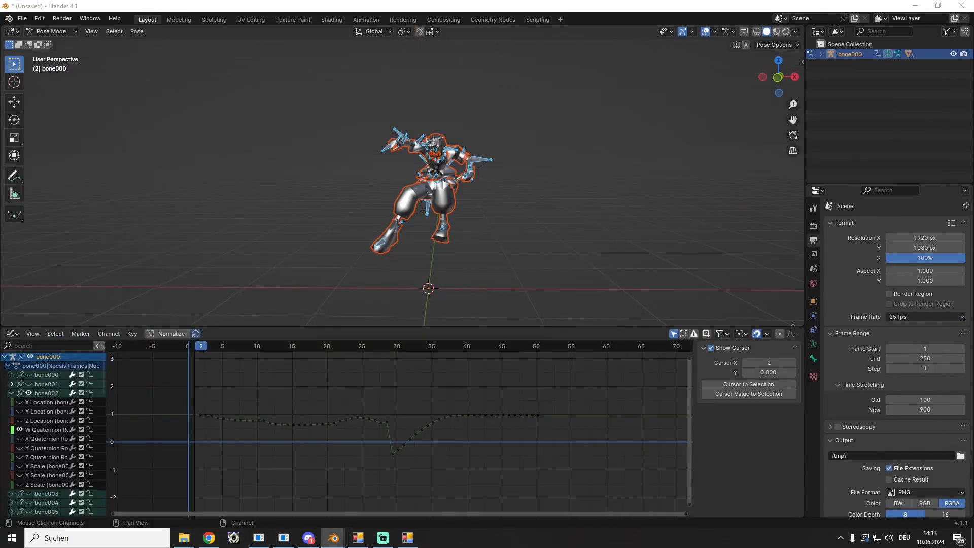
drag(390, 463, 564, 407)
right_click(482, 413)
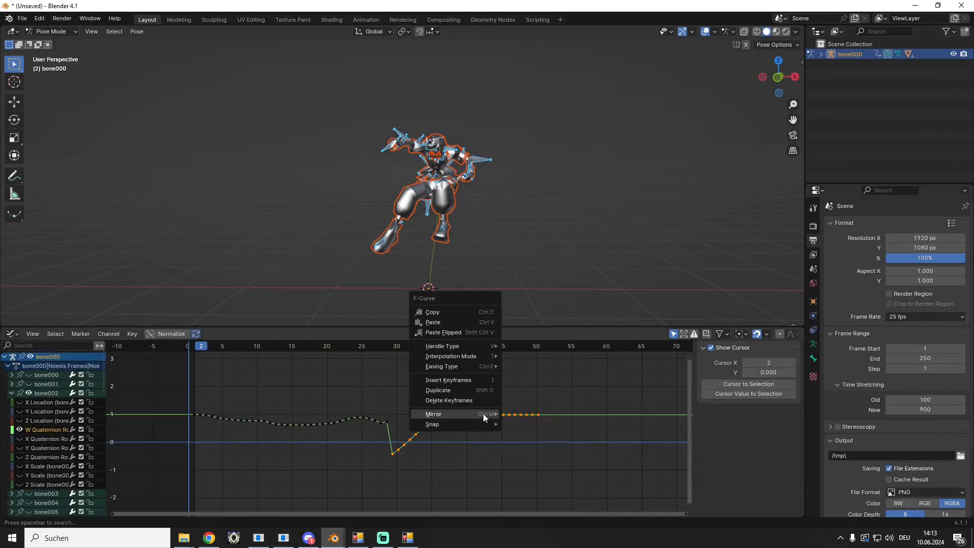
mouse_move(479, 414)
click(567, 446)
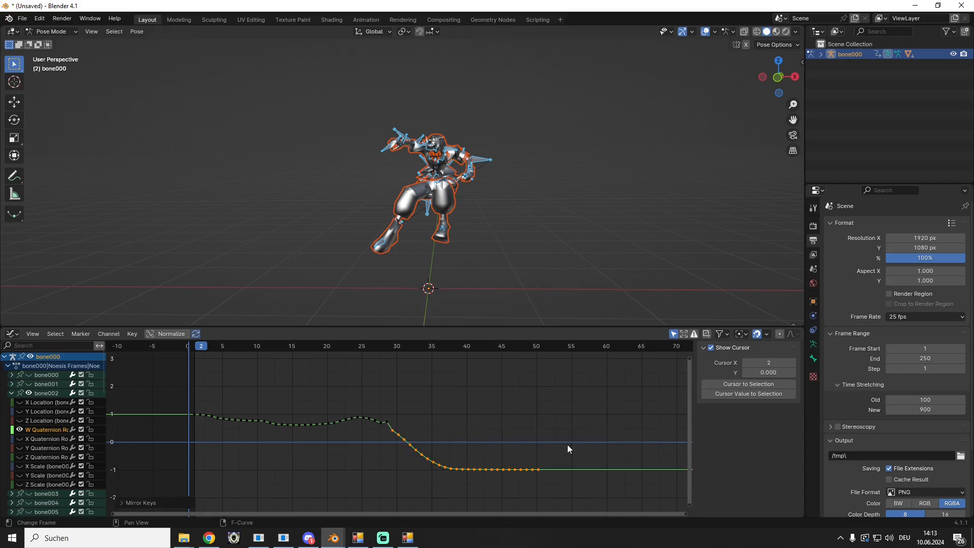
Lower the W Quaternion keyframe at frame 28.5 to smooth the junction, and select all keyframes to check the curve
click(387, 422)
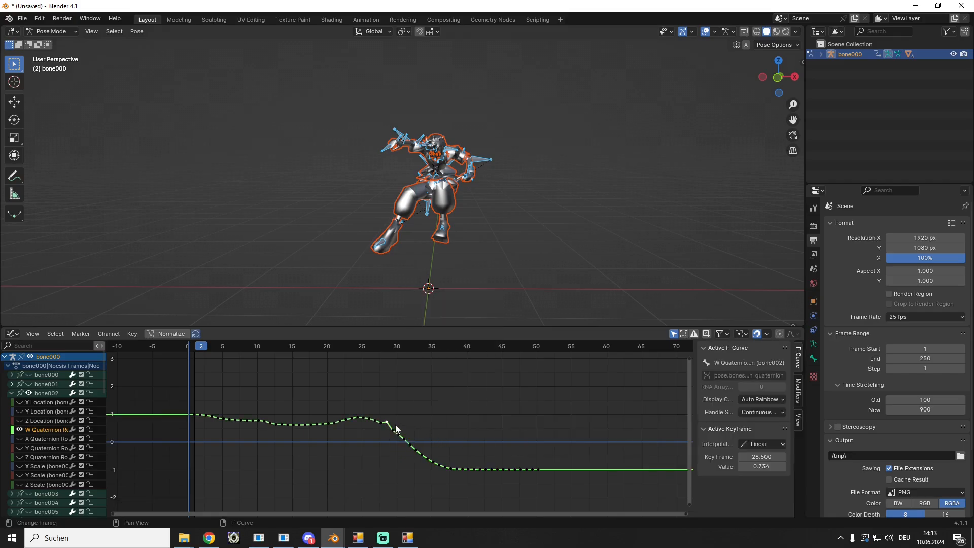
click(741, 466)
click(741, 466)
drag(183, 389, 644, 516)
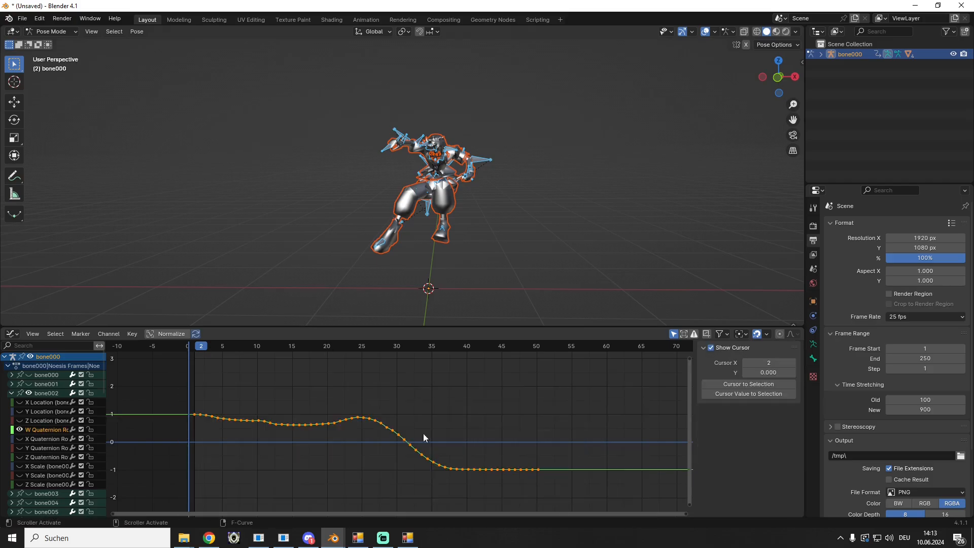
Show only bone002's X Quaternion Rotation curve and mirror its flat negative keyframes from about frame 14 to 18 over the zero value
click(20, 437)
click(19, 438)
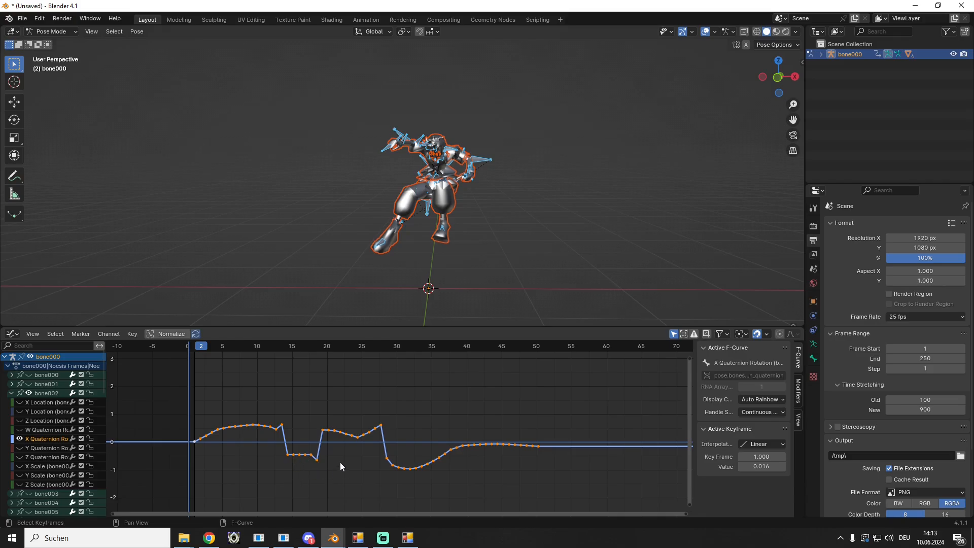
drag(282, 460, 311, 443)
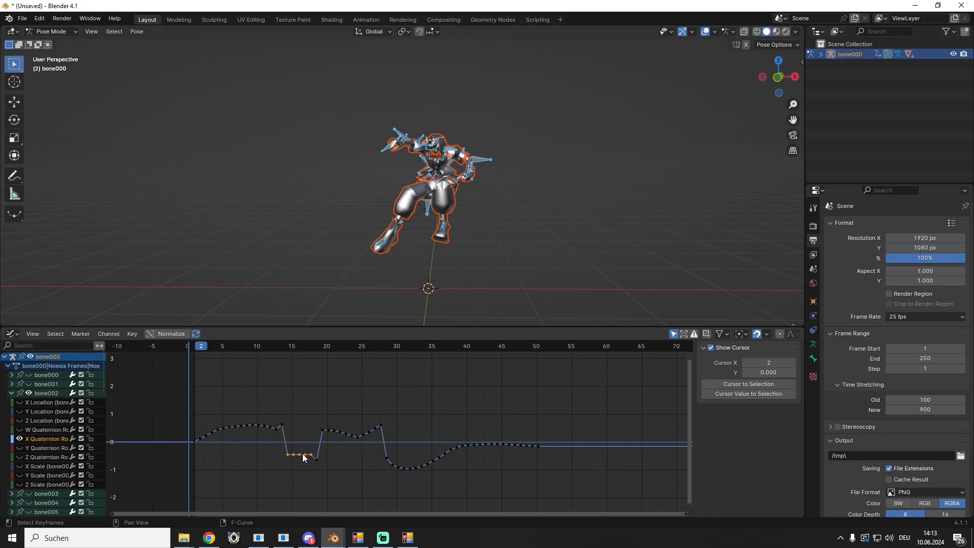
right_click(303, 457)
mouse_move(300, 454)
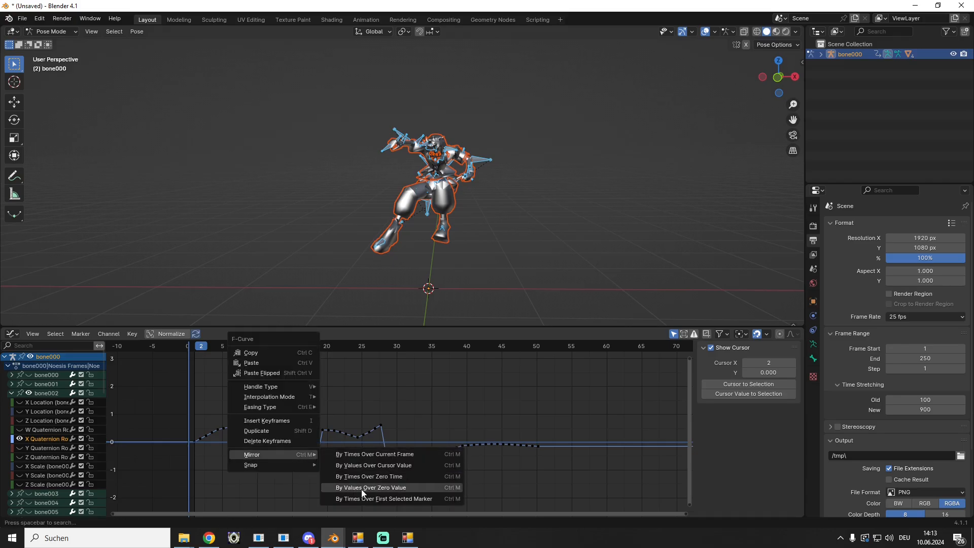
click(362, 489)
Make the value of the X Quaternion keyframe at frame 18.5 positive and lower it in line with the neighbouring keyframes
right_click(319, 458)
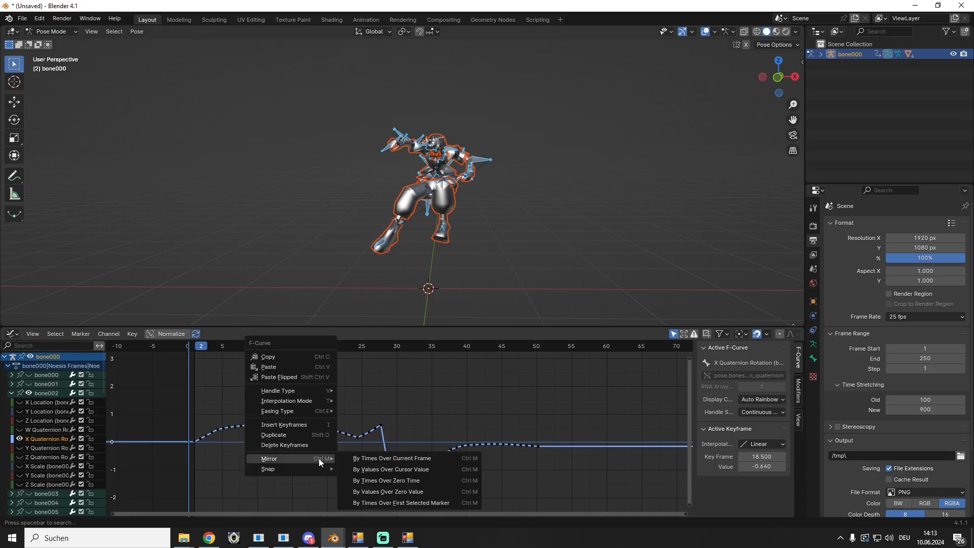
click(762, 466)
key(Left)
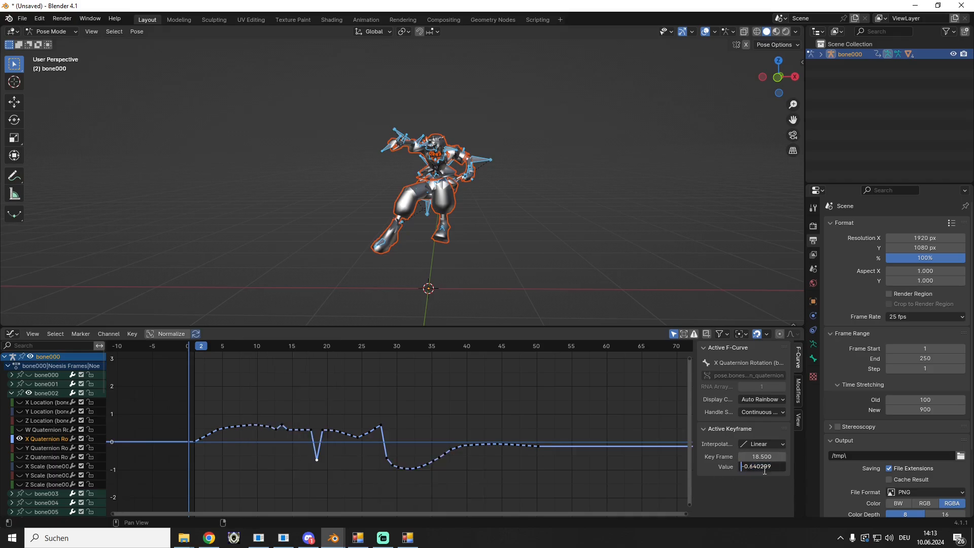
text(-)
key(Return)
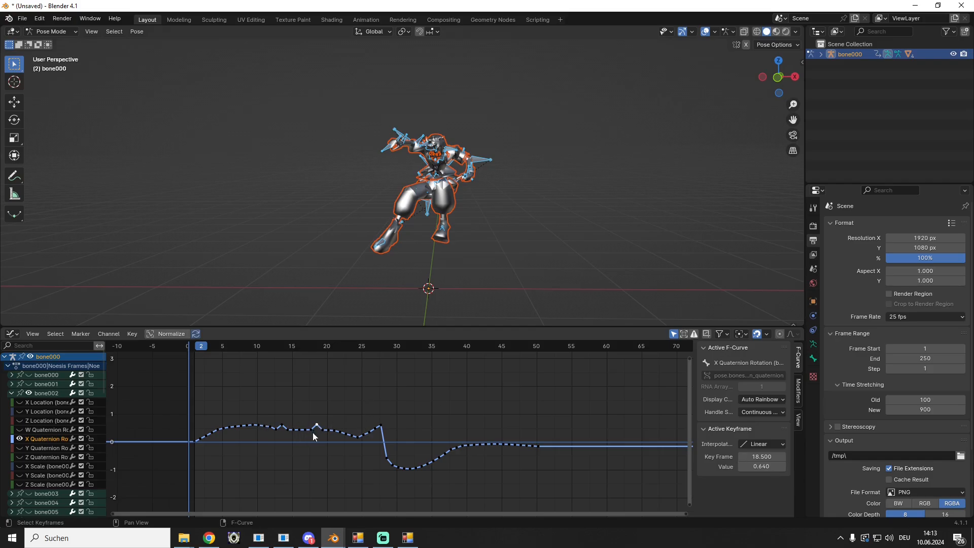
click(741, 466)
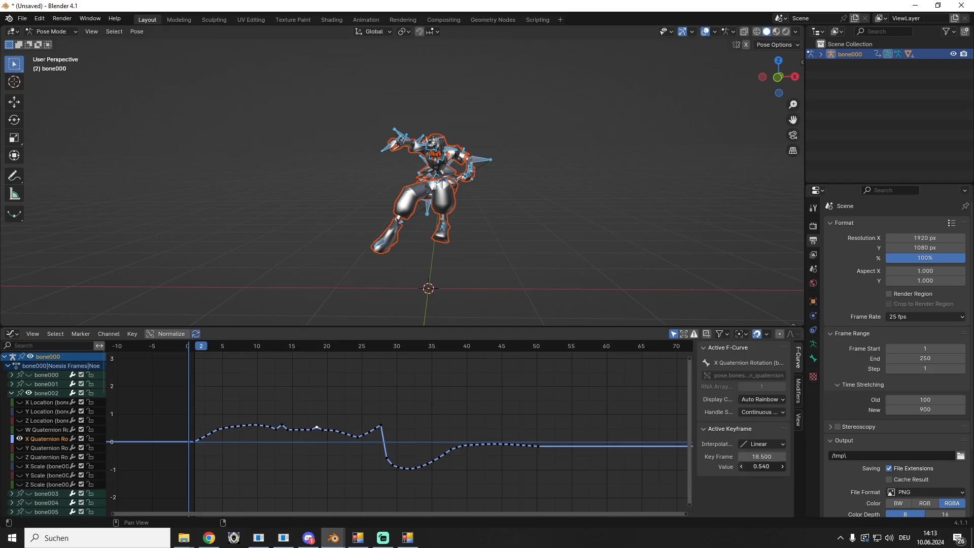
click(741, 466)
Lower the X Quaternion keyframe at frame 13.5 to a value of 0.431
click(284, 427)
click(740, 467)
click(741, 467)
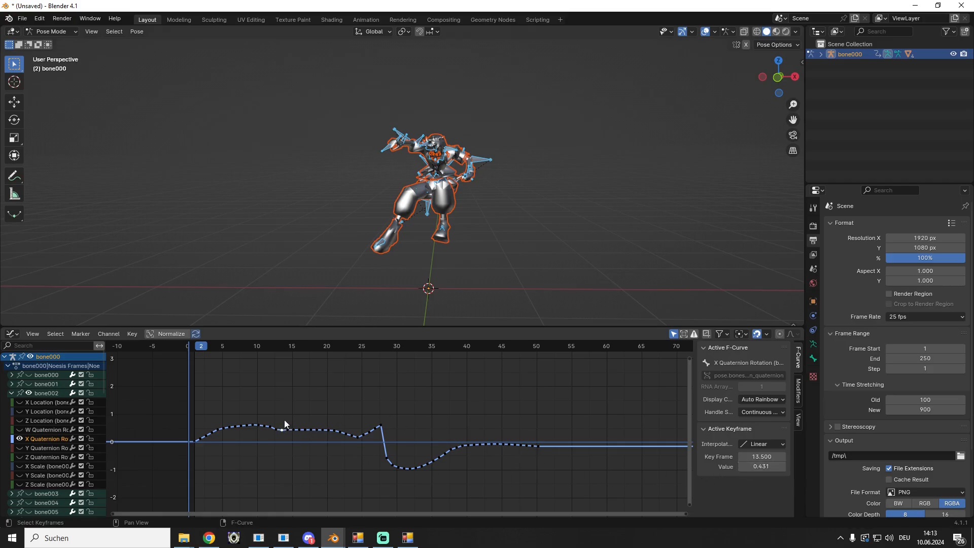
Mirror the X Quaternion keyframes from about frame 28.5 to the end over the zero value and lower the keyframe at the junction
drag(382, 487, 559, 436)
right_click(470, 444)
mouse_move(470, 445)
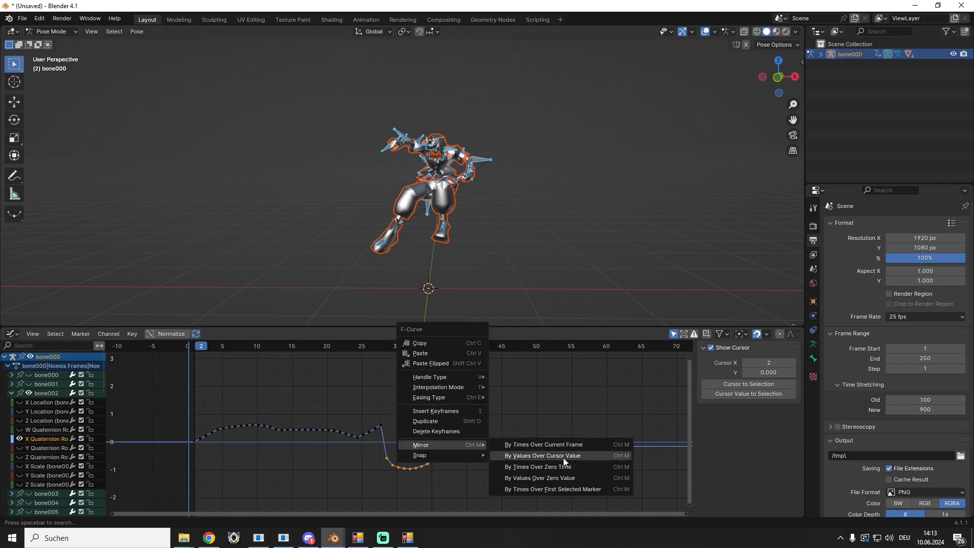
click(558, 477)
click(382, 426)
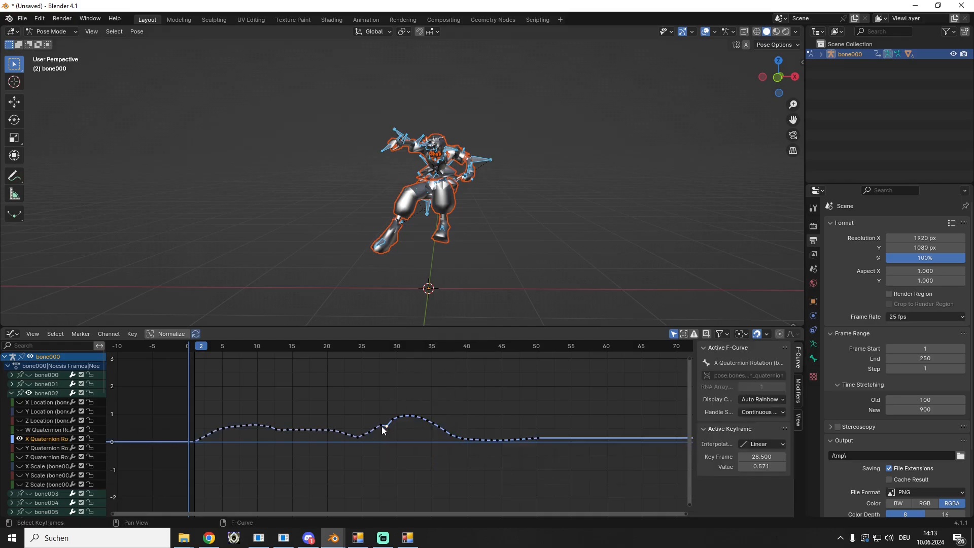
click(739, 466)
Show only bone002's Y Quaternion Rotation curve and mirror its flat negative keyframes from about frame 14 to 18 over the zero value
click(17, 446)
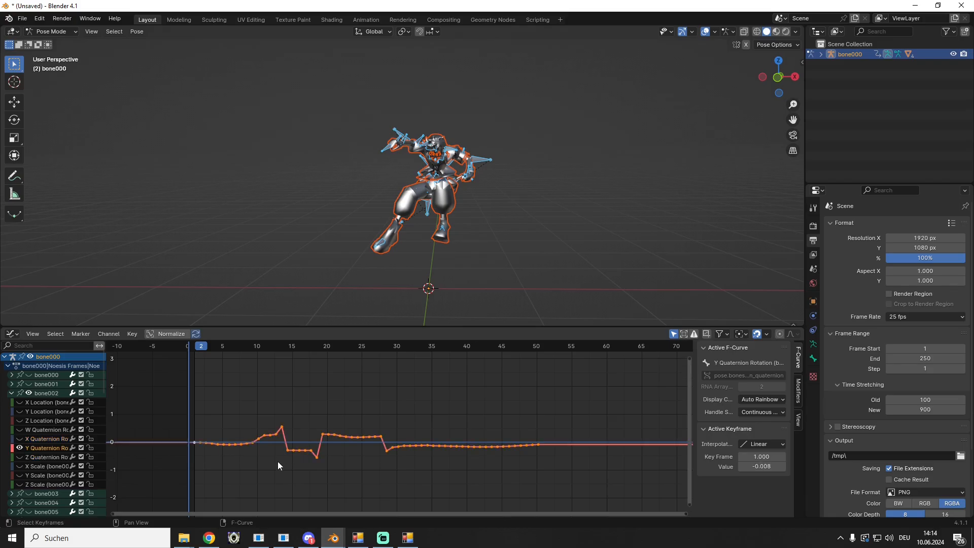
drag(277, 464, 304, 445)
right_click(302, 451)
mouse_move(300, 448)
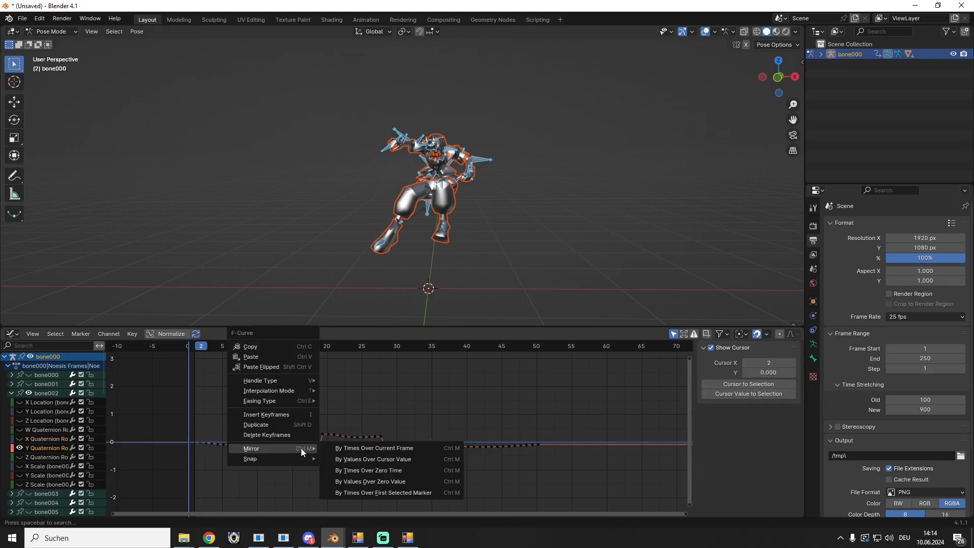
click(362, 482)
Make the value of the Y Quaternion keyframe at frame 18.5 positive and bring it in line with the keyframe at frame 17.667
click(315, 456)
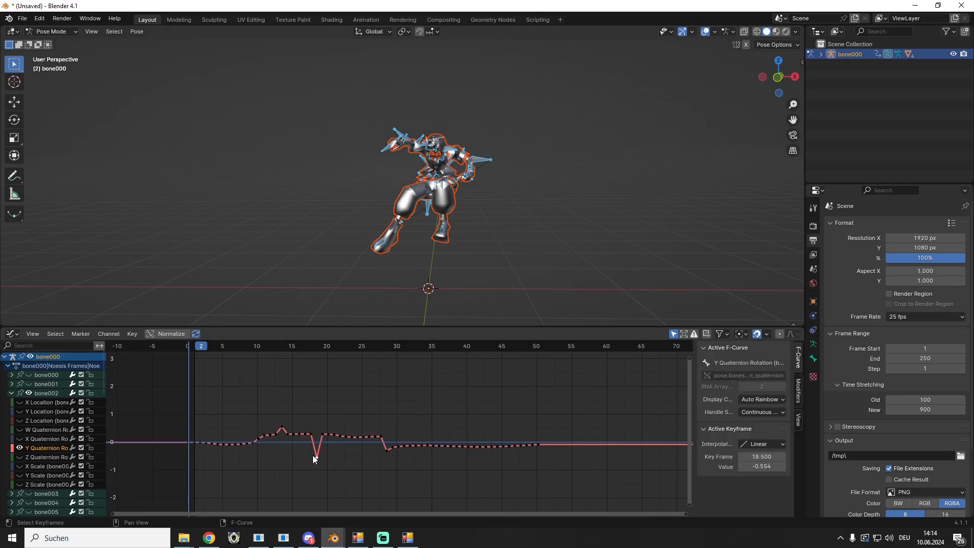
drag(761, 466, 783, 467)
click(310, 433)
click(762, 465)
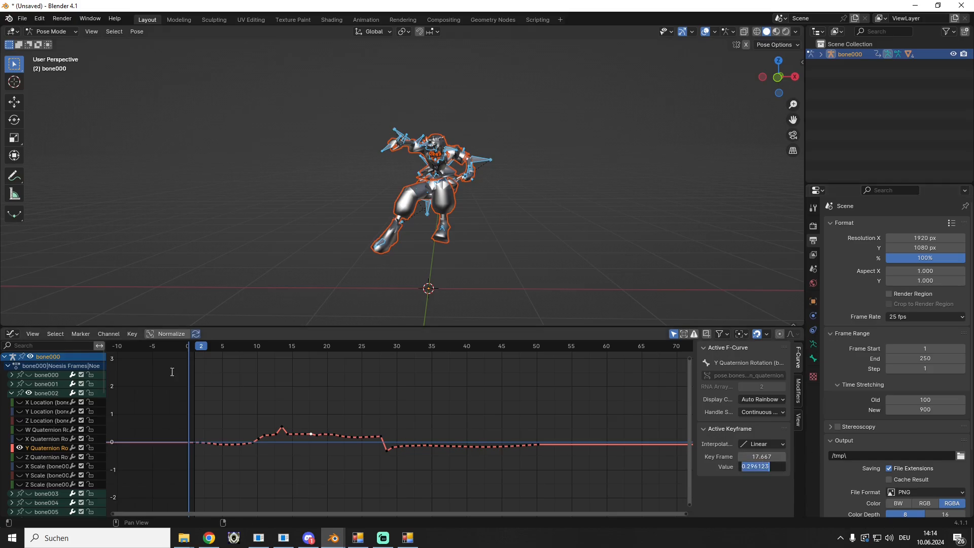
click(316, 435)
click(316, 435)
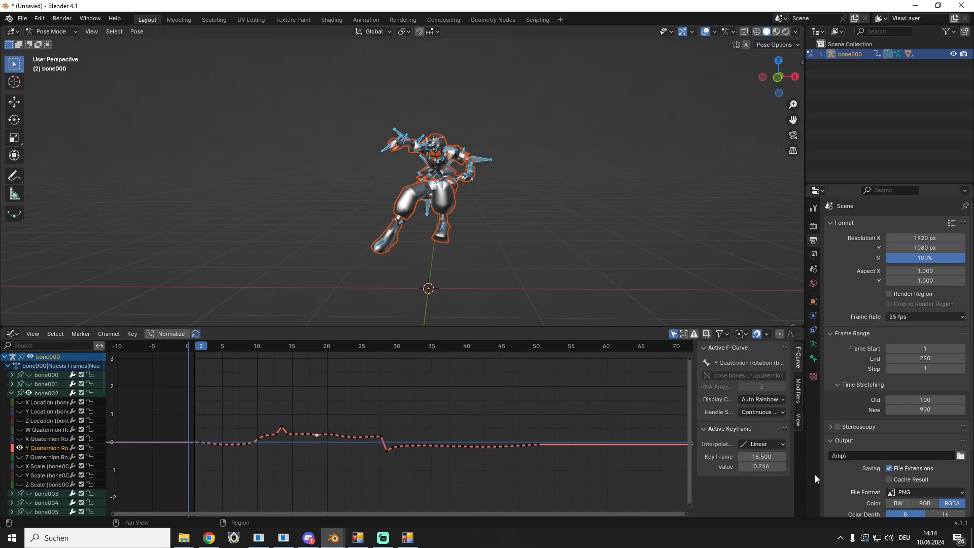
Lower the Y Quaternion keyframe at frame 13.5 in line with the keyframe at frame 12.667
click(282, 428)
drag(757, 467, 725, 467)
drag(276, 433, 271, 433)
click(756, 466)
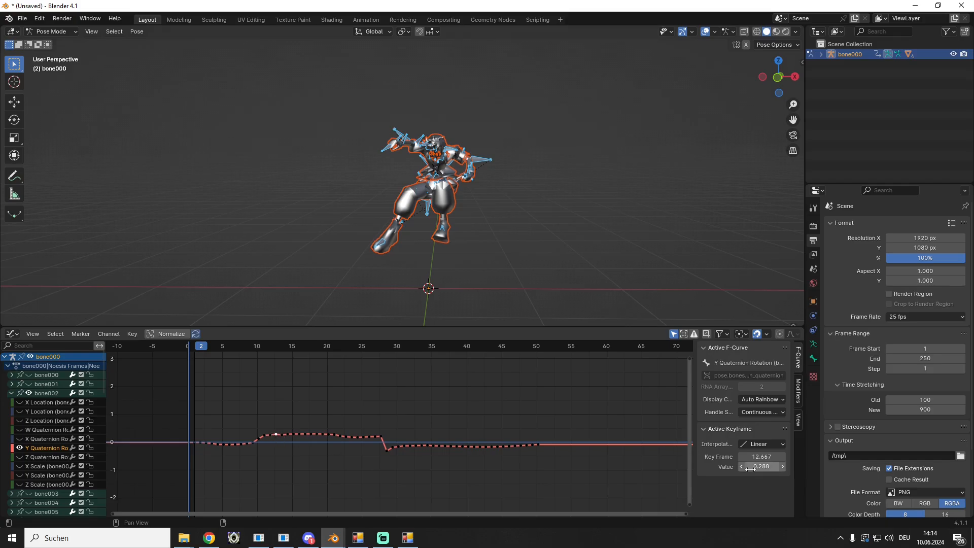
click(280, 437)
key(ctrl+z)
click(763, 465)
Mirror the Y Quaternion keyframes from frame 28.5 to the end over the zero value and lower the keyframe at frame 28.5 to 0.213
click(561, 446)
drag(573, 420, 385, 494)
right_click(419, 455)
mouse_move(422, 449)
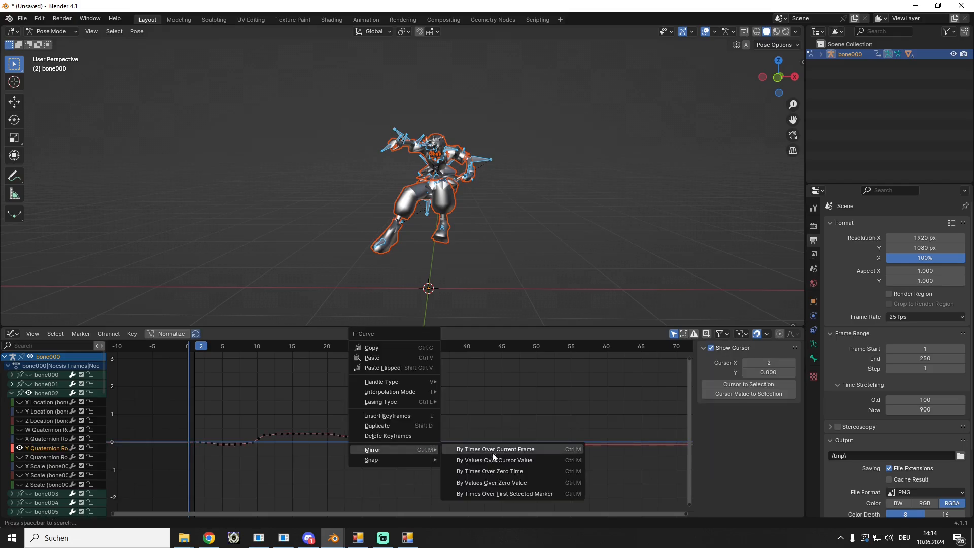
click(494, 480)
click(386, 435)
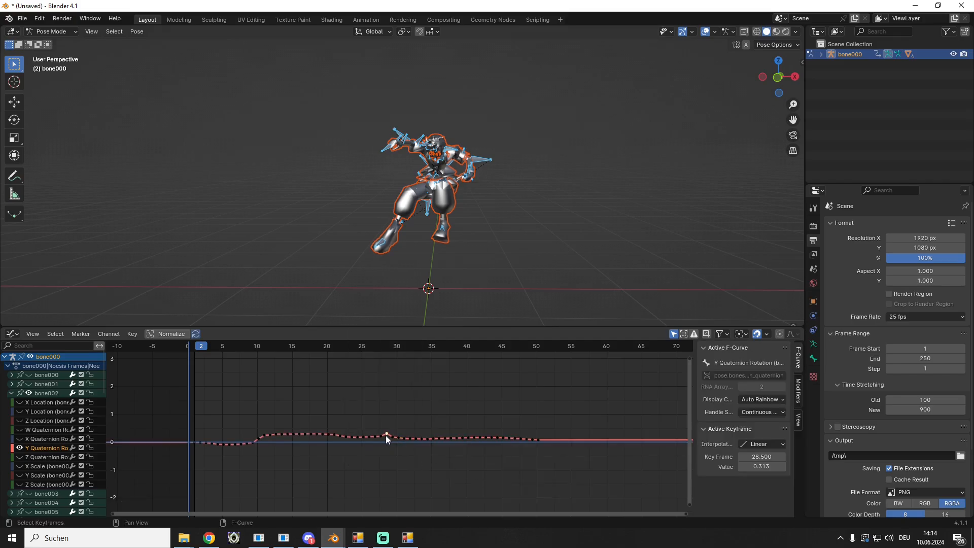
click(741, 466)
Show only bone002's Z Quaternion Rotation curve and mirror its flat negative keyframes from about frame 14 to 18 over the zero value
click(19, 456)
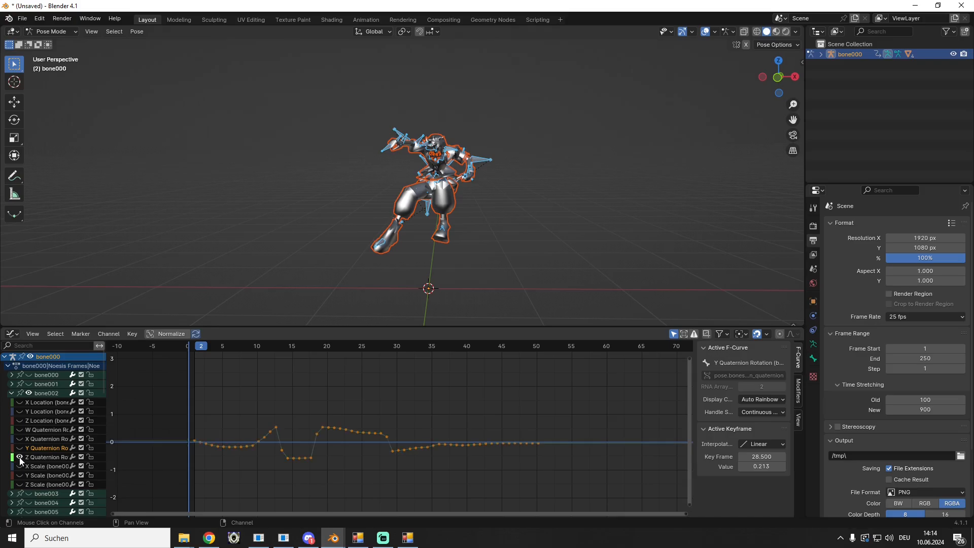
click(45, 461)
click(283, 488)
drag(282, 468, 313, 452)
right_click(299, 454)
mouse_move(303, 454)
click(349, 488)
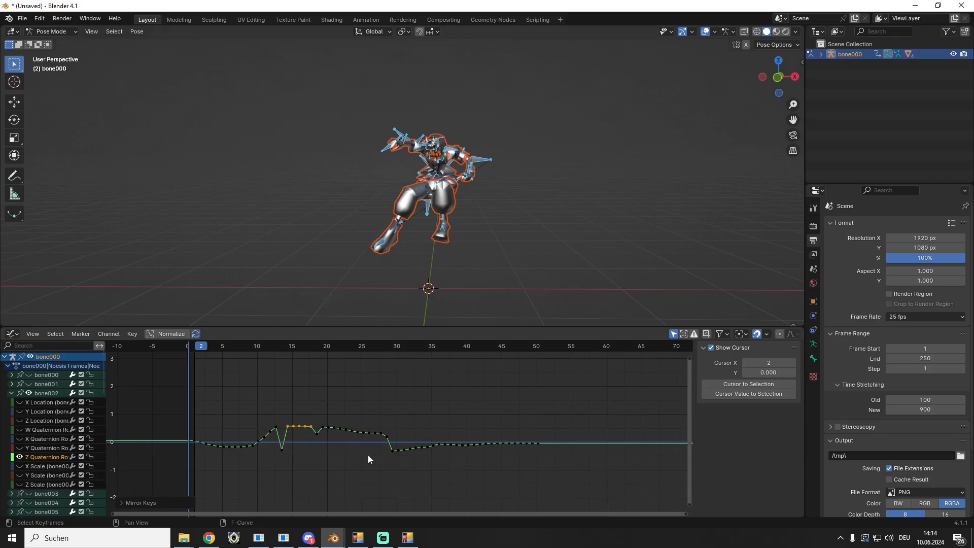
Raise the Z Quaternion keyframe at frame 13.5 to 0.541994, the value of the keyframe at frame 12.667
click(311, 452)
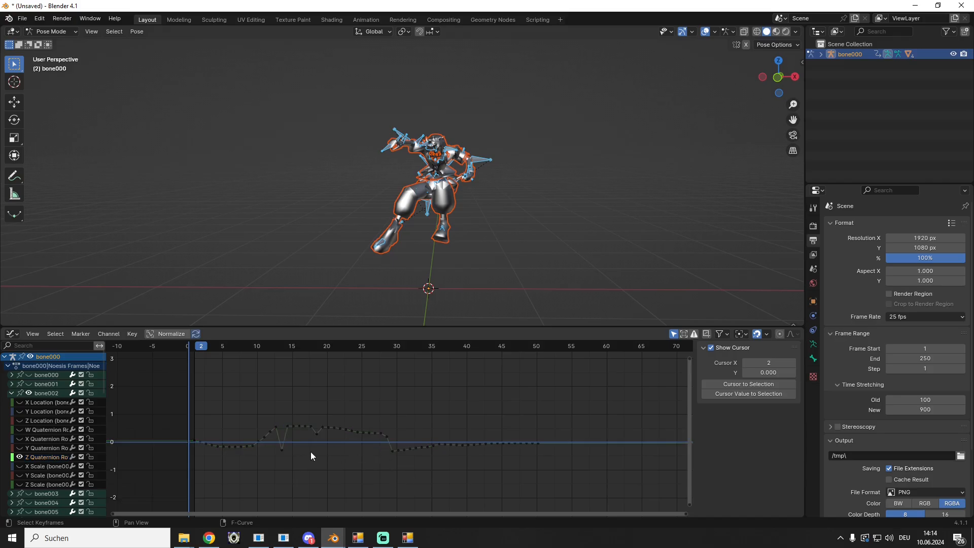
click(281, 450)
click(782, 467)
click(783, 467)
click(783, 467)
click(783, 467)
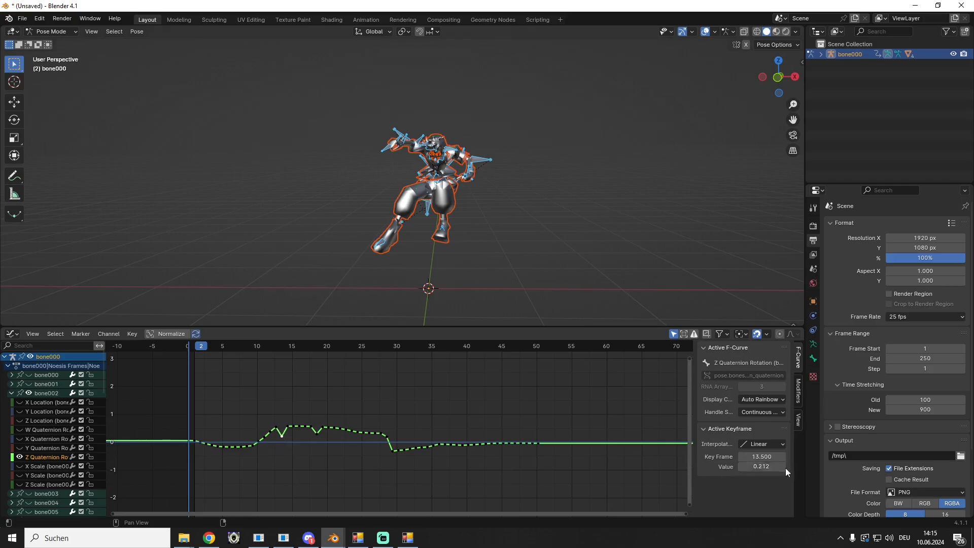
click(783, 467)
click(782, 466)
click(783, 466)
click(782, 466)
drag(281, 429, 277, 427)
click(766, 466)
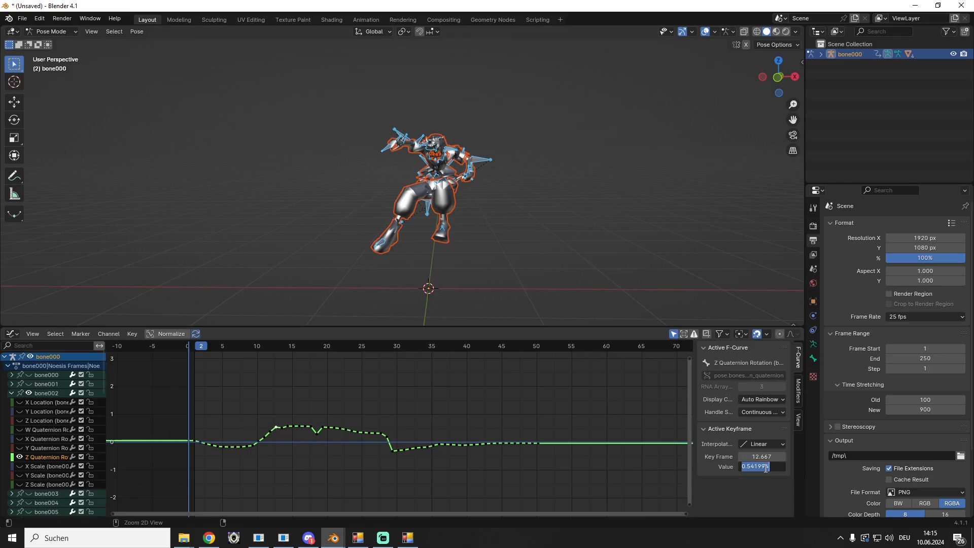
click(282, 427)
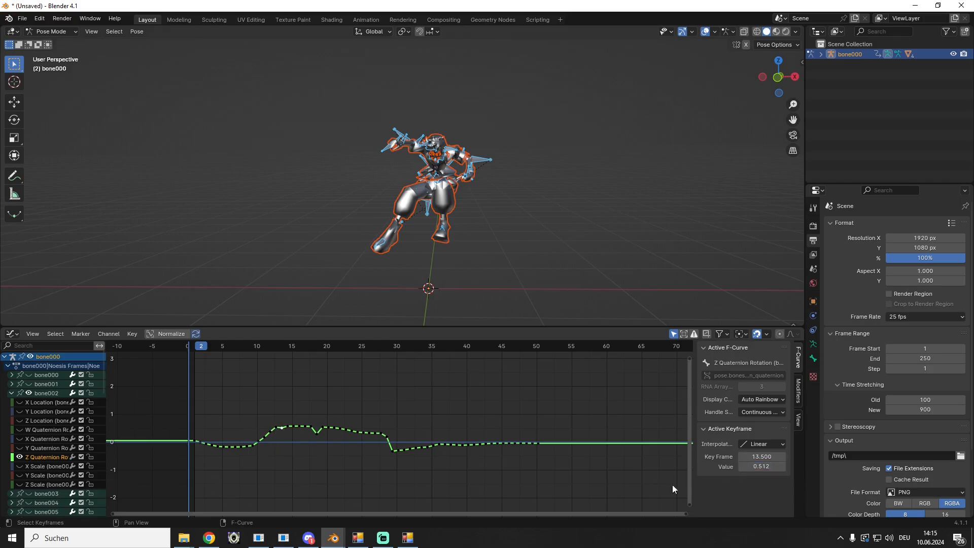
click(759, 466)
text(0.541994)
Raise the Z Quaternion keyframe at frame 18.5 in line with the keyframe at frame 17.667
click(307, 430)
click(317, 433)
click(780, 466)
click(781, 465)
click(781, 466)
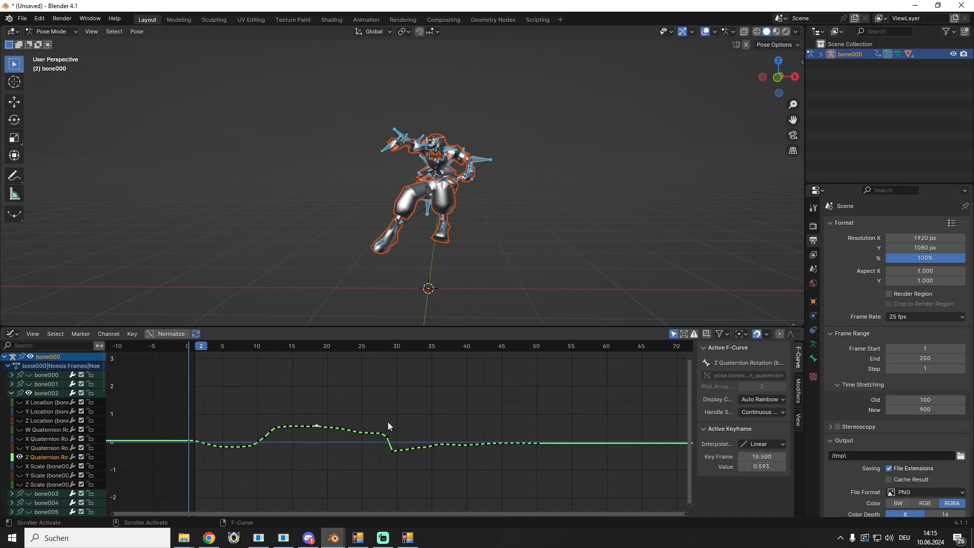
click(310, 427)
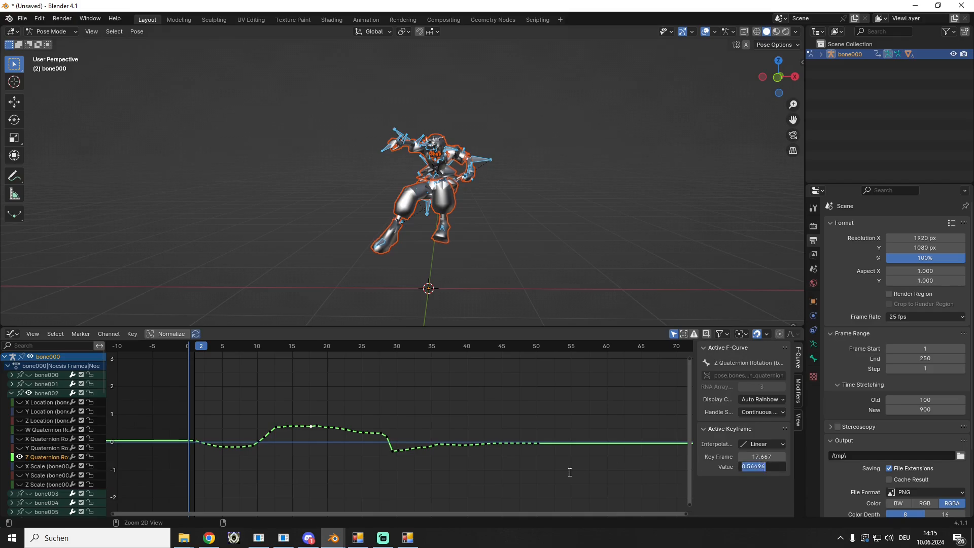
click(317, 427)
Mirror the Z Quaternion keyframes from about frame 29 to the end over the zero value and raise the keyframe at frame 28.5 to 0.294
drag(388, 460, 502, 426)
right_click(485, 434)
mouse_move(486, 434)
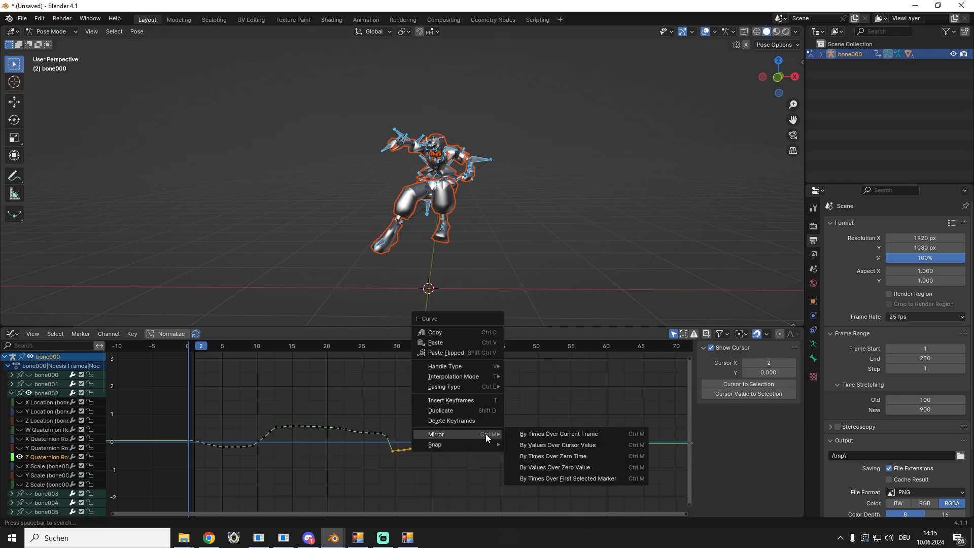
click(547, 464)
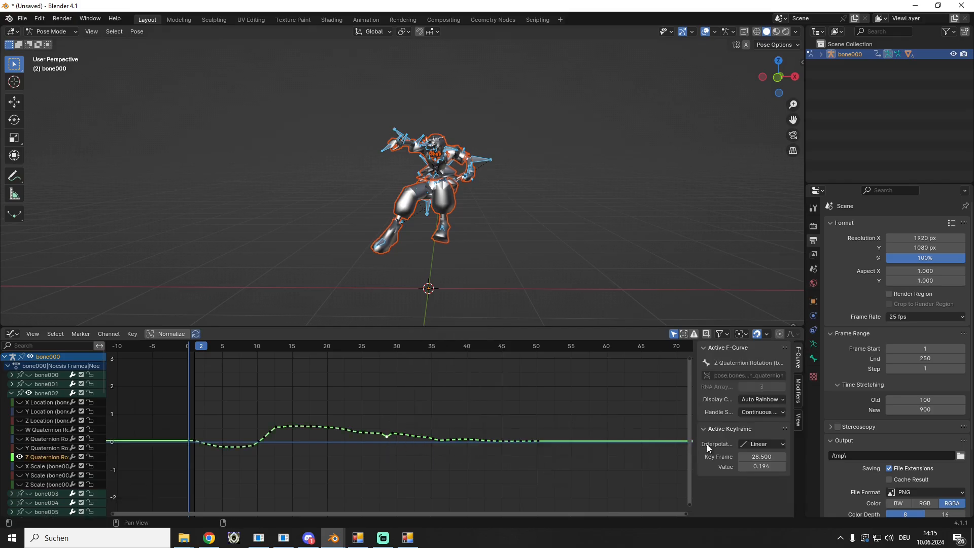
click(781, 466)
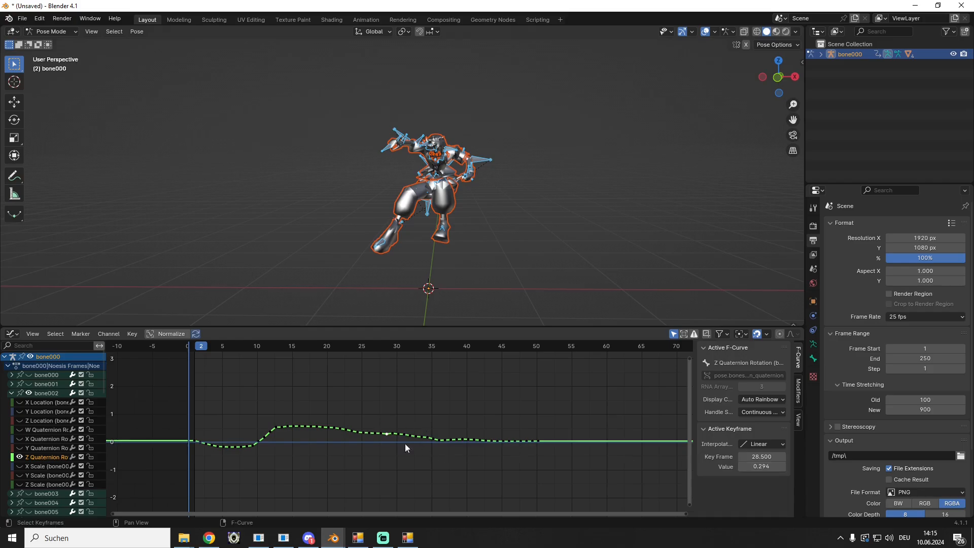
click(375, 447)
Hide the Z Quaternion curve, collapse bone002's channels and play through the animation to check the corrected motion
click(20, 457)
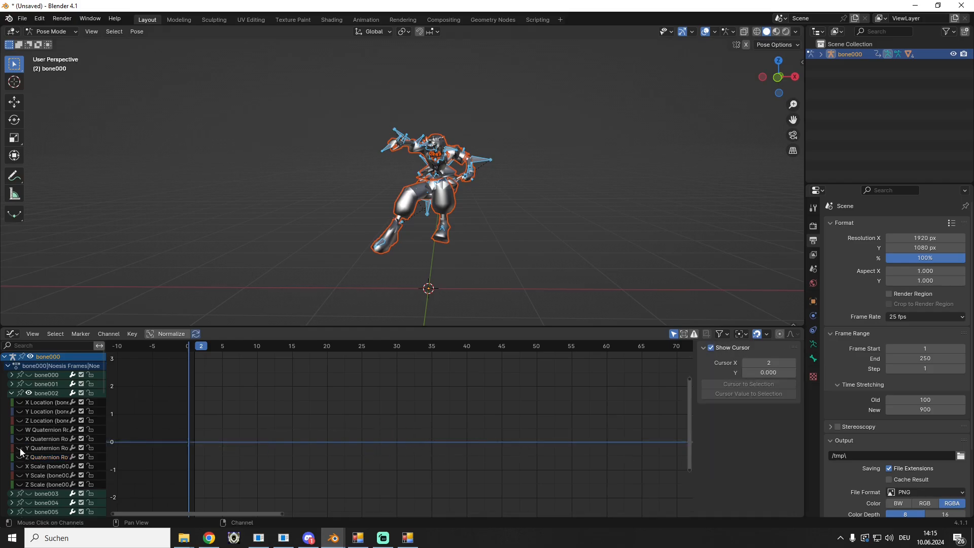
click(11, 393)
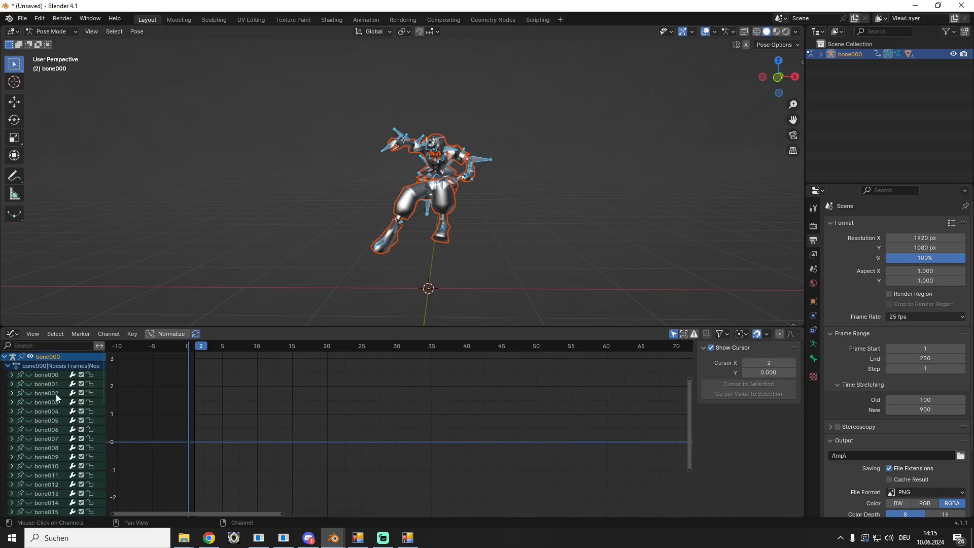
drag(201, 345, 406, 354)
key(space)
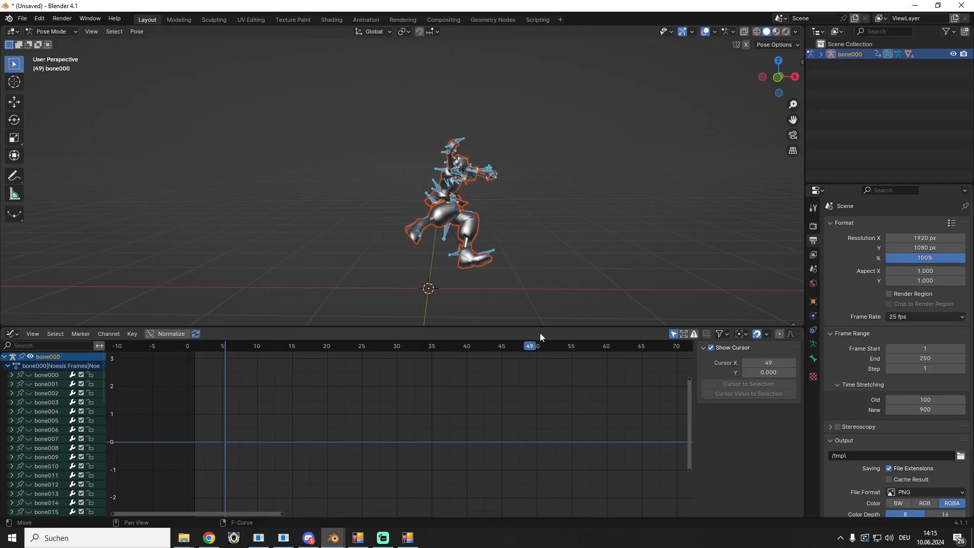
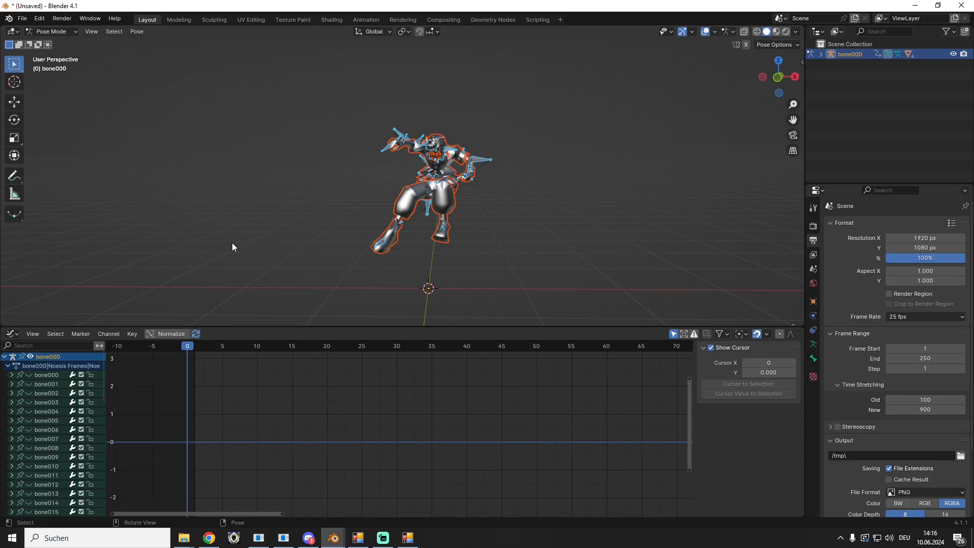
Delete the animation channels of bone006 through bone012
scroll(43, 419, down, 6)
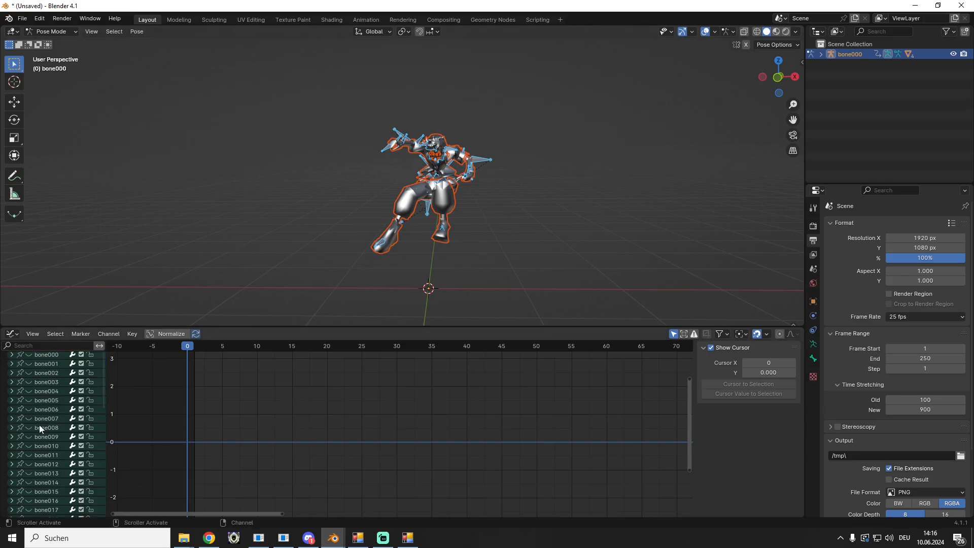
scroll(51, 416, down, 7)
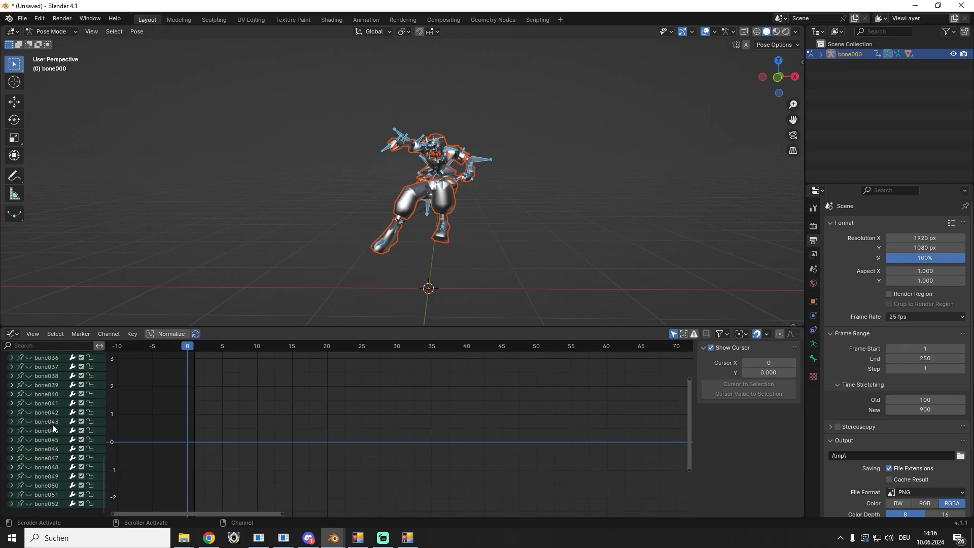
scroll(54, 442, up, 13)
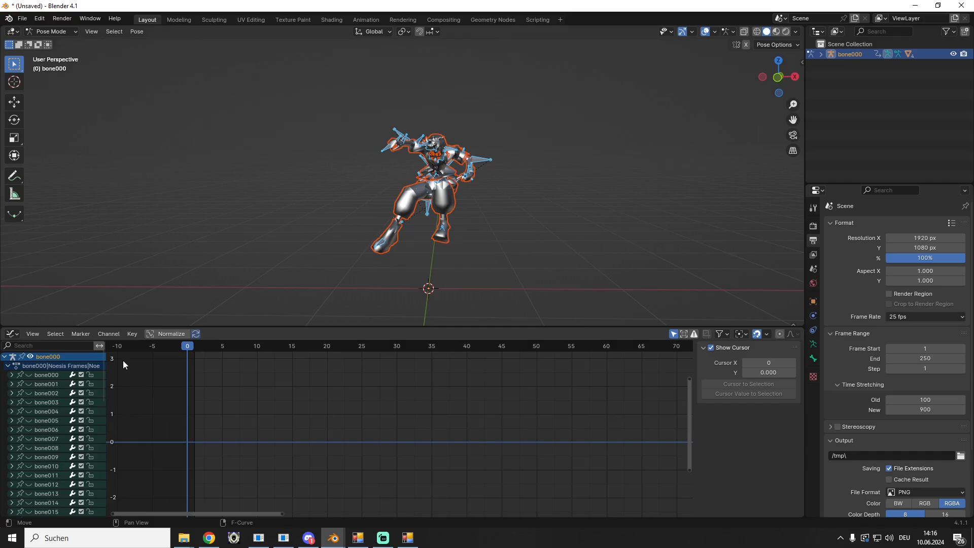
middle_drag(443, 220, 307, 223)
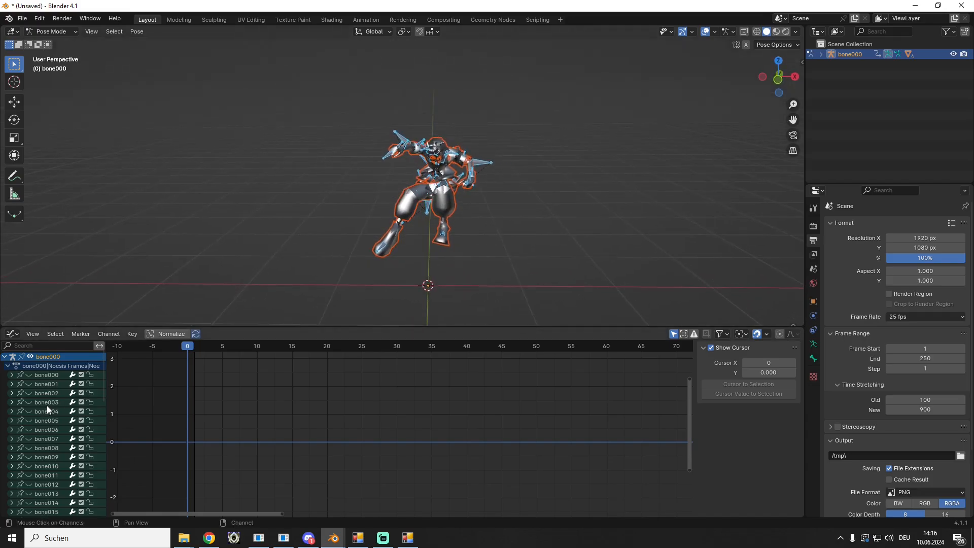
scroll(47, 405, down, 2)
click(53, 391)
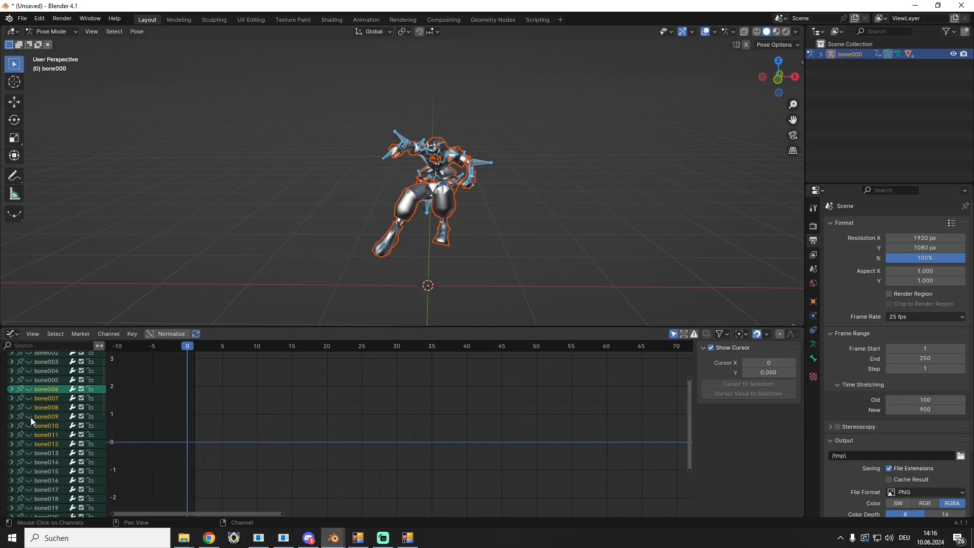
key(x)
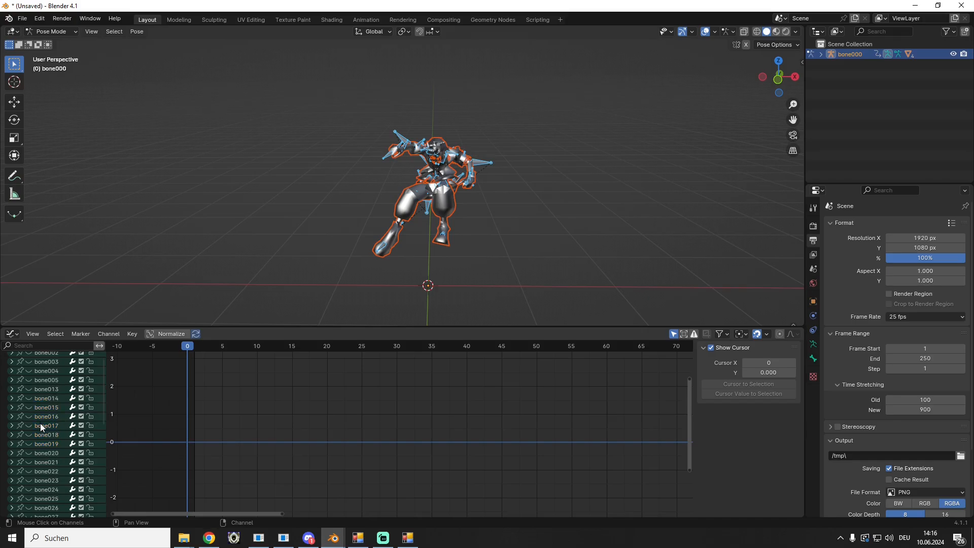
Delete the animation channels of bone021, bone032, bone033, bone036 and bone037, following the bone list in the text notes
scroll(46, 448, down, 8)
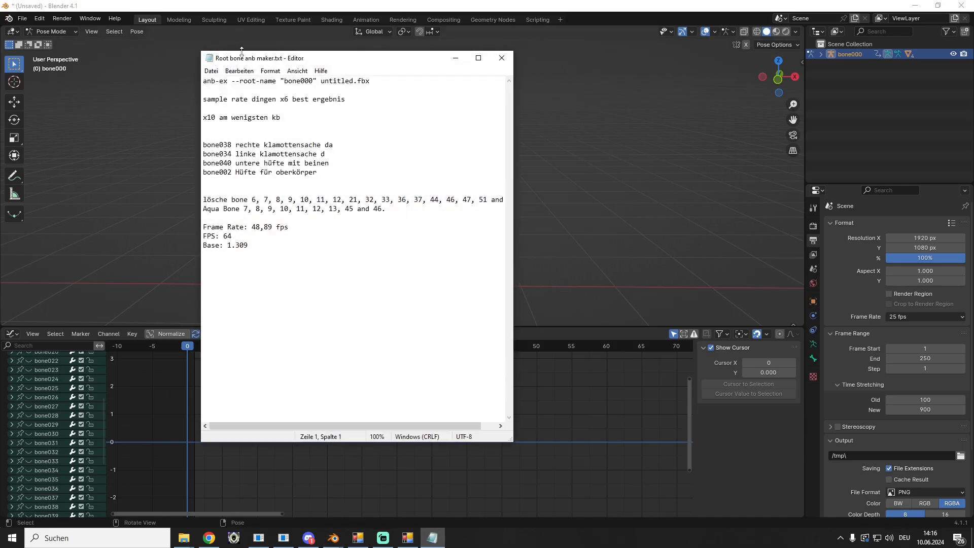
drag(249, 63, 0, 101)
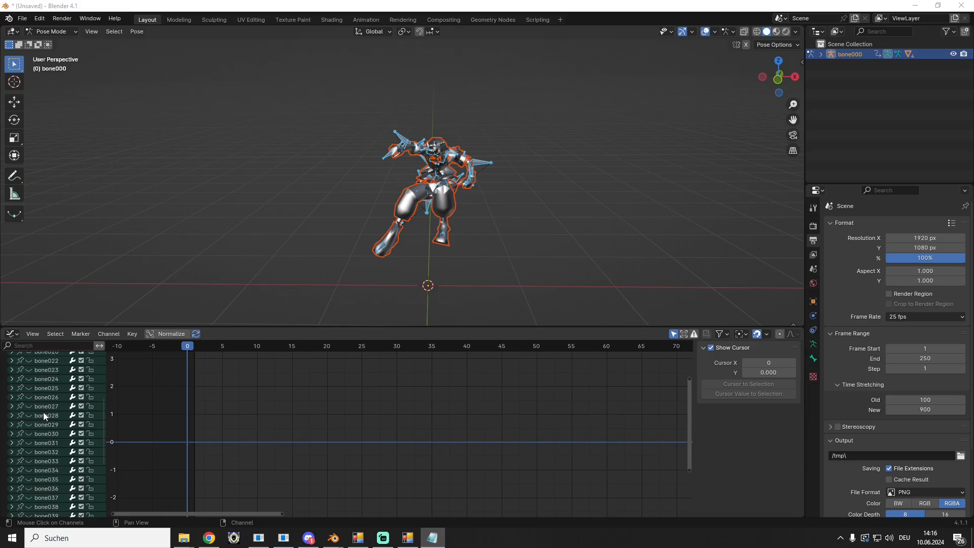
click(54, 451)
key(x)
click(55, 453)
key(x)
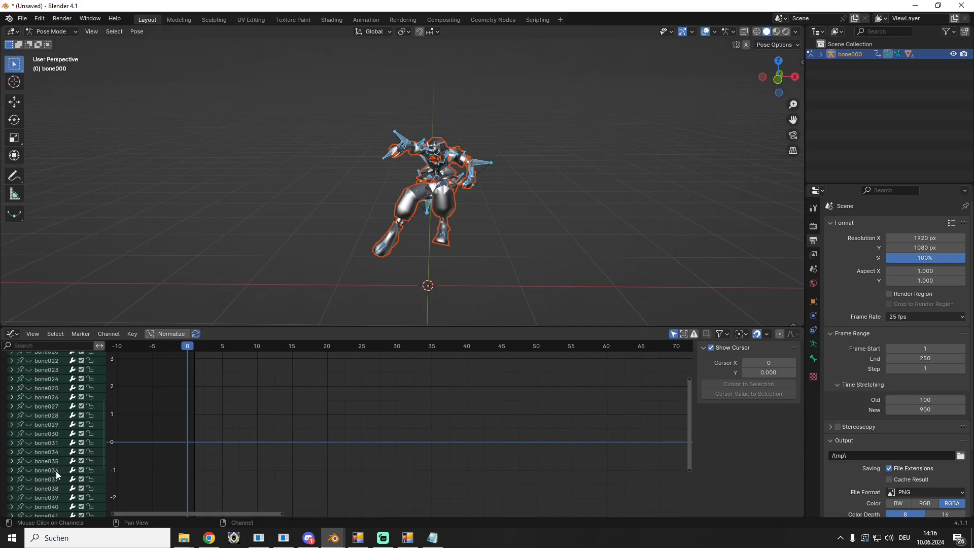
click(55, 471)
key(x)
click(55, 470)
key(x)
Delete the animation channels of bone044, bone046, bone047, bone051 and bone052
scroll(55, 470, down, 5)
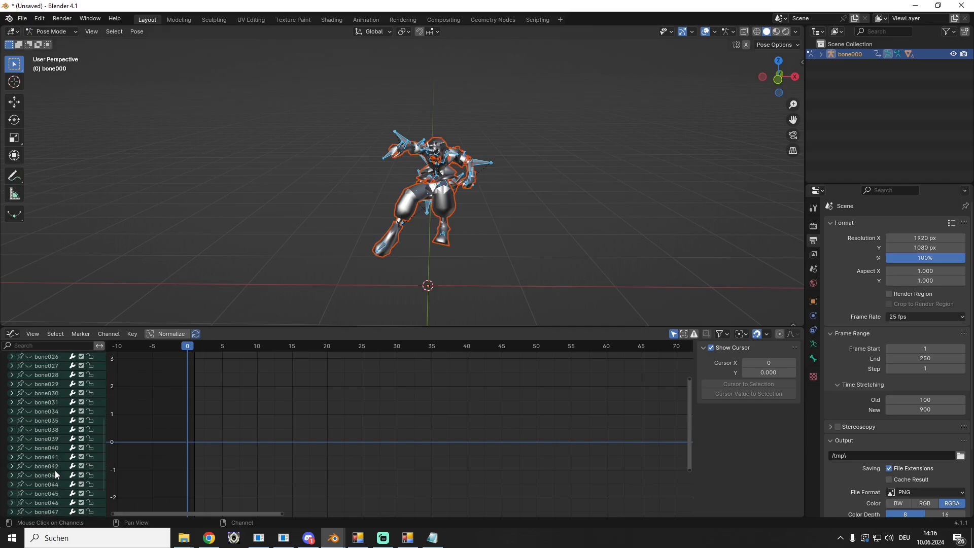
click(54, 464)
key(x)
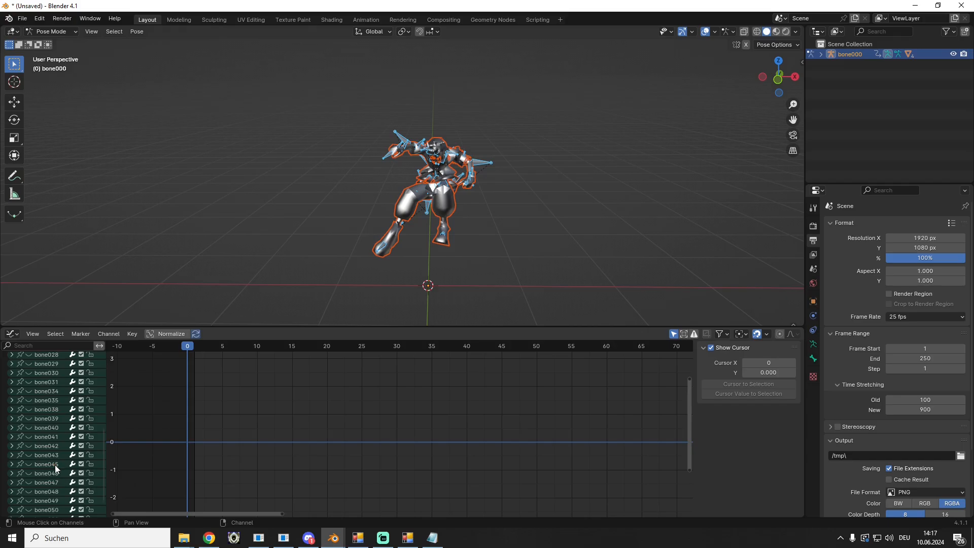
click(54, 473)
key(x)
click(54, 472)
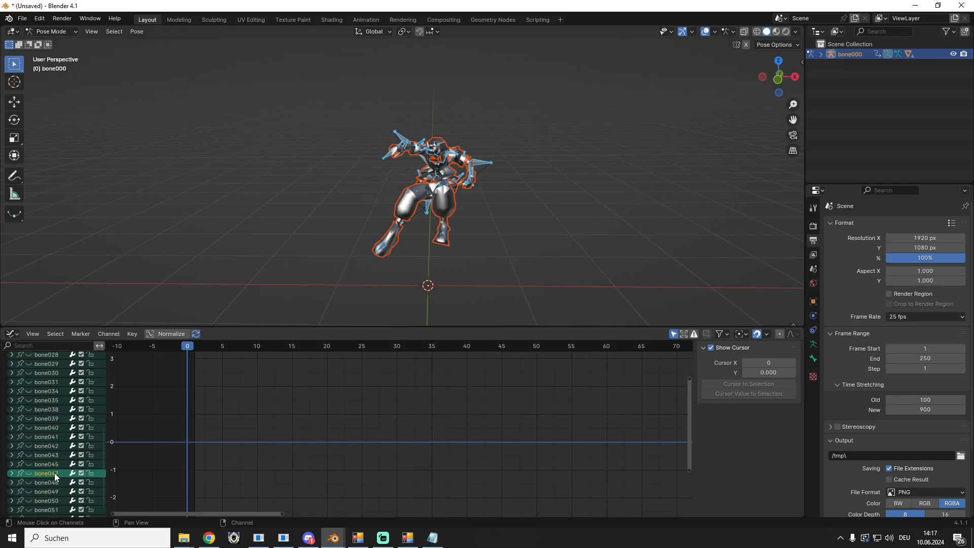
key(x)
click(50, 498)
key(x)
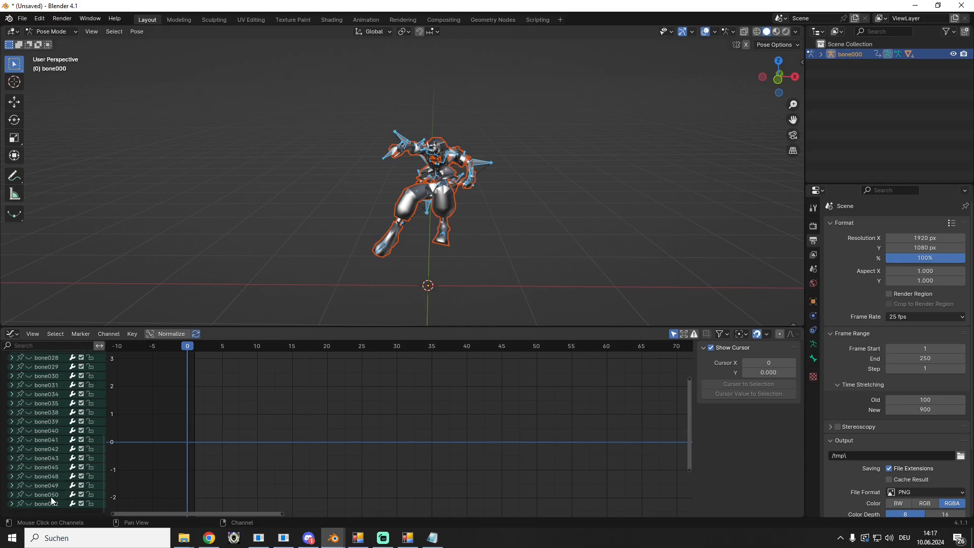
click(50, 503)
key(x)
Orbit around the character, scrub through the animation to check the motion and return to the start frame
mouse_move(373, 263)
middle_down()
mouse_move(498, 261)
mouse_move(439, 247)
mouse_move(372, 252)
middle_up()
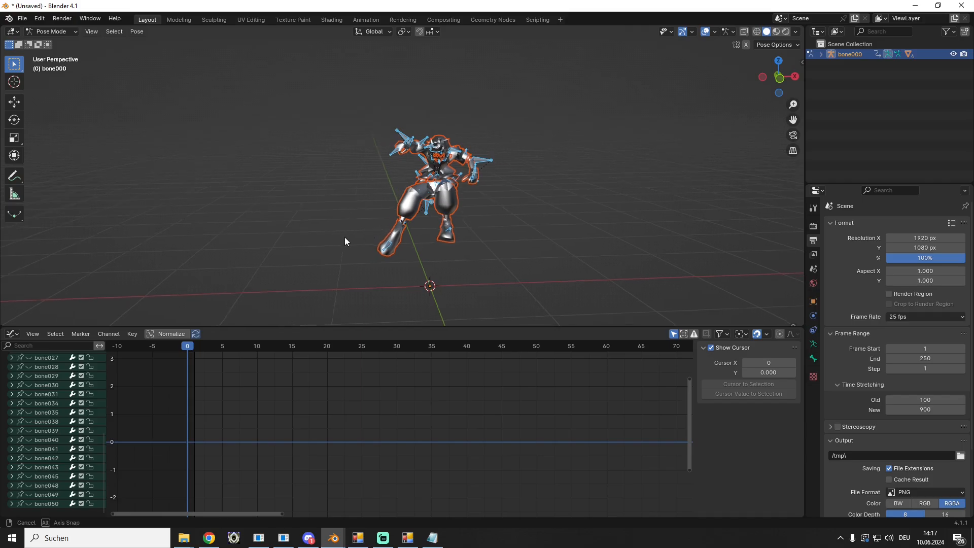
middle_drag(344, 236, 409, 234)
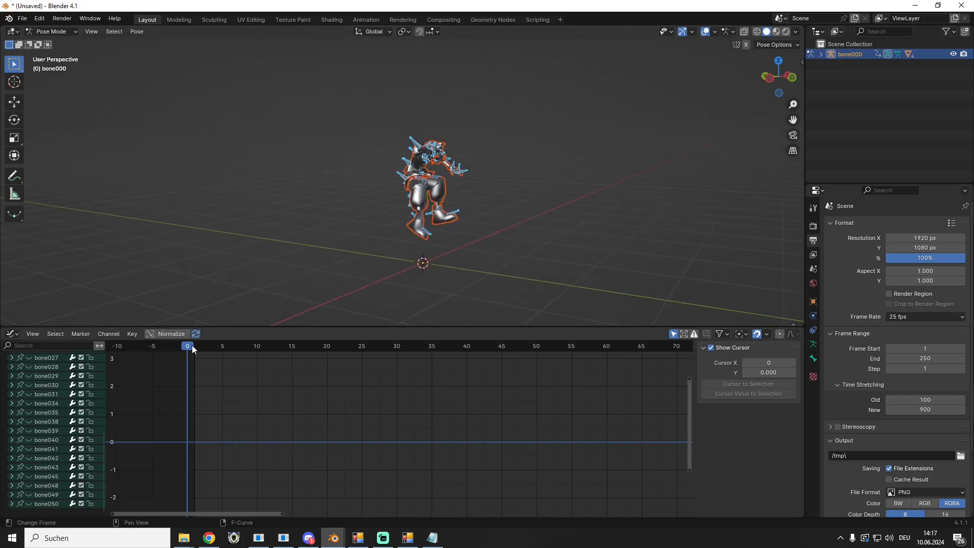
drag(191, 348, 408, 323)
drag(623, 304, 592, 434)
key(shift+Left)
Review the two lists of bones to delete in the text notes, move the notes aside and return to Blender
click(432, 537)
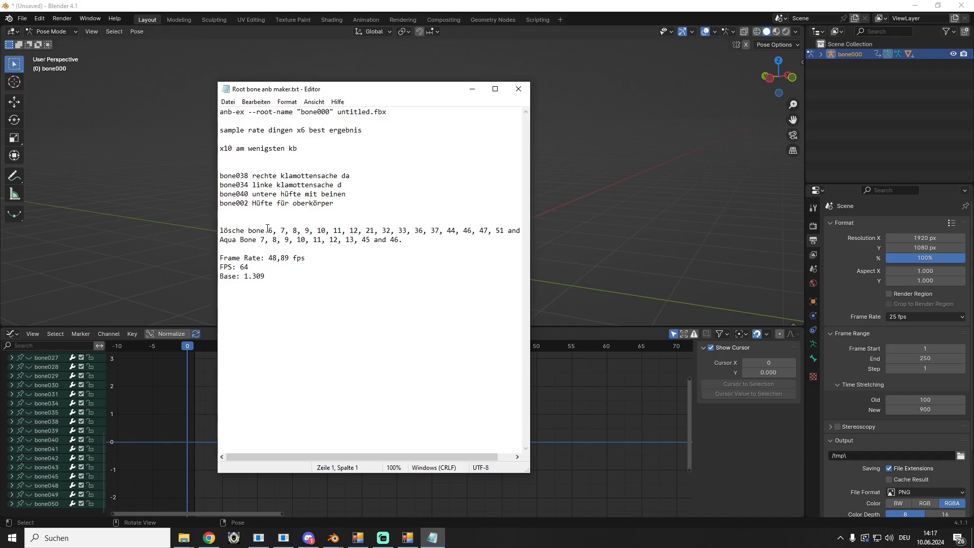
drag(268, 230, 532, 231)
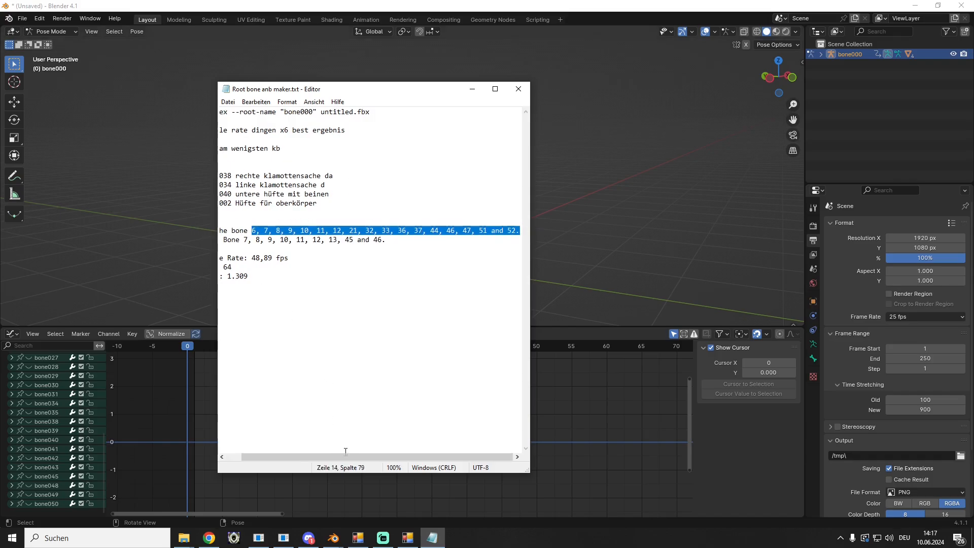
scroll(234, 245, left, 1)
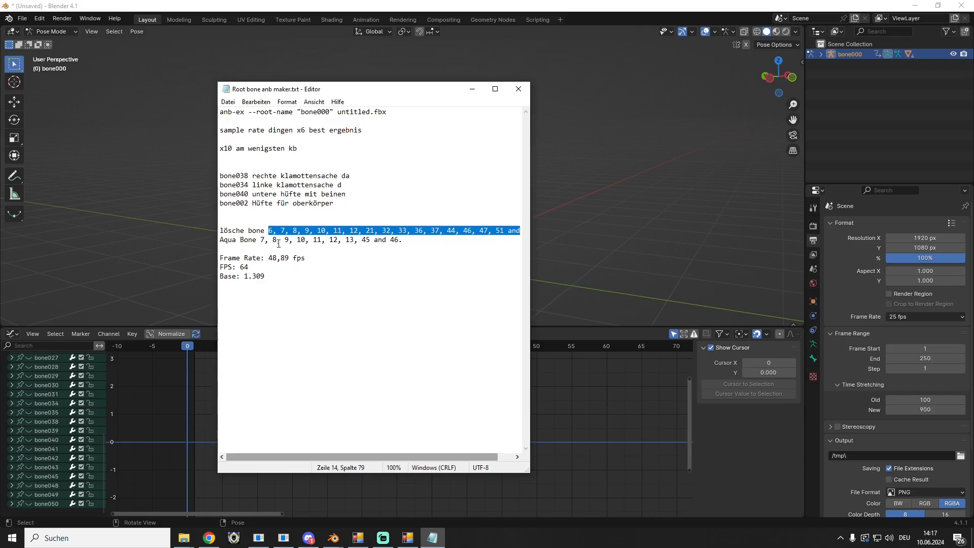
click(221, 240)
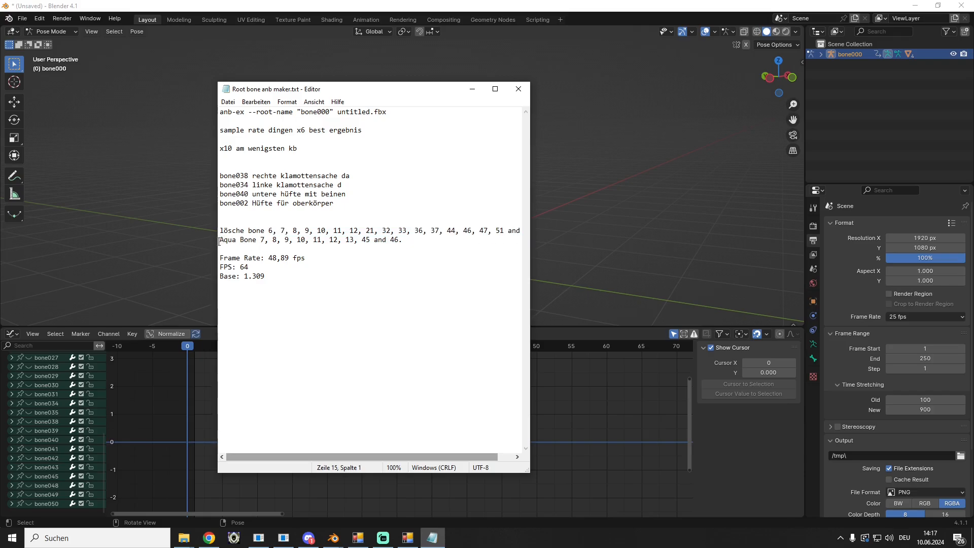
drag(220, 240, 400, 241)
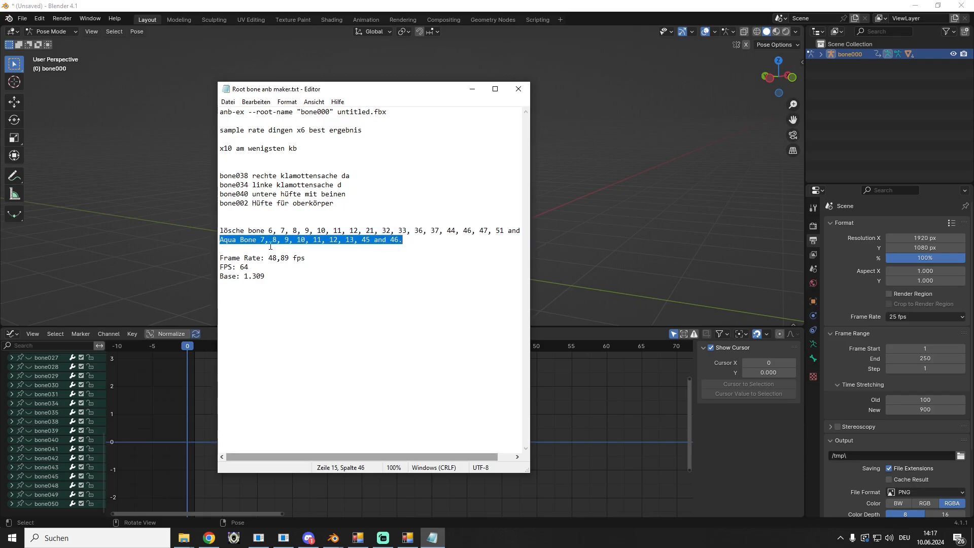
drag(260, 241, 400, 240)
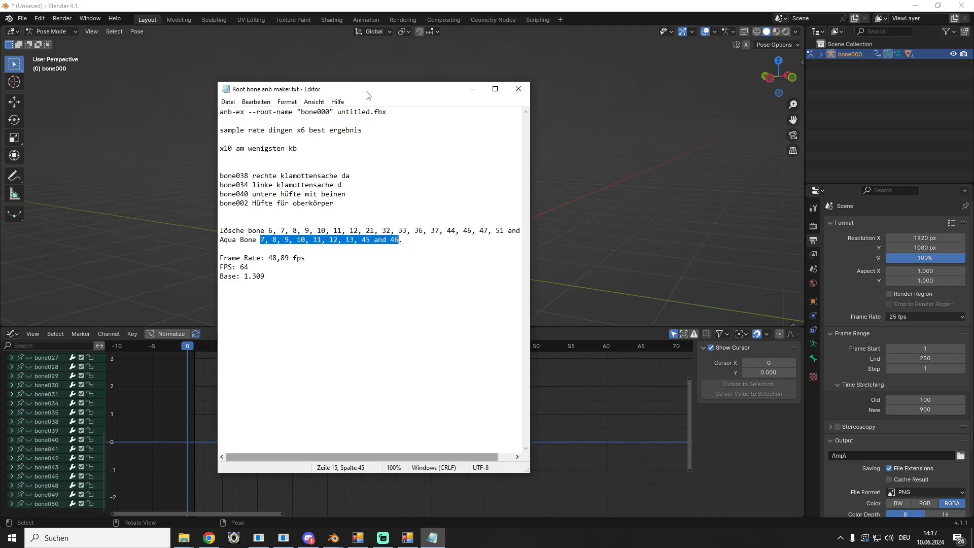
drag(366, 91, 0, 102)
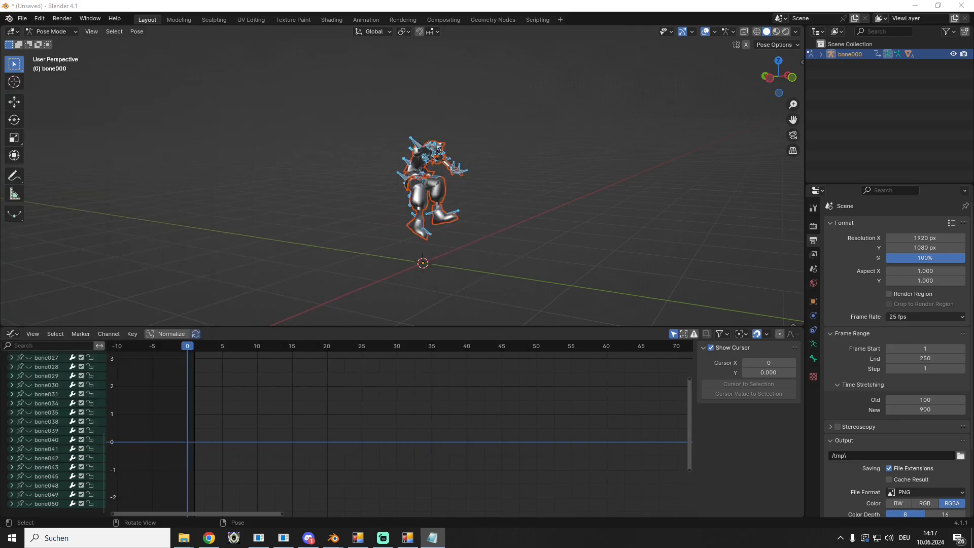
click(333, 537)
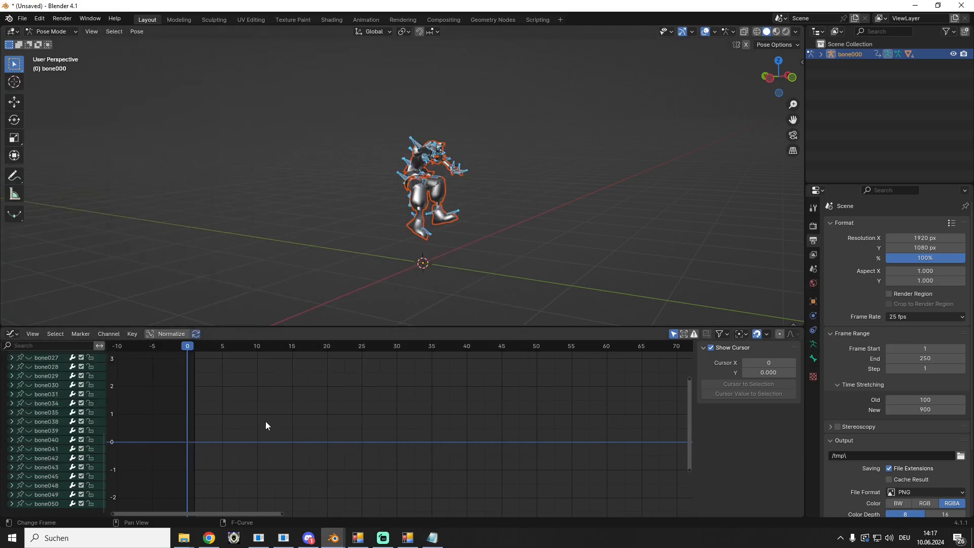
Expand bone040's channels, show only its W Quaternion curve and inspect the keyframes around frames 9 and 28
click(11, 439)
scroll(38, 424, down, 1)
scroll(39, 418, down, 2)
click(32, 414)
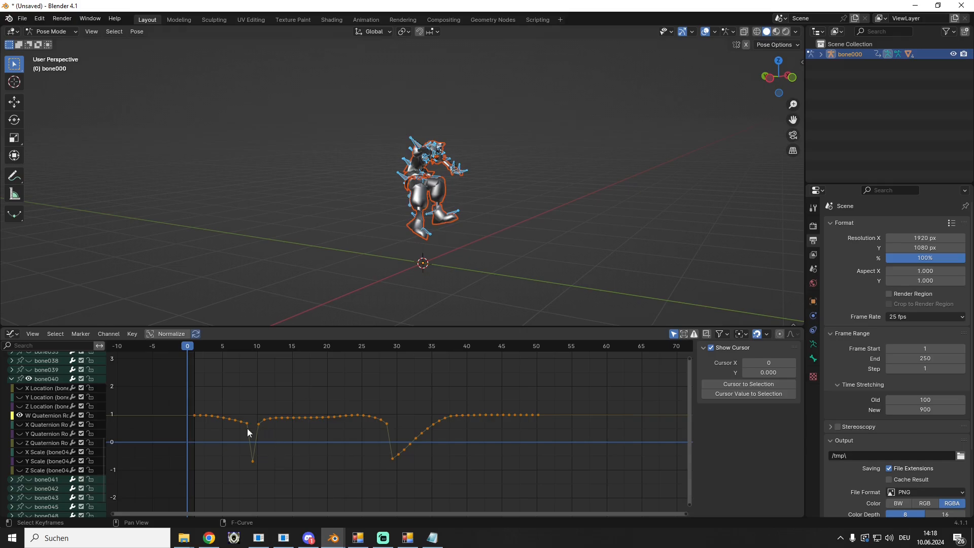
drag(568, 401, 391, 482)
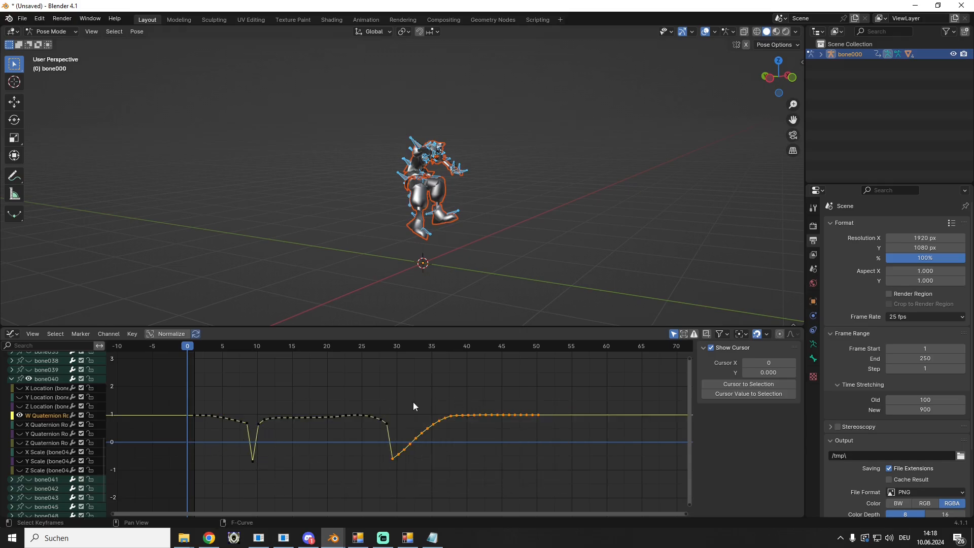
click(385, 422)
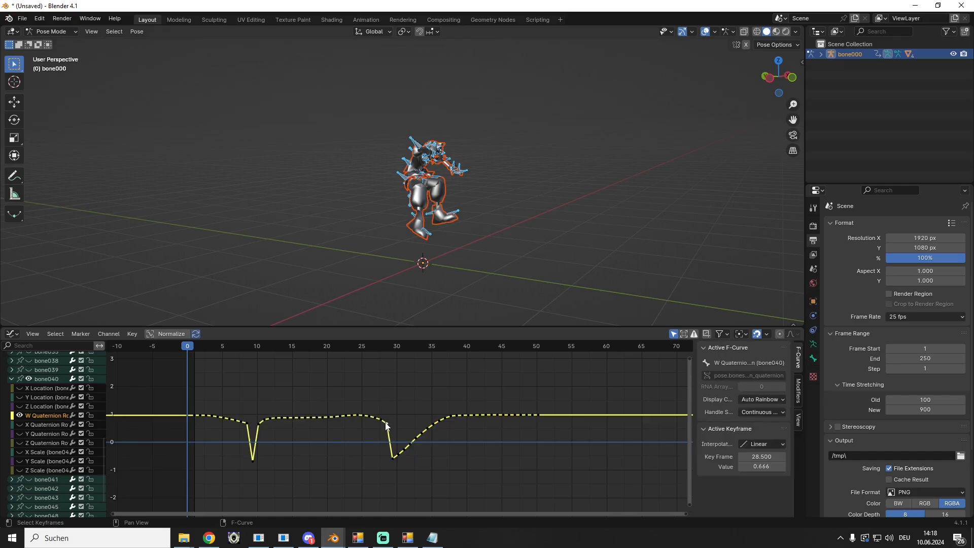
click(256, 422)
click(252, 461)
Switch to the other Blender window, hide and collapse bone002's channels and display a rotation curve of bone040 for comparison
mouse_move(333, 537)
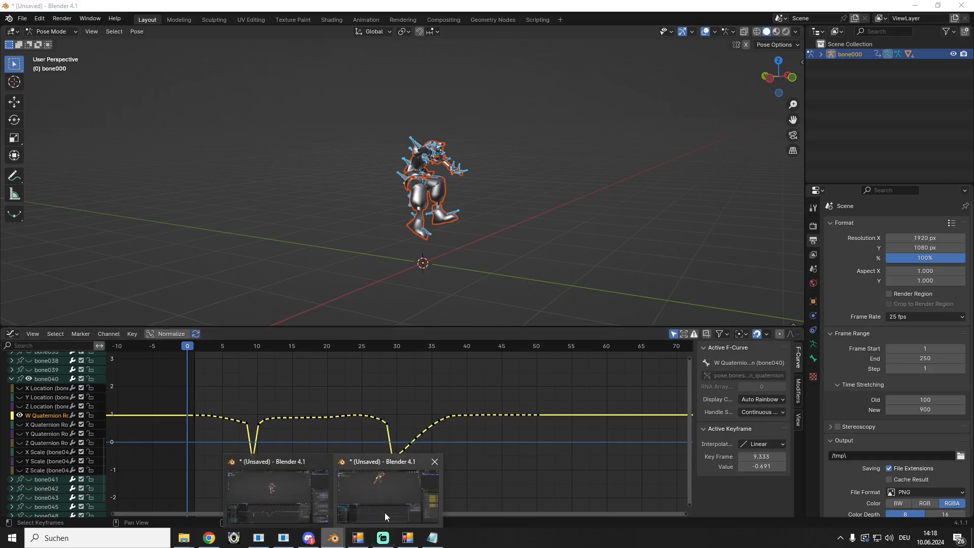
click(388, 509)
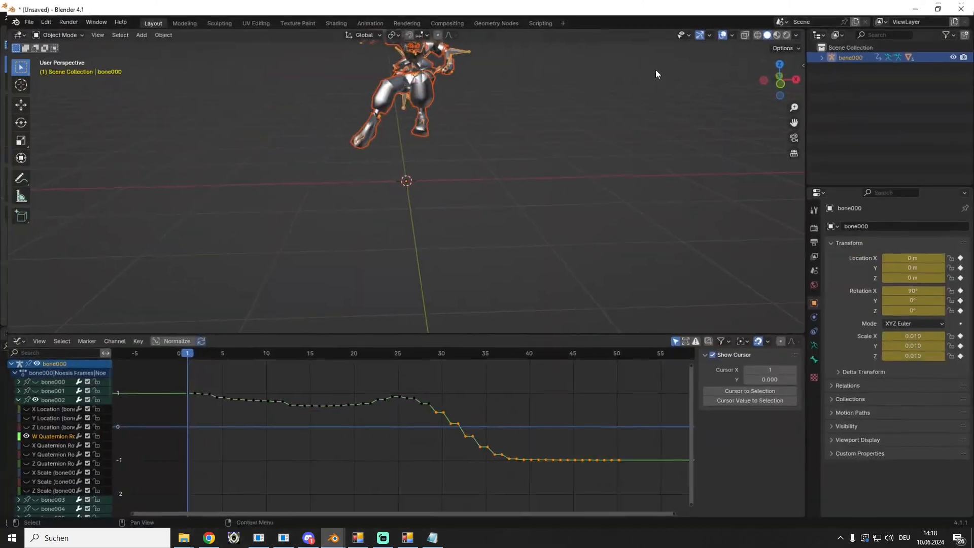
click(20, 435)
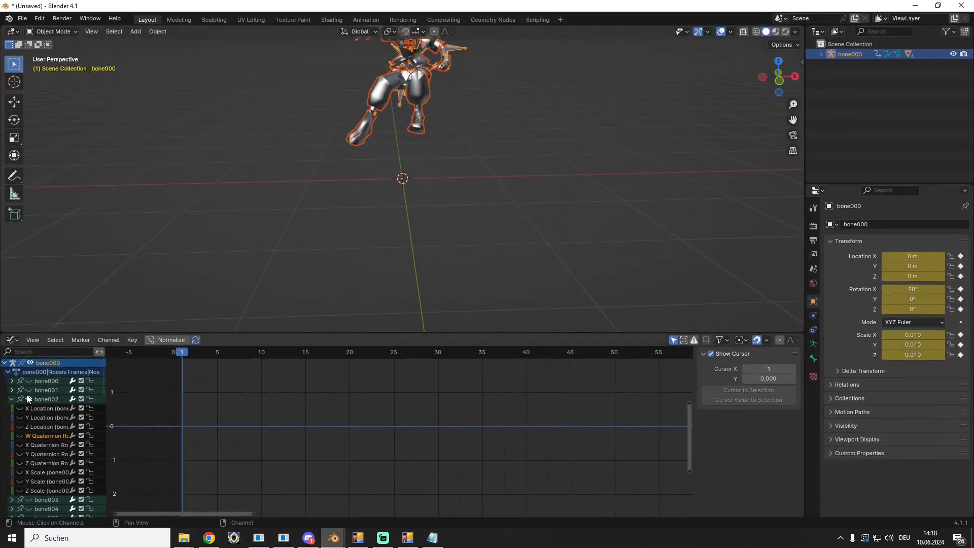
click(13, 399)
scroll(44, 415, down, 8)
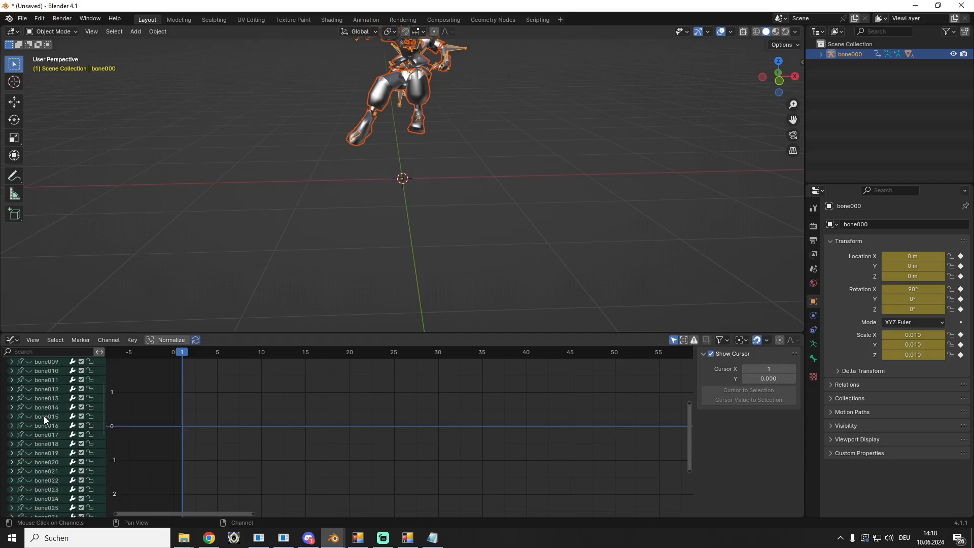
scroll(14, 459, down, 2)
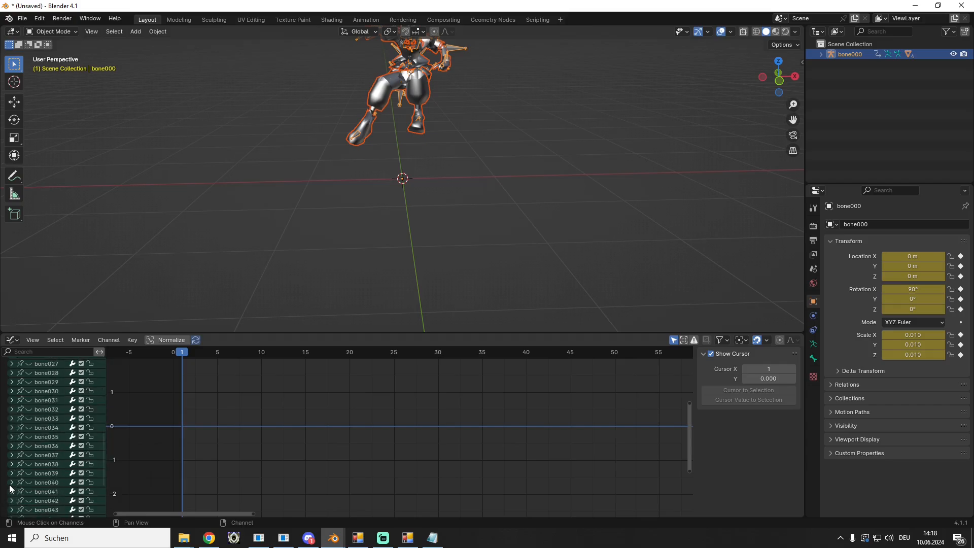
click(10, 484)
scroll(25, 433, down, 6)
click(20, 397)
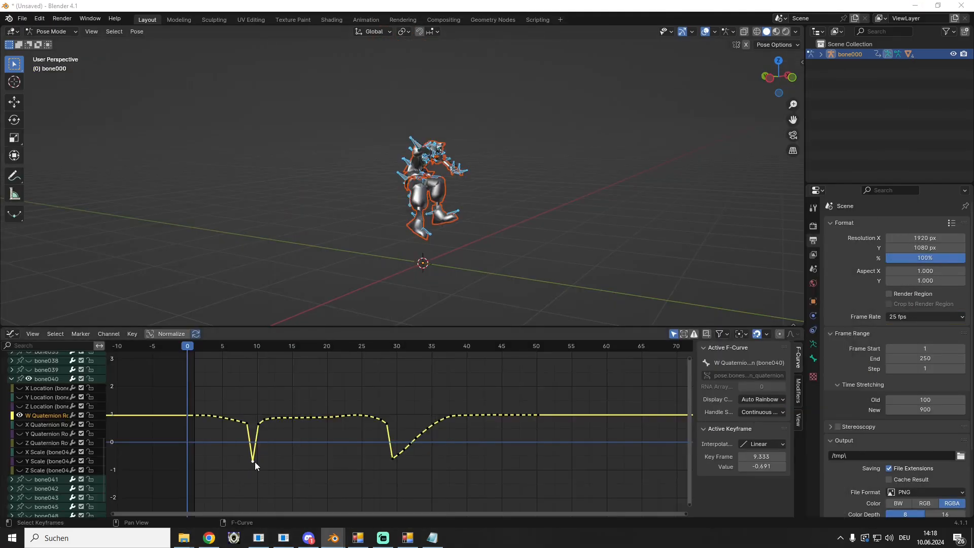
Set the value of bone040's W Quaternion keyframe at frame 9.333 to 0.691 in the first Blender window
click(756, 469)
key(Home)
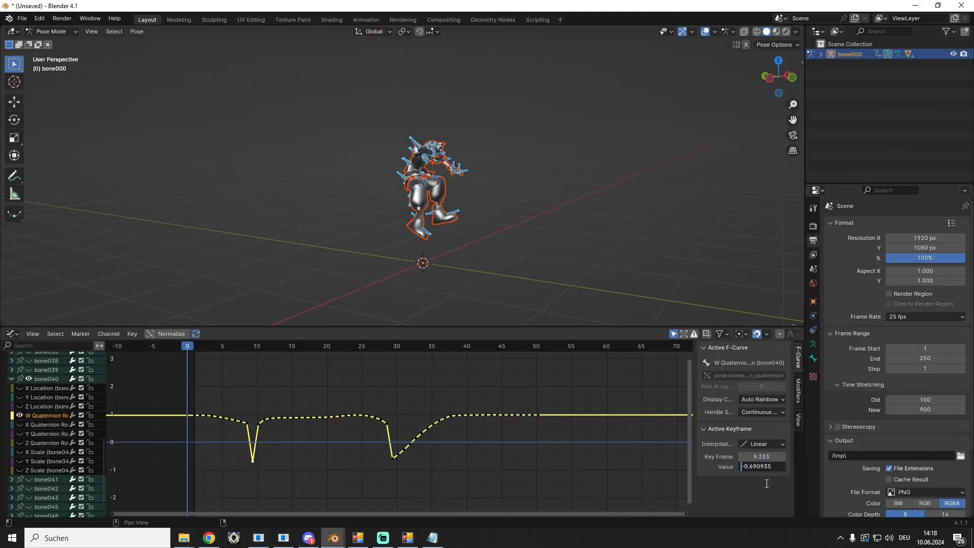
text(--)
key(BackSpace)
key(BackSpace)
key(Return)
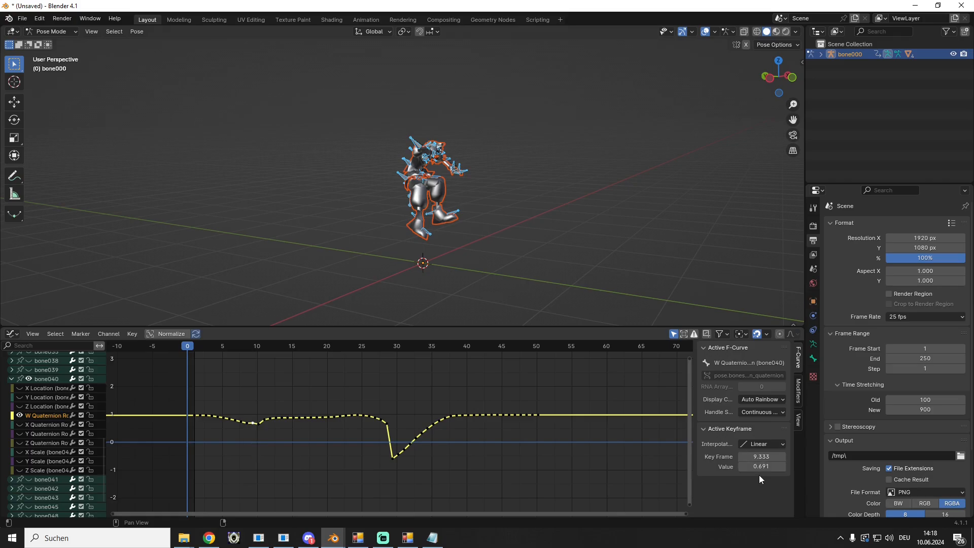
Try mirroring the W Quaternion keyframe at frame 9.333 by values over the zero value and check the neighbouring keyframe
right_click(252, 424)
mouse_move(253, 424)
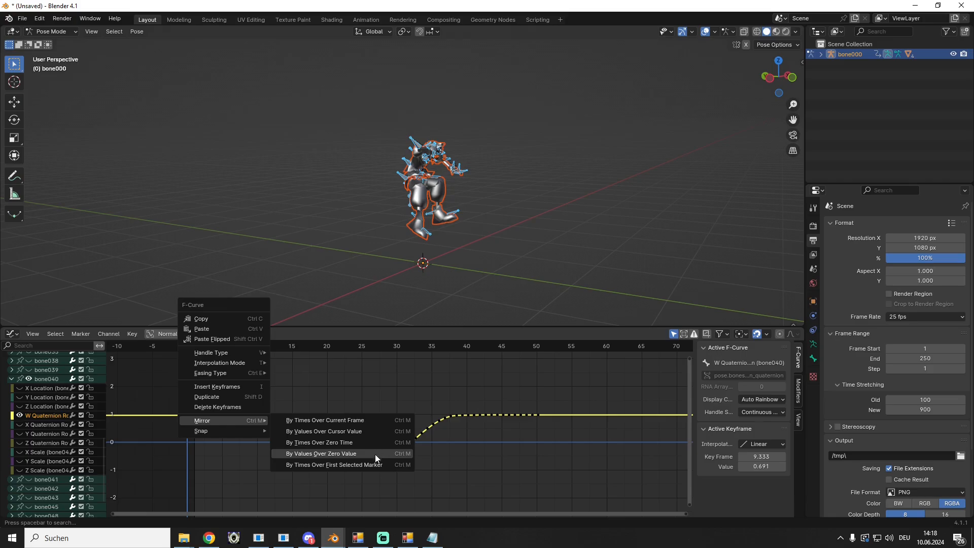
click(370, 453)
click(260, 420)
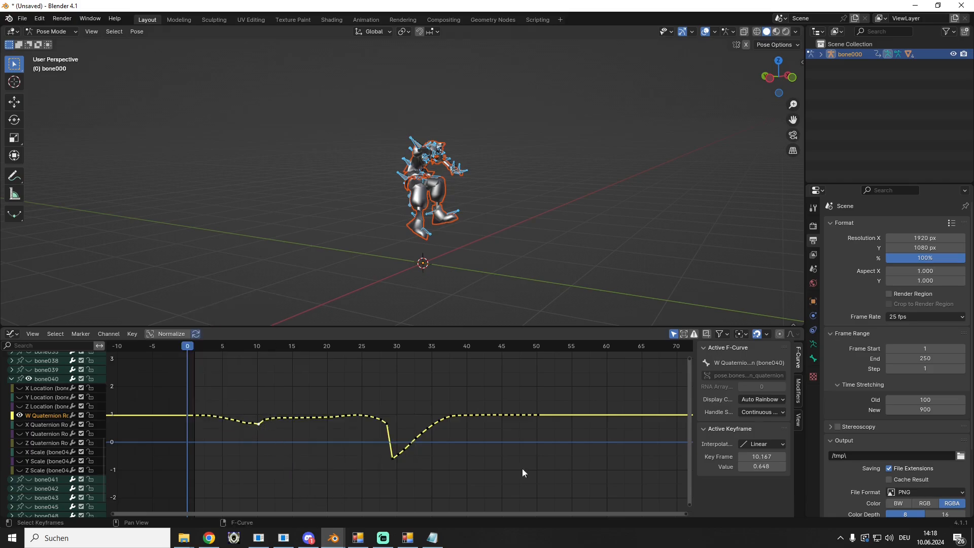
click(781, 465)
drag(258, 422, 246, 425)
drag(392, 464, 545, 414)
click(555, 452)
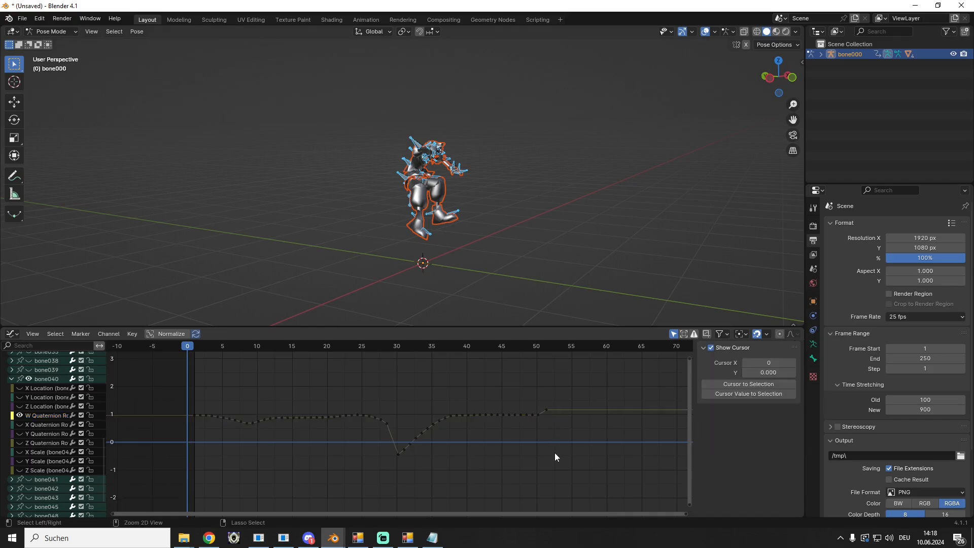
key(ctrl+z)
key(ctrl+z)
key(ctrl+z)
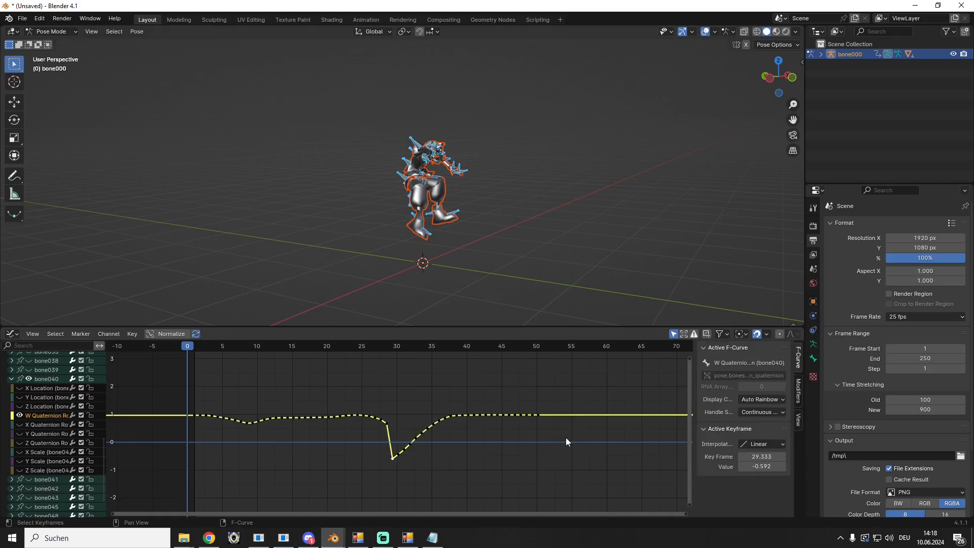
Mirror bone040's W Quaternion keyframes from about frame 29 to the end by values over the zero value
drag(590, 389, 389, 482)
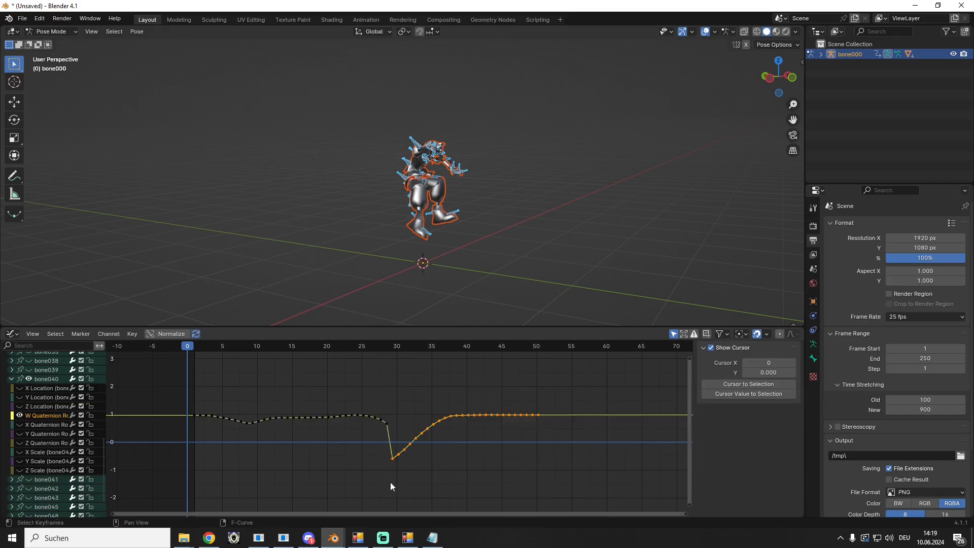
right_click(423, 434)
mouse_move(421, 431)
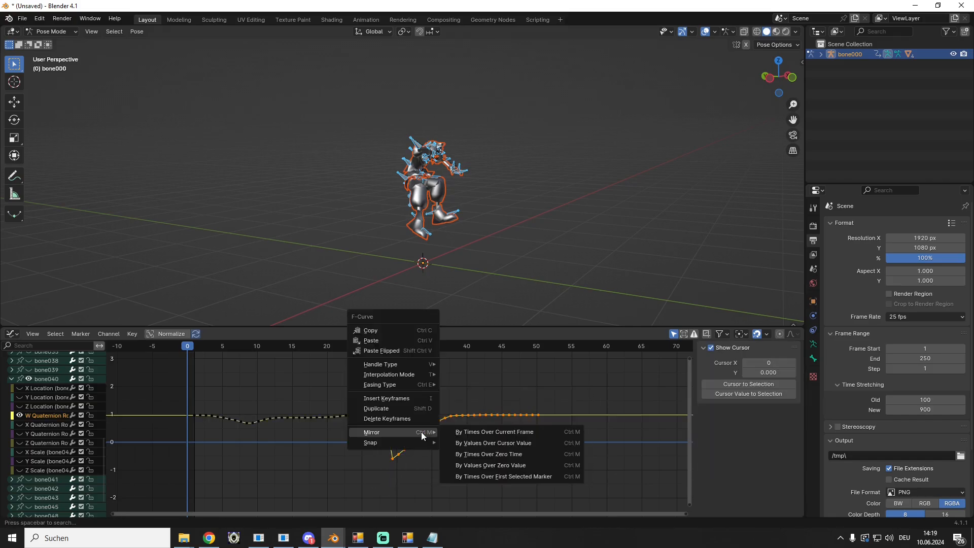
click(522, 465)
click(385, 425)
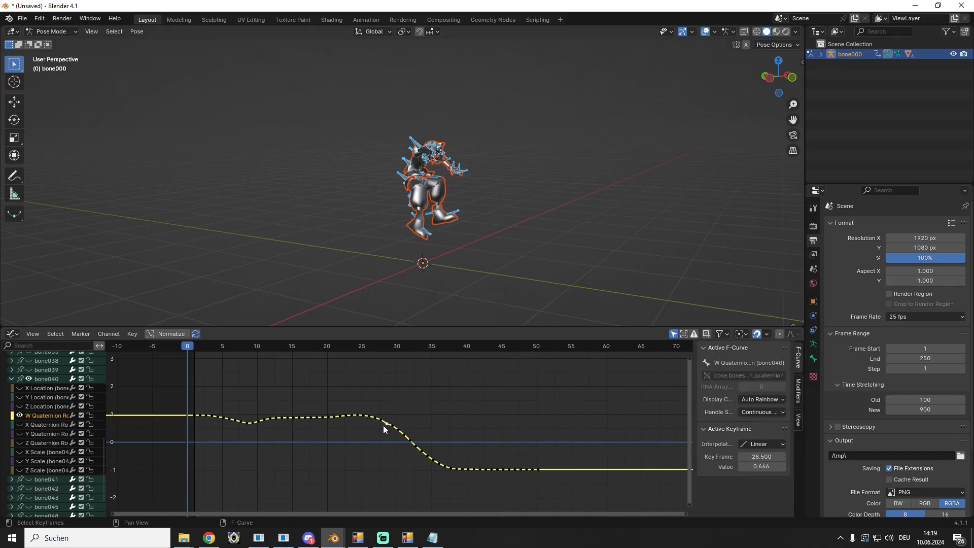
click(465, 400)
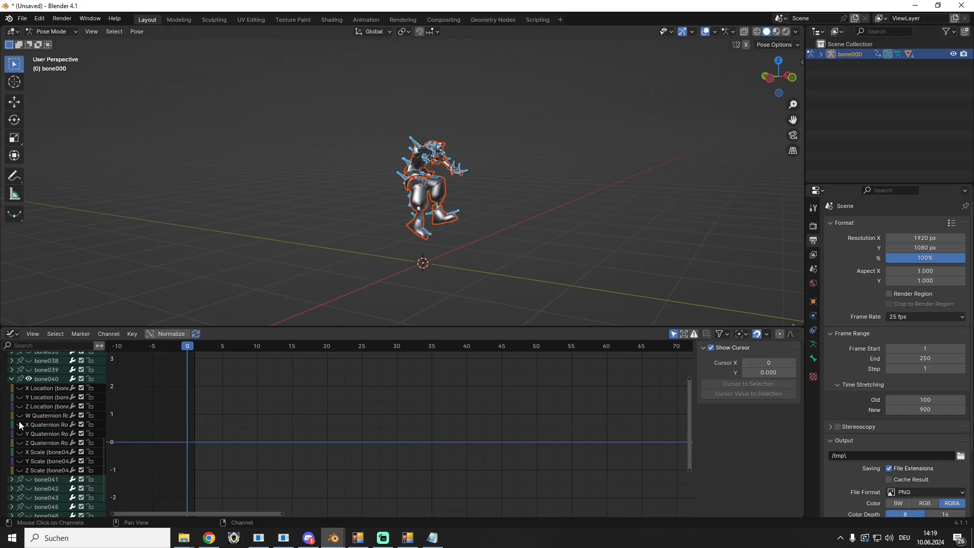
Mirror bone040's X Quaternion keyframes from about frame 8.5 to 10.167 by values over the zero value and raise the last one by one increment
click(33, 424)
click(253, 421)
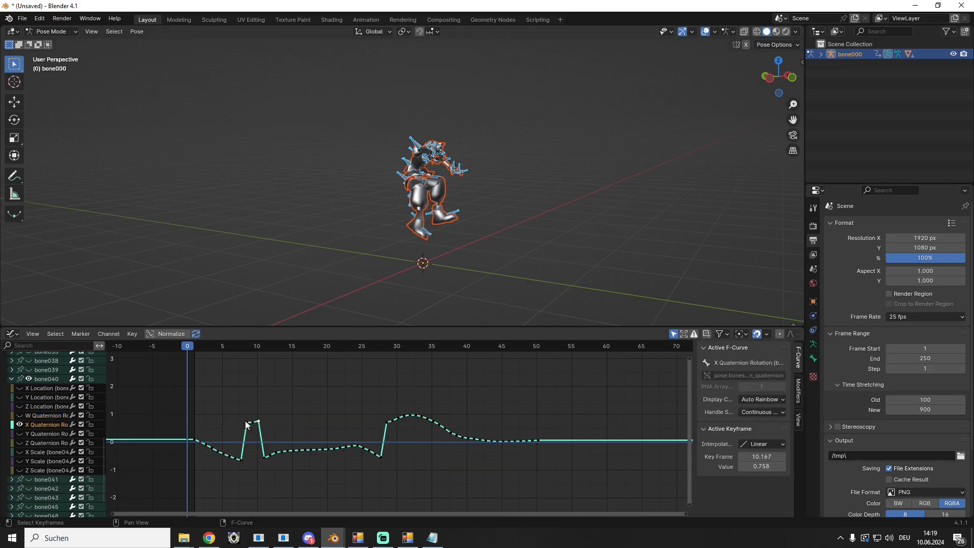
drag(234, 407, 261, 422)
right_click(254, 423)
mouse_move(255, 423)
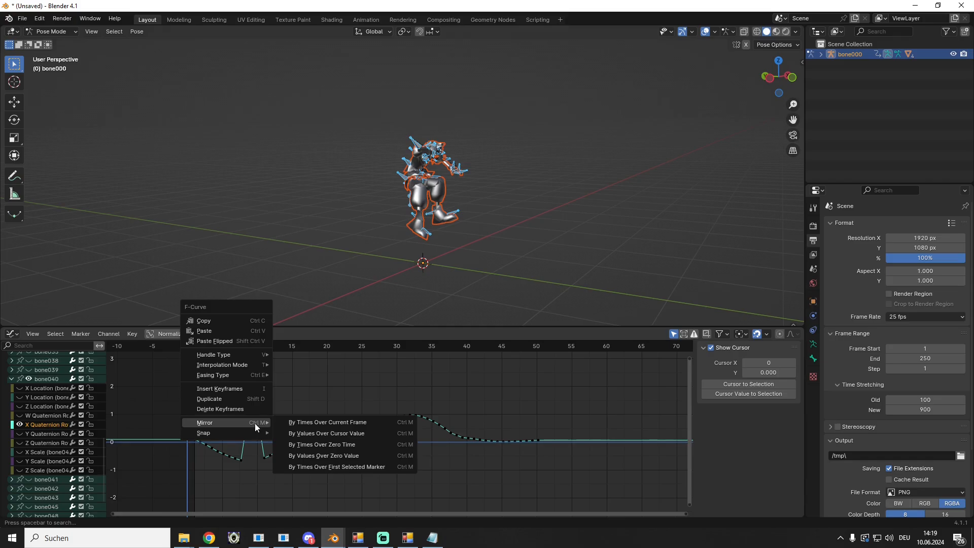
click(303, 456)
click(259, 462)
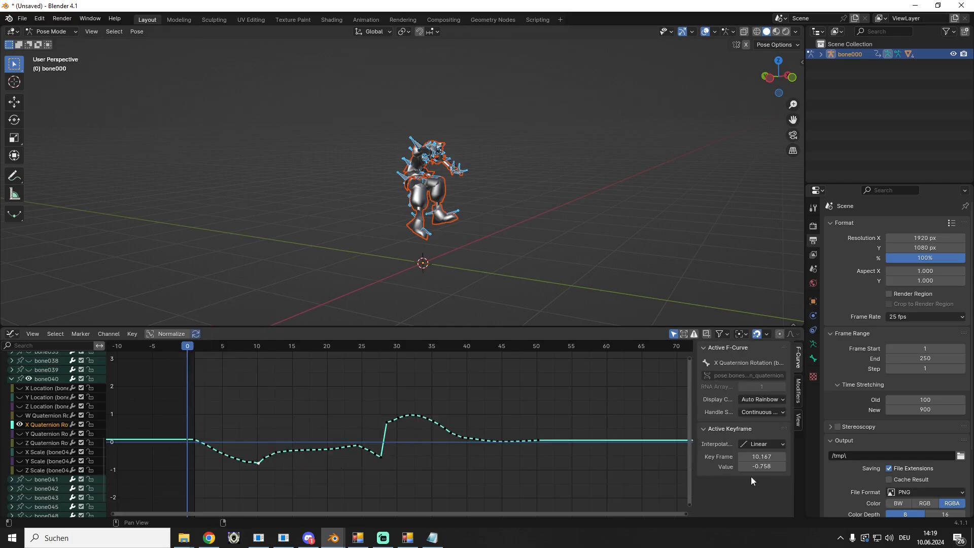
click(781, 466)
Mirror bone040's X Quaternion keyframes from frame 28.5 to the end by values over the zero value
drag(380, 397, 560, 445)
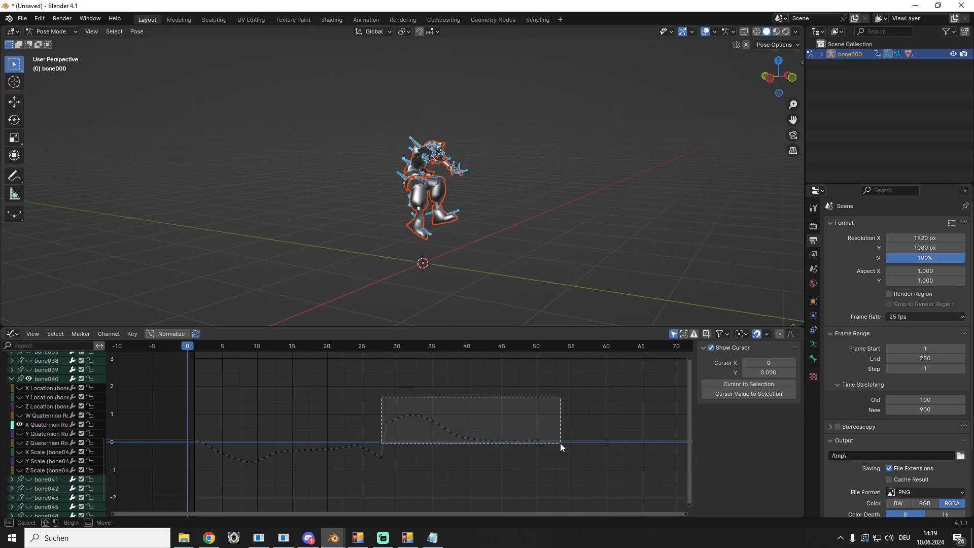
right_click(495, 431)
mouse_move(509, 431)
click(558, 463)
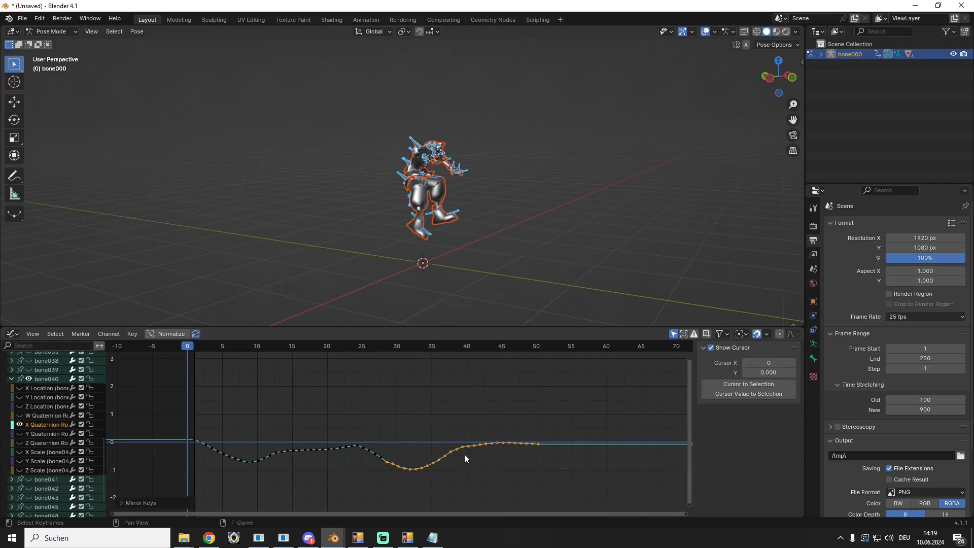
Try mirroring the selected X Quaternion keyframes over the zero value once more and check the keyframe at frame 28.5
right_click(431, 459)
mouse_move(431, 458)
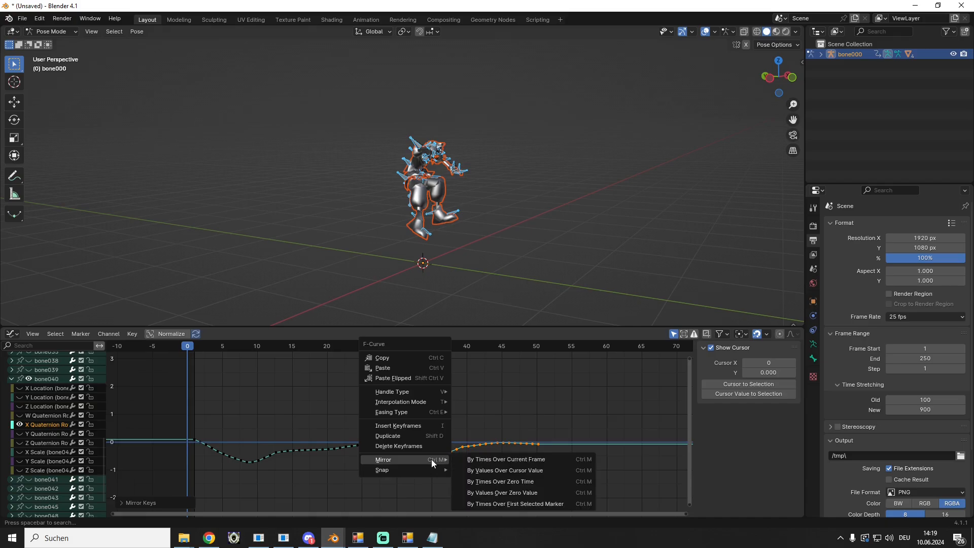
click(496, 492)
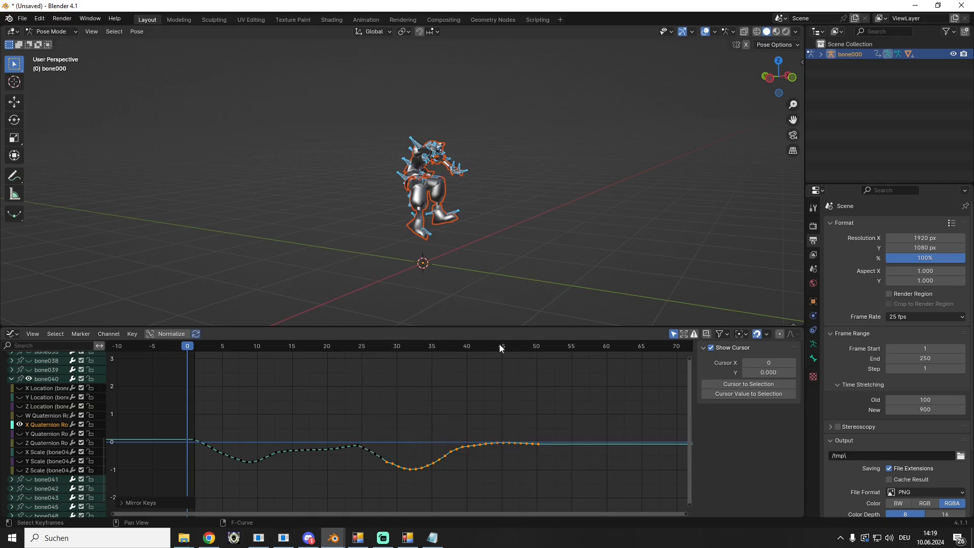
click(385, 464)
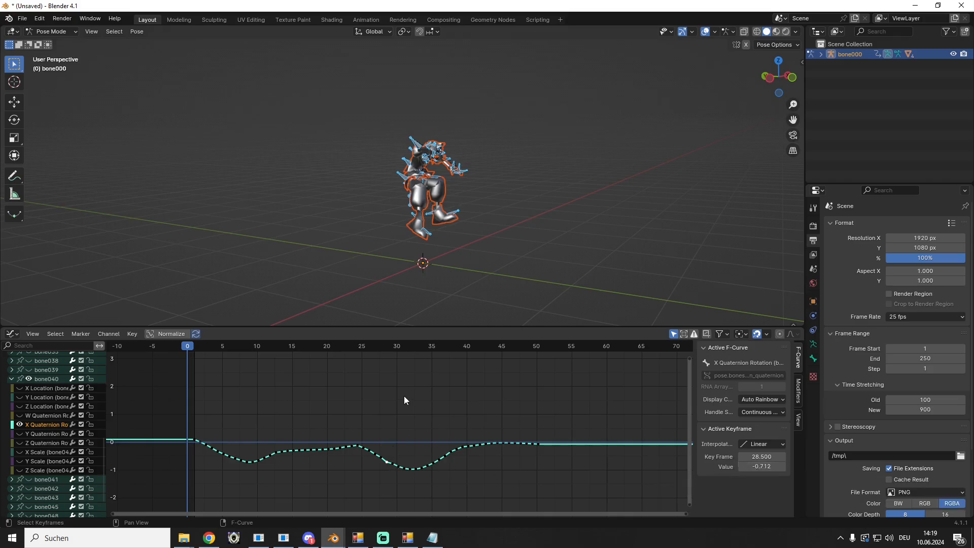
click(396, 453)
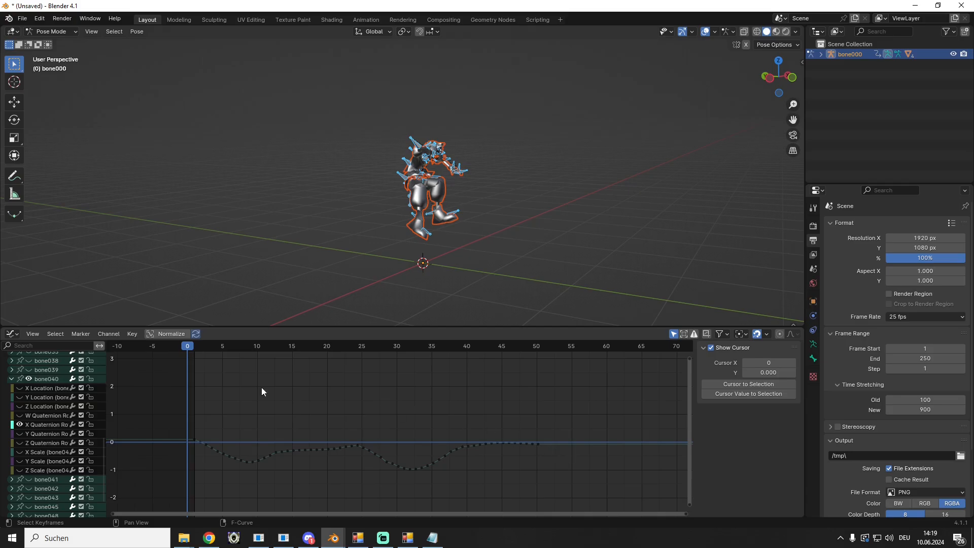
Display bone040's Y Quaternion curve instead of the X one and mirror its keyframe at frame 8.5 by values over the zero value
click(19, 425)
click(19, 433)
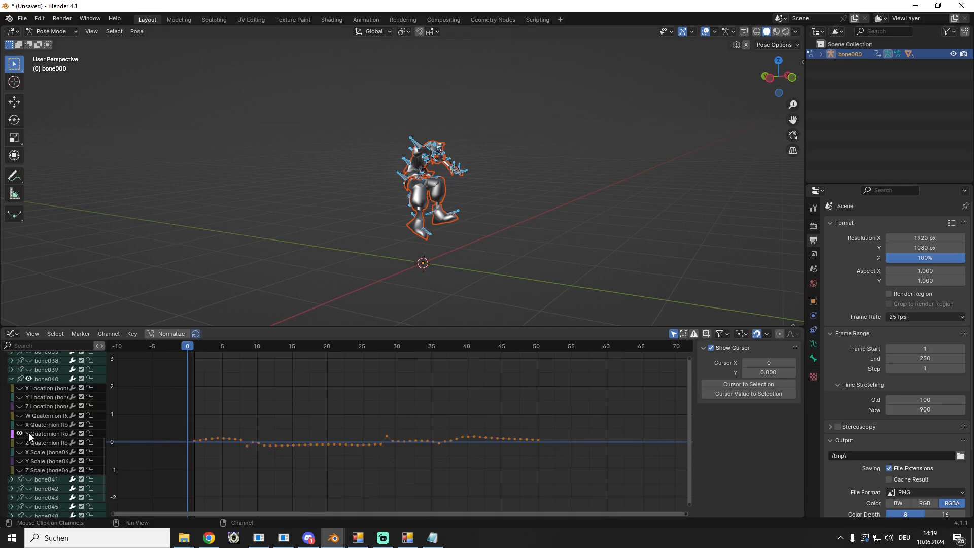
click(29, 433)
click(244, 447)
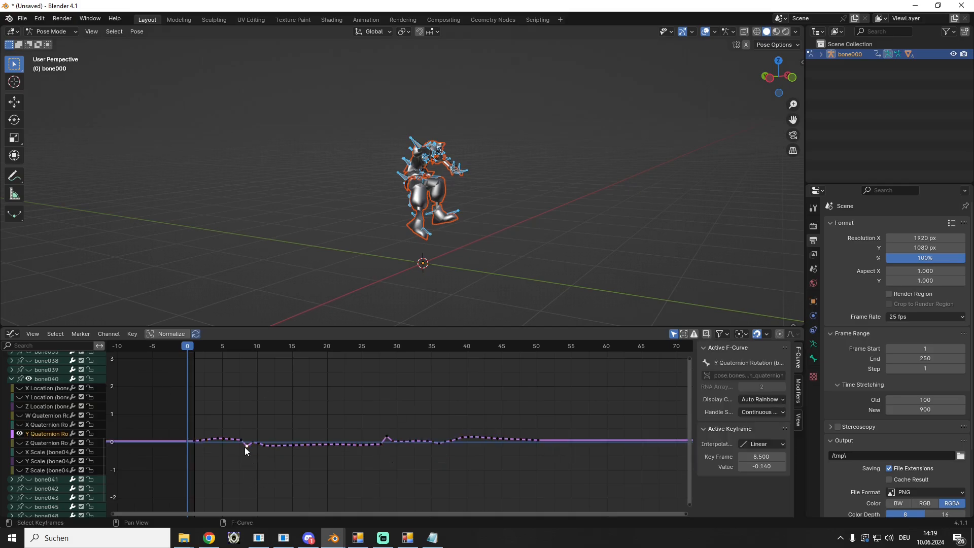
right_click(244, 446)
mouse_move(244, 446)
click(342, 490)
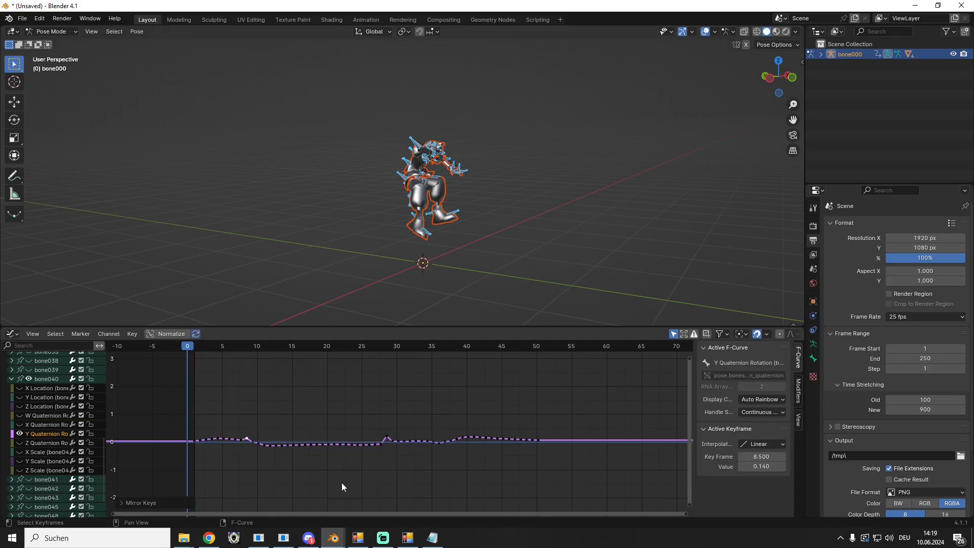
Mirror the Y Quaternion keyframe at frame 9.333 over the zero value and lower the keyframe at frame 8.5 by one increment
click(254, 442)
right_click(253, 442)
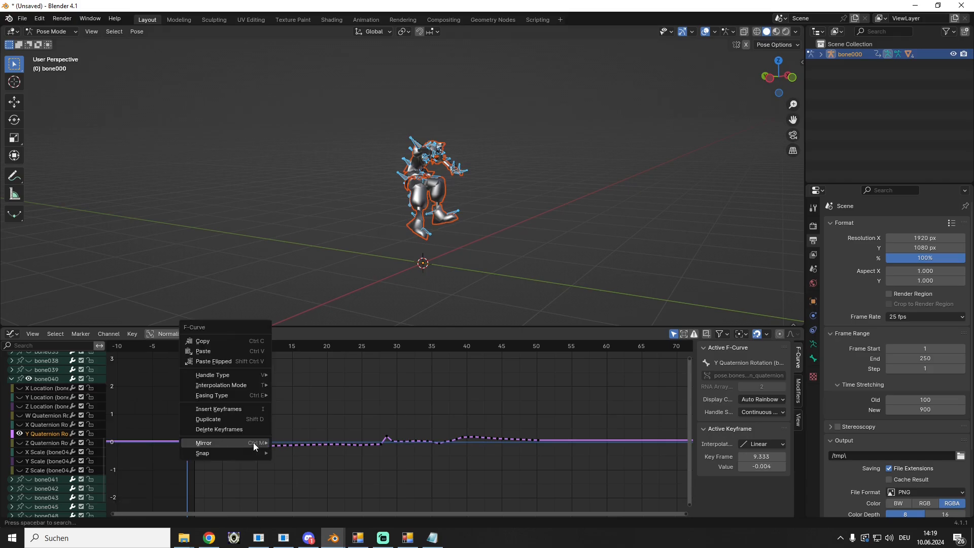
mouse_move(253, 442)
click(312, 474)
click(246, 440)
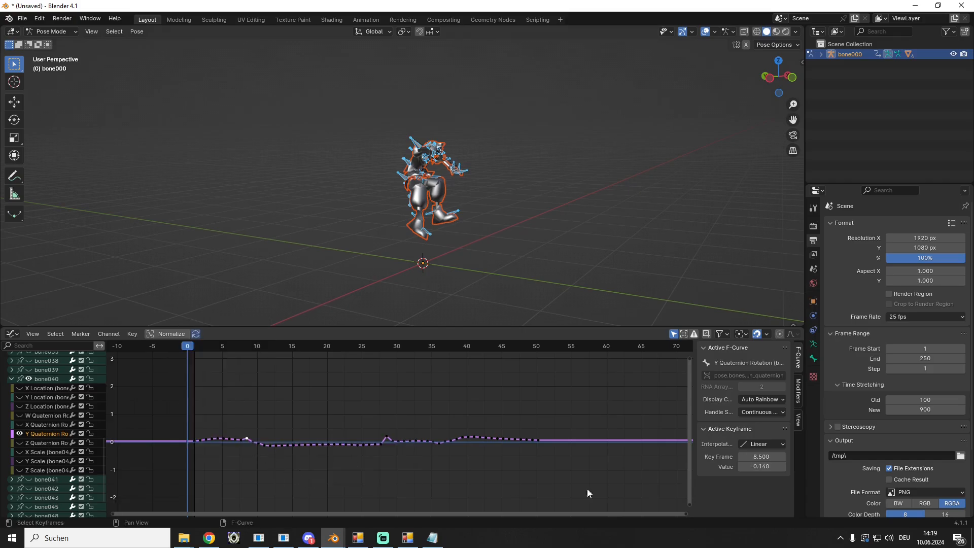
click(742, 466)
Mirror bone040's Y Quaternion keyframes after frame 28.5 to the end by values over the zero value
drag(567, 418, 394, 473)
right_click(415, 441)
mouse_move(415, 440)
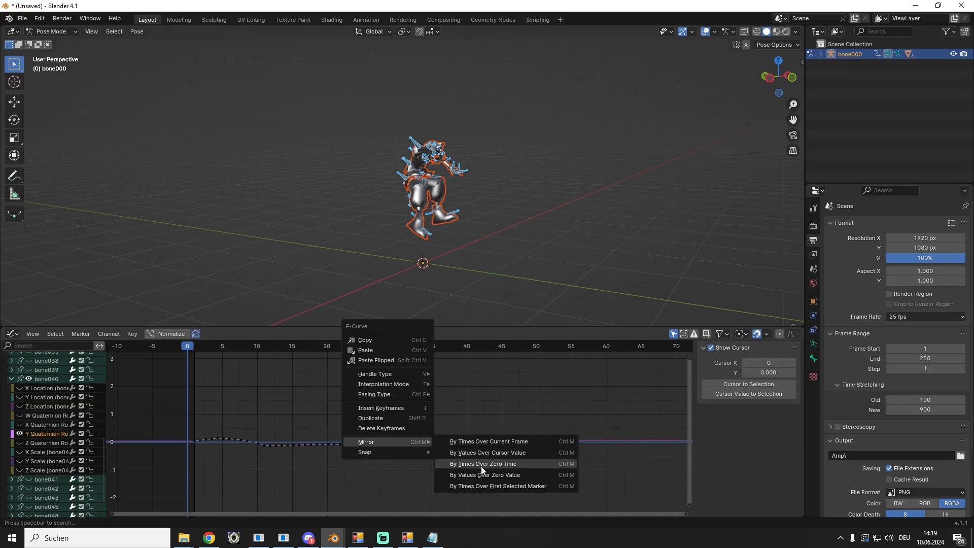
click(475, 472)
Lower the value of bone040's Y Quaternion keyframe at frame 28.5 to -0.082
click(386, 436)
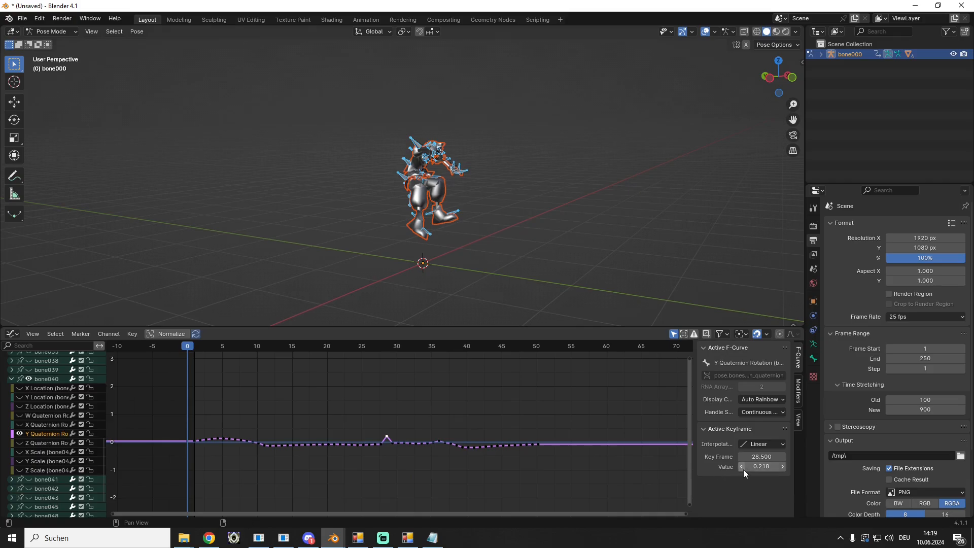
click(743, 470)
click(743, 470)
click(744, 470)
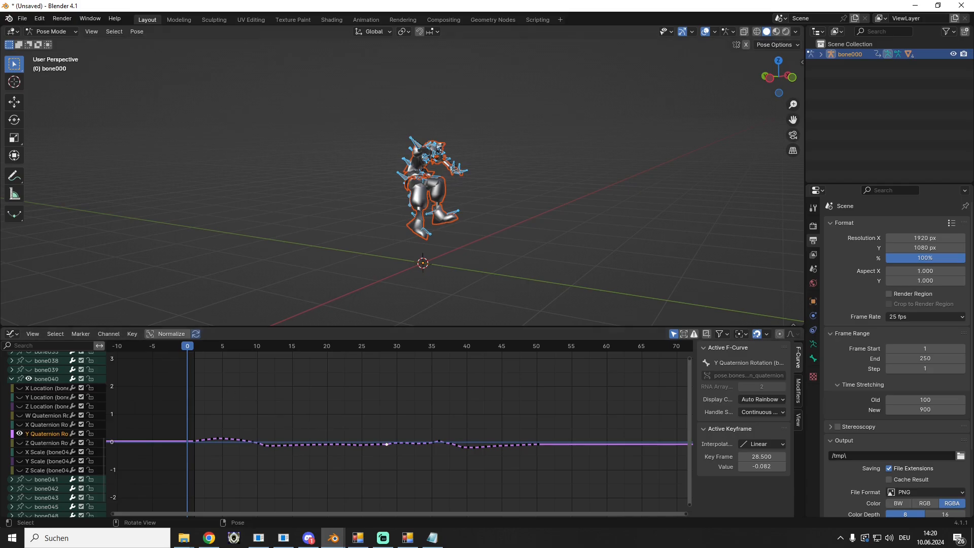
drag(0, 168, 0, 6)
Hide bone040's Y Quaternion curve, display its Z Quaternion curve and deselect all keyframes
click(19, 433)
click(19, 442)
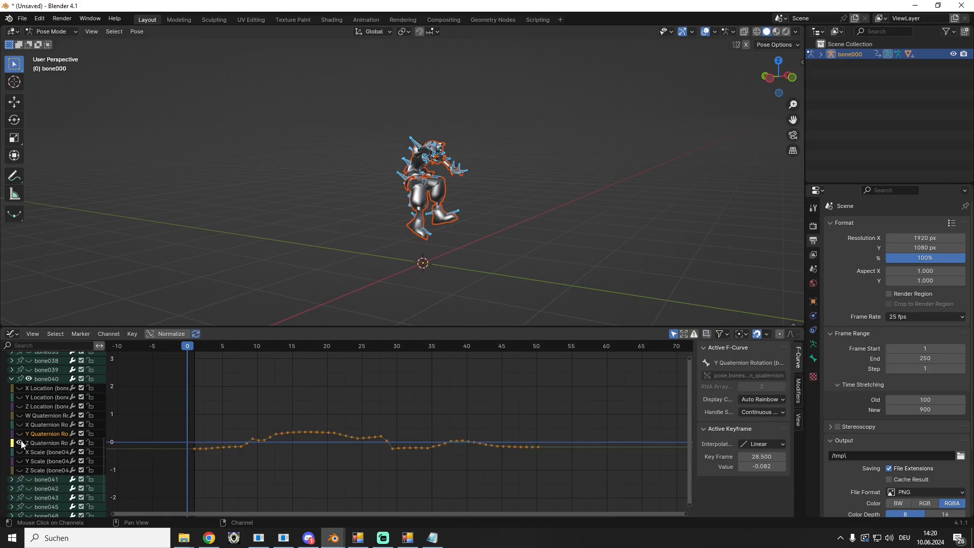
click(38, 443)
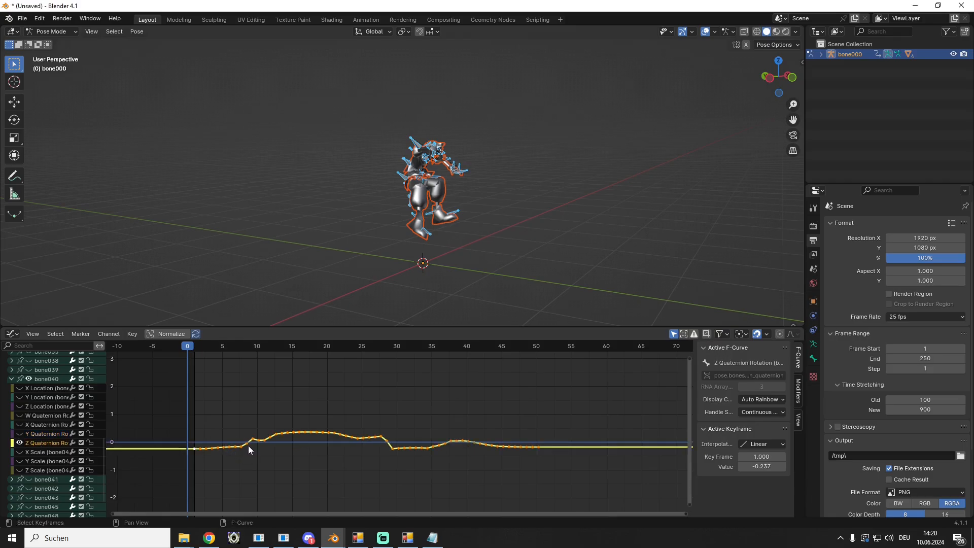
click(507, 420)
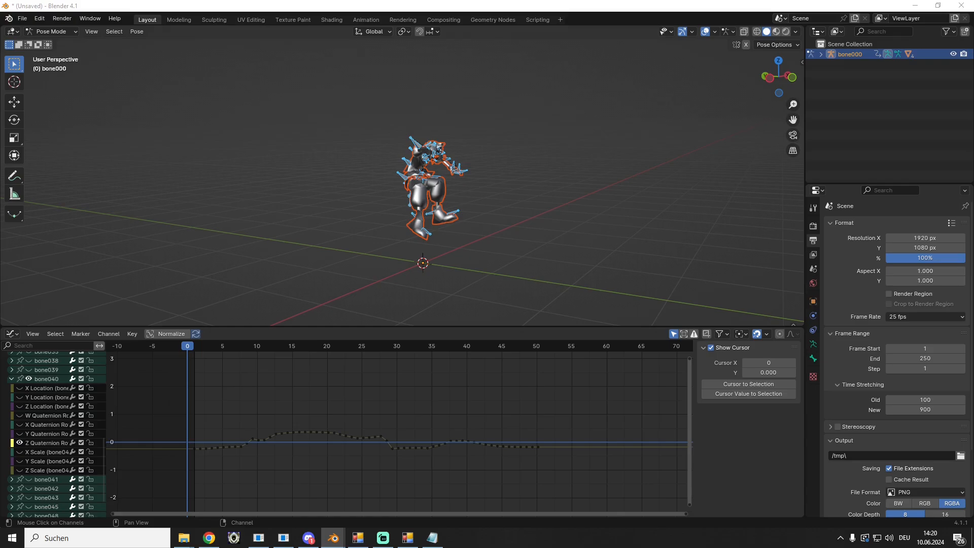
Try mirroring the Z Quaternion keyframe at frame 9.333 by values over the cursor value and raising it to 0.077
click(252, 440)
right_click(251, 439)
mouse_move(251, 439)
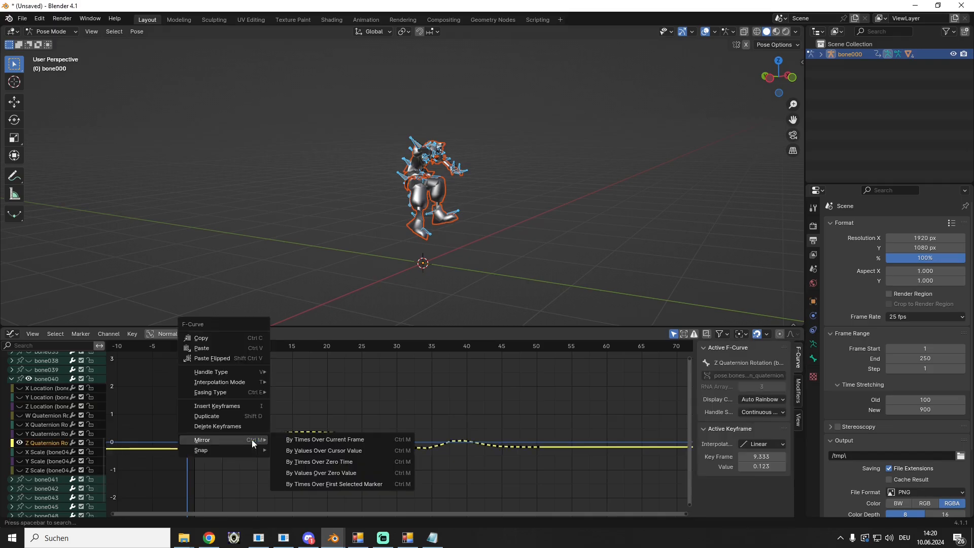
click(296, 451)
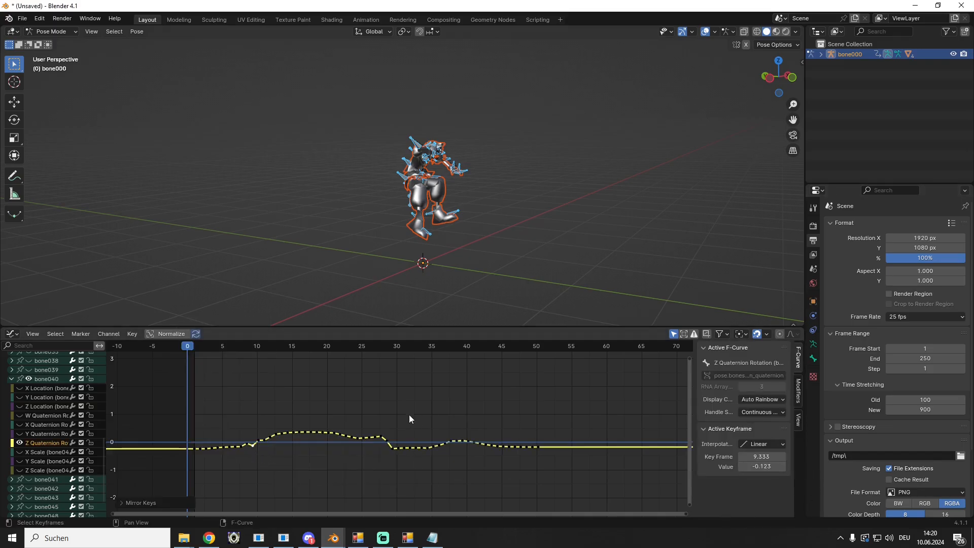
click(781, 467)
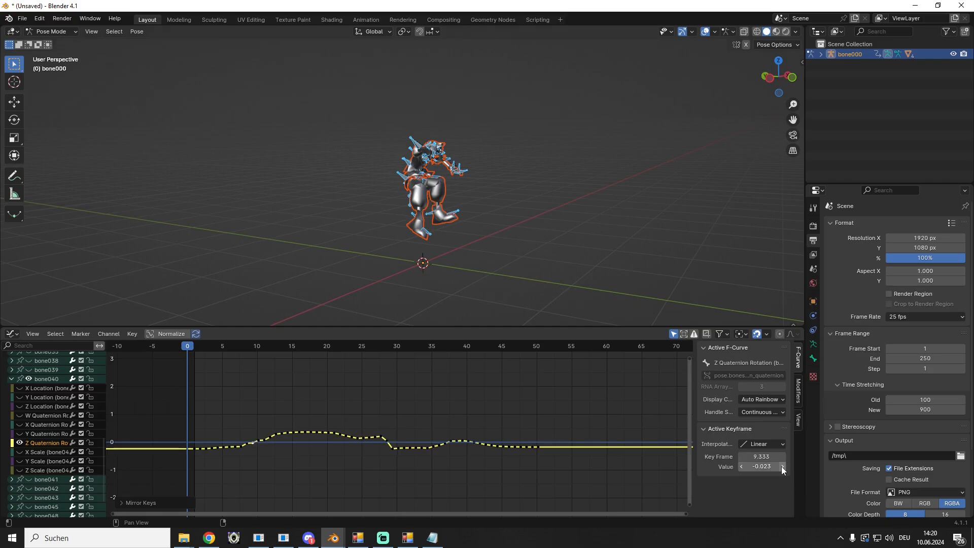
click(781, 466)
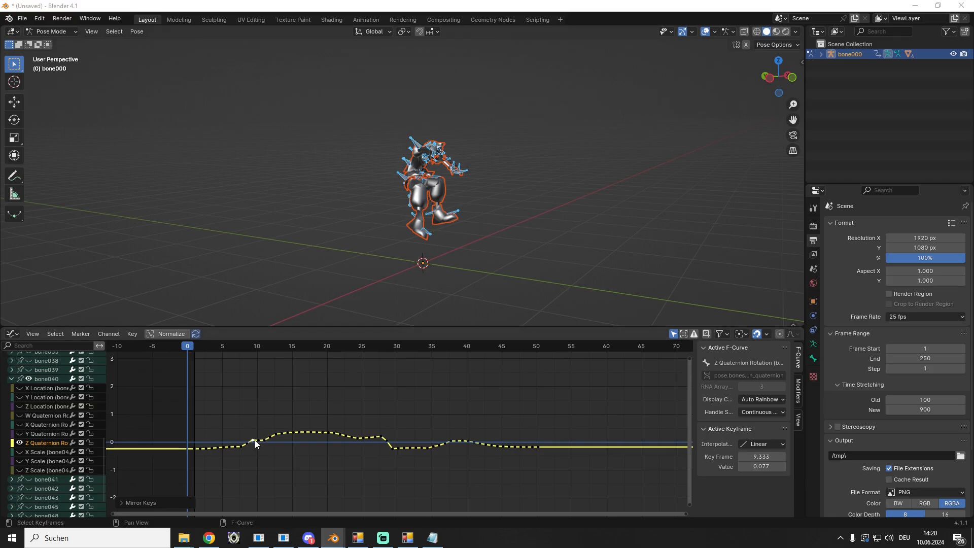
Examine the values of bone040's Z Quaternion keyframes between about frames 6 and 13.5
drag(256, 442, 281, 435)
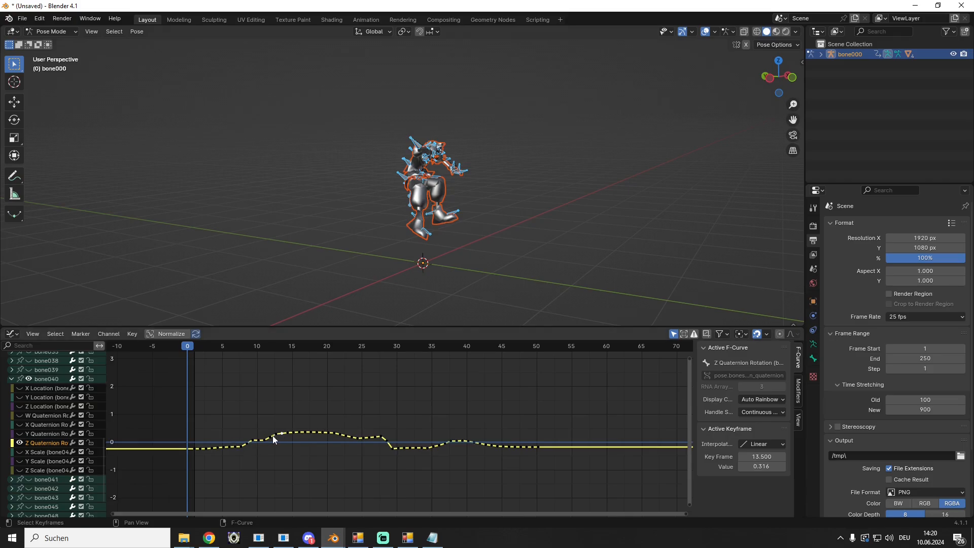
click(245, 443)
click(241, 446)
click(235, 447)
click(229, 446)
click(247, 442)
click(251, 441)
click(278, 453)
Undo the recent selections and value changes back to the unmirrored Z Quaternion keyframe at frame 9.333
key(ctrl+z)
key(ctrl+z)
key(ctrl+z)
key(ctrl+z)
key(ctrl+z)
key(ctrl+z)
key(ctrl+z)
key(ctrl+z)
key(ctrl+z)
key(ctrl+z)
key(ctrl+z)
key(ctrl+z)
Set the value of bone040's Z Quaternion keyframe at frame 9.333 to -0.12343
double_click(740, 466)
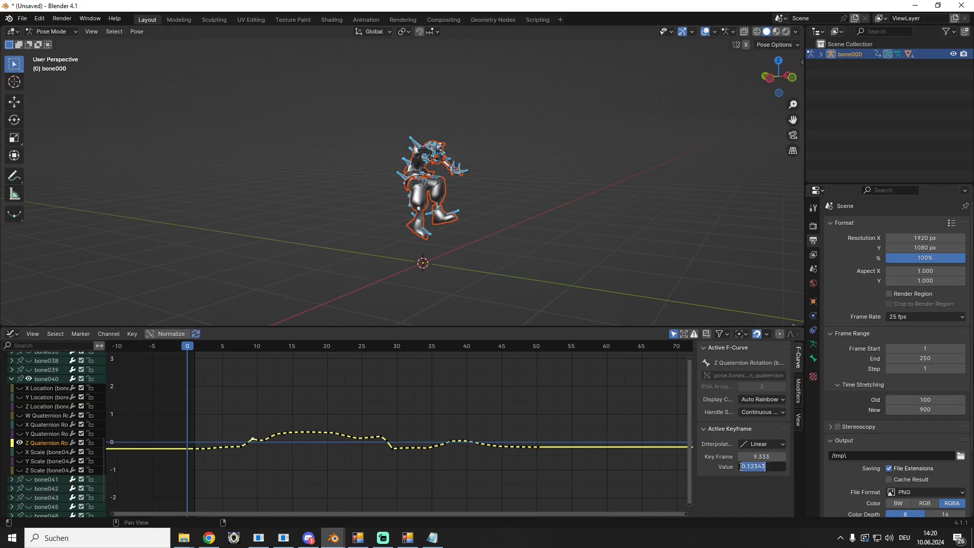
key(Home)
text(-)
key(Return)
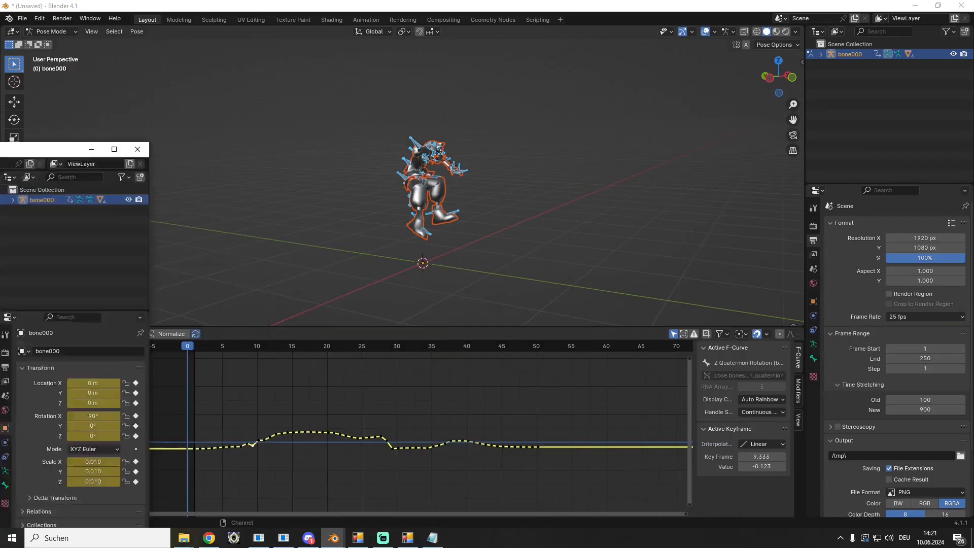
Lower bone040's Z Quaternion keyframe at frame 8.5 by one increment and the one at frame 10.167 to -0.035
click(244, 446)
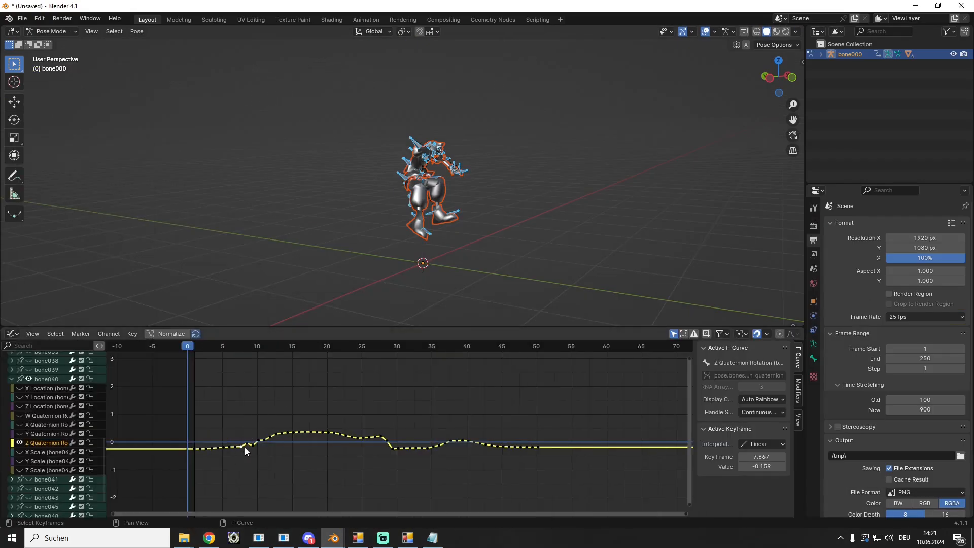
click(247, 444)
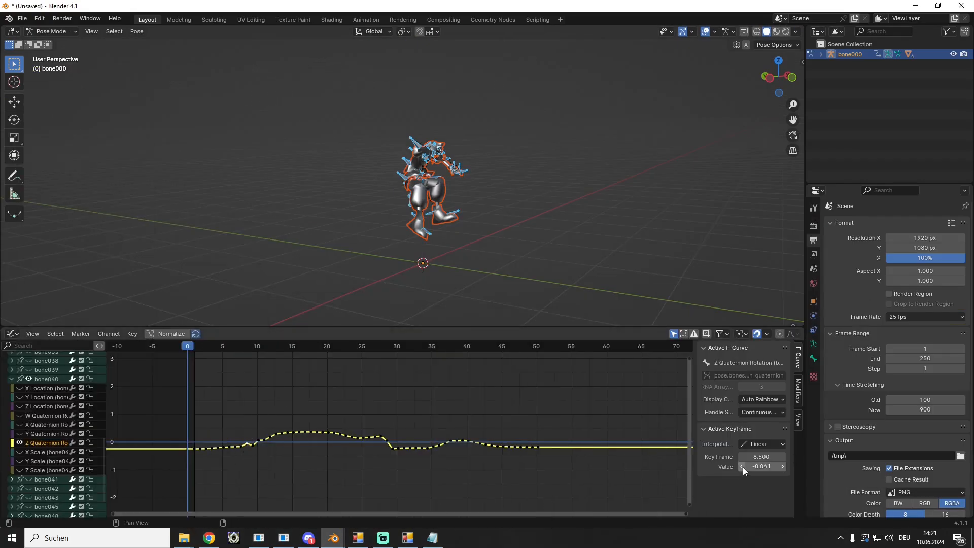
click(260, 441)
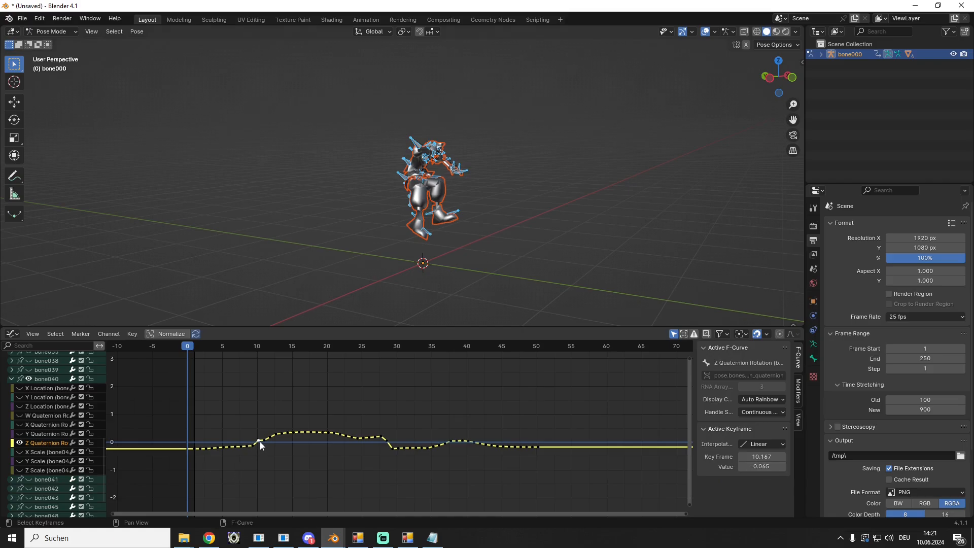
click(739, 466)
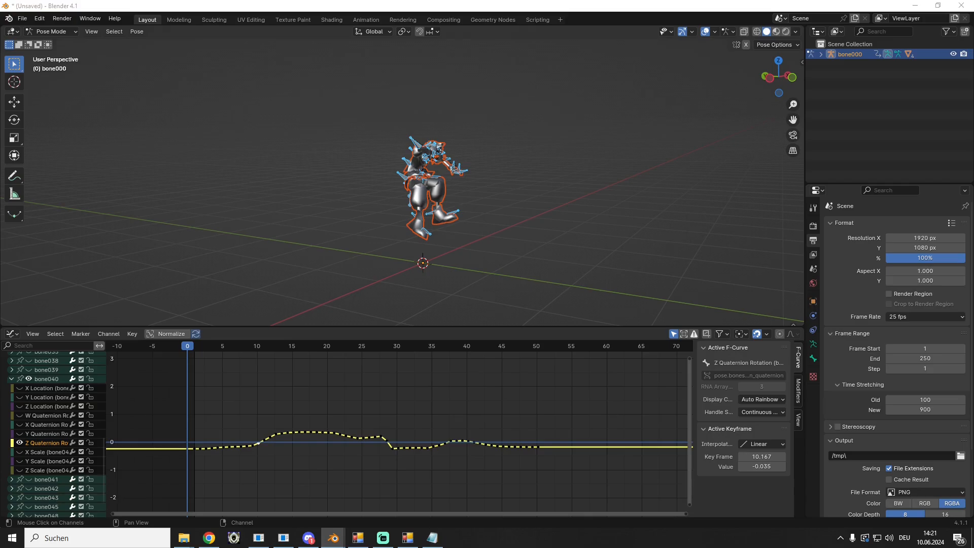
Examine bone040's Z Quaternion keyframes from frame 27.667 onward, checking the values around frames 29 to 36
drag(572, 419, 388, 469)
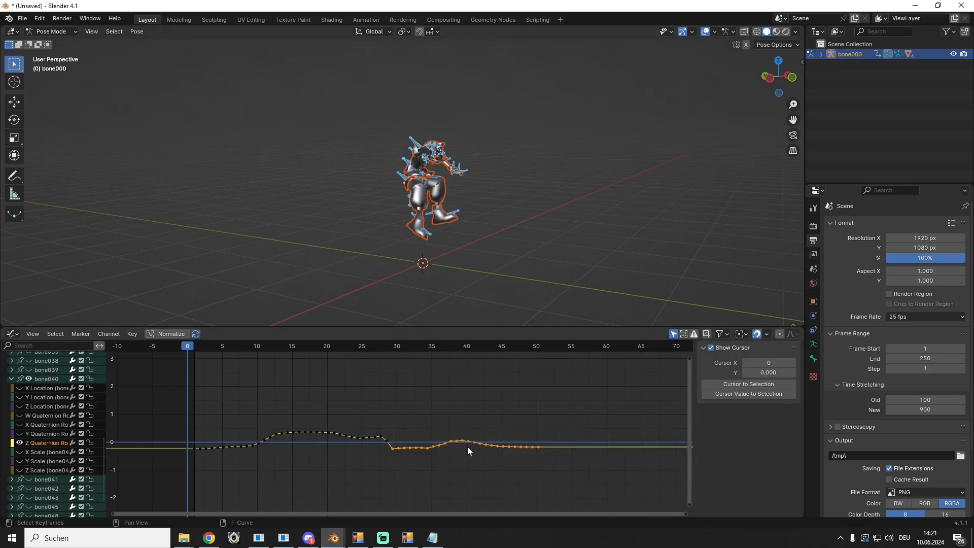
click(421, 464)
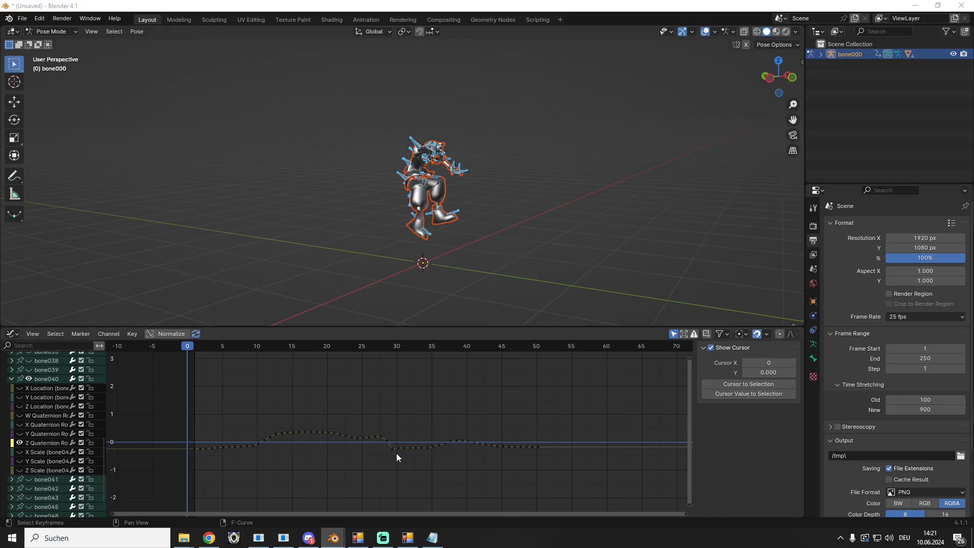
click(433, 447)
click(437, 445)
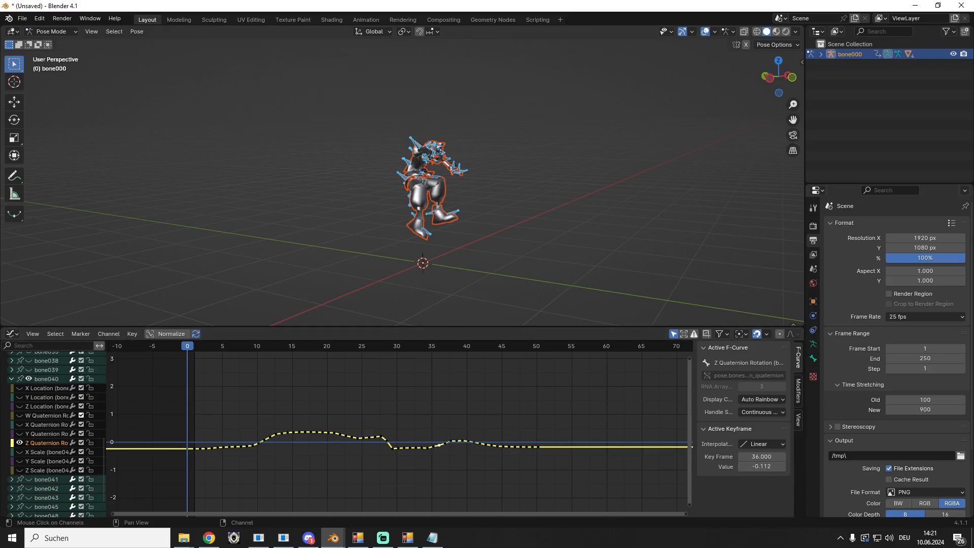
click(427, 448)
click(394, 448)
click(380, 437)
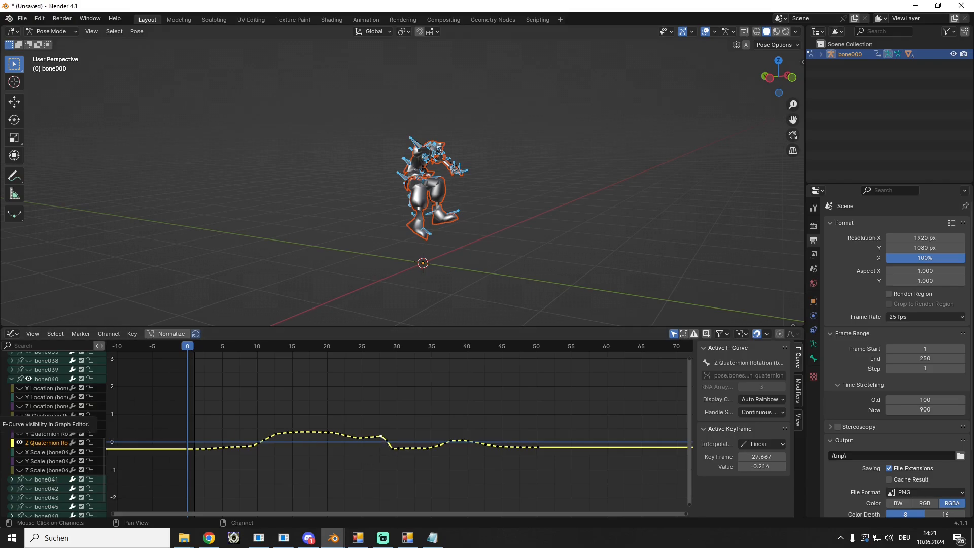
Select all of bone040's Z Quaternion keyframes after frame 28.5 and mirror them over value 0
click(421, 424)
drag(388, 456, 578, 424)
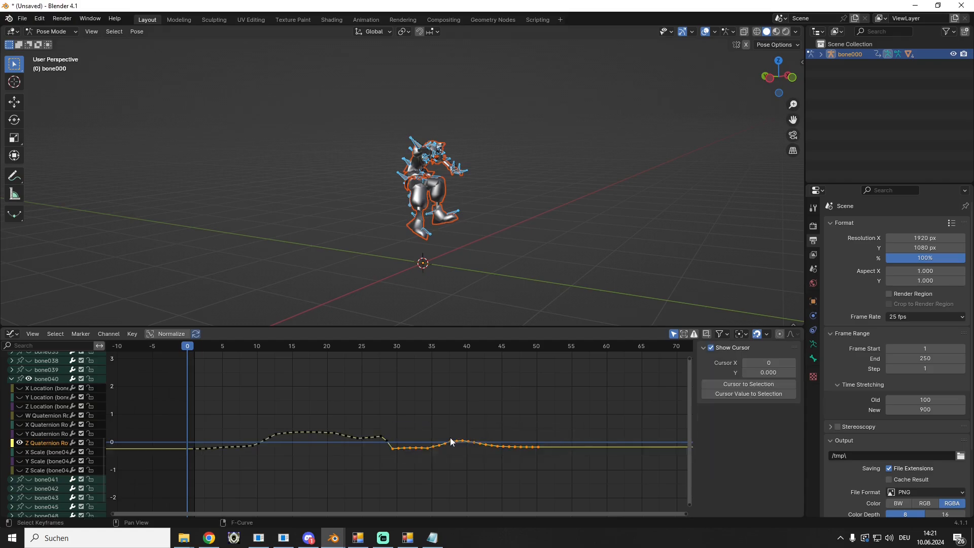
right_click(449, 437)
mouse_move(450, 437)
click(509, 471)
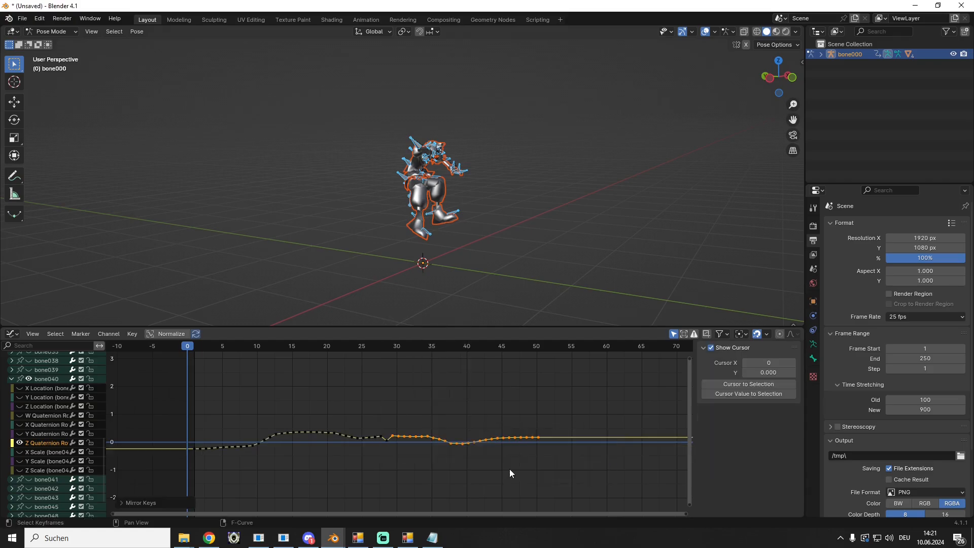
Raise bone040's Z Quaternion keyframe at frame 28.5 to 0.247, hide the curve and collapse bone040's channels
click(386, 438)
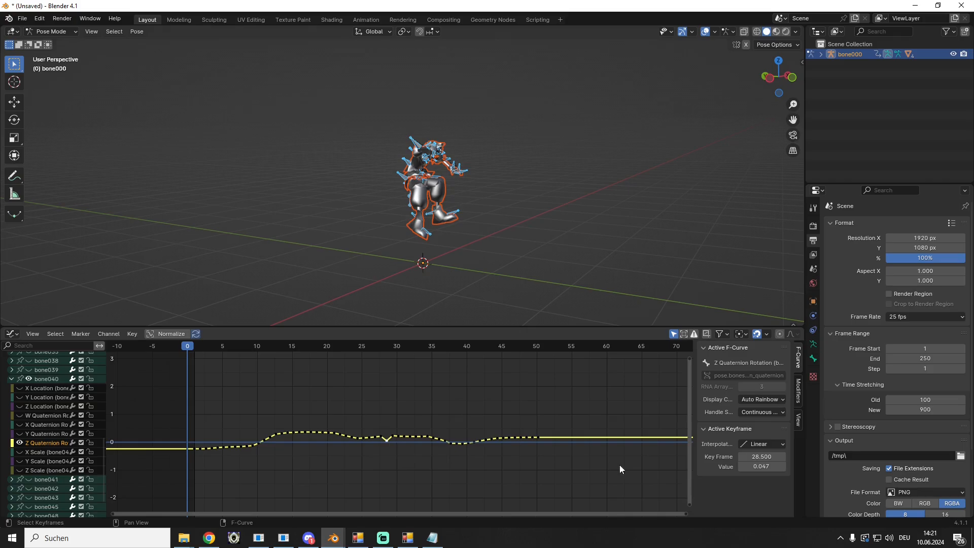
click(782, 467)
right_click(20, 445)
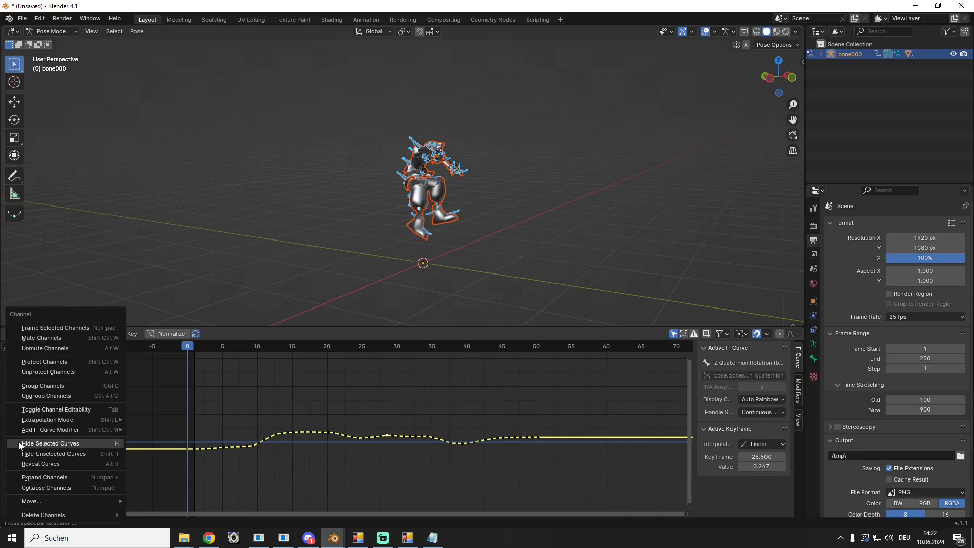
click(21, 446)
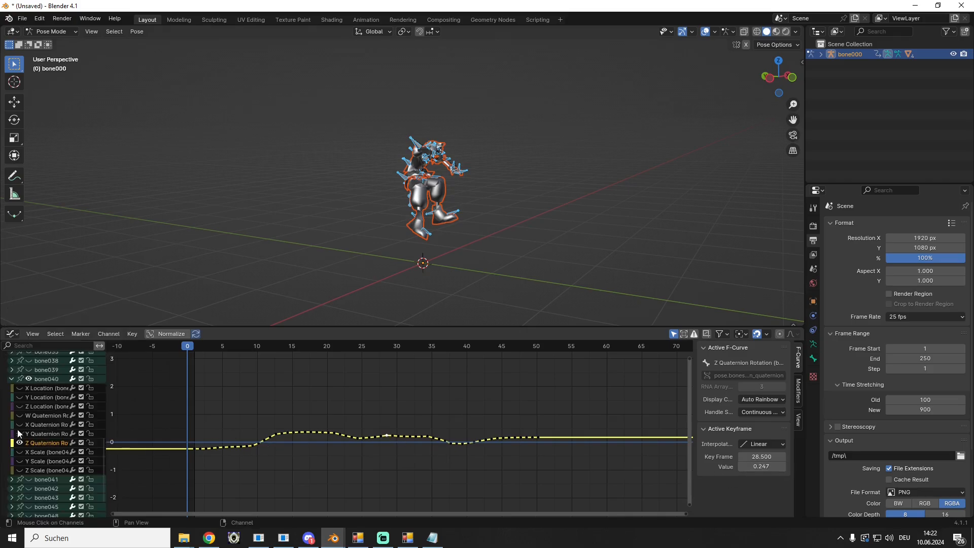
click(11, 379)
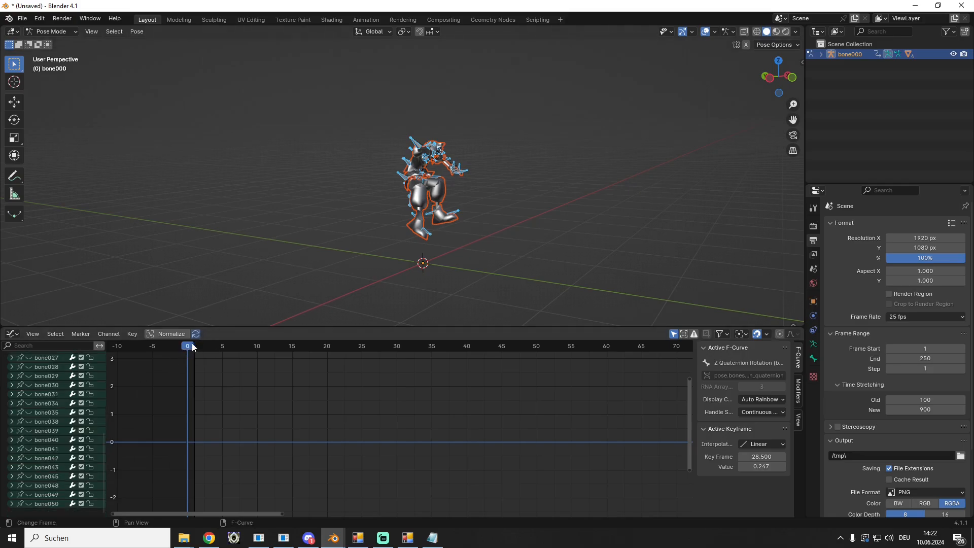
Play the animation to check the repaired rotations, and return to frame 0
key(space)
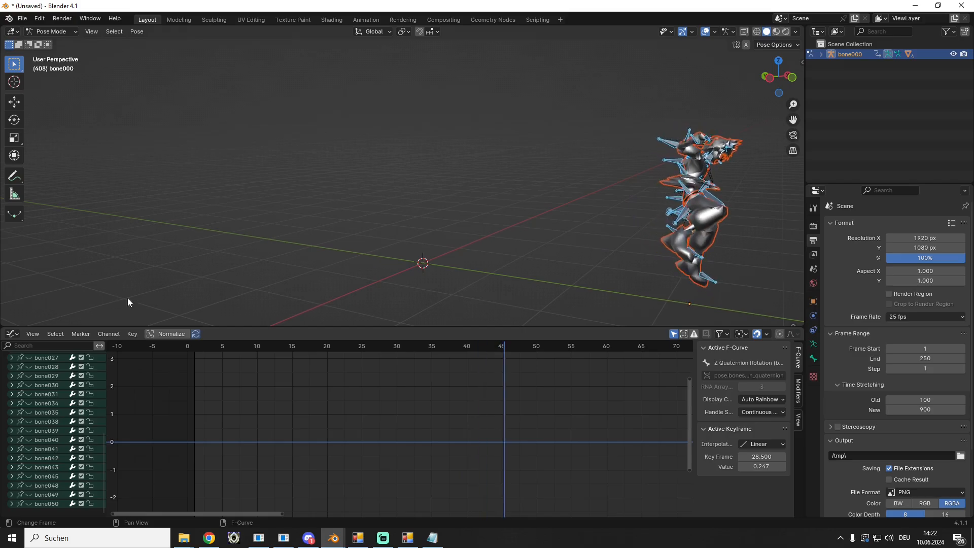
drag(127, 298, 187, 314)
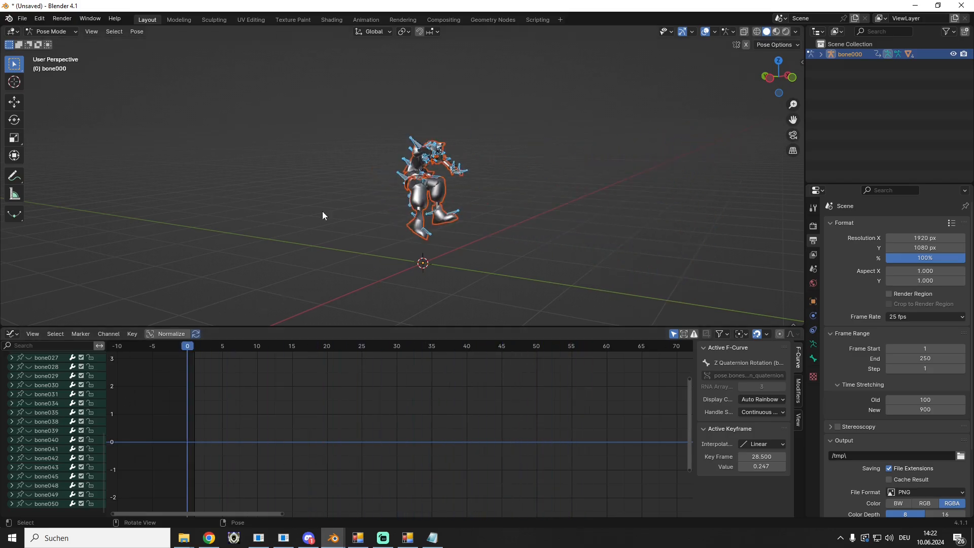
middle_drag(322, 215, 298, 219)
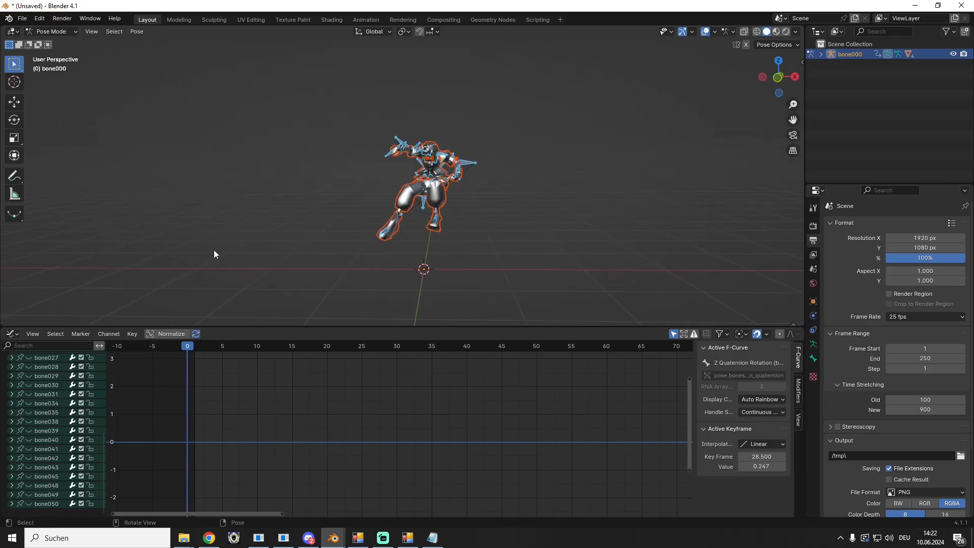
Review the bone channel list through bone050, checking bone002, bone040, bone034, bone038 and bone013 to bone015
scroll(34, 418, up, 10)
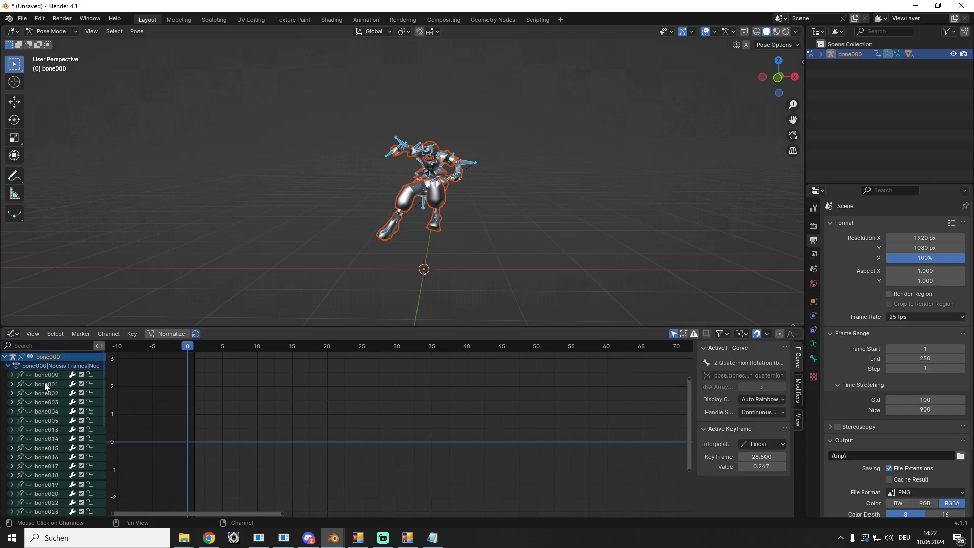
click(47, 393)
scroll(47, 394, down, 10)
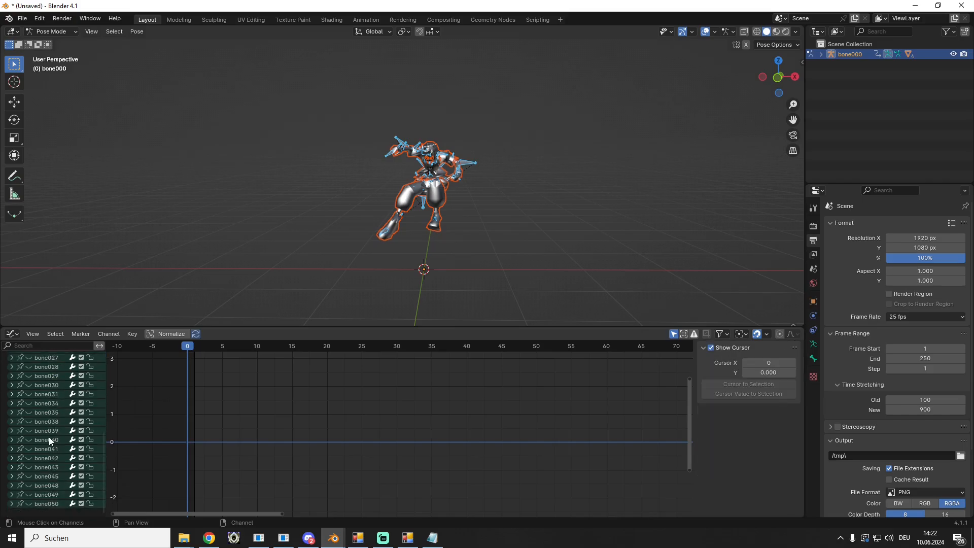
click(49, 439)
scroll(49, 439, up, 1)
click(56, 424)
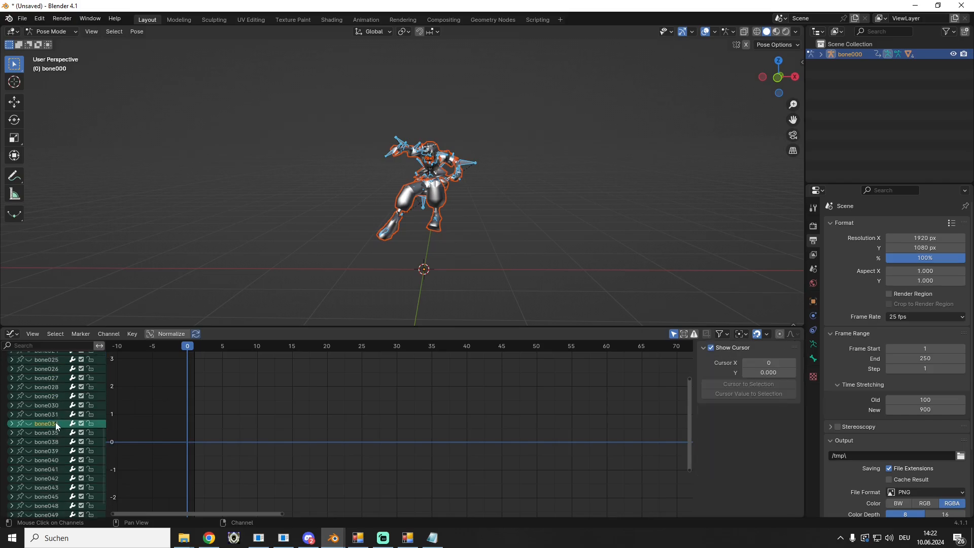
click(55, 442)
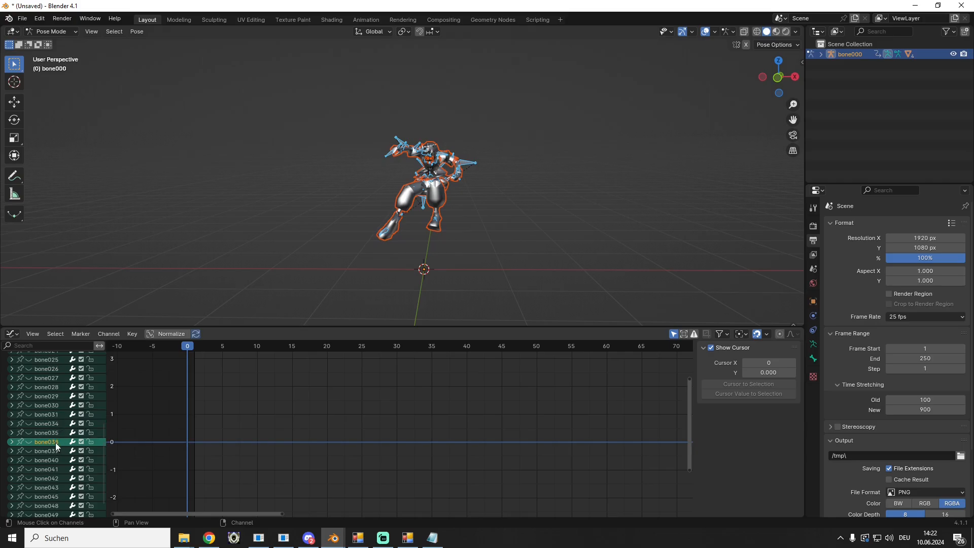
scroll(56, 443, up, 6)
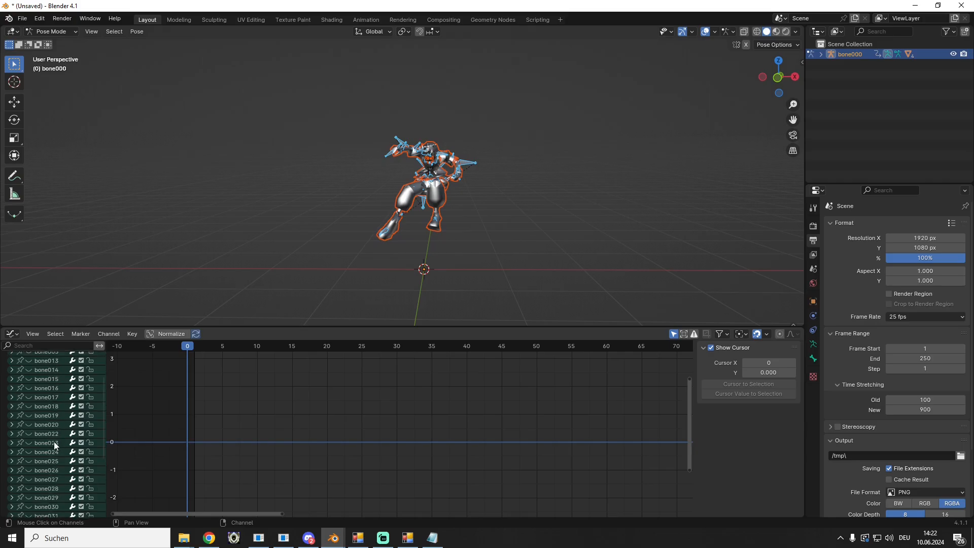
click(51, 381)
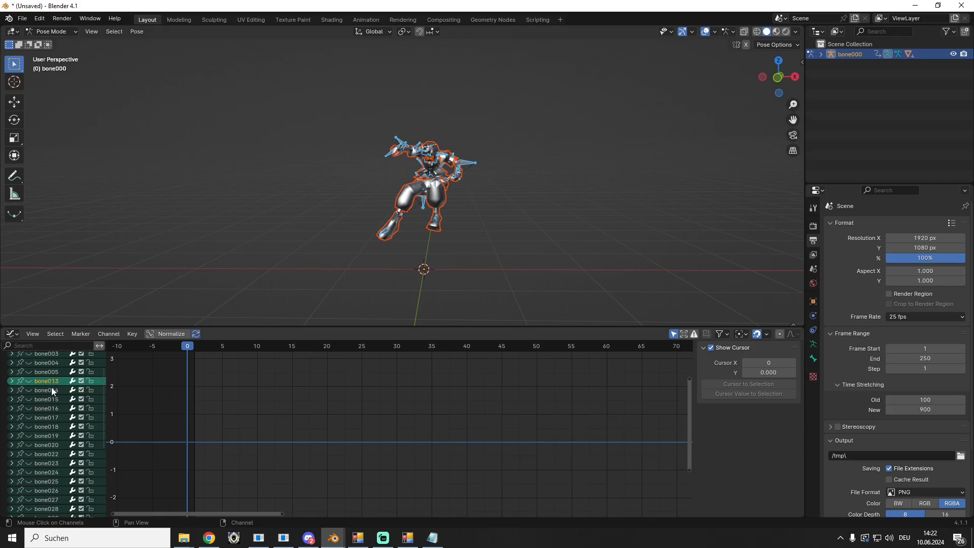
click(49, 391)
click(47, 400)
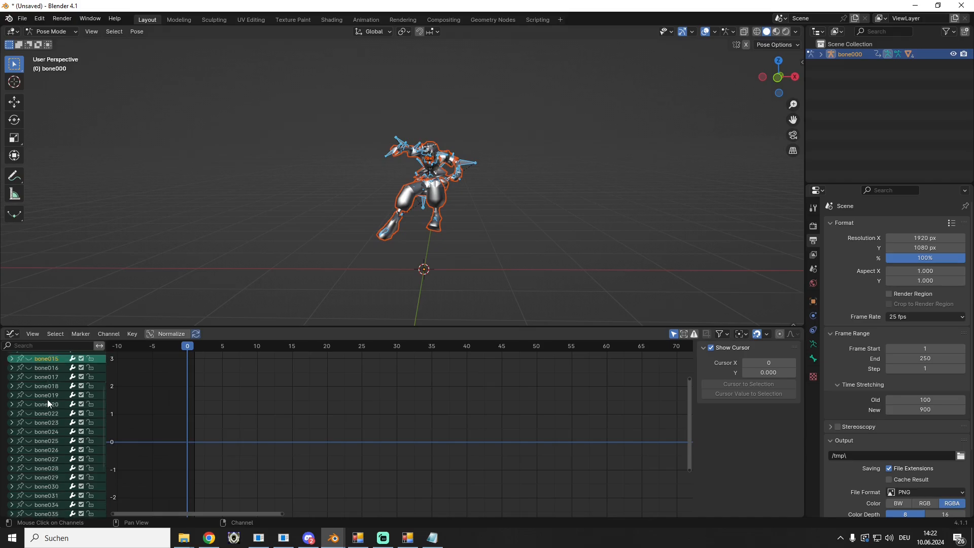
right_click(47, 400)
click(47, 396)
scroll(53, 403, down, 5)
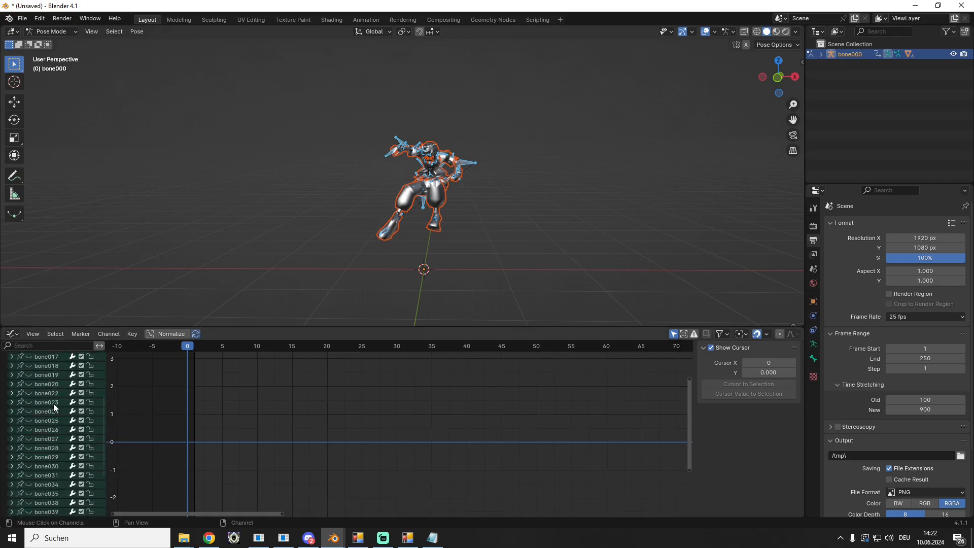
scroll(53, 406, down, 2)
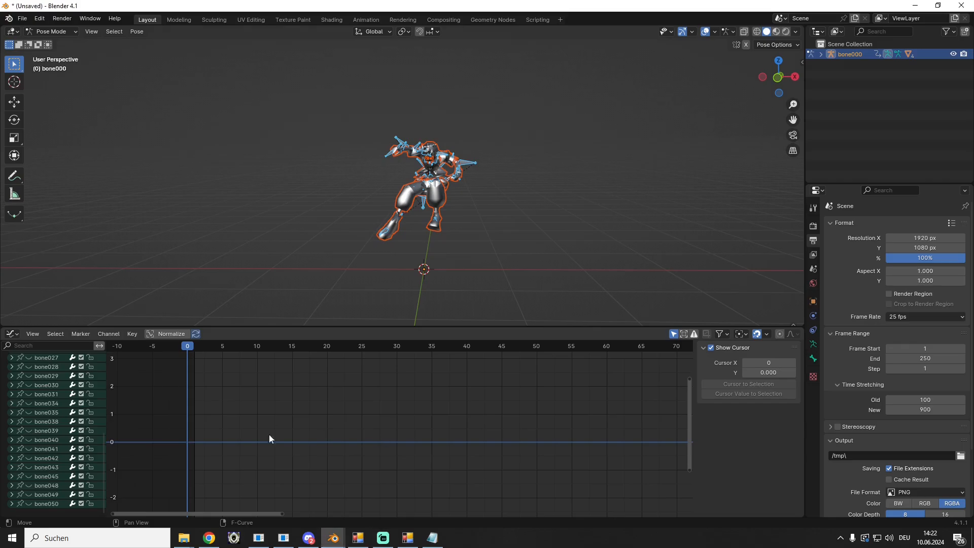
Expand bone034 in the Graph Editor, display only its W Quaternion Rotation curve and deselect all keyframes
click(54, 403)
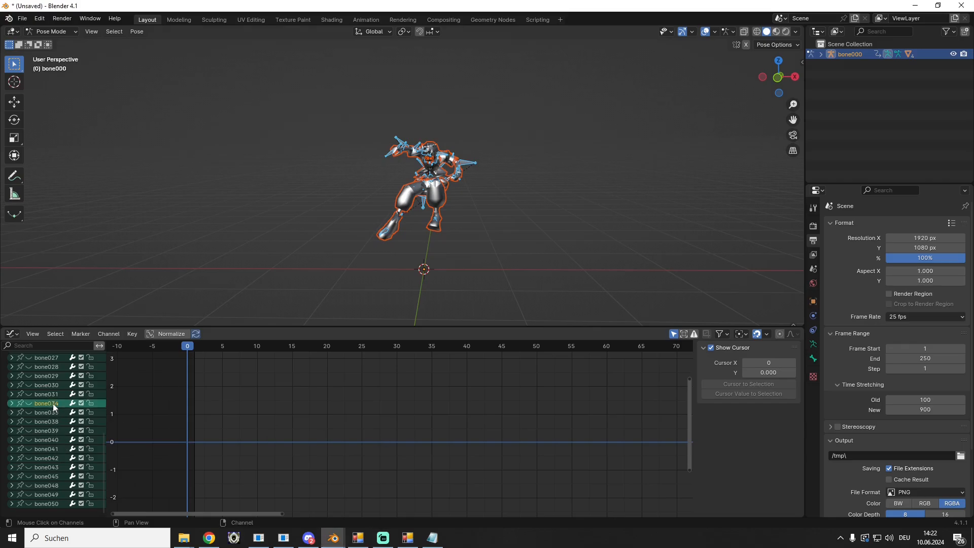
click(12, 403)
click(20, 439)
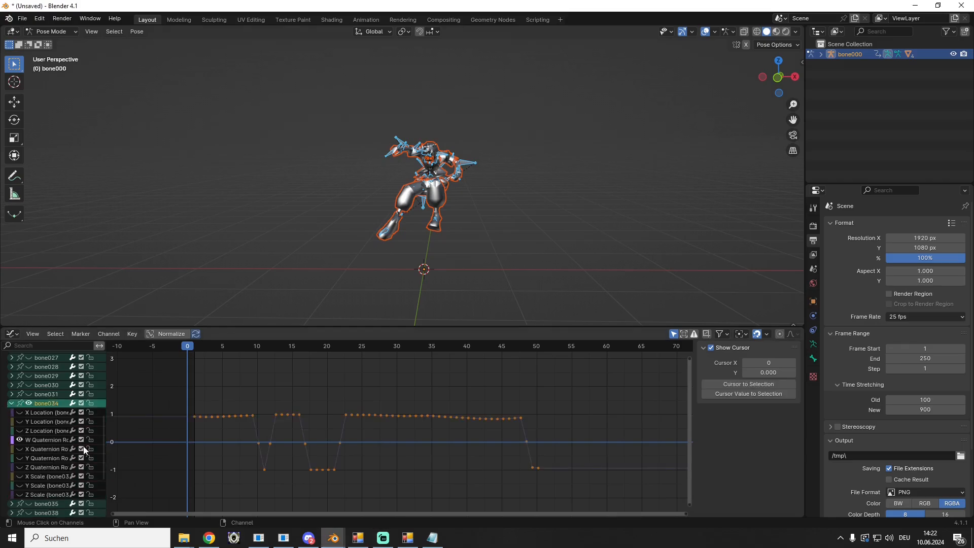
click(420, 461)
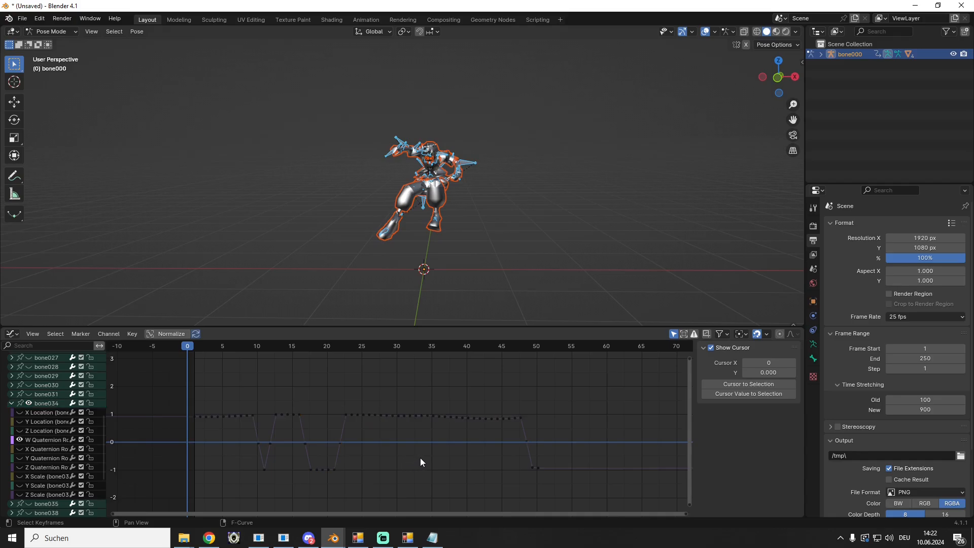
Mirror the W curve's keyframes near -1, around frames 11, 18 to 21 and 50, by value over zero
click(258, 444)
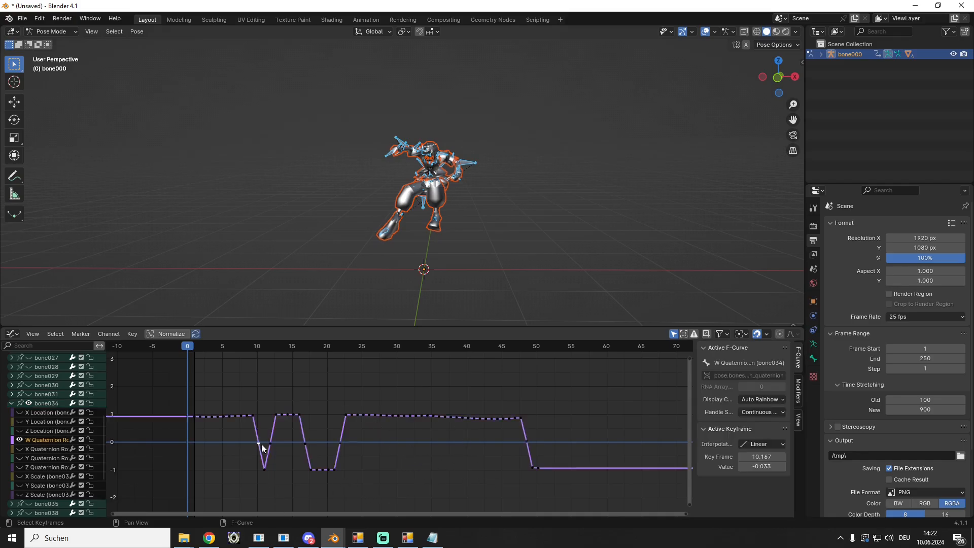
drag(227, 448, 556, 439)
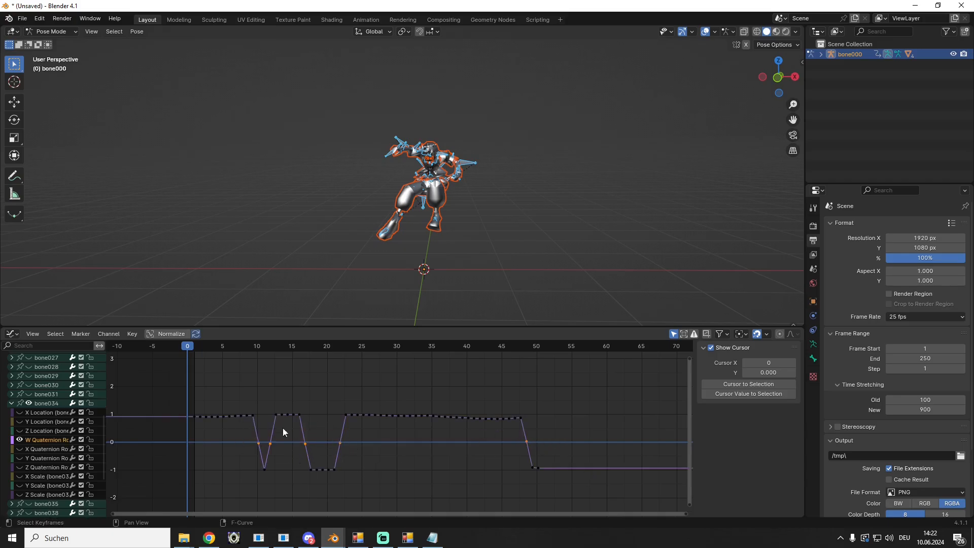
drag(239, 487, 546, 457)
right_click(324, 466)
mouse_move(320, 464)
click(386, 455)
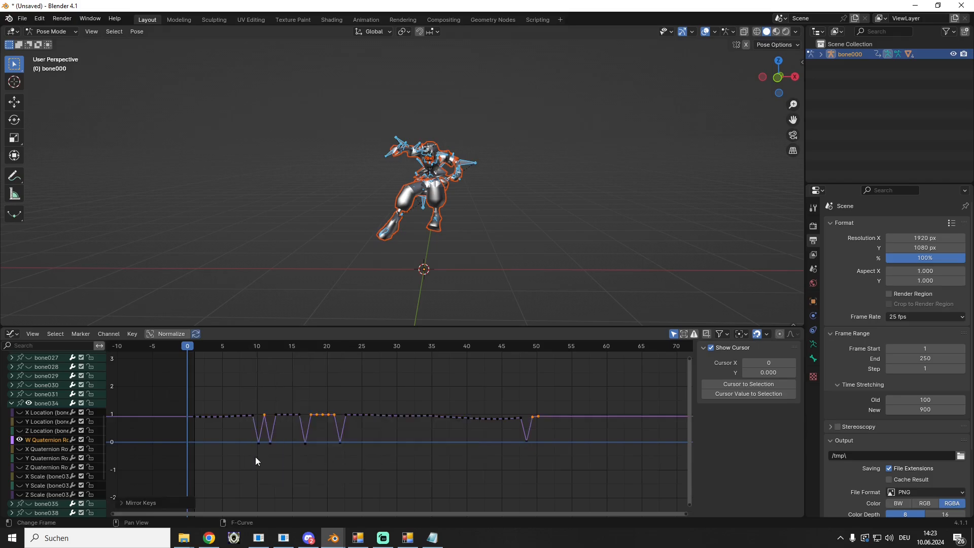
Raise the W curve's dip keyframes at frames 10.167 and 11.833 to 0.967 and 0.951
click(258, 441)
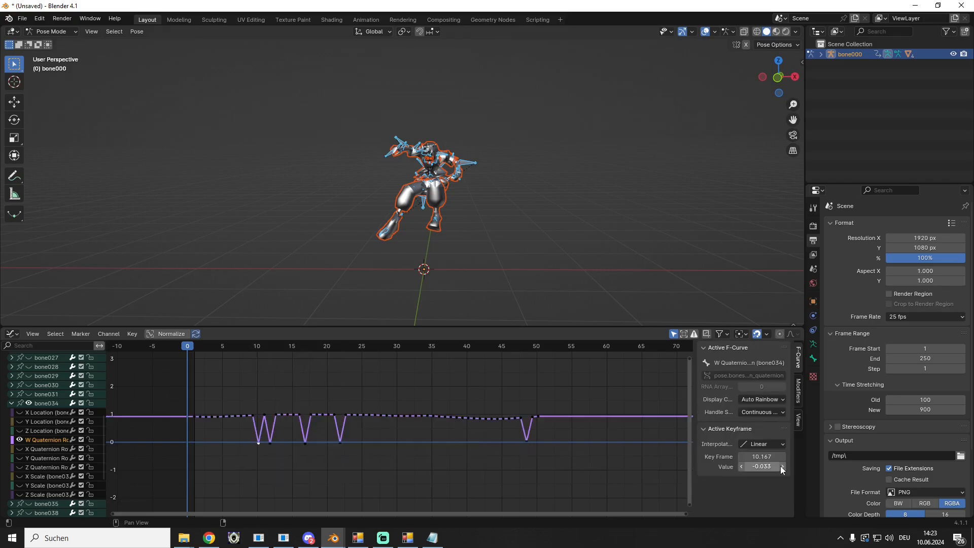
drag(258, 441, 270, 444)
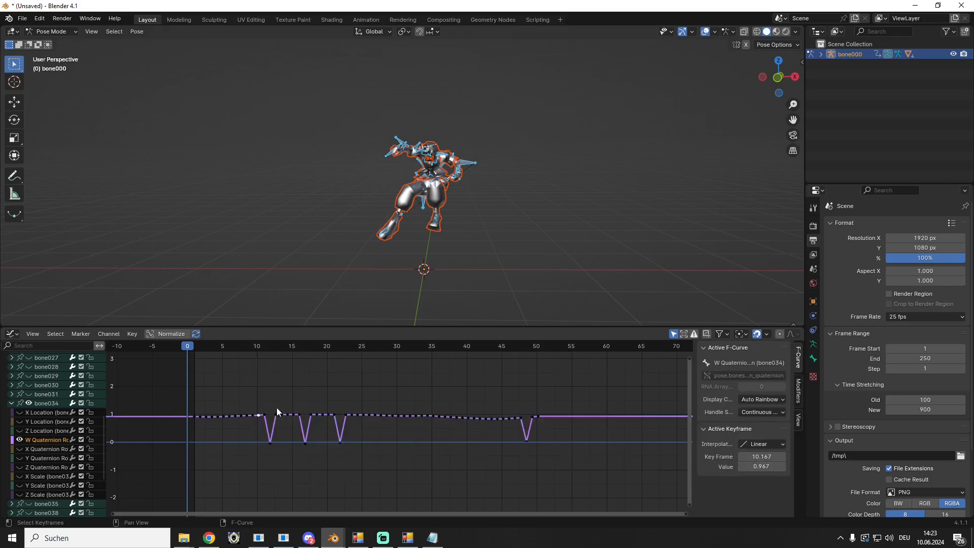
click(781, 468)
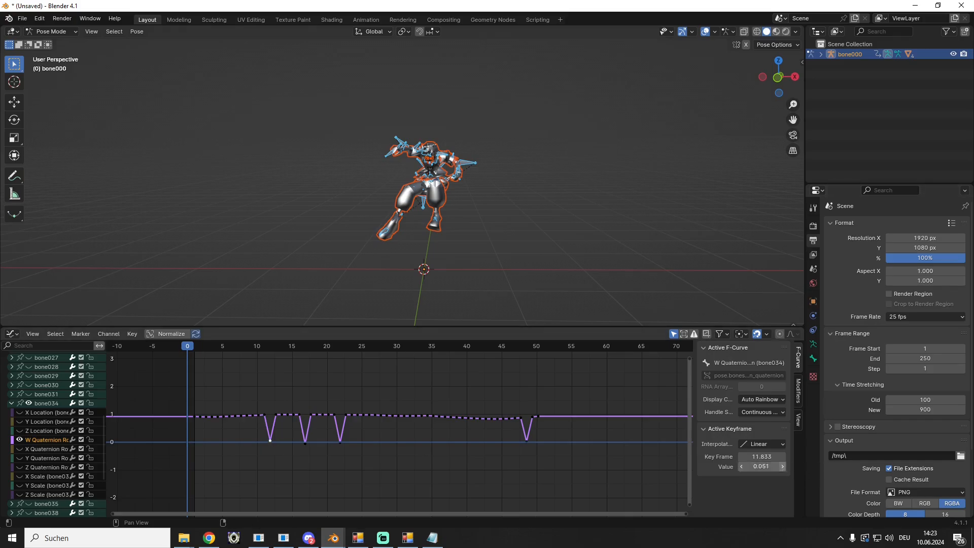
click(781, 468)
click(781, 467)
click(781, 467)
click(781, 468)
click(781, 467)
click(781, 467)
click(781, 467)
click(781, 467)
click(781, 467)
click(781, 467)
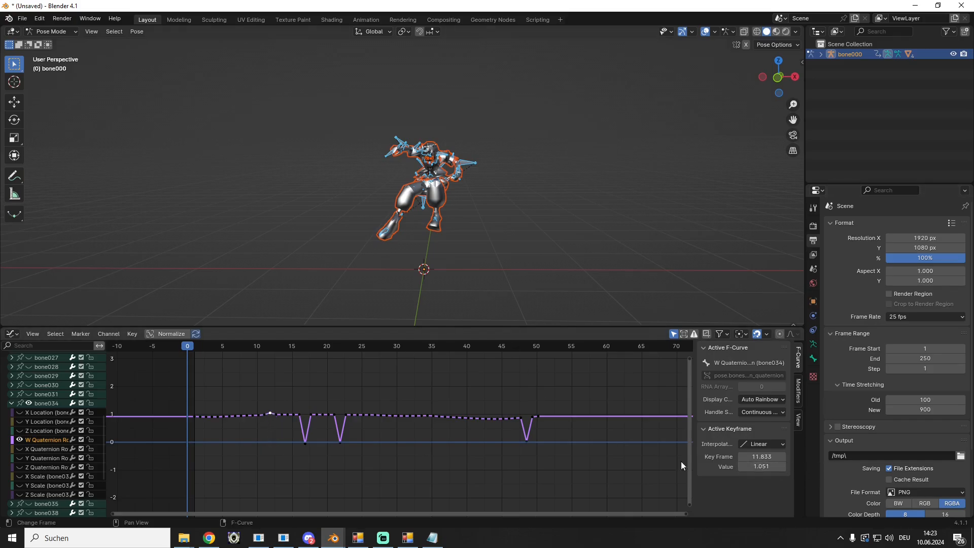
click(740, 466)
Raise the W curve's dip keyframe at frame 16.833 to 0.943
middle_drag(537, 220, 401, 175)
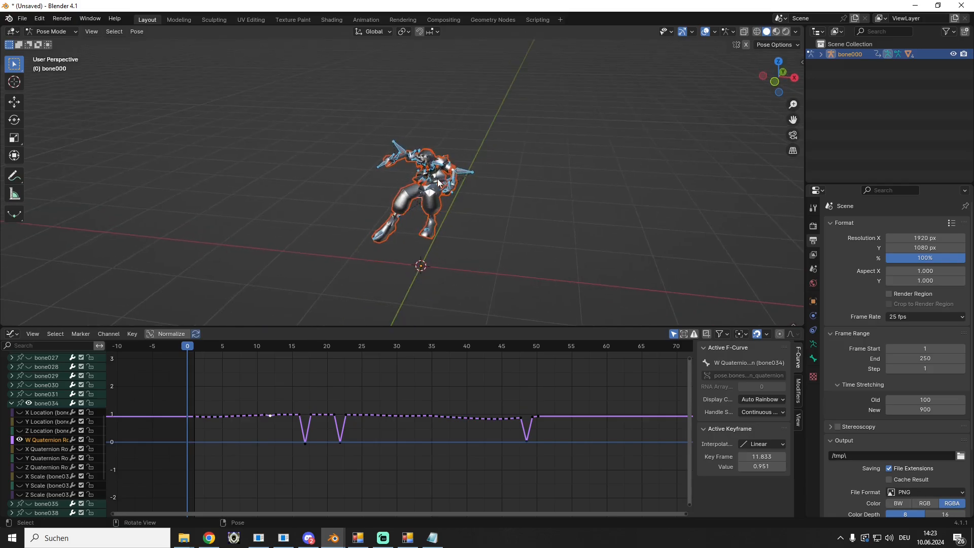
middle_drag(438, 178, 417, 204)
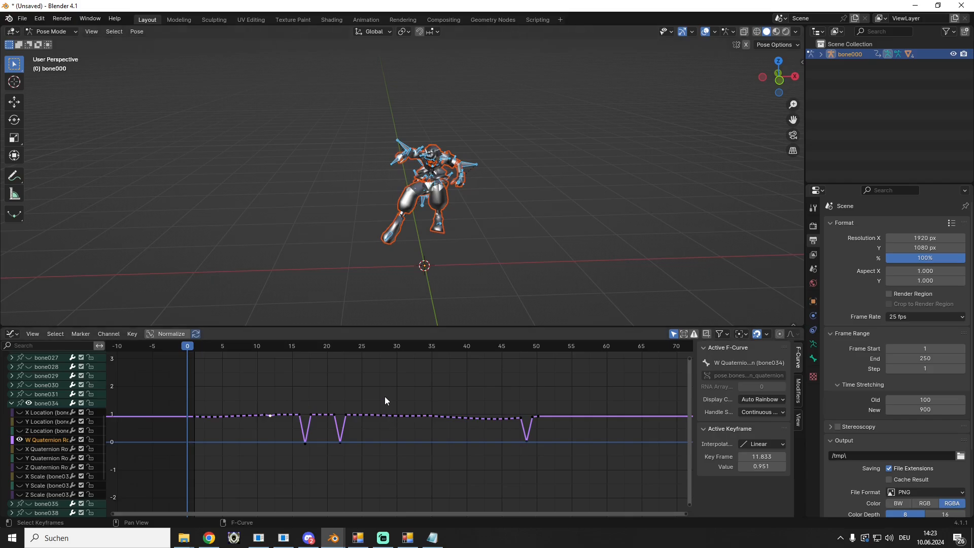
click(306, 441)
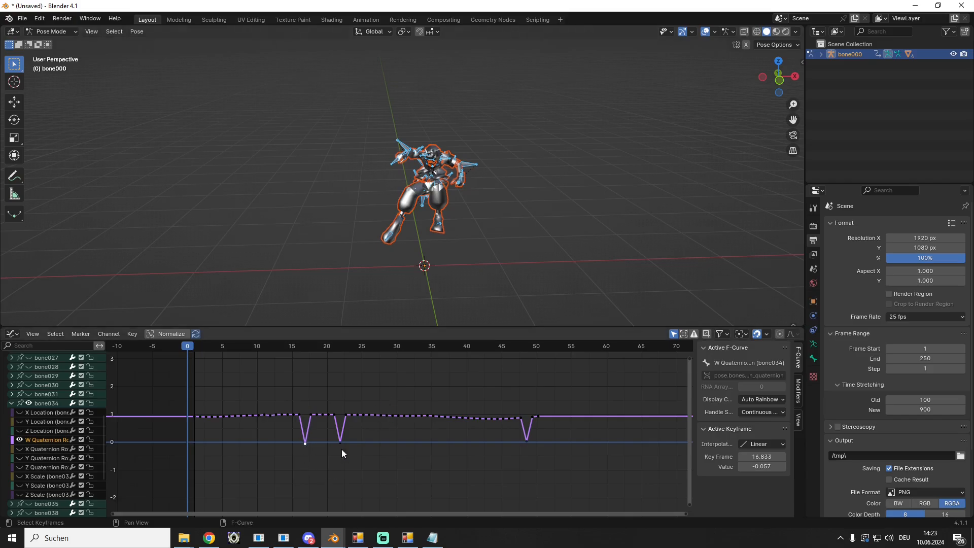
click(784, 467)
click(783, 467)
click(783, 467)
click(784, 467)
click(783, 467)
click(783, 467)
click(783, 467)
click(784, 467)
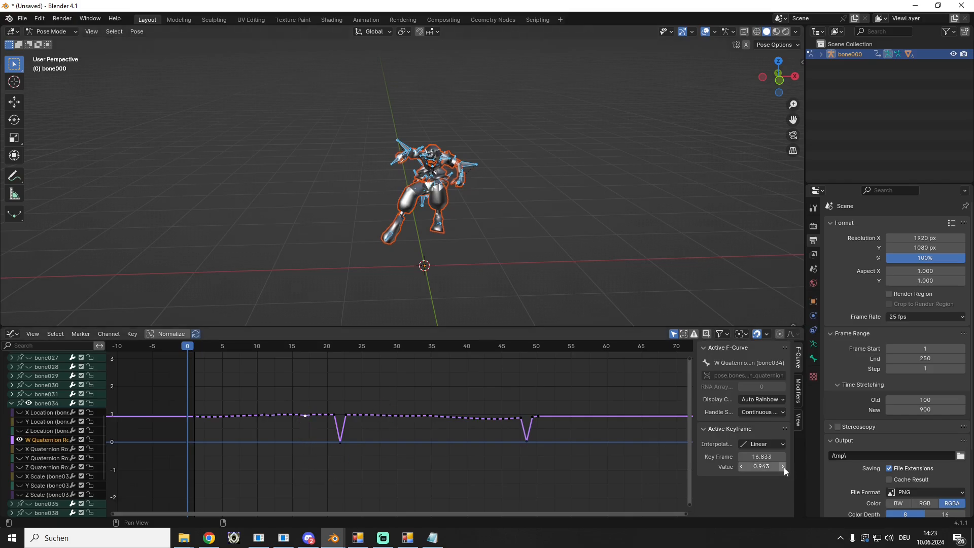
click(784, 467)
click(783, 467)
click(740, 467)
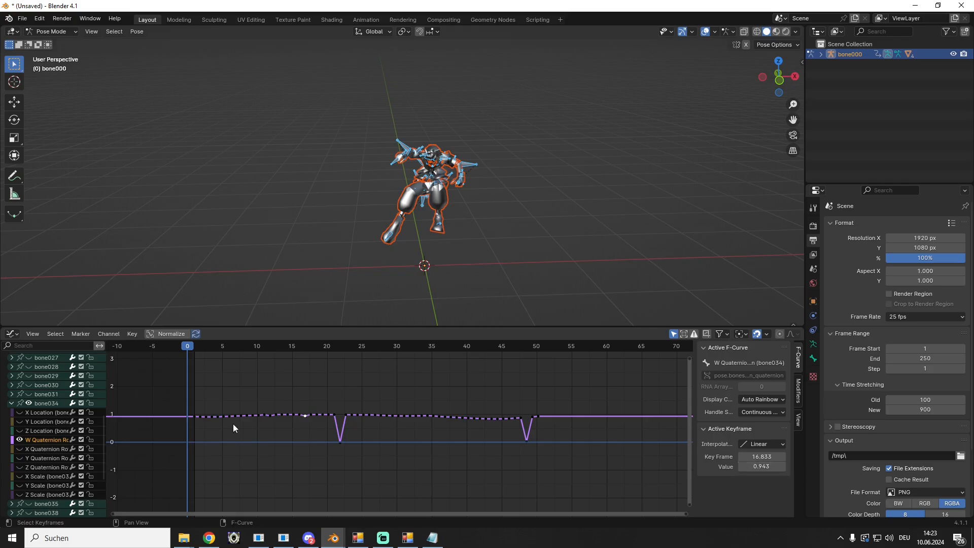
Raise the W curve's dip keyframe at frame 21.833 to 0.984
click(341, 443)
click(783, 467)
click(784, 467)
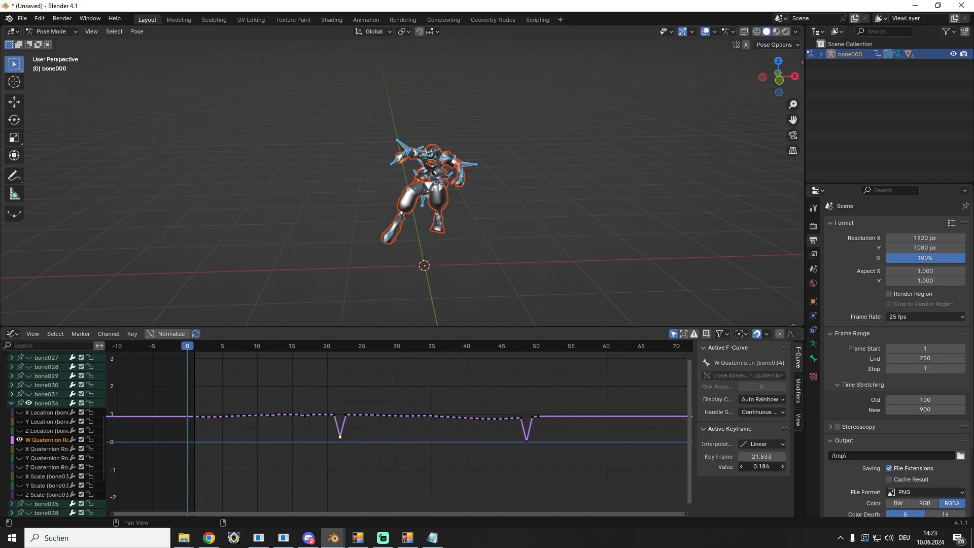
click(783, 466)
click(783, 466)
click(783, 466)
click(783, 466)
click(783, 466)
click(783, 466)
click(783, 466)
click(783, 466)
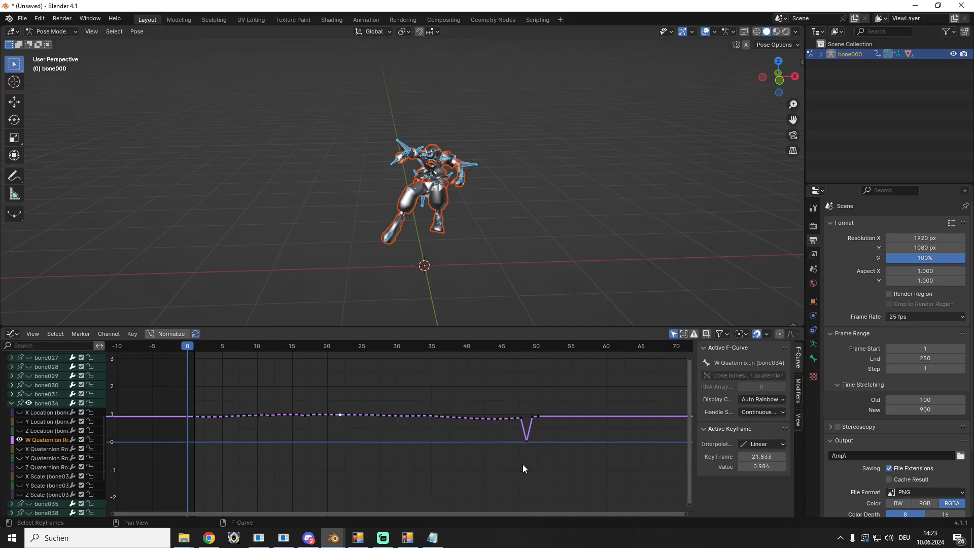
Raise the W curve's last dip keyframe, at frame 48.5, to 0.922
click(526, 439)
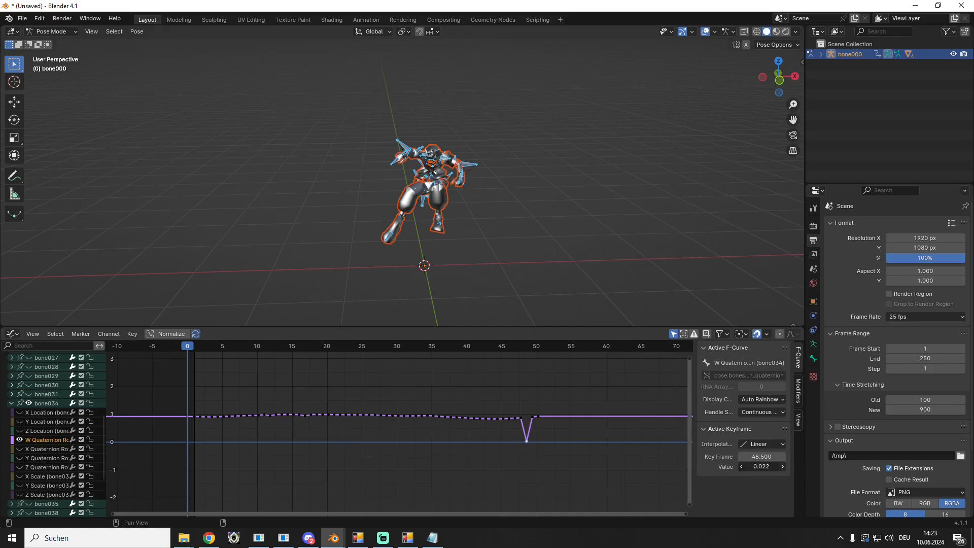
click(782, 466)
click(783, 466)
click(783, 466)
click(783, 466)
click(783, 466)
click(783, 466)
click(783, 466)
click(782, 466)
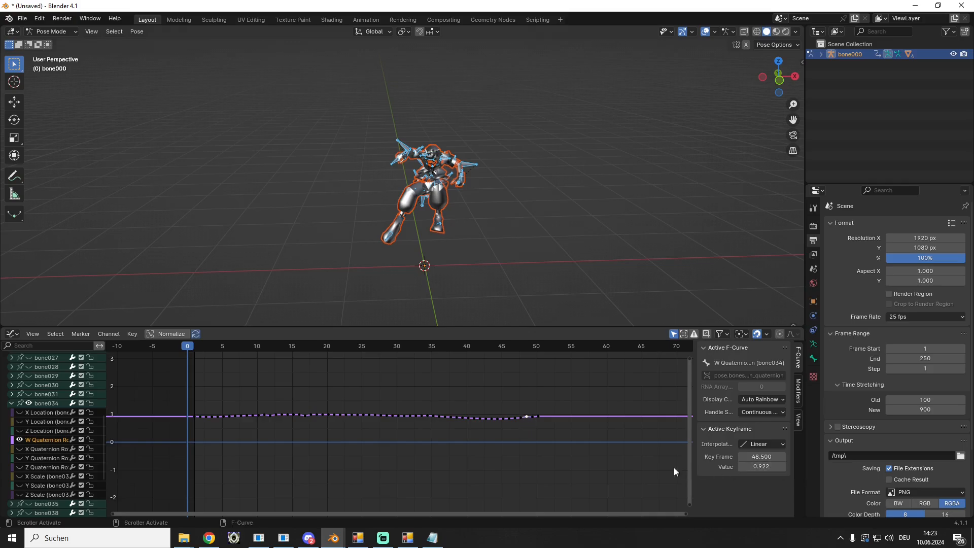
Display bone034's X Quaternion Rotation curve alone and remove the minus sign from its keyframe value at frame 11
click(19, 448)
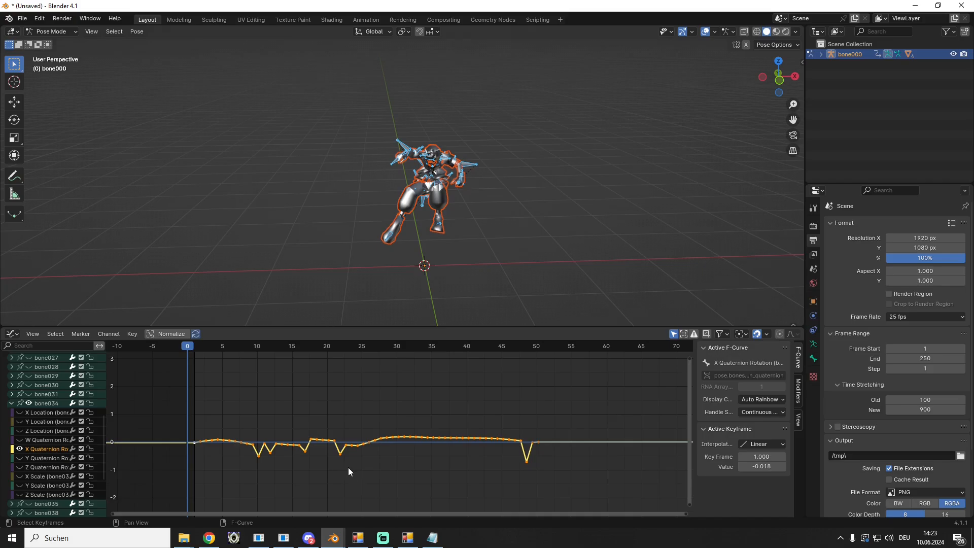
click(272, 427)
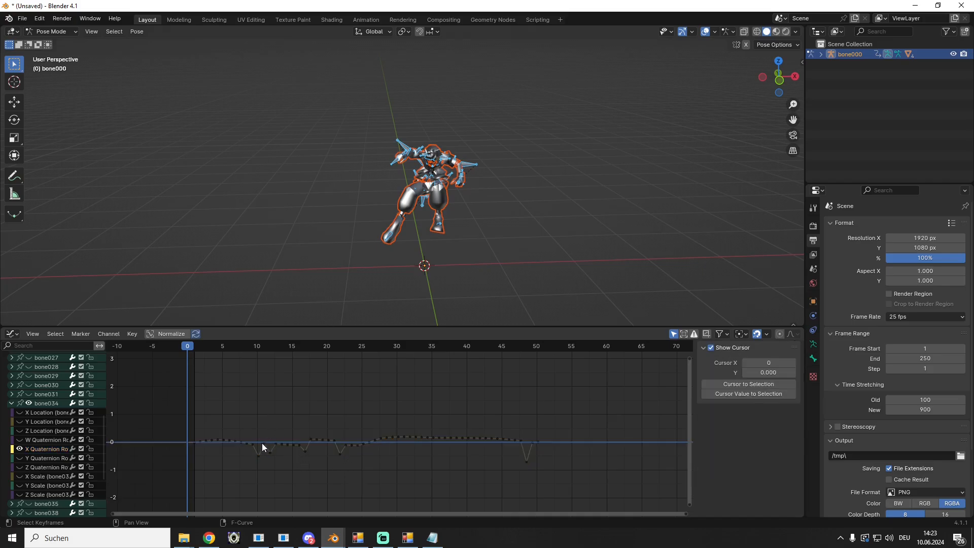
click(264, 443)
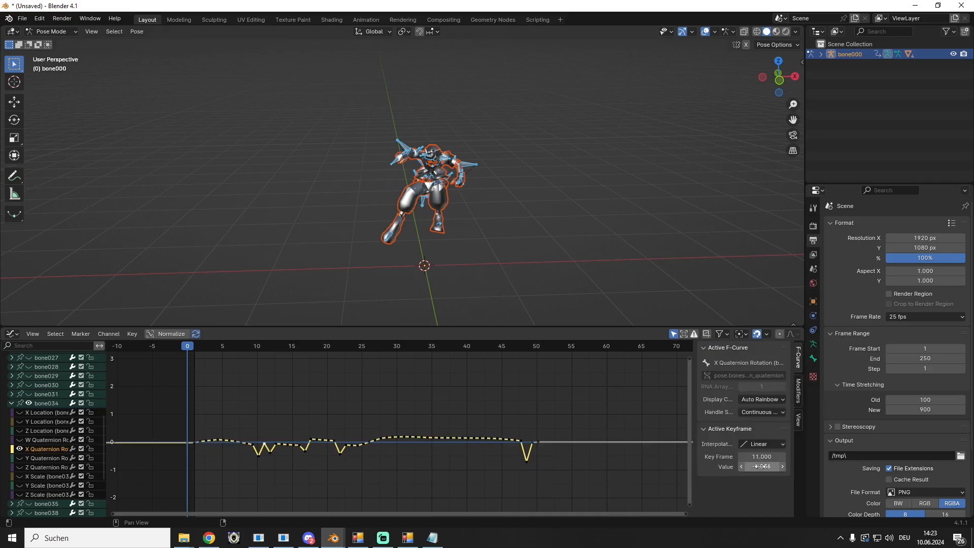
click(741, 467)
click(738, 467)
key(Delete)
key(Return)
Mirror the X curve's keyframes between about frames 18 and 21 by values over zero value
click(310, 428)
key(b)
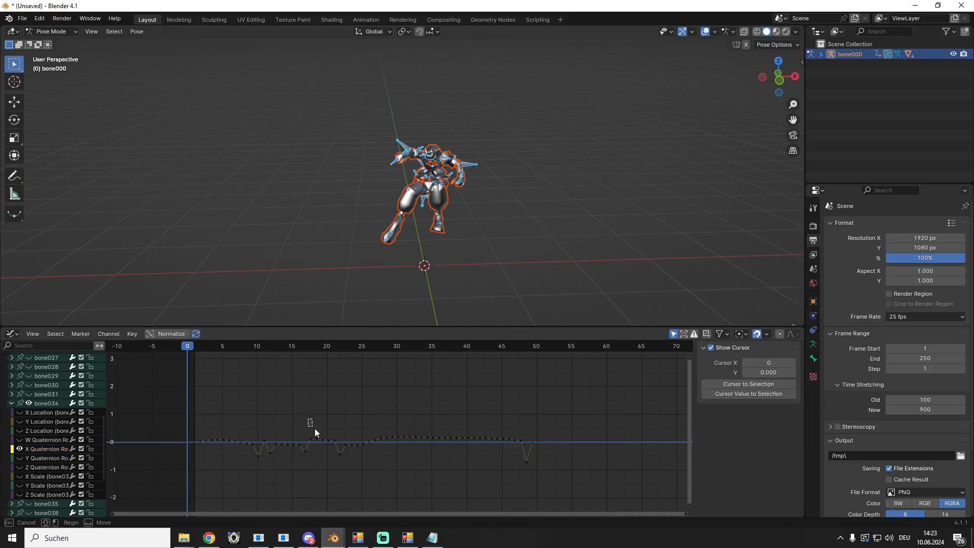
drag(328, 445, 332, 441)
right_click(333, 441)
mouse_move(333, 441)
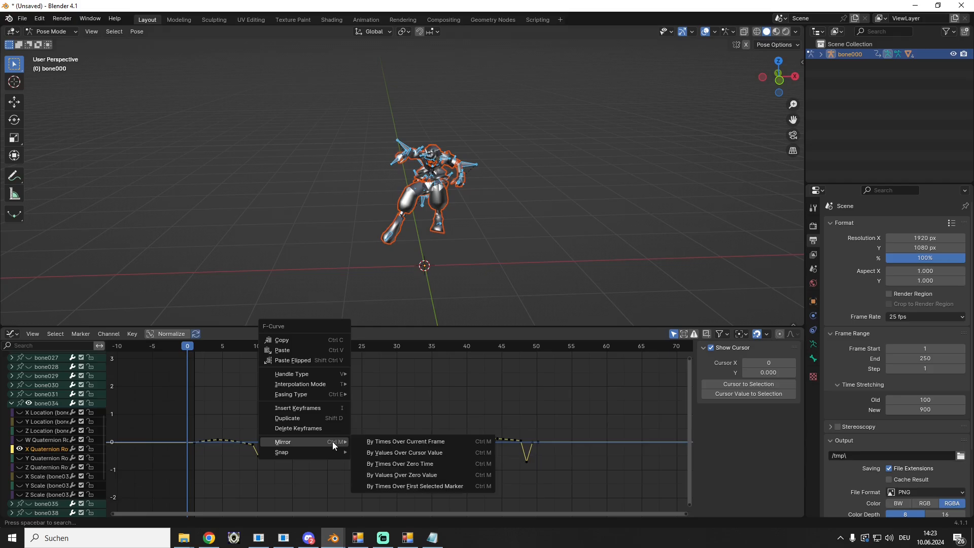
click(449, 474)
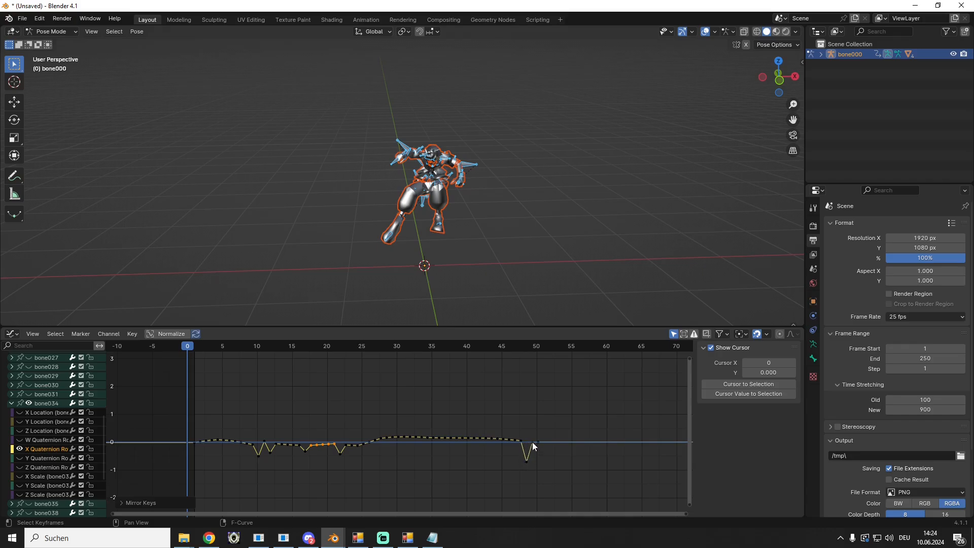
Mirror the X curve's final keyframes around frame 50 by value over zero
click(548, 430)
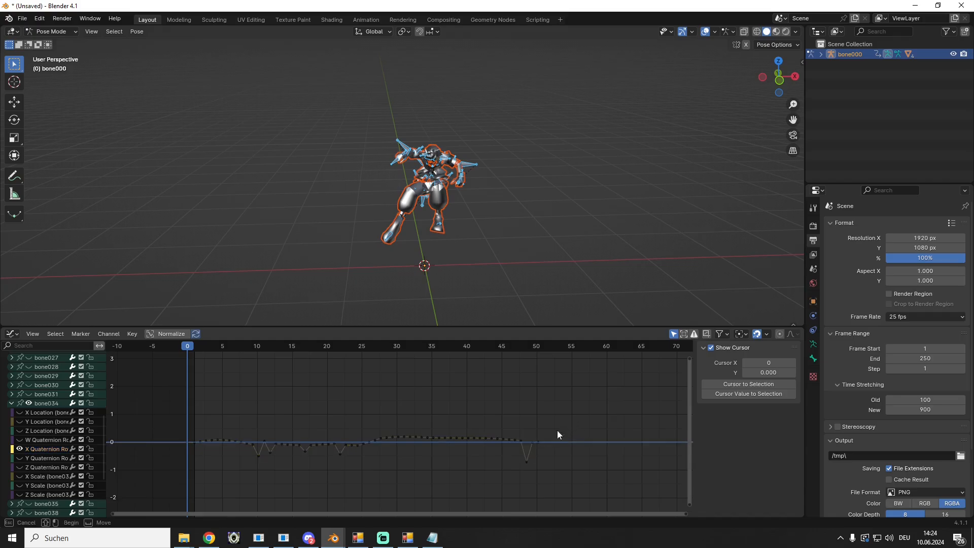
drag(564, 422, 530, 447)
right_click(532, 436)
mouse_move(533, 438)
click(590, 467)
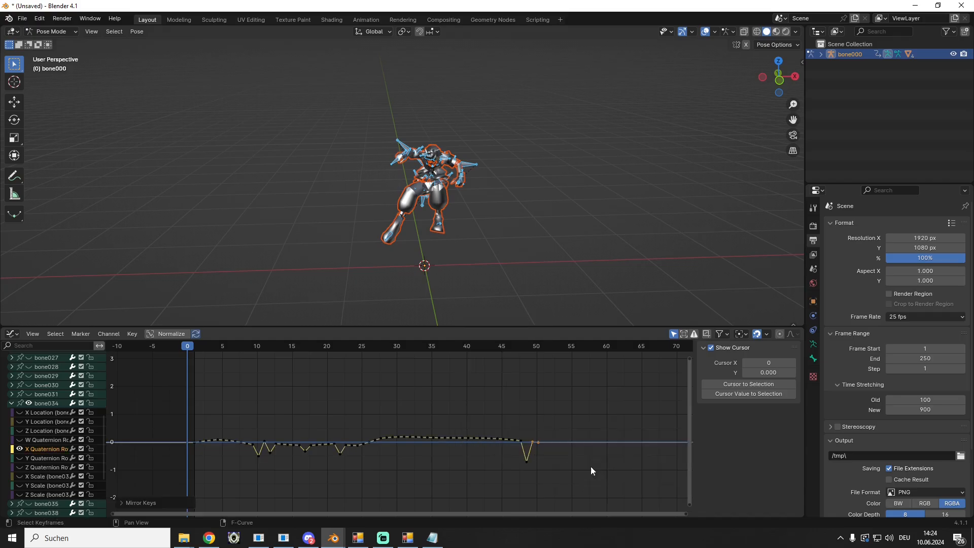
Set the X curve's keyframe at frame 48.5 to -0.009 and raise the dip near frame 22 level with its neighbours
click(527, 462)
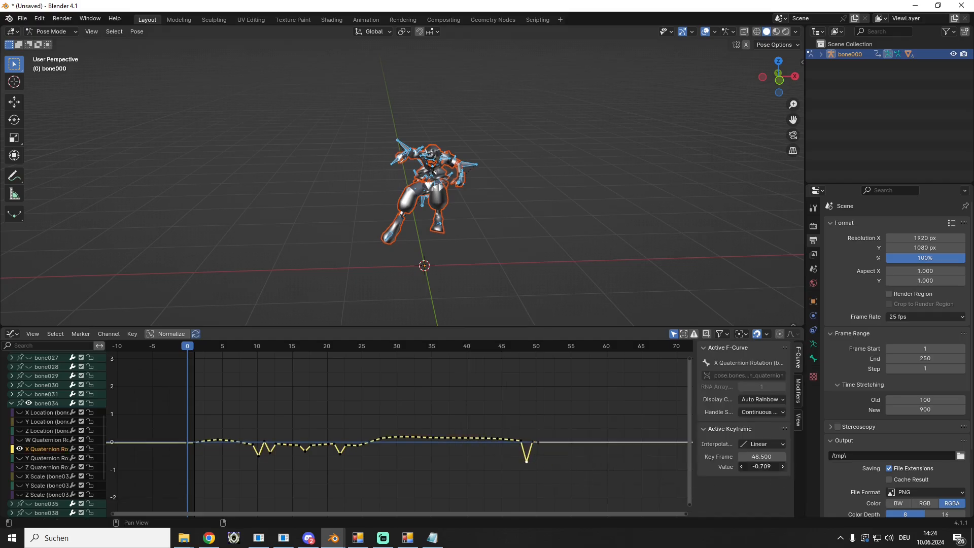
drag(778, 469, 744, 458)
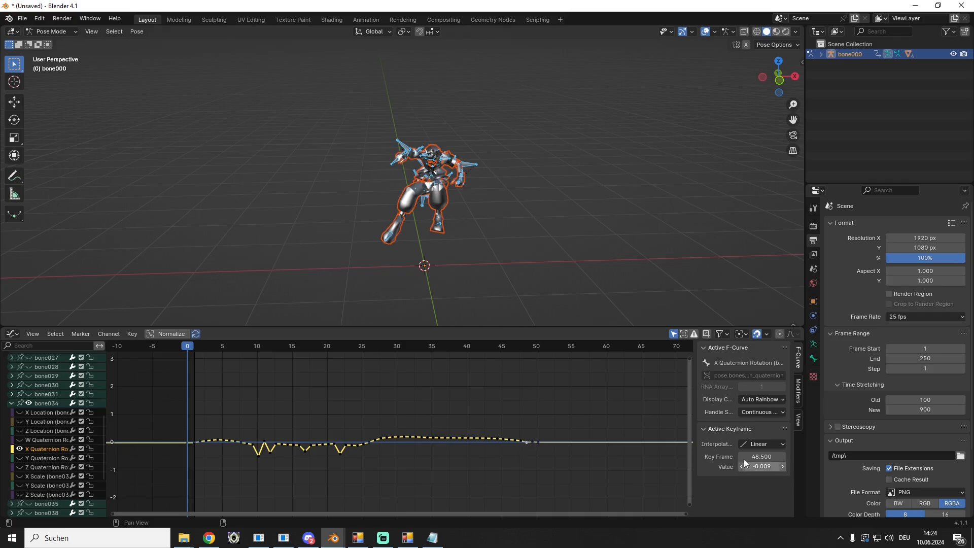
click(338, 452)
click(783, 467)
Raise the X curve's dip keyframes at frames 16.833 and 11.833 in line with the neighbouring keyframes
click(305, 449)
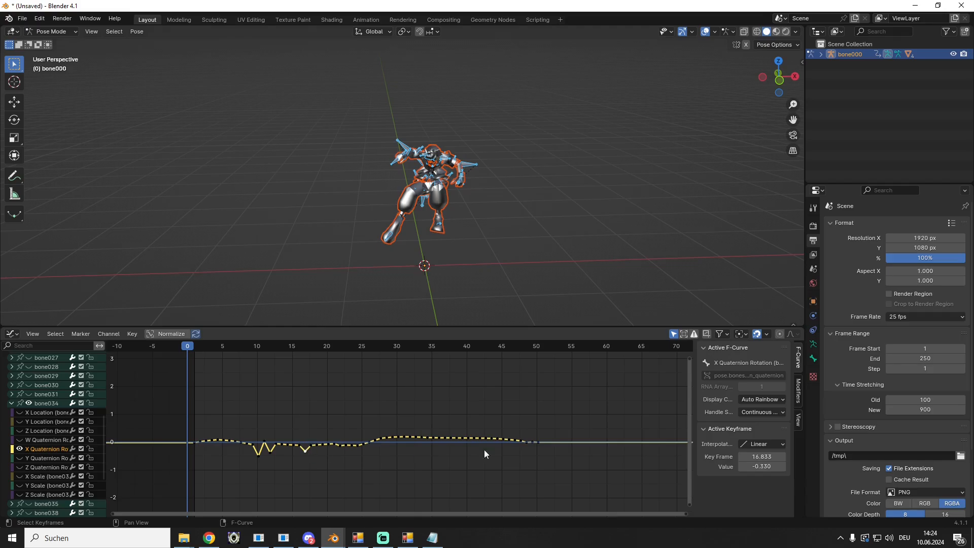
click(782, 466)
click(782, 466)
click(781, 466)
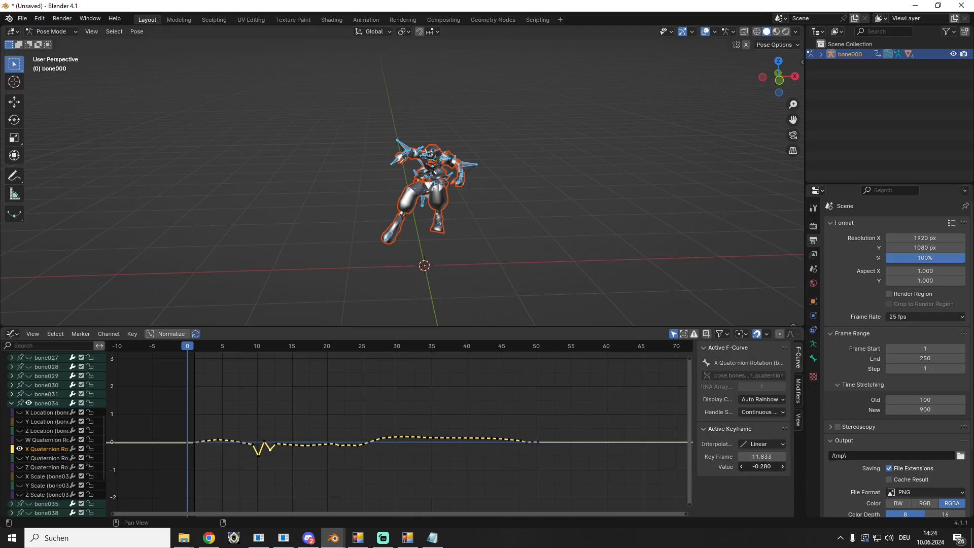
click(781, 466)
click(782, 466)
click(783, 466)
Raise the X curve's remaining dip keyframe at frame 10.167 to match the surrounding keyframes
click(256, 453)
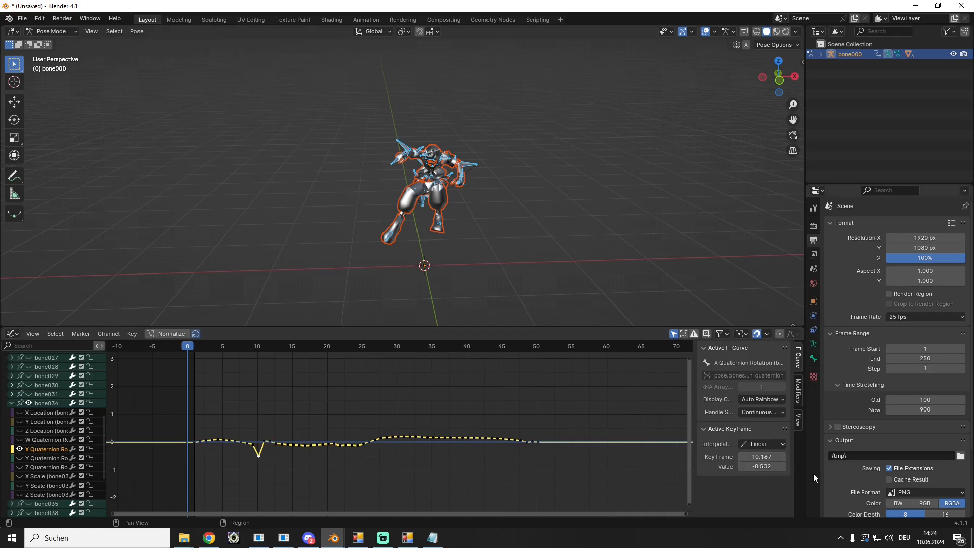
click(781, 466)
click(781, 466)
click(781, 466)
click(782, 466)
Display only bone034's Y Quaternion Rotation curve and change its keyframe at frame 11 to positive 0.005
click(19, 448)
click(19, 458)
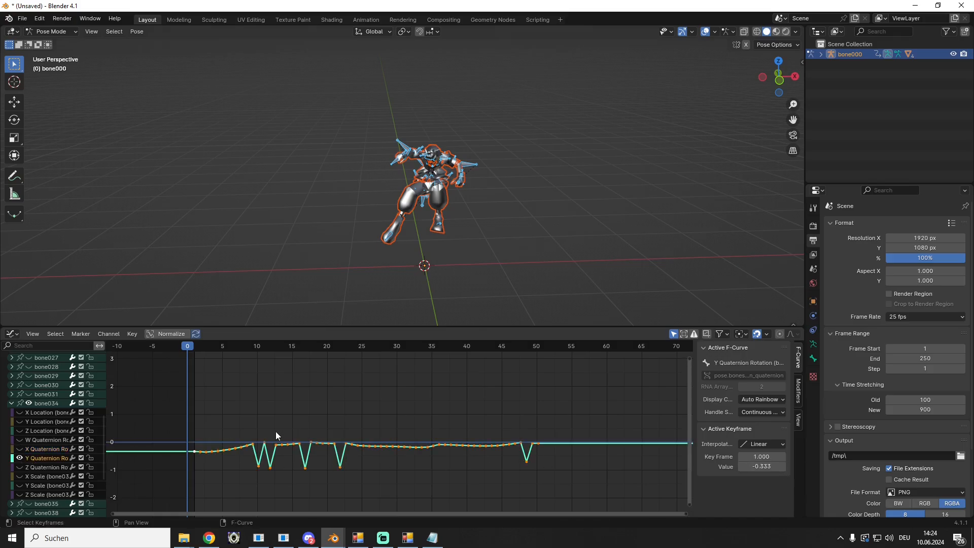
click(761, 466)
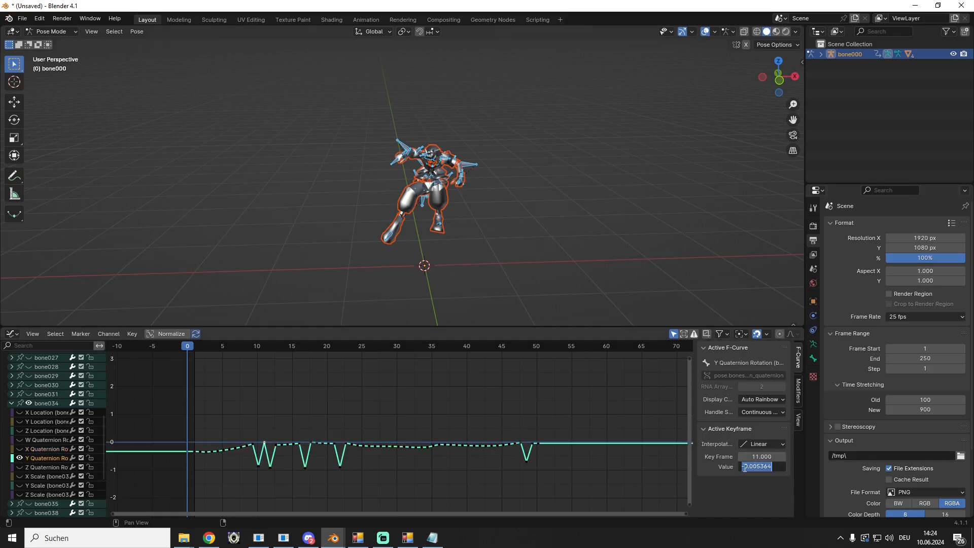
key(Home)
key(Delete)
key(Return)
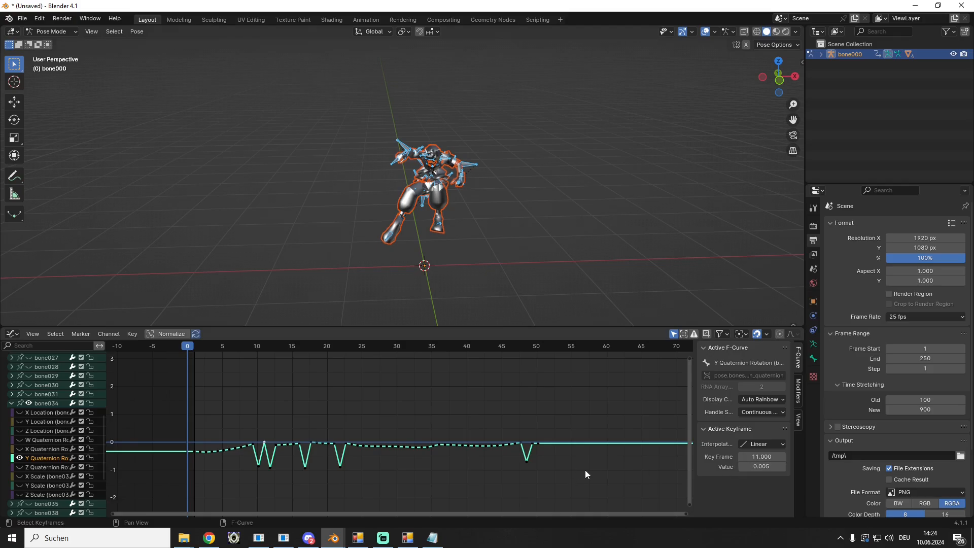
Mirror the Y curve's keyframes between frames 11.833 and 16.833, and those between 16.833 and 21.833, by values over zero value
click(274, 431)
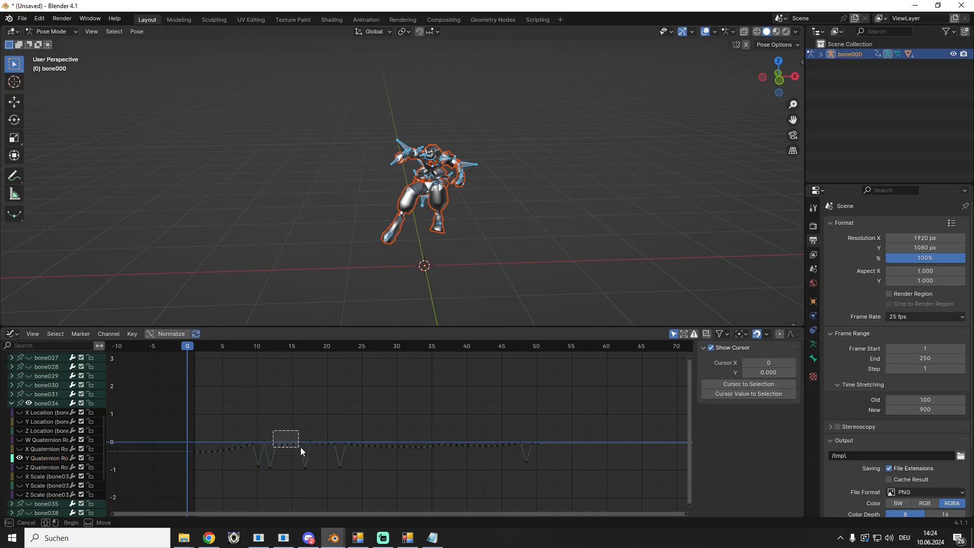
drag(300, 446, 304, 448)
right_click(288, 443)
mouse_move(290, 444)
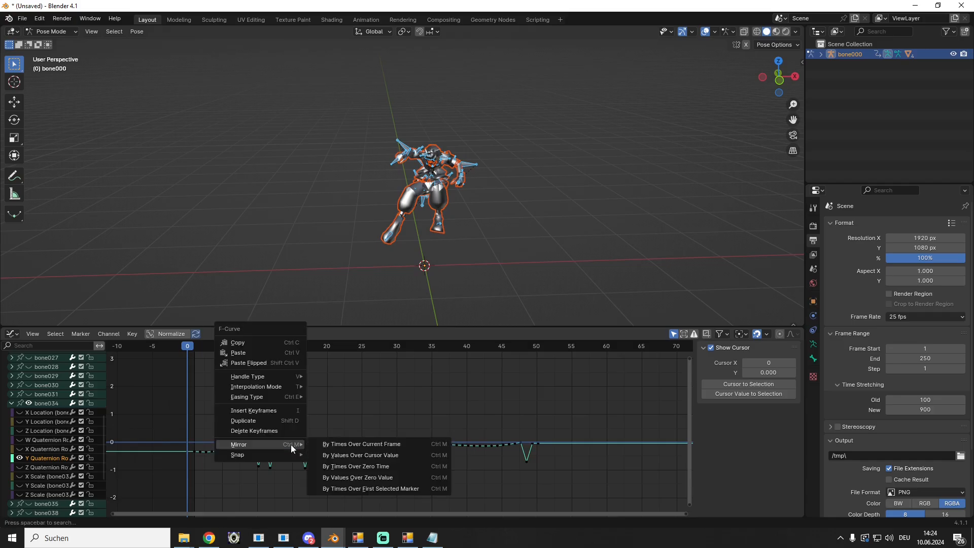
click(349, 477)
drag(311, 433, 338, 447)
right_click(317, 441)
mouse_move(318, 441)
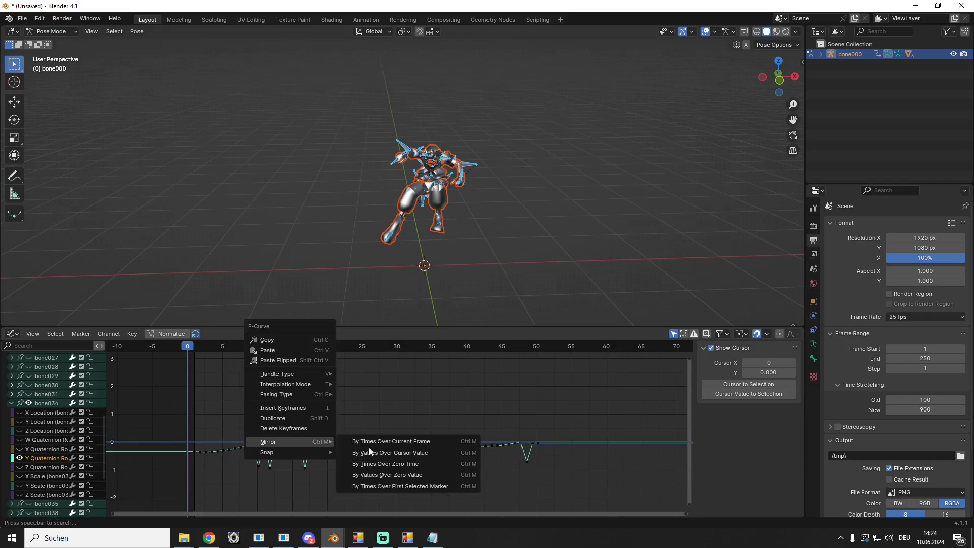
click(389, 478)
Mirror the Y curve's final keyframes, those after frame 48.5, by values over zero value
click(19, 449)
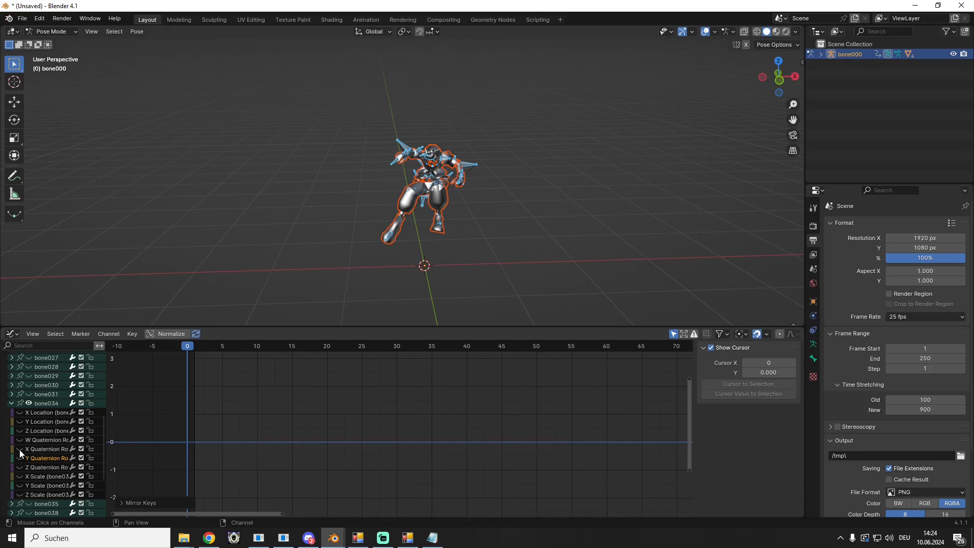
click(20, 449)
click(19, 449)
click(19, 458)
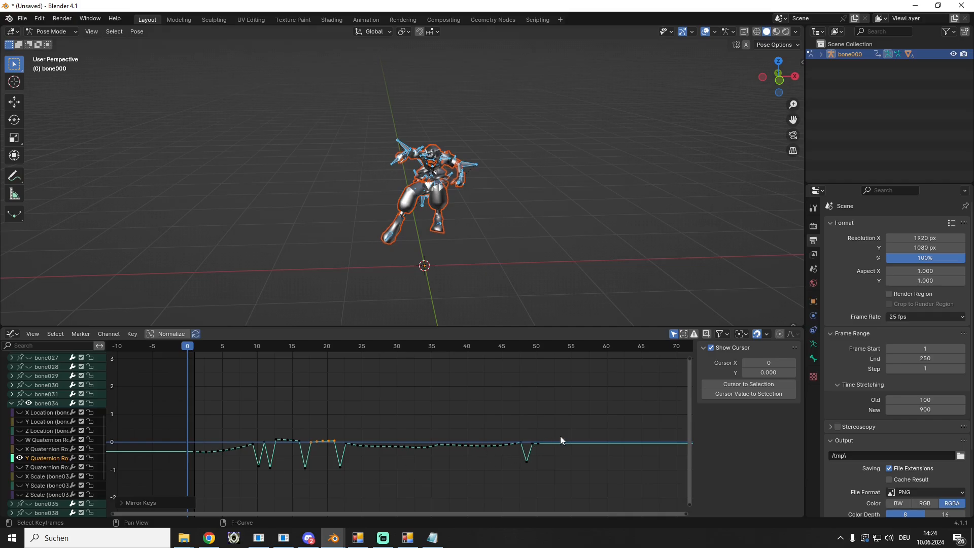
drag(571, 427, 531, 448)
right_click(533, 449)
mouse_move(528, 443)
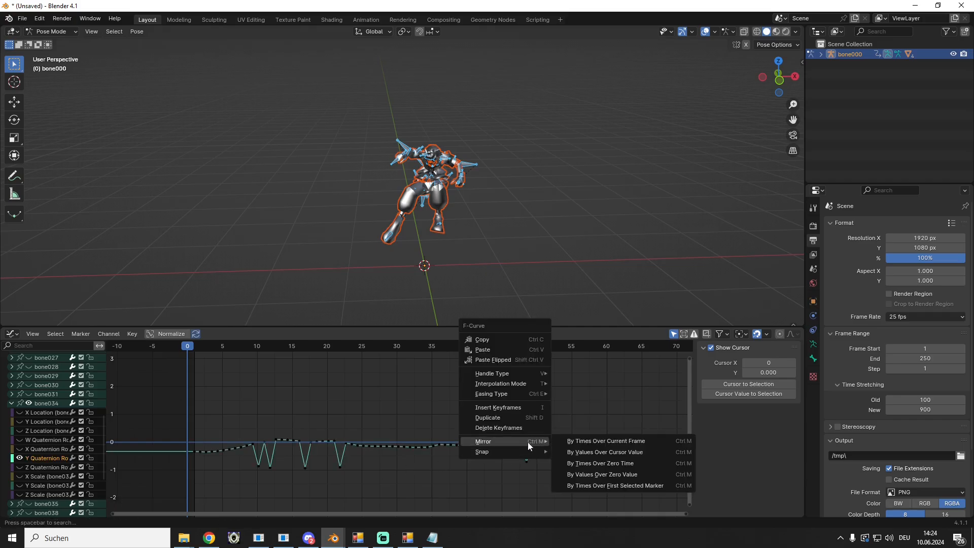
click(582, 475)
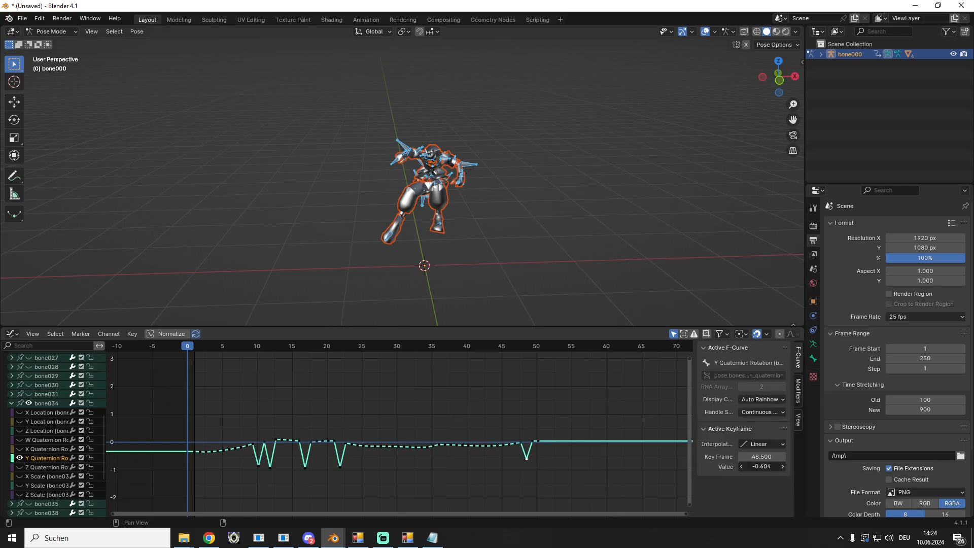
Raise the Y curve's dip keyframe at frame 48.5 in line with the surrounding keyframes
click(781, 467)
click(781, 466)
click(781, 466)
click(781, 466)
click(781, 466)
click(781, 466)
Raise the Y curve's dip keyframe at frame 21.833 level with its neighbours
click(340, 467)
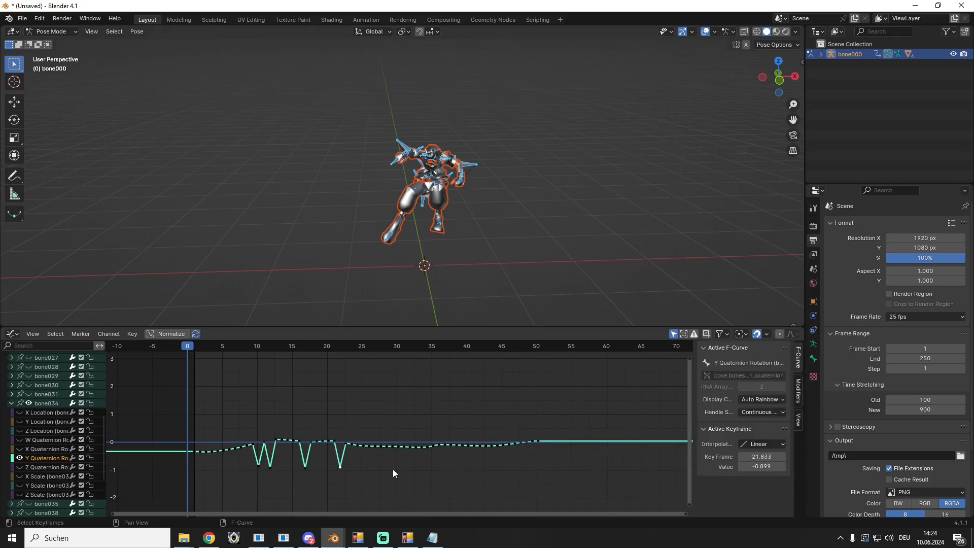
click(782, 466)
click(782, 467)
click(783, 466)
click(782, 467)
click(782, 466)
click(782, 466)
click(783, 466)
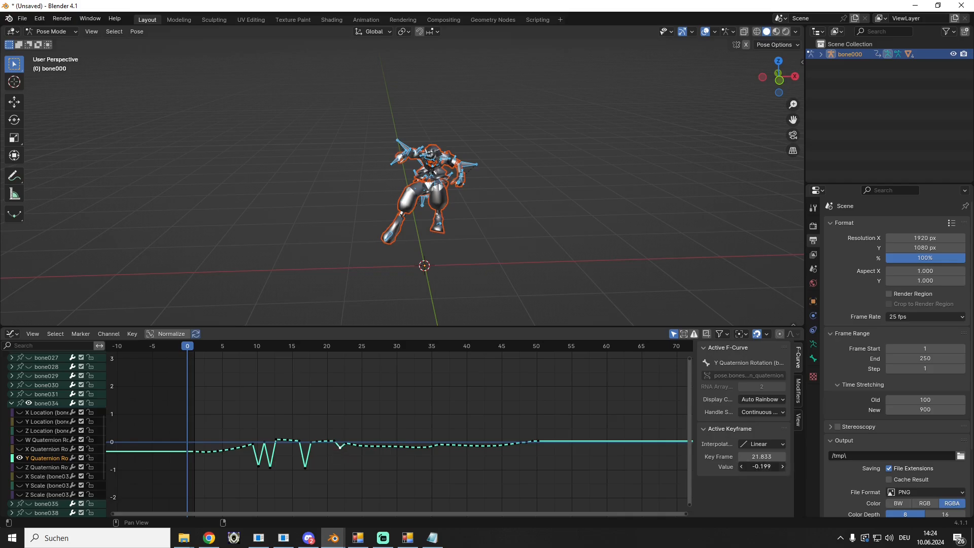
click(783, 467)
click(783, 467)
Raise the Y curve's dip keyframe at frame 16.833 to -0.037
click(305, 467)
click(782, 467)
click(782, 467)
click(783, 466)
click(782, 466)
click(782, 467)
click(783, 466)
click(783, 466)
click(783, 467)
click(782, 467)
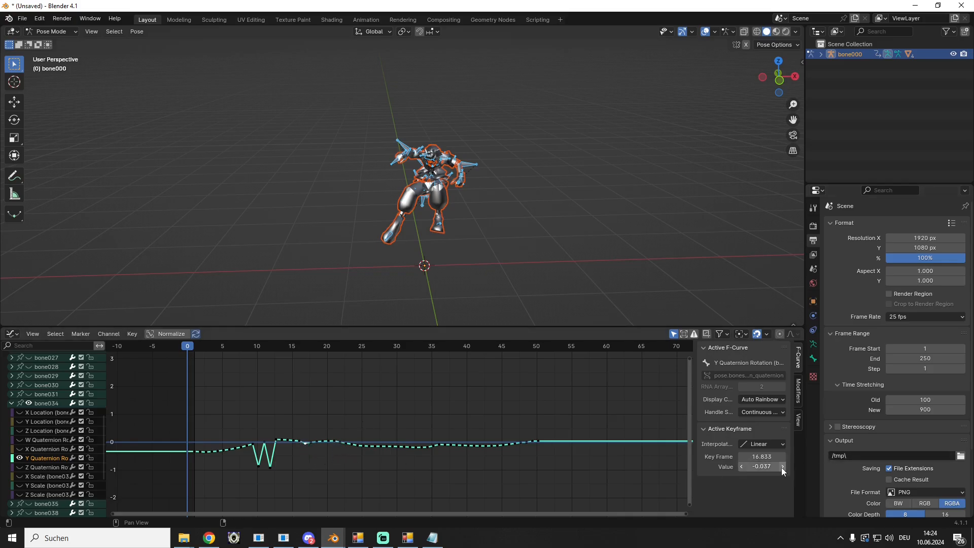
click(742, 466)
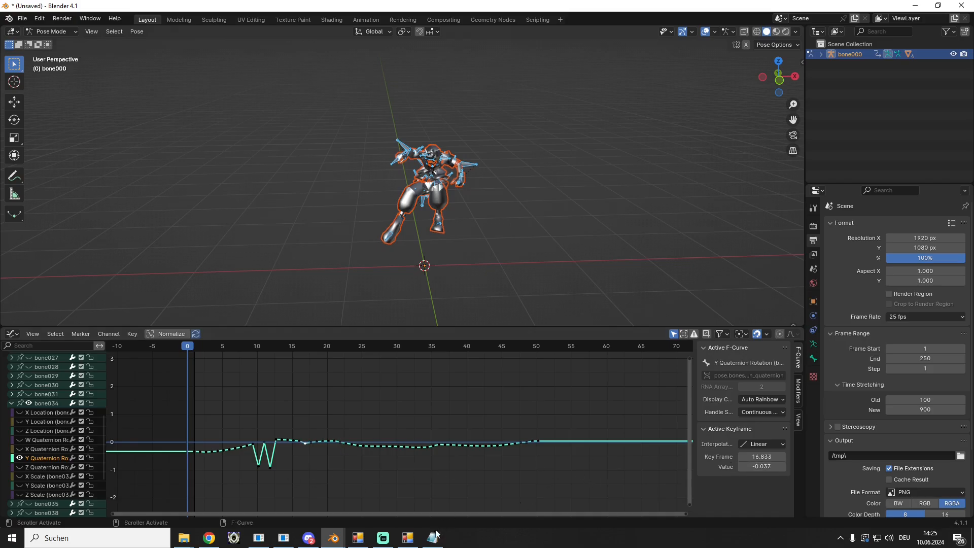
Raise the Y curve's dip keyframe at frame 11.833 to match the neighbouring keyframes
click(270, 466)
click(783, 466)
click(782, 467)
click(782, 467)
click(783, 467)
click(782, 466)
click(782, 467)
click(783, 467)
click(782, 466)
click(782, 467)
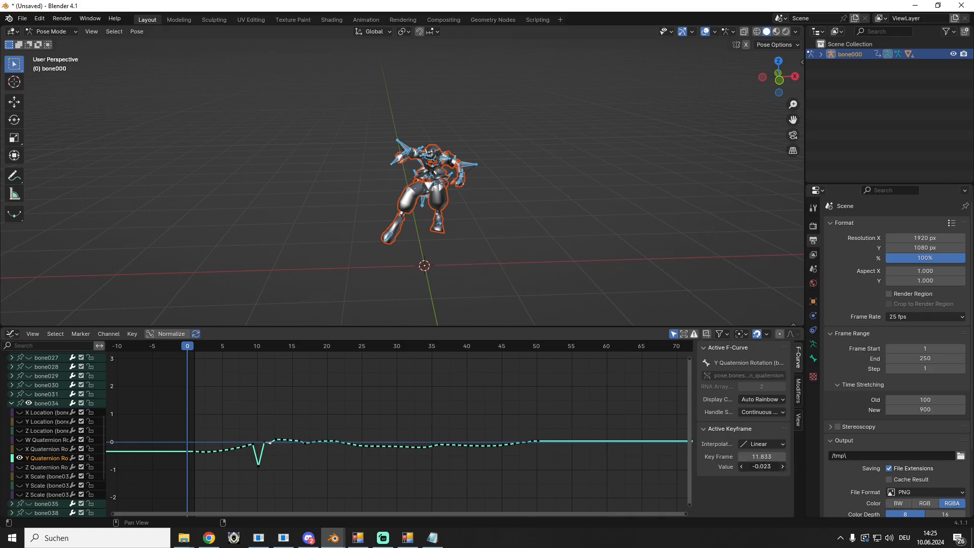
Raise the Y curve's last remaining dip keyframe at frame 10.167 in line with its neighbours
click(258, 464)
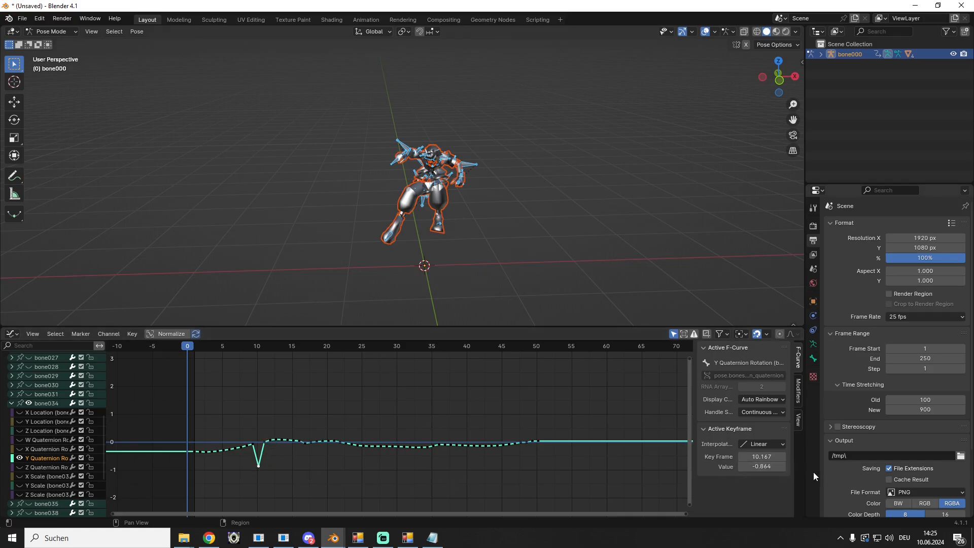
click(783, 465)
click(783, 466)
click(782, 465)
click(783, 465)
click(782, 466)
click(783, 466)
click(783, 466)
click(782, 466)
click(783, 466)
click(742, 467)
click(265, 460)
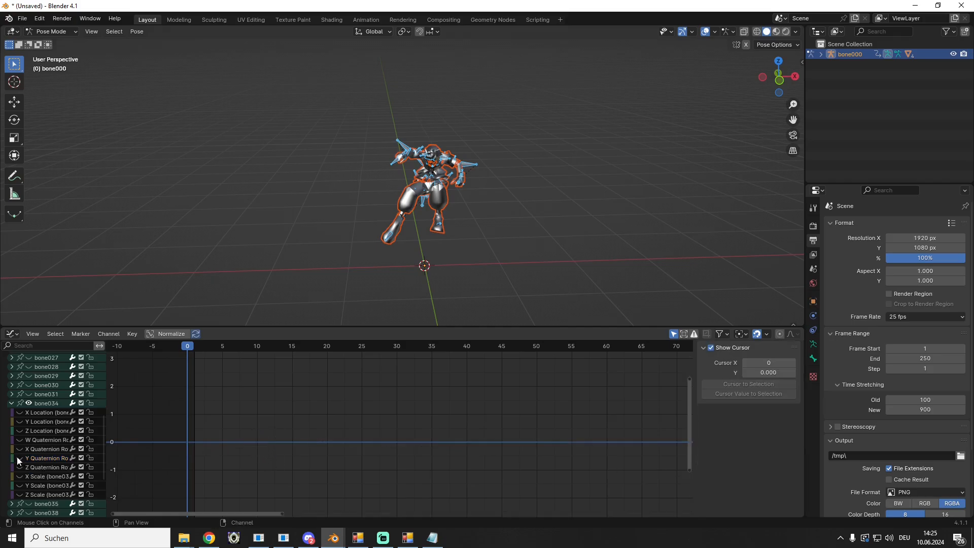
Display only bone034's Z Quaternion Rotation curve and mirror its keyframes after frame 48.5 by values over zero value
double_click(41, 466)
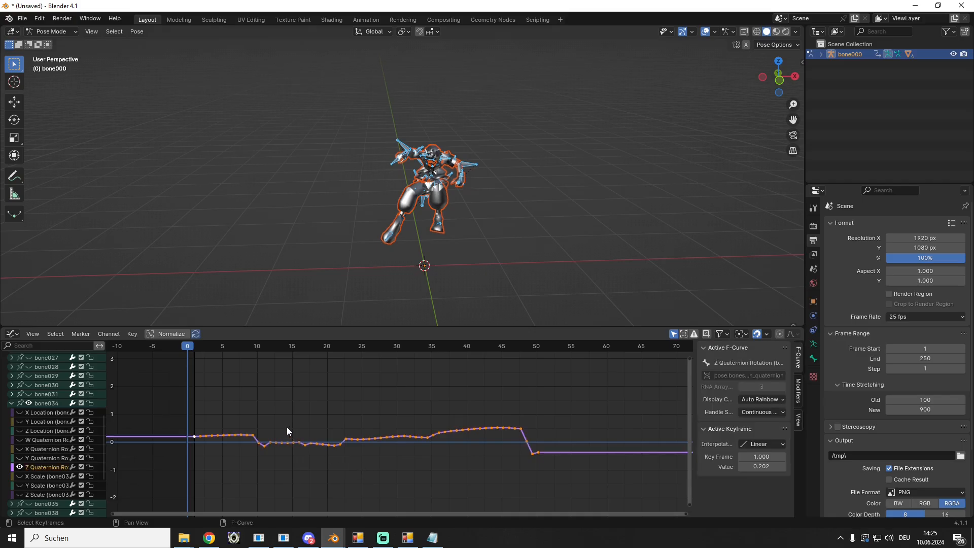
drag(561, 428, 534, 443)
right_click(534, 443)
mouse_move(535, 444)
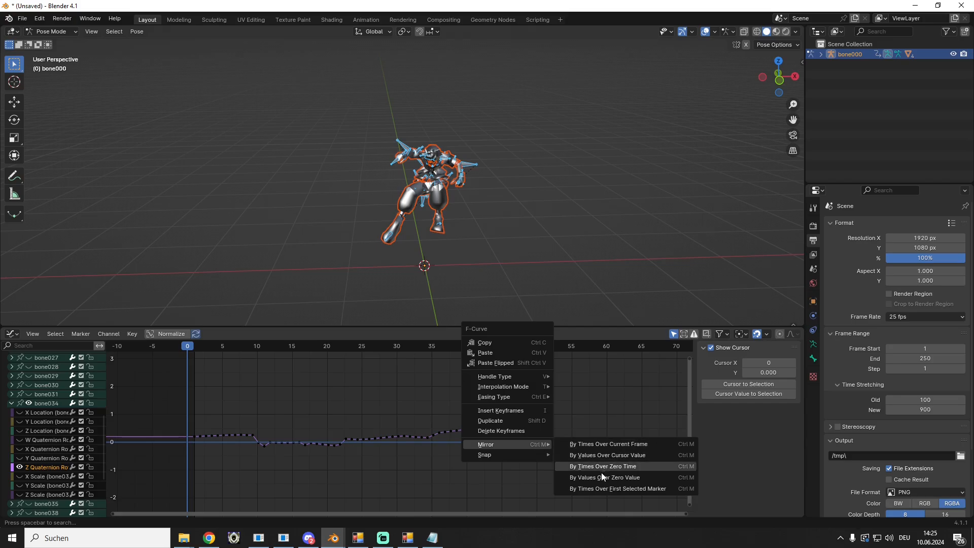
click(603, 476)
Raise the Z curve's dip keyframe at frame 48.5 to 0.426
click(527, 439)
click(784, 466)
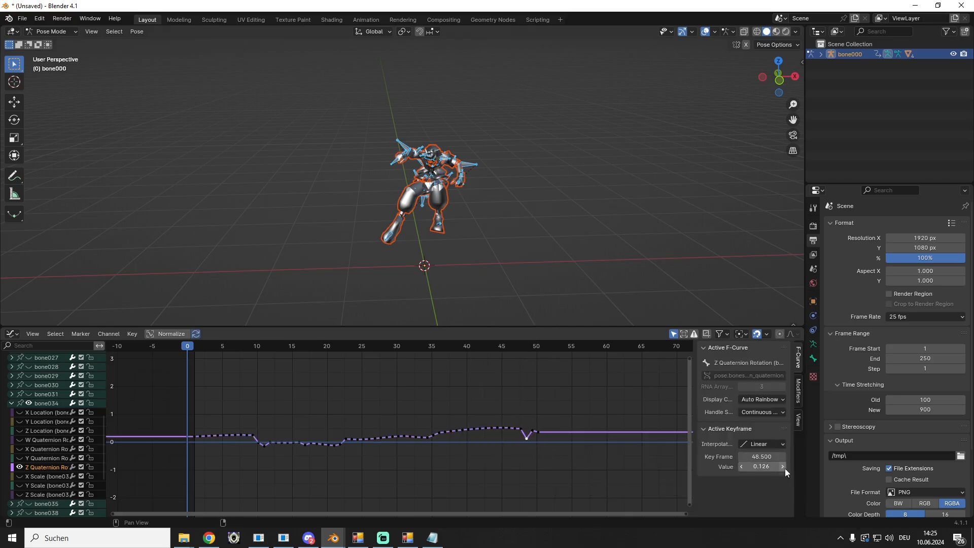
click(783, 466)
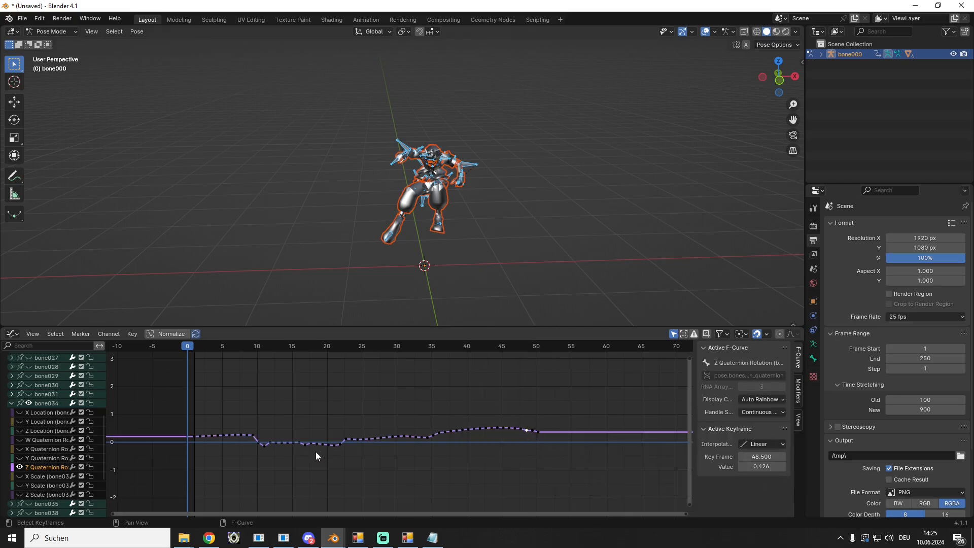
Mirror the Z curve's keyframes between frames 11.833 and 16.833, and those between 16.833 and 21.833, by values over zero value
click(272, 434)
drag(267, 432, 302, 445)
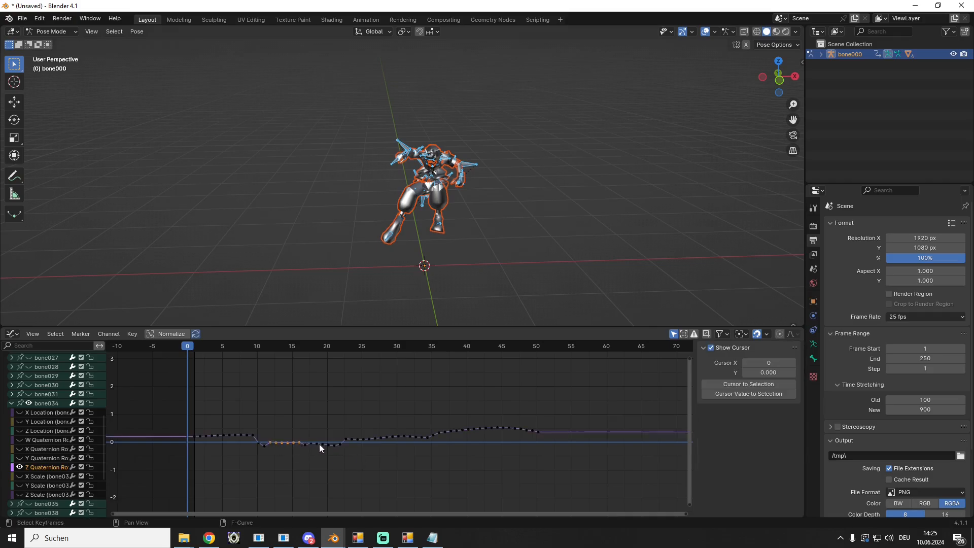
right_click(282, 442)
mouse_move(287, 443)
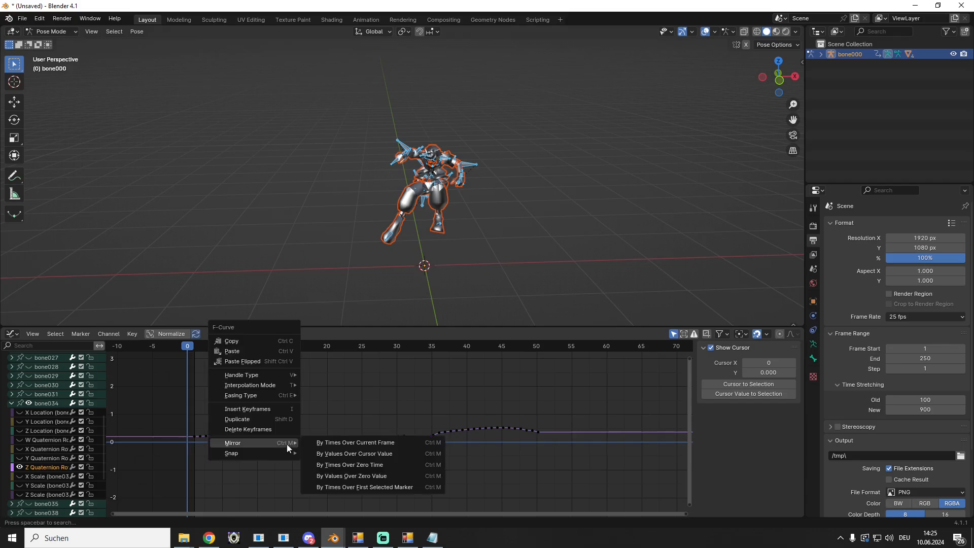
click(340, 473)
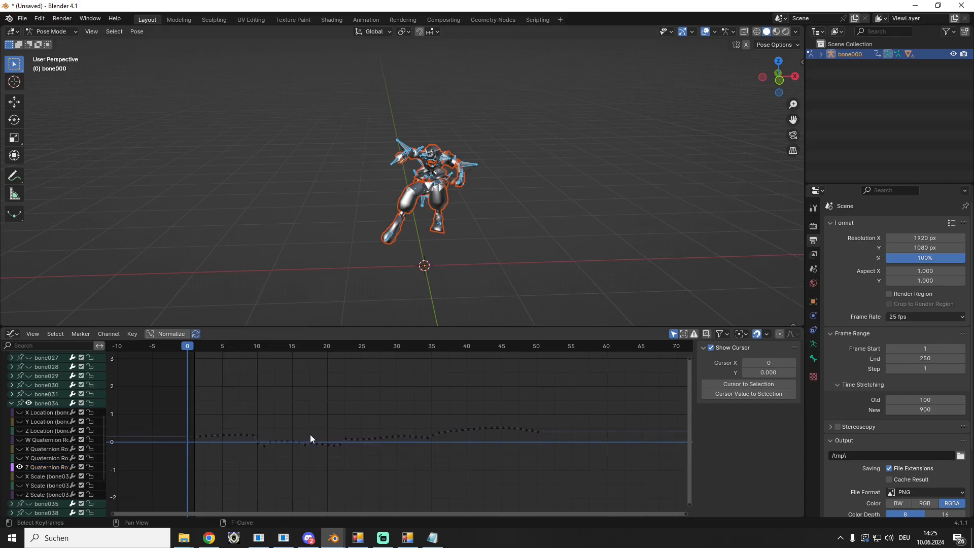
drag(309, 433, 335, 455)
right_click(334, 455)
mouse_move(330, 447)
click(394, 478)
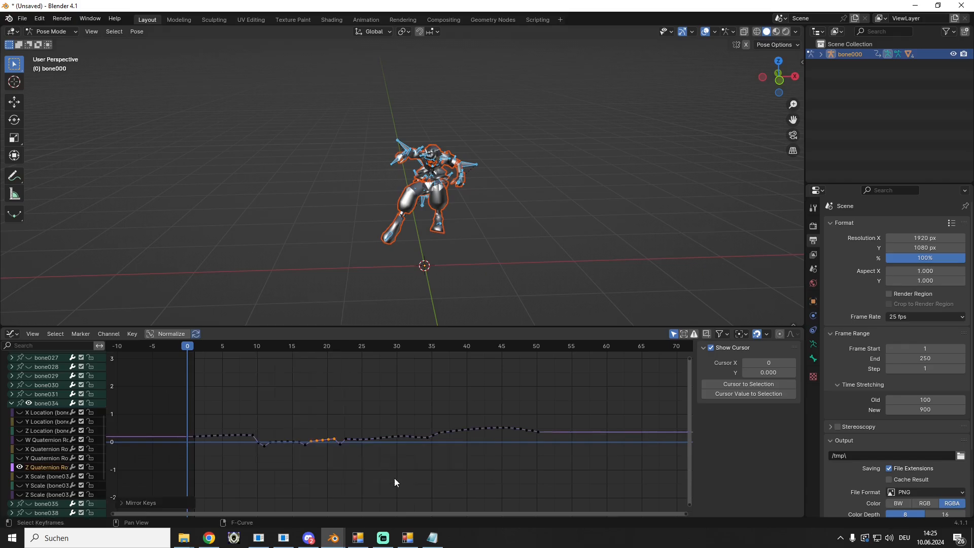
Raise the Z curve's dip keyframes at frames 21.833, 16.833 and 11 in line with the neighbouring keyframes
click(342, 444)
click(783, 467)
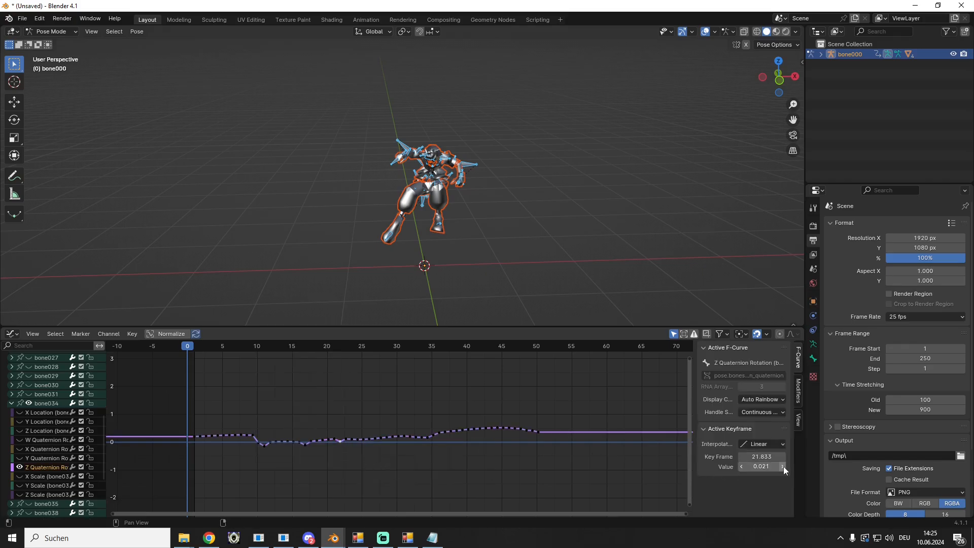
click(783, 466)
click(304, 445)
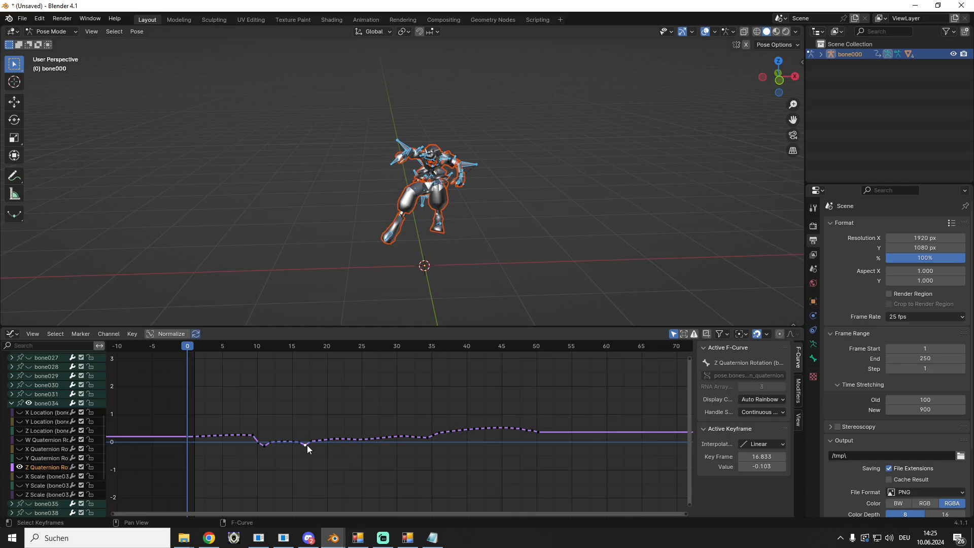
click(782, 466)
click(265, 445)
click(782, 466)
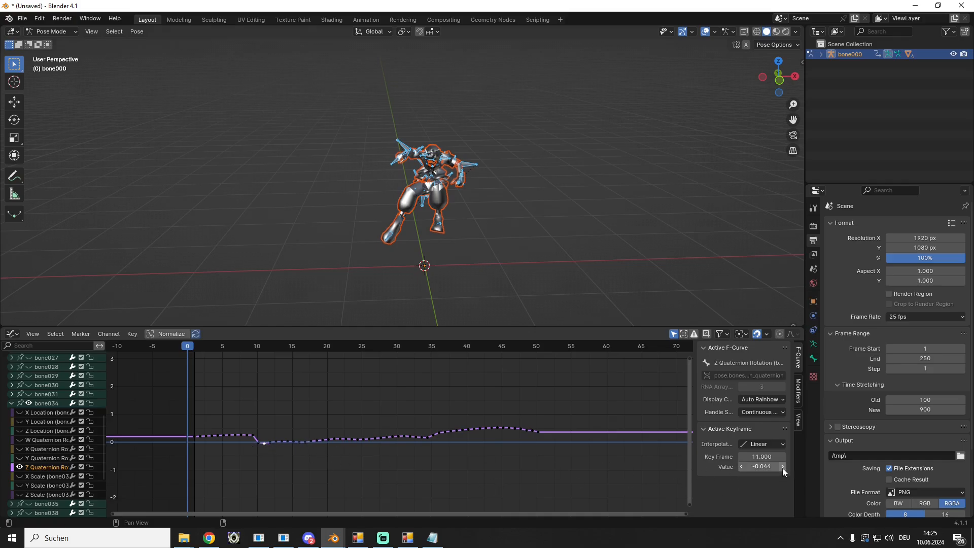
click(262, 446)
Adjust the values of the Z curve's keyframes at frames 10.167 and 9.333 to smooth the transition there
click(257, 442)
click(782, 468)
click(781, 467)
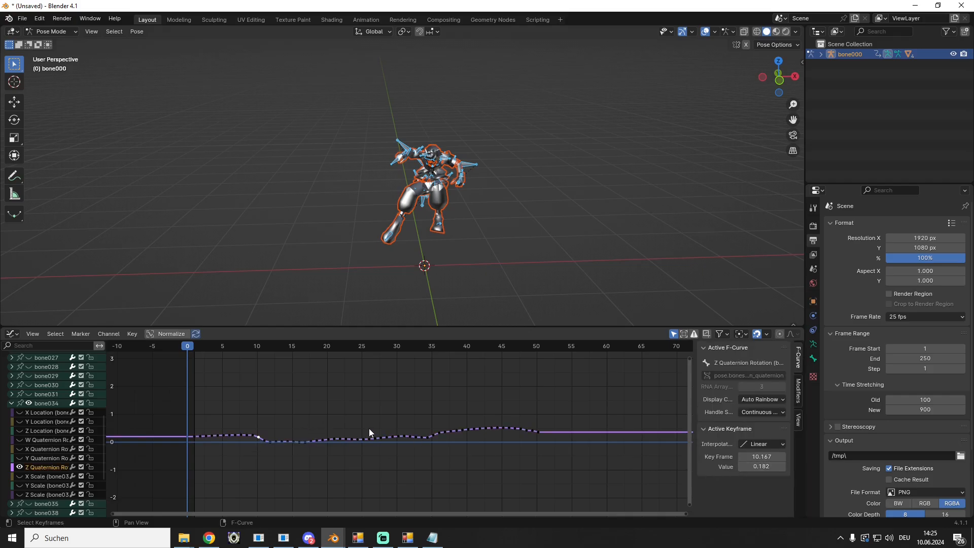
click(742, 467)
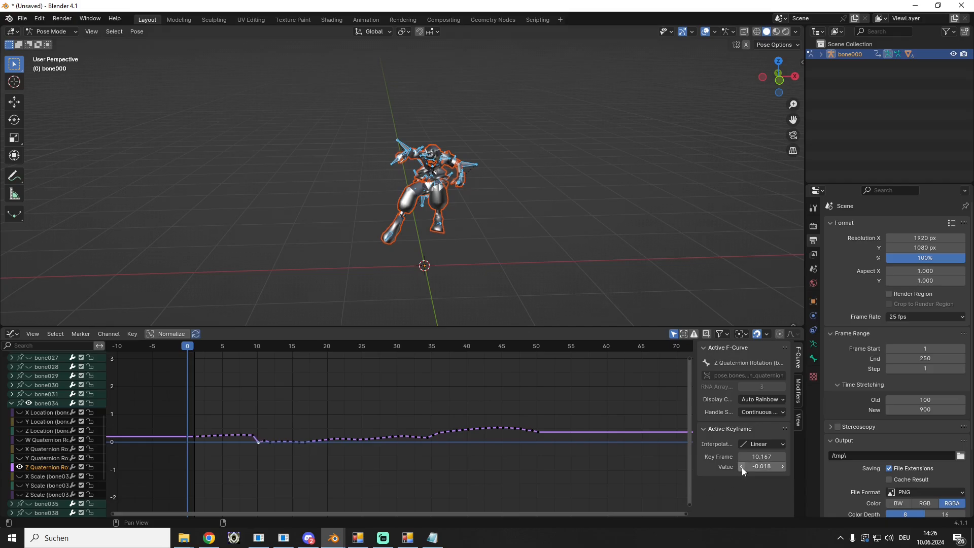
click(742, 467)
click(755, 467)
click(741, 467)
key(Delete)
key(Return)
click(254, 436)
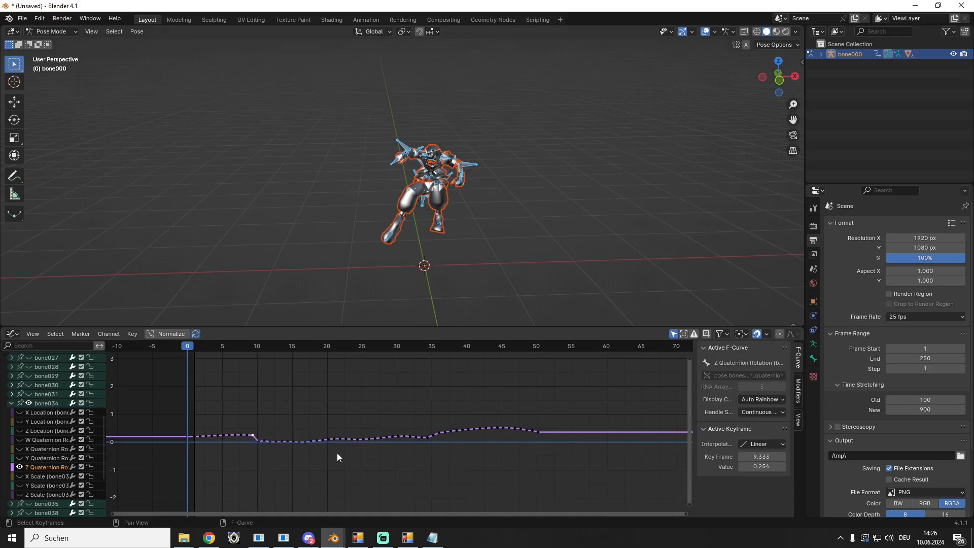
click(741, 467)
Hide the Z curve, collapse bone034's channels, and display only bone038's W Quaternion Rotation curve
key(h)
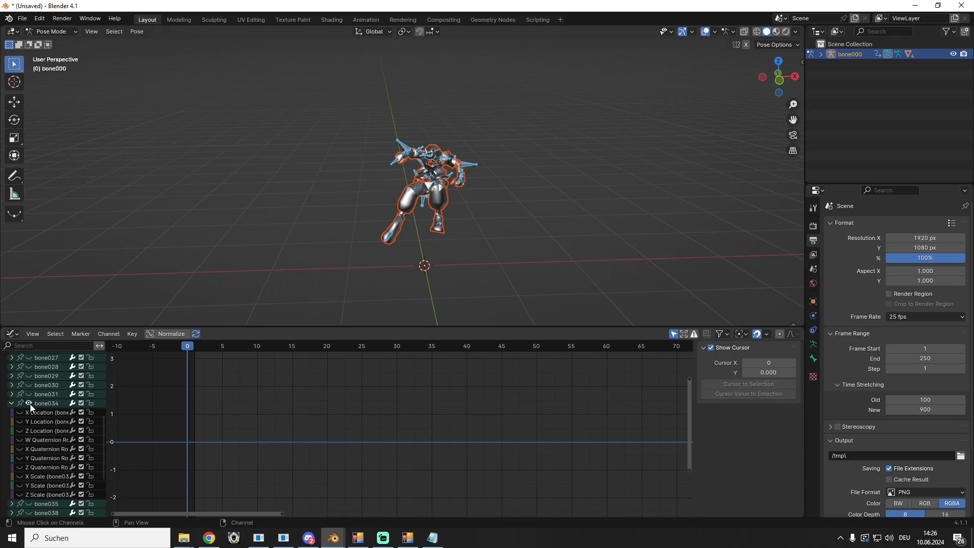
click(11, 403)
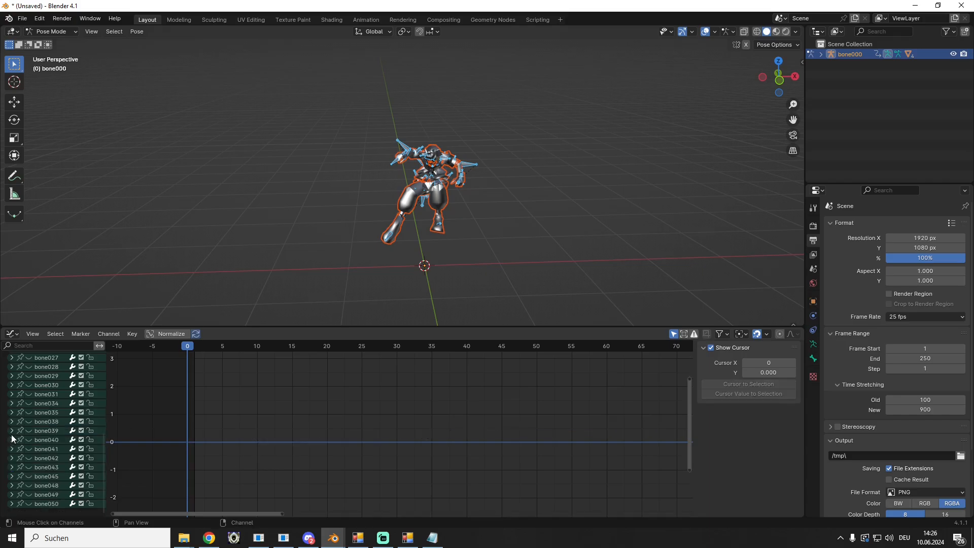
click(11, 412)
click(12, 412)
click(11, 421)
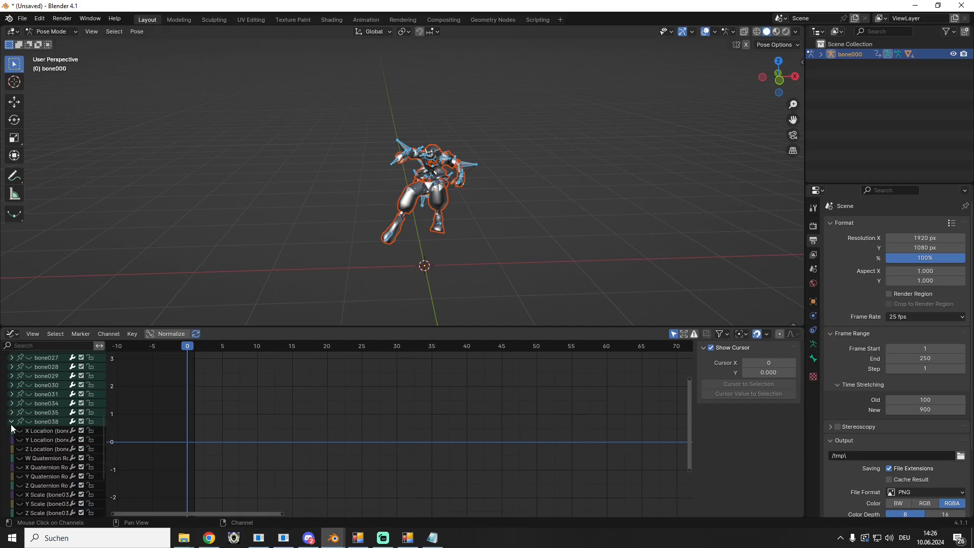
click(19, 457)
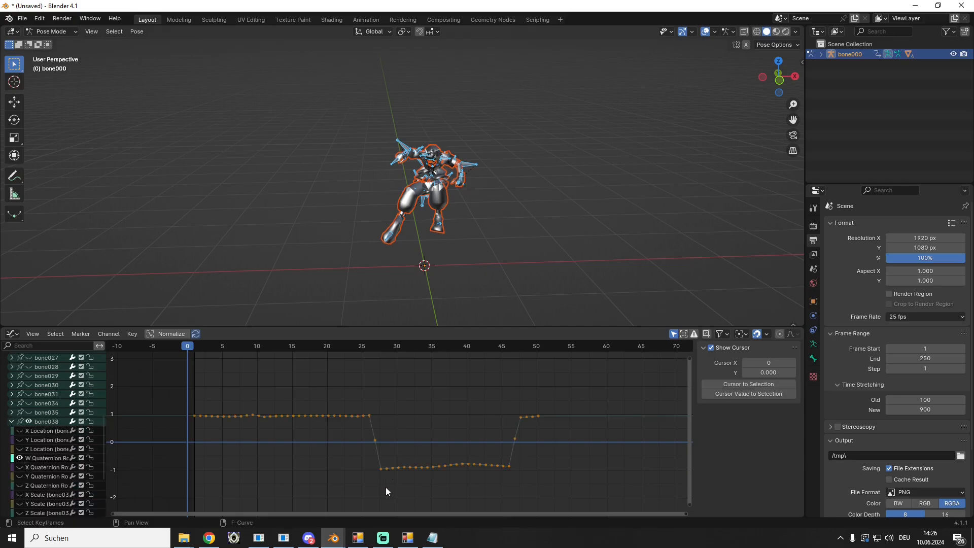
Mirror the W curve's negative keyframes by values over zero value and select the dip keyframe at frame 46.833
drag(366, 479, 550, 453)
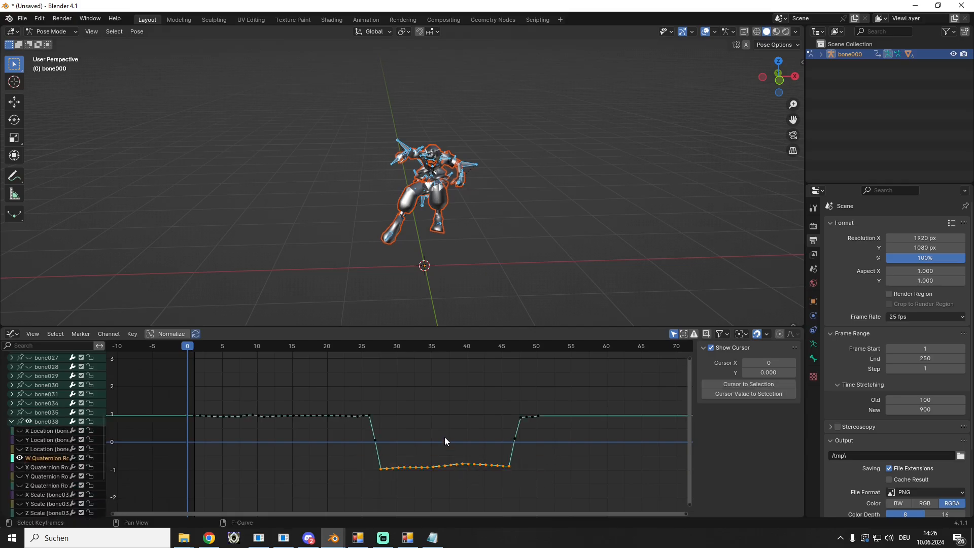
right_click(437, 466)
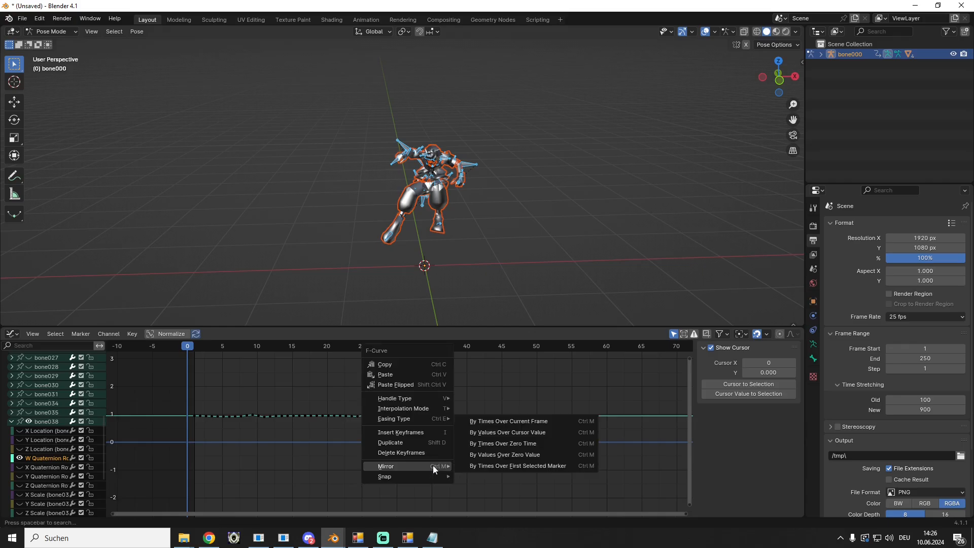
click(511, 452)
click(513, 439)
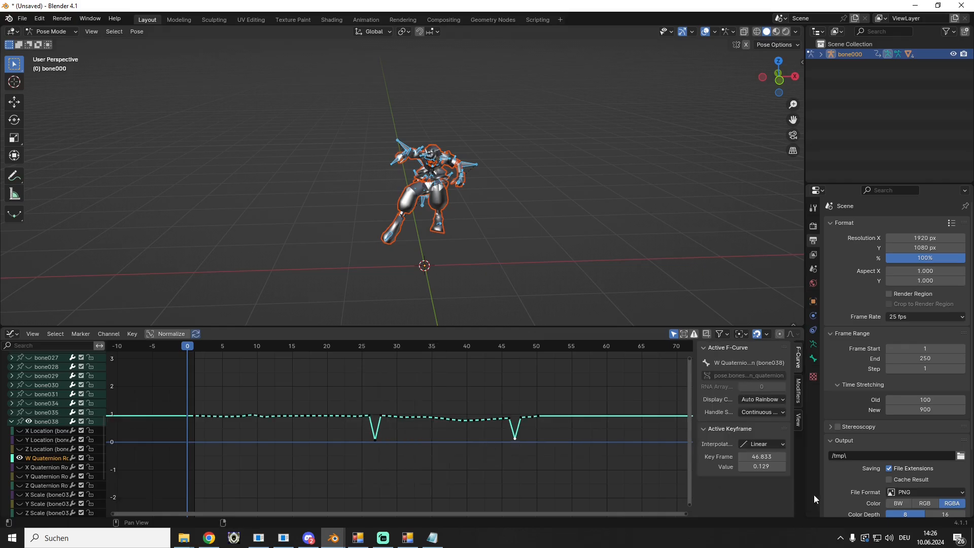
Raise the W curve's dip keyframes at frames 46.833 and 26.833 in line with their neighbours, setting the one at frame 26.833 to 0.969
ctrl+scroll(784, 467, up, 7)
drag(392, 447, 364, 432)
click(376, 441)
ctrl+scroll(782, 466, up, 4)
ctrl+scroll(782, 467, up, 5)
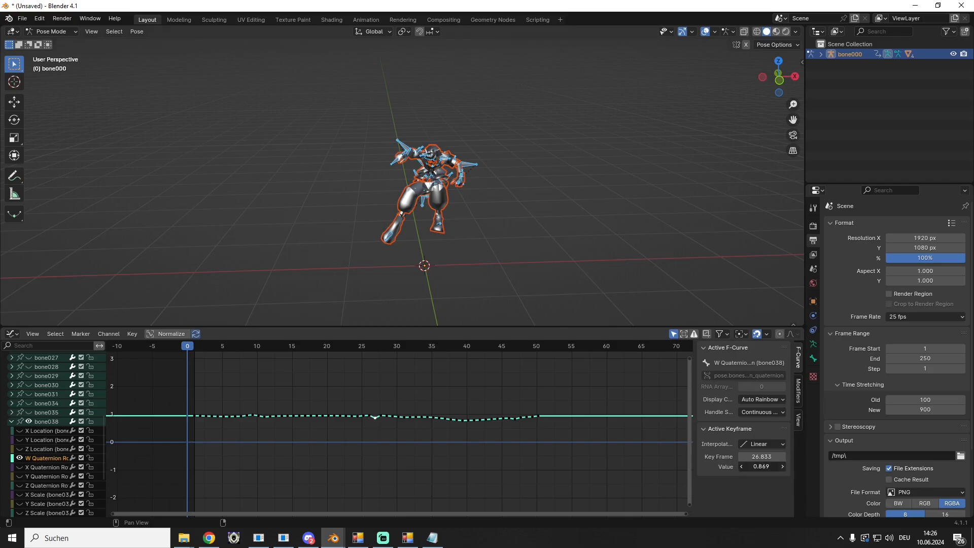
Display only bone038's X Quaternion Rotation curve and mirror its keyframes between the two spikes by values over zero value
click(20, 467)
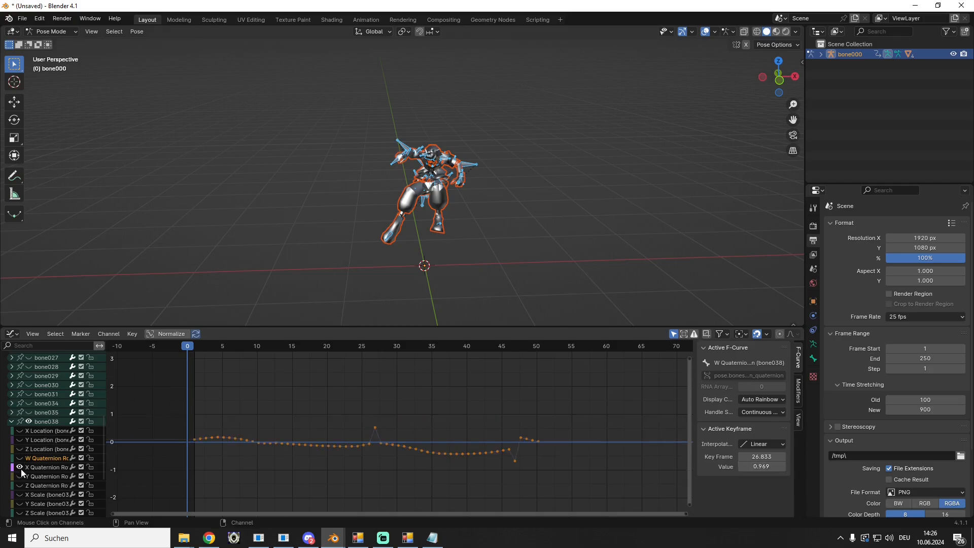
scroll(60, 446, down, 3)
click(437, 471)
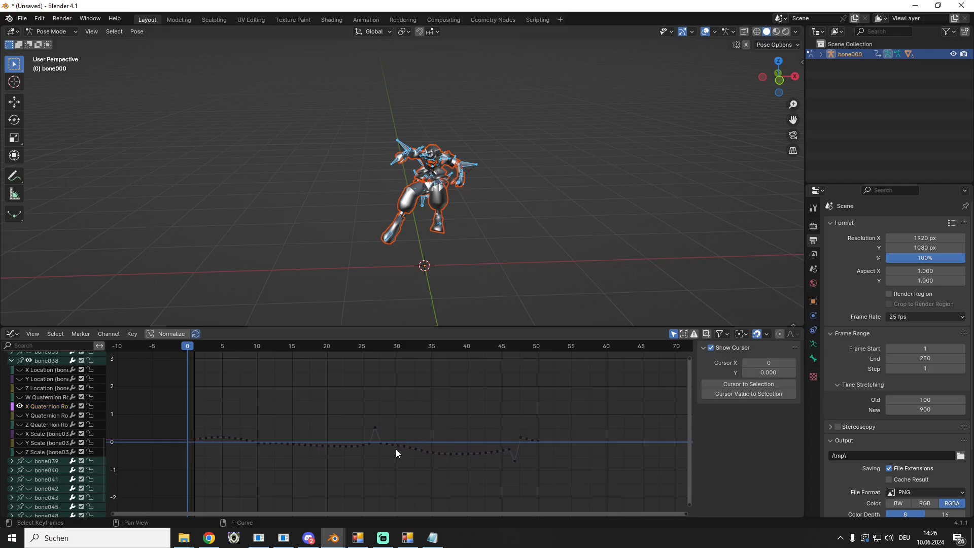
drag(381, 434, 511, 470)
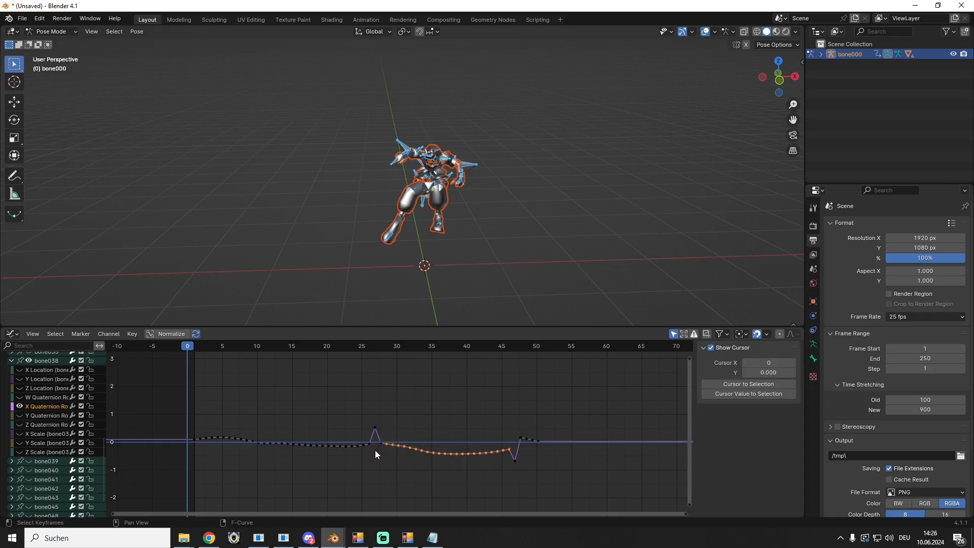
drag(376, 449, 455, 440)
drag(514, 441, 377, 428)
right_click(377, 428)
mouse_move(430, 451)
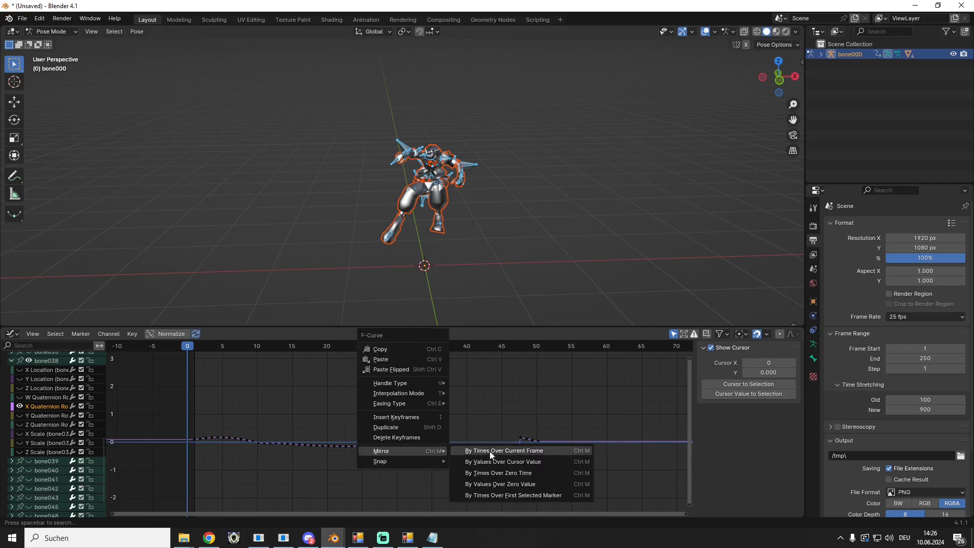
click(493, 483)
Raise the X curve's dip keyframe at frame 46.833 to 0.223
click(515, 460)
click(781, 465)
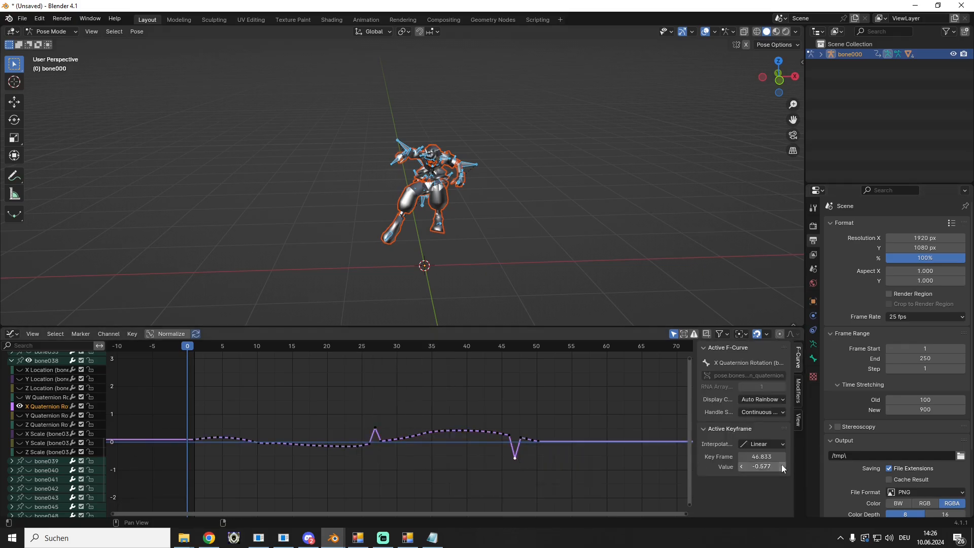
click(781, 464)
click(781, 465)
click(781, 464)
click(781, 465)
click(781, 464)
click(781, 464)
click(781, 465)
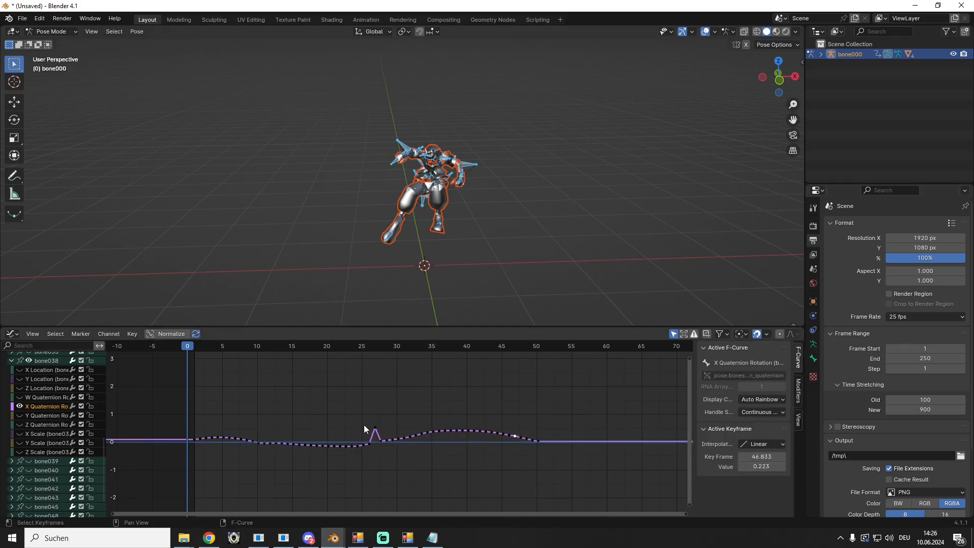
Lower the X curve's spike keyframe at frame 26.833 to -0.073
click(742, 466)
click(741, 466)
click(741, 466)
click(742, 466)
click(741, 466)
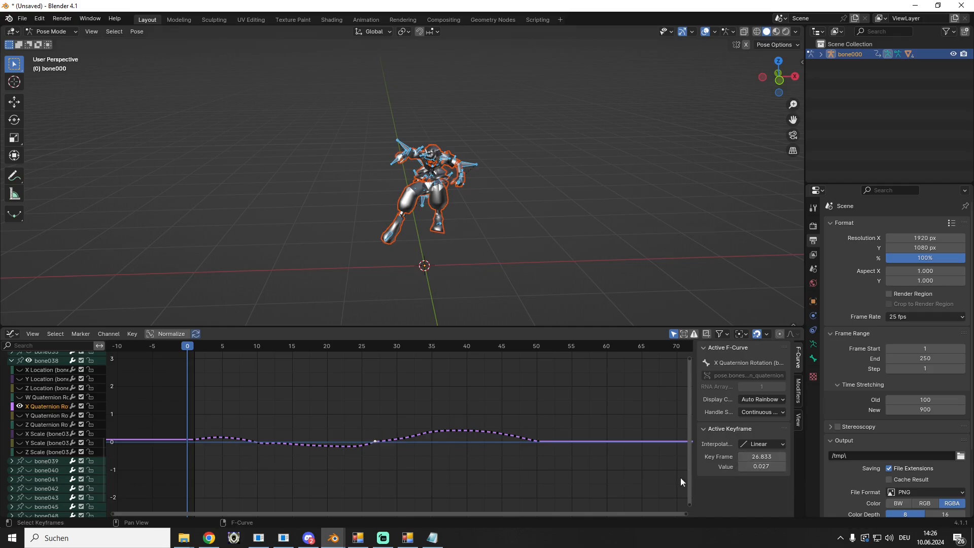
click(741, 467)
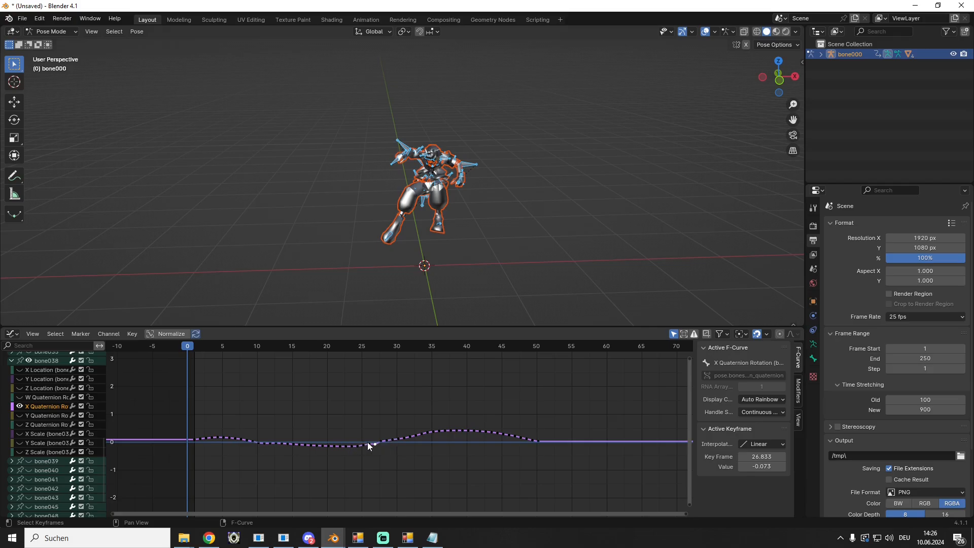
Copy the value of the X curve's keyframe at frame 26 to its keyframe at frame 26.833
click(368, 442)
click(753, 466)
click(743, 466)
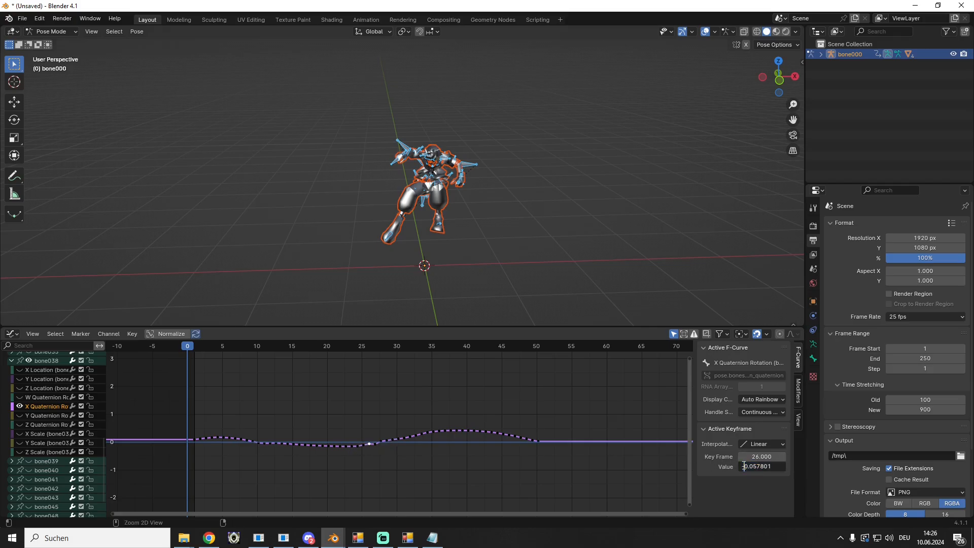
key(ctrl+a)
key(ctrl+c)
click(374, 442)
click(375, 443)
click(759, 466)
key(ctrl+v)
key(Return)
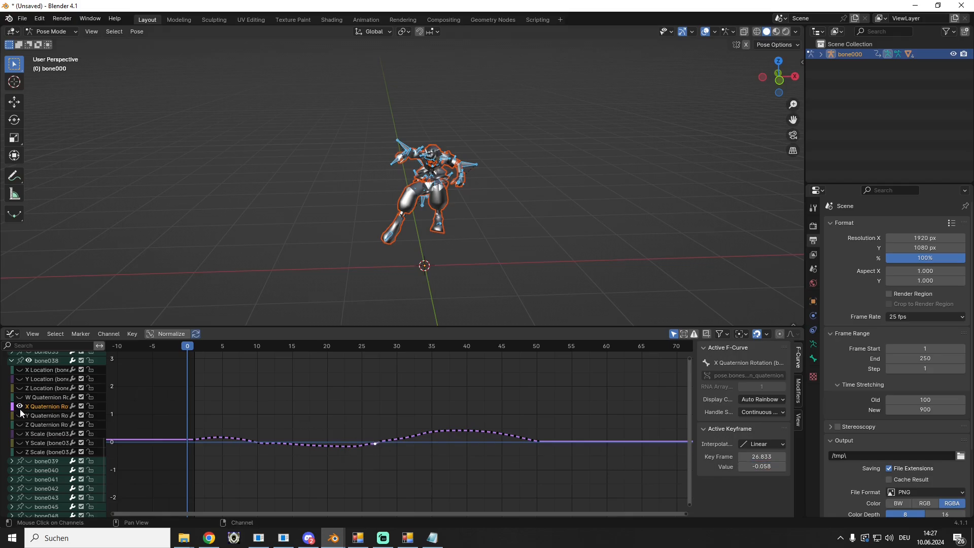
Display only bone038's Y Quaternion Rotation curve and mirror its keyframes between the two spikes by values over zero value
click(19, 415)
click(513, 423)
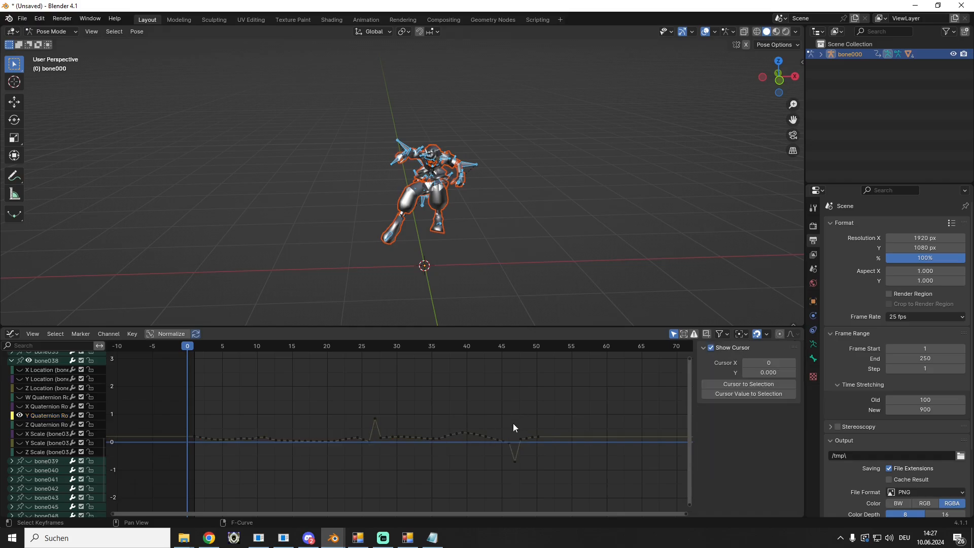
drag(513, 430, 376, 445)
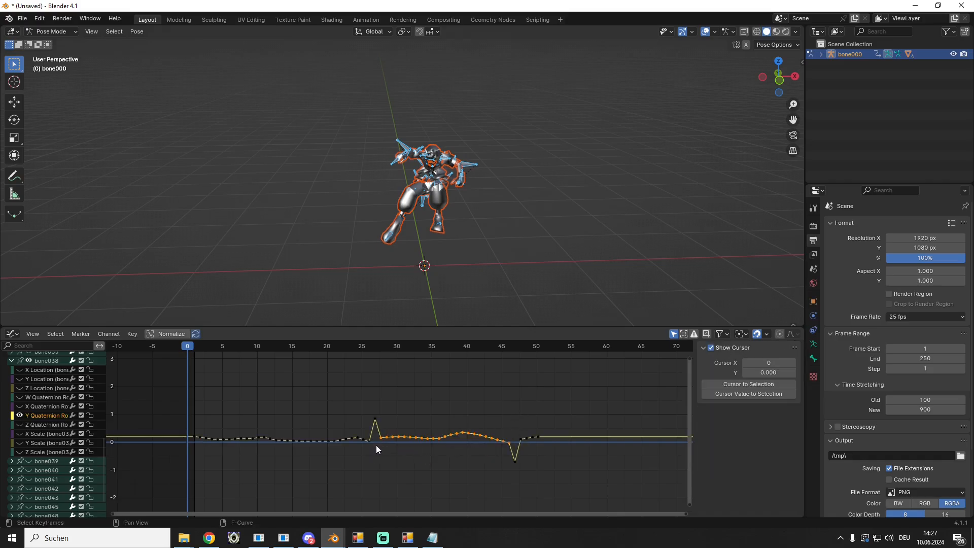
right_click(376, 446)
mouse_move(417, 425)
click(507, 460)
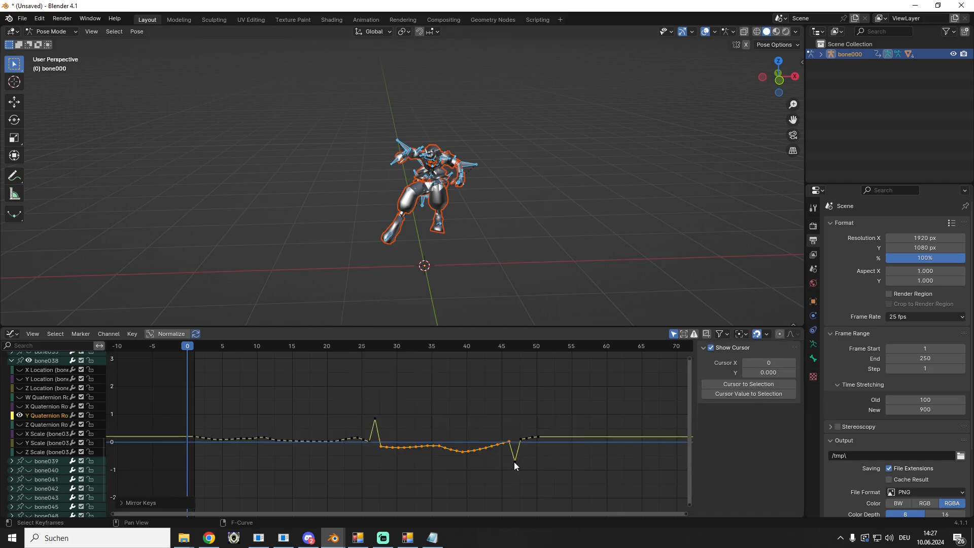
Raise the Y curve's dip keyframe at frame 46.833 in line with the neighbouring keyframes
click(514, 461)
click(780, 464)
click(780, 464)
click(780, 464)
click(780, 464)
click(781, 465)
click(781, 464)
click(781, 465)
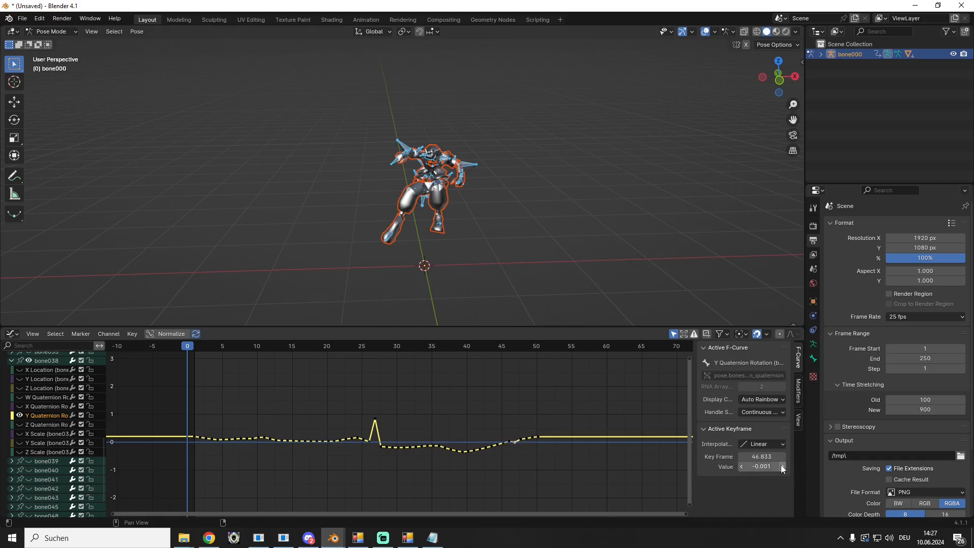
click(780, 465)
Lower the Y curve's spike keyframe at frame 26.833 to -0.053
click(376, 419)
click(741, 466)
click(742, 466)
click(742, 465)
click(741, 465)
click(742, 465)
click(741, 466)
click(742, 465)
click(741, 466)
click(742, 466)
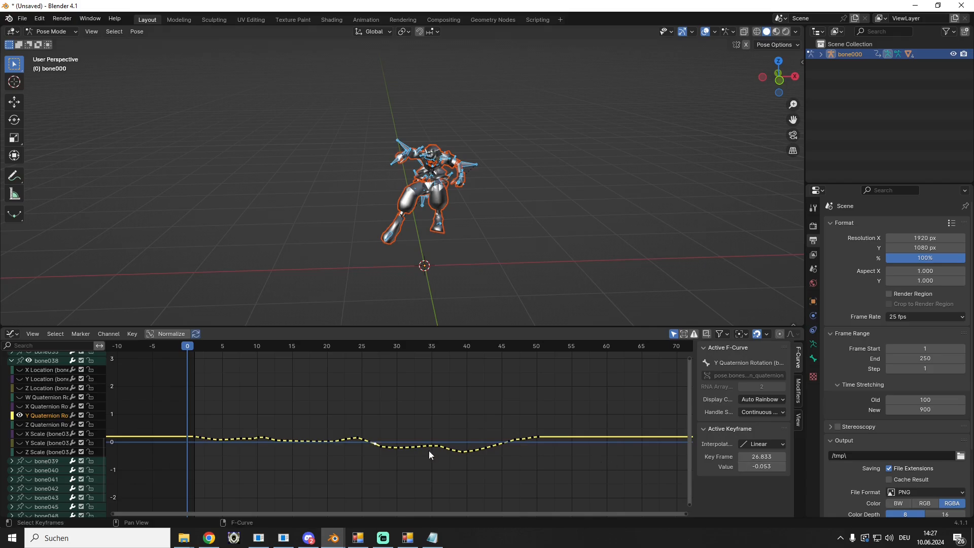
Display only bone038's Z Quaternion Rotation curve and mirror its negative keyframes by values over zero value
click(19, 415)
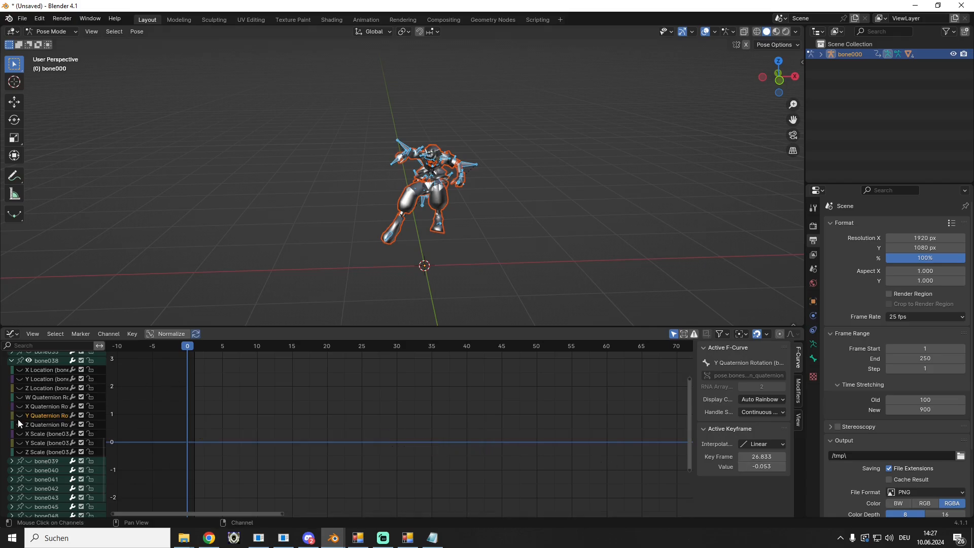
click(19, 423)
click(35, 424)
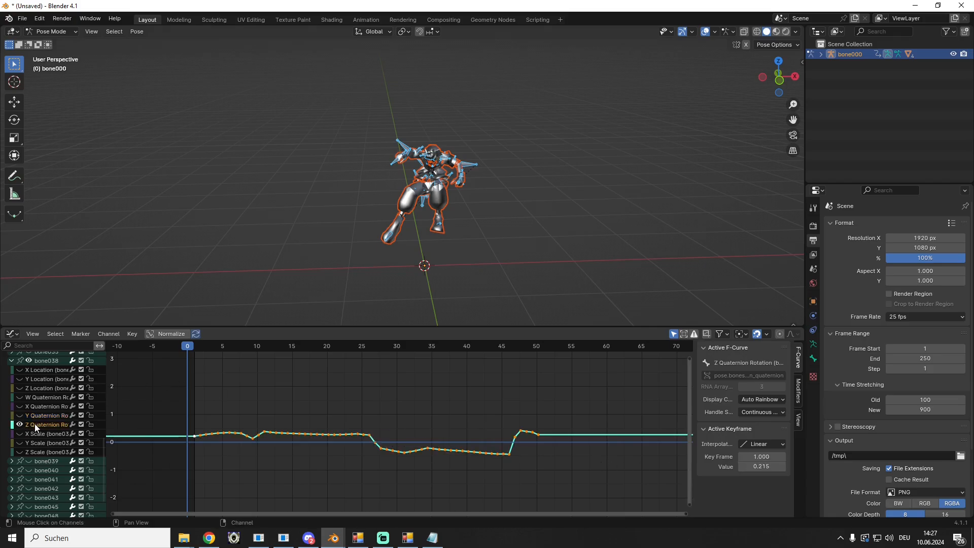
click(406, 412)
drag(513, 467, 373, 444)
right_click(408, 451)
mouse_move(404, 450)
click(457, 485)
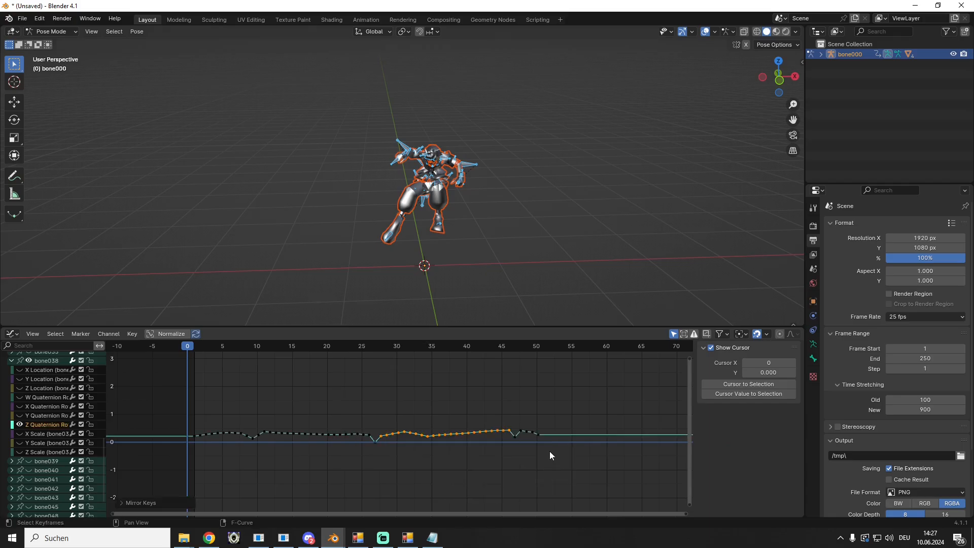
Raise the Z curve's dip keyframes to 0.483 at frame 46.833 and 0.191 at frame 26.833
click(515, 436)
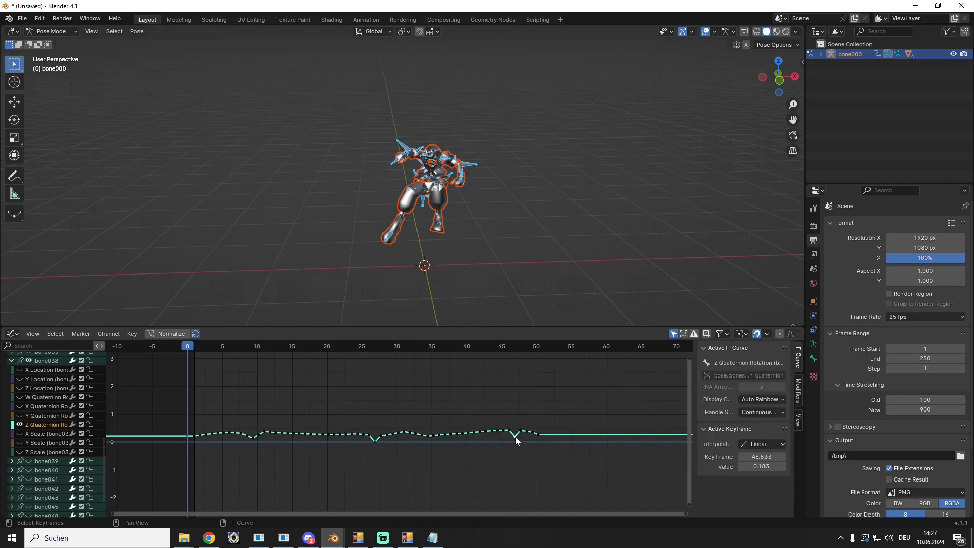
click(782, 469)
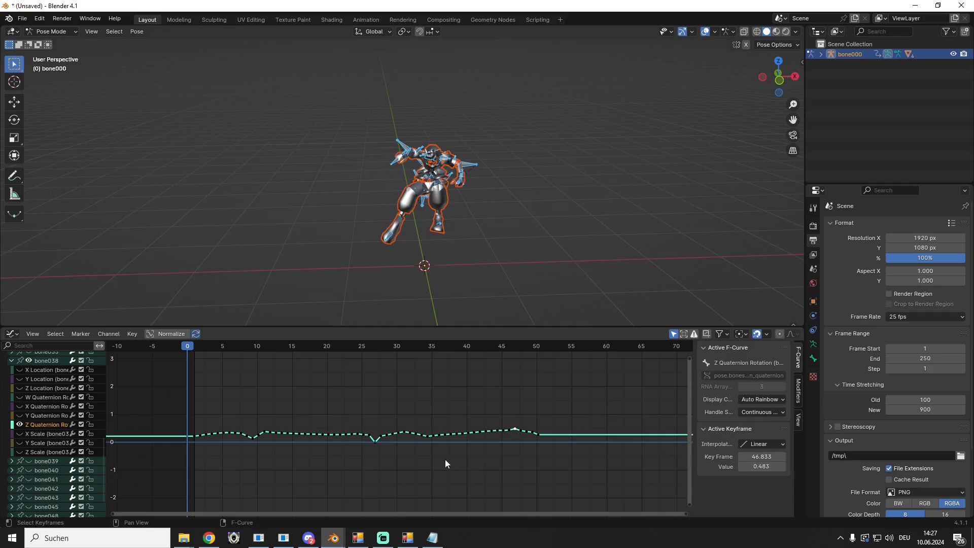
click(375, 439)
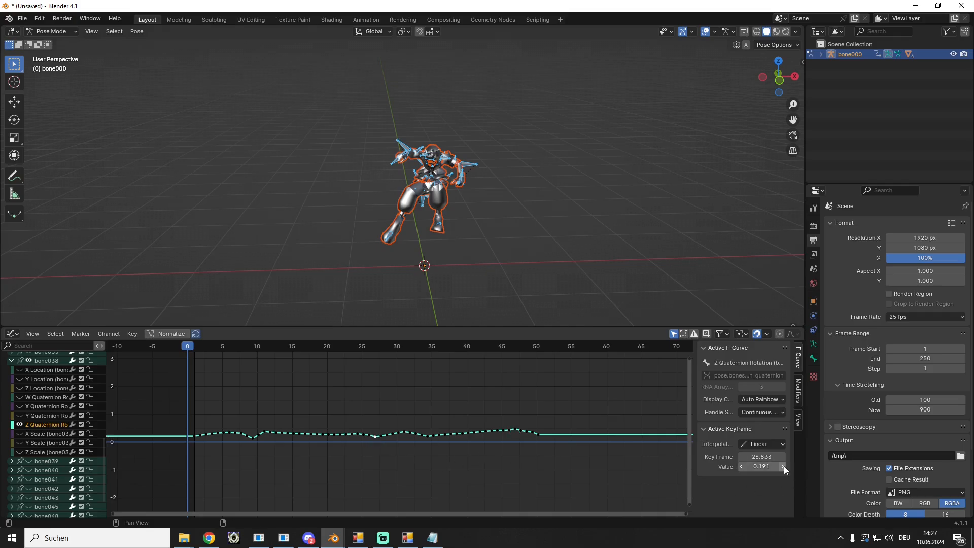
click(783, 465)
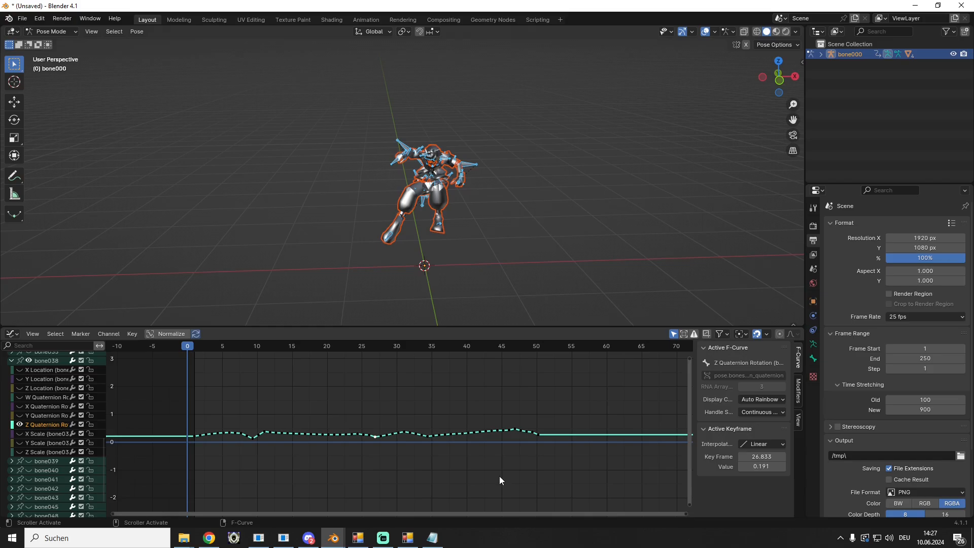
Hide the Z curve and collapse bone038's channels
click(19, 425)
click(14, 361)
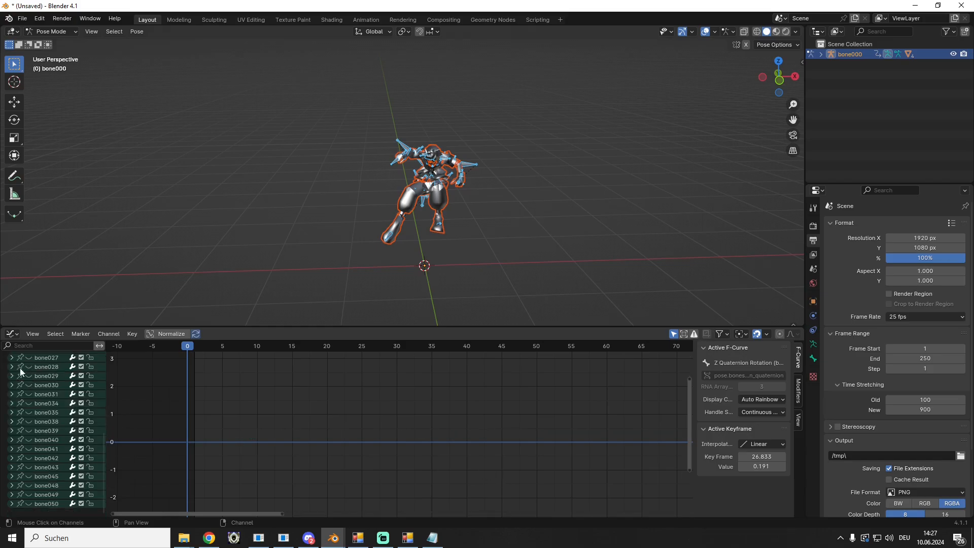
scroll(54, 403, up, 8)
scroll(55, 406, up, 2)
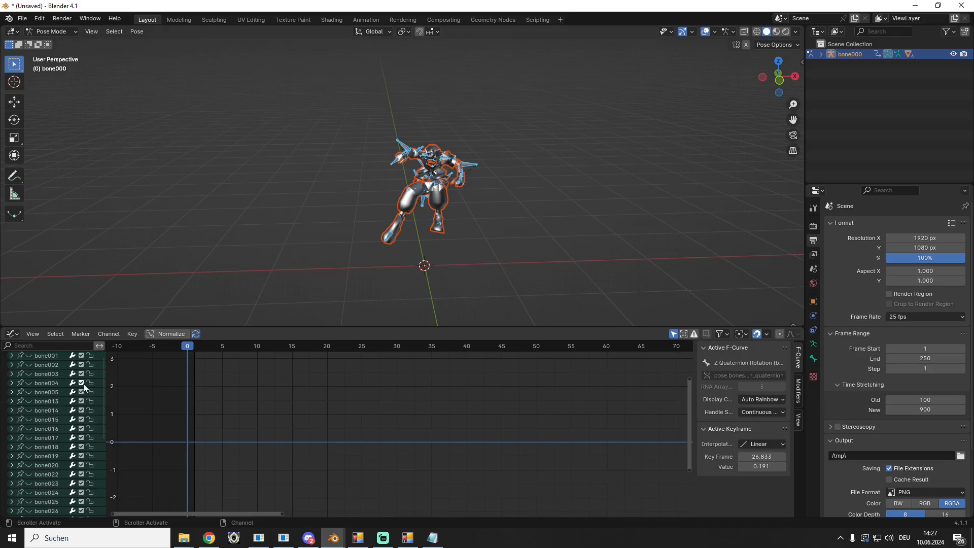
Play the animation to examine the character's motion for remaining rotation glitches
key(space)
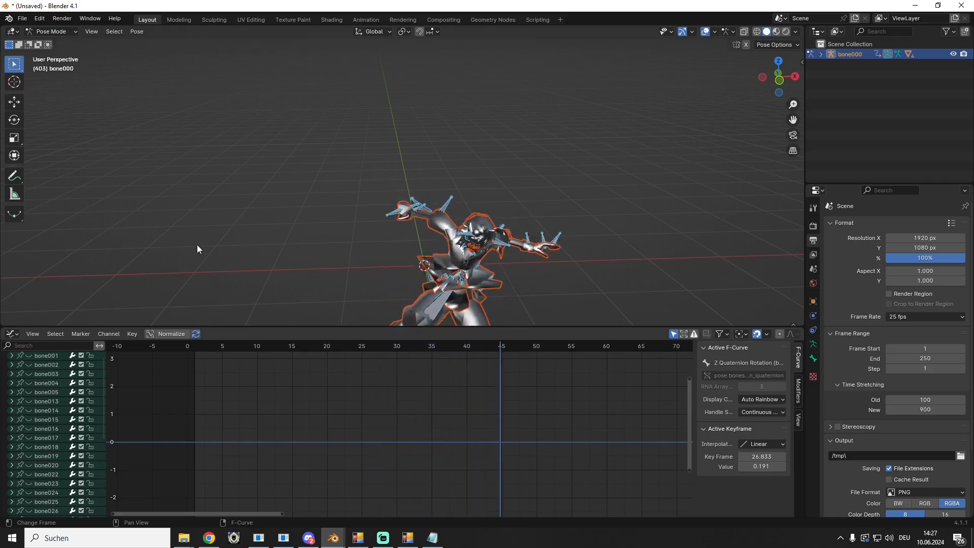
key(Escape)
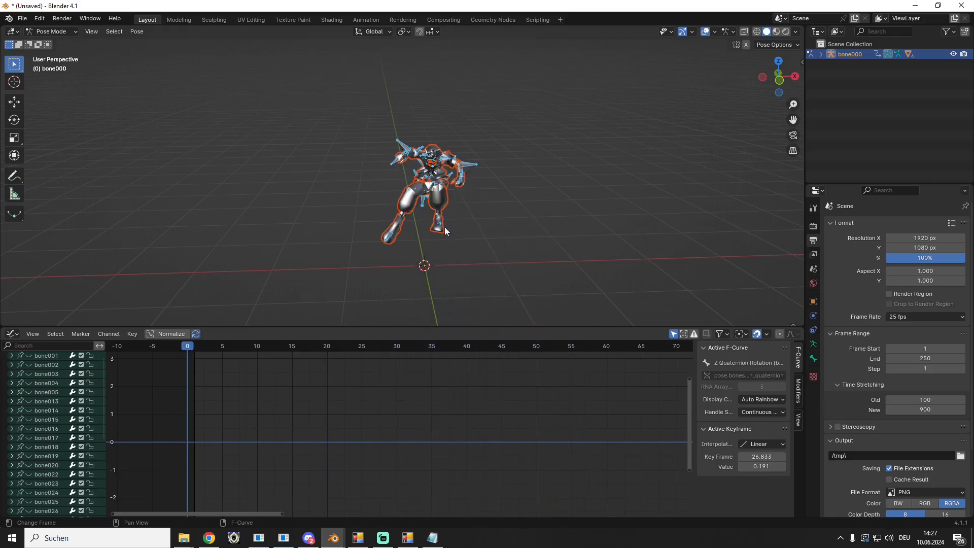
key(space)
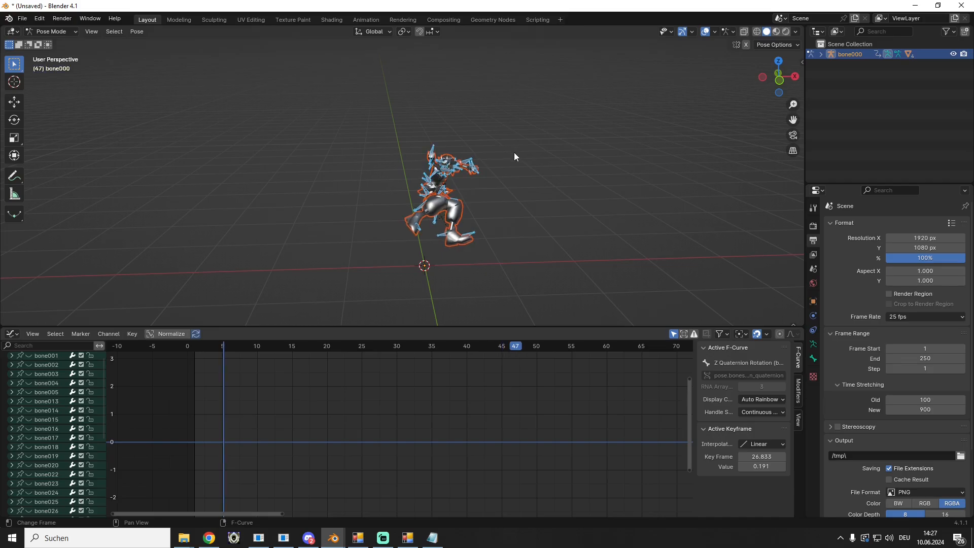
key(space)
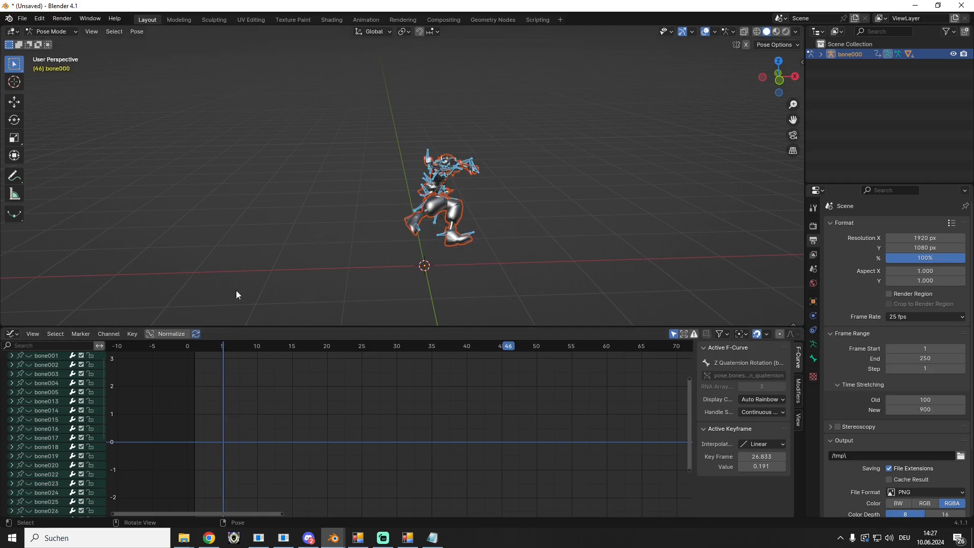
Examine the Quaternion Rotation curves of bone013, bone014, bone015 and bone023 for sign flips
click(11, 401)
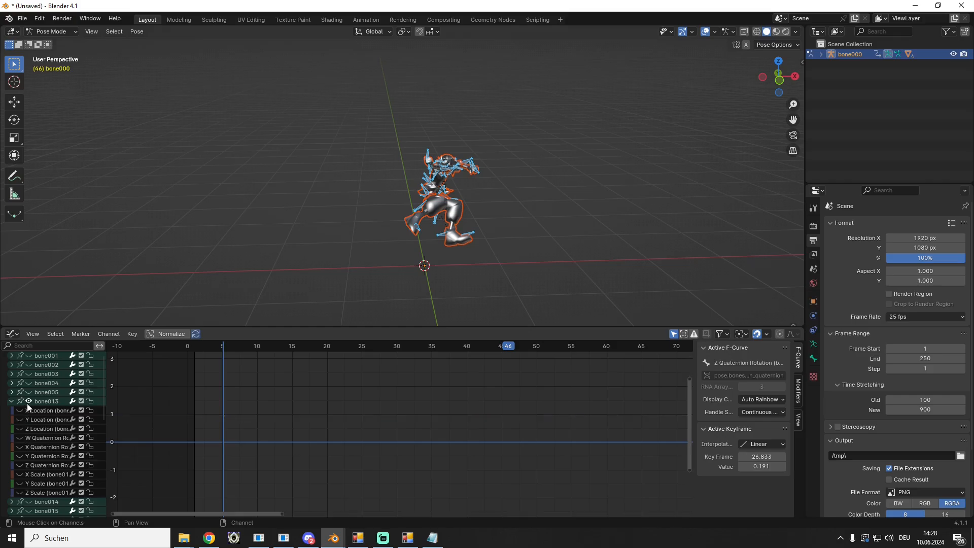
click(12, 401)
click(11, 410)
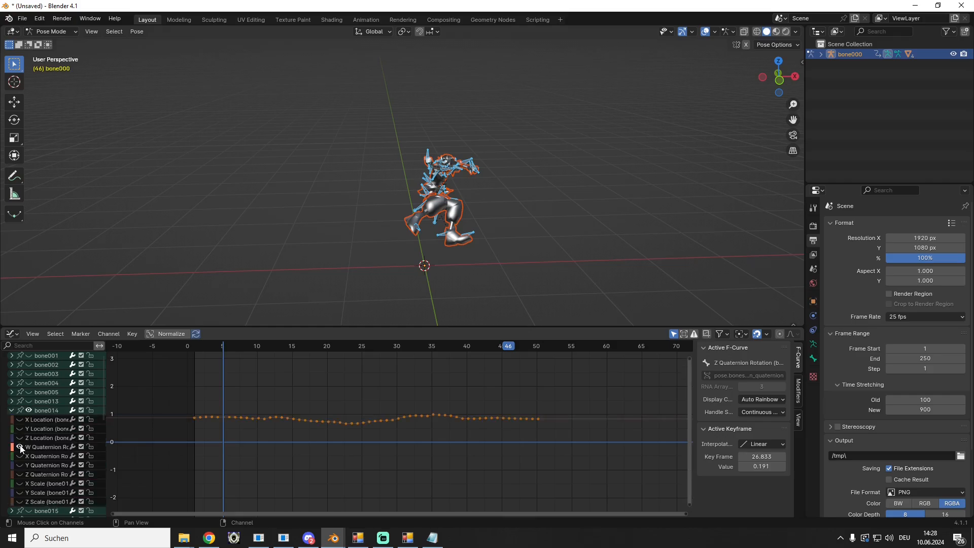
click(11, 410)
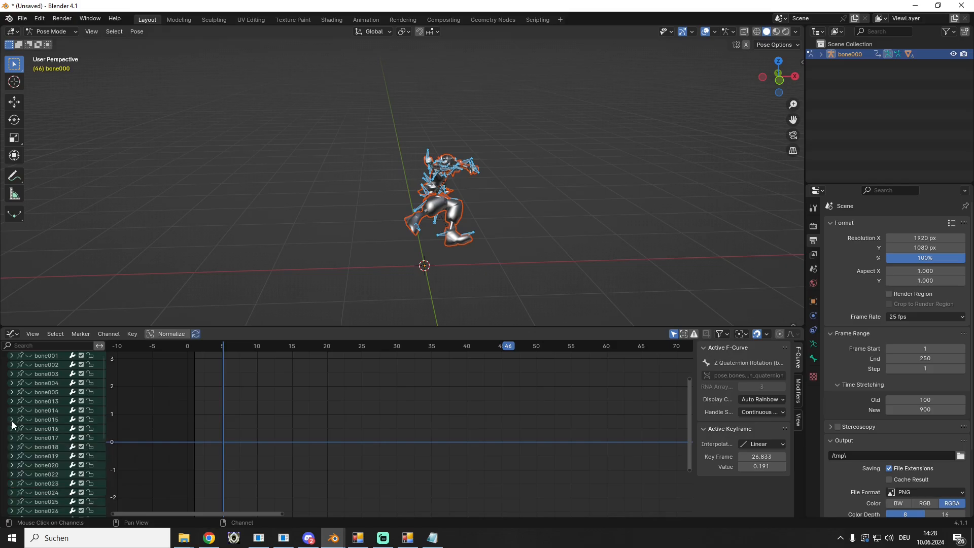
click(12, 420)
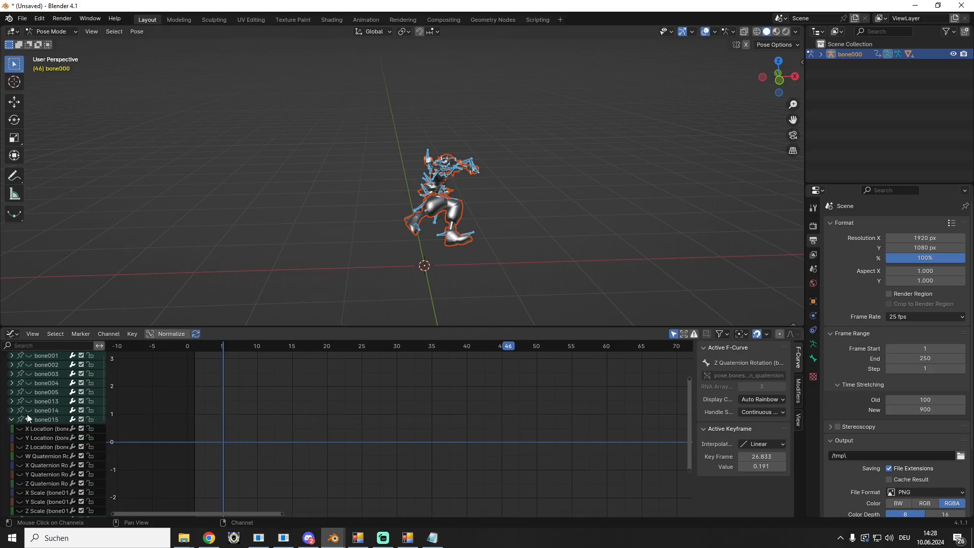
click(12, 419)
scroll(26, 416, down, 3)
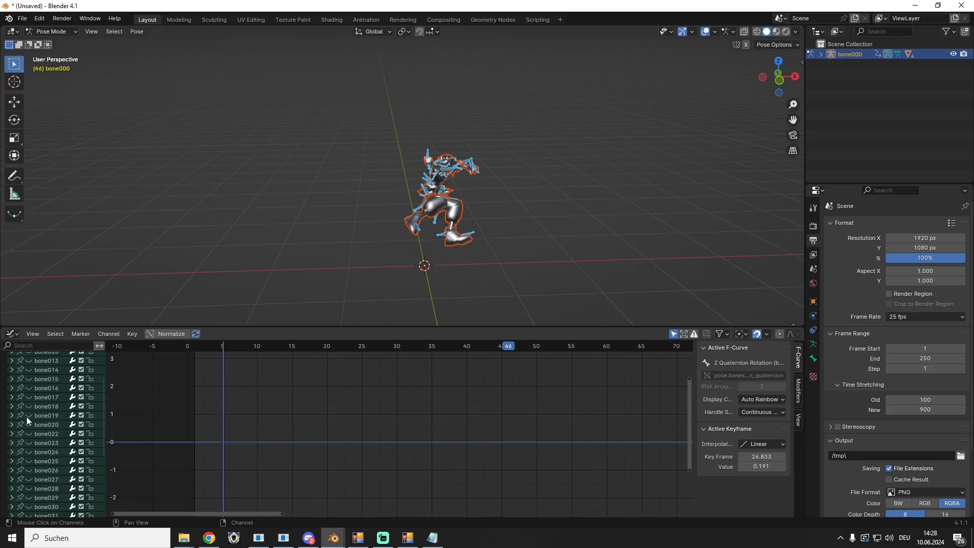
click(12, 443)
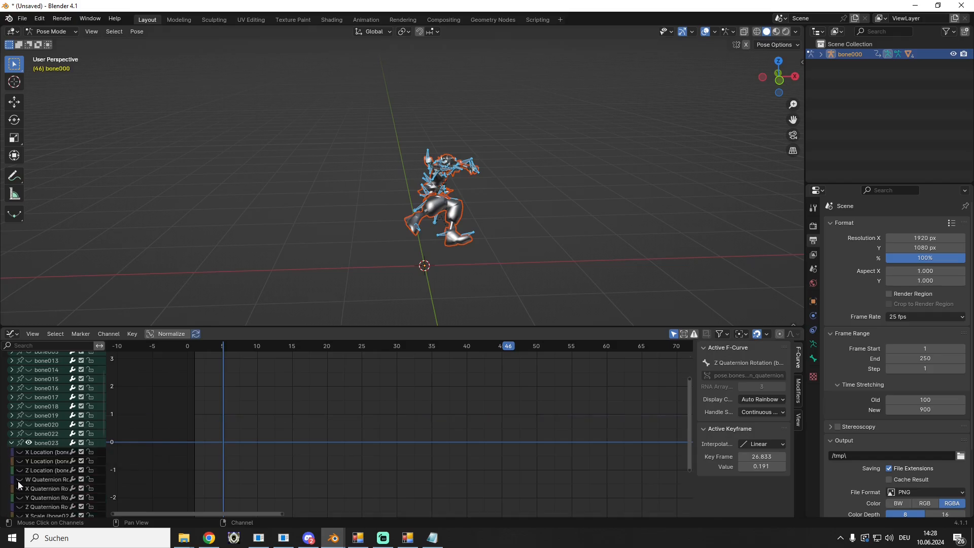
click(11, 442)
Display bone024's W Quaternion Rotation curve and mirror its negative keyframes by values over zero value
click(12, 452)
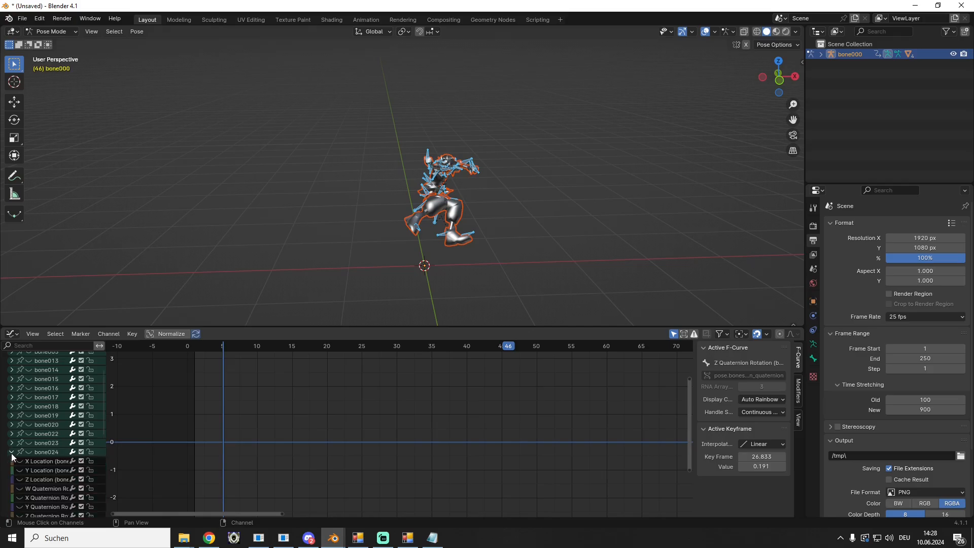
click(19, 488)
scroll(63, 415, down, 3)
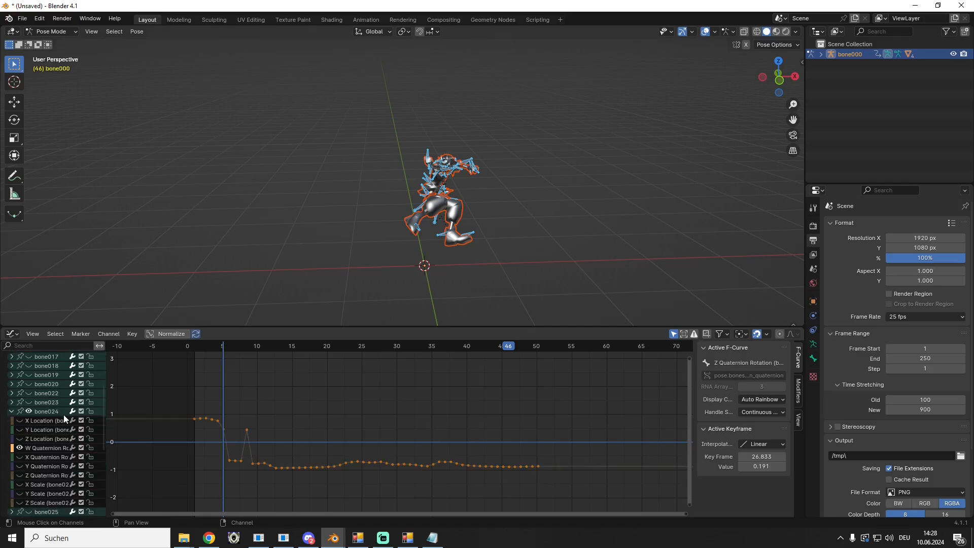
click(329, 424)
scroll(331, 422, down, 1)
middle_drag(337, 430, 351, 403)
scroll(361, 408, up, 3)
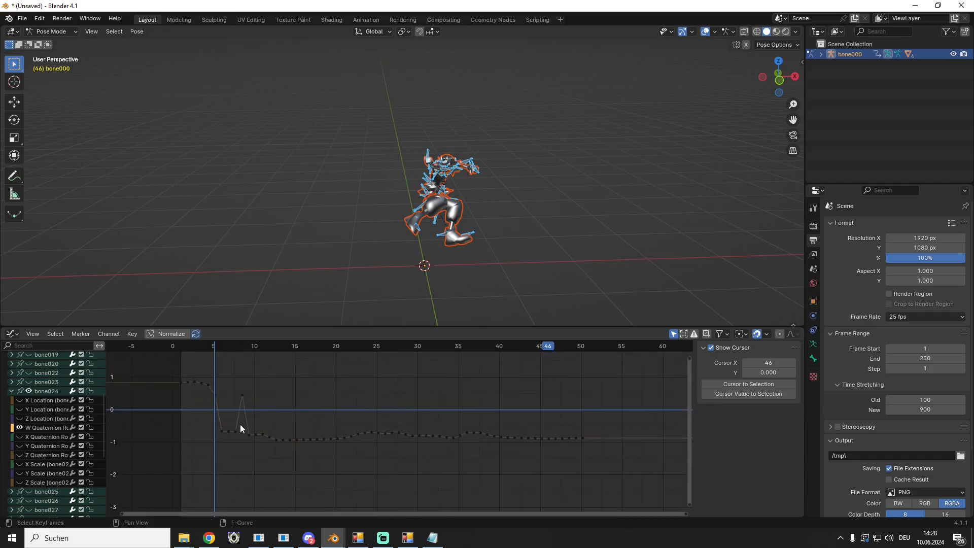
drag(212, 446, 623, 430)
right_click(430, 439)
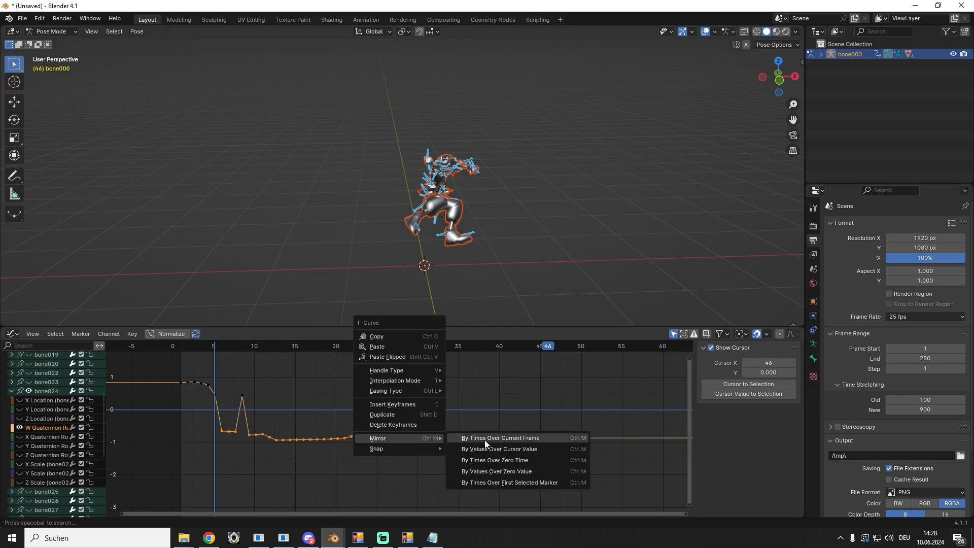
click(489, 472)
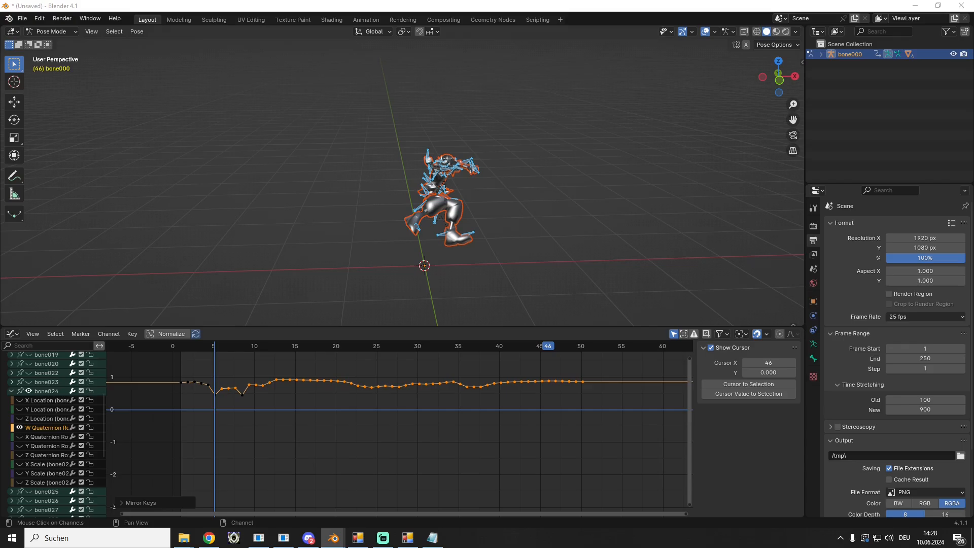
Raise the W curve's dip keyframes at frames 8.5 and 5.167, setting the one at 5.167 to 0.659
click(240, 400)
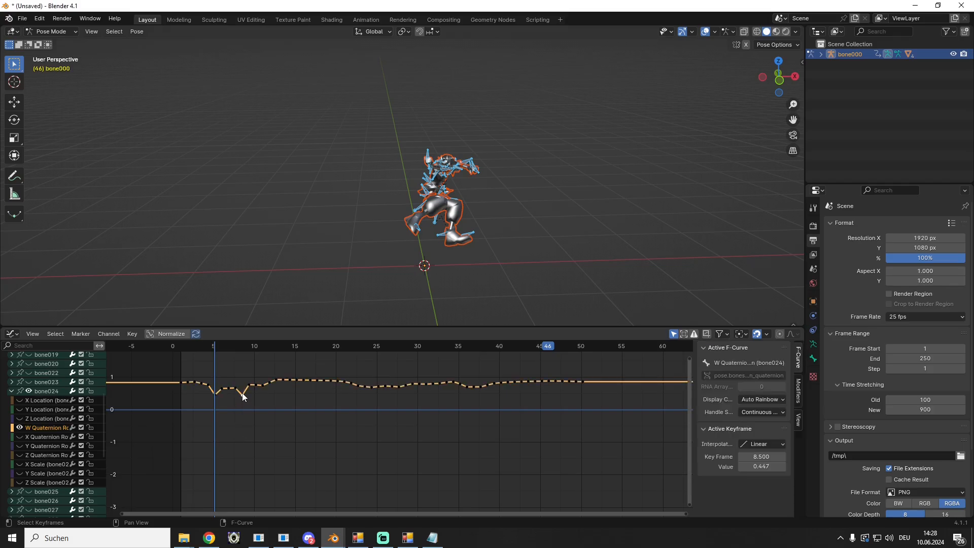
click(783, 466)
click(783, 466)
click(783, 466)
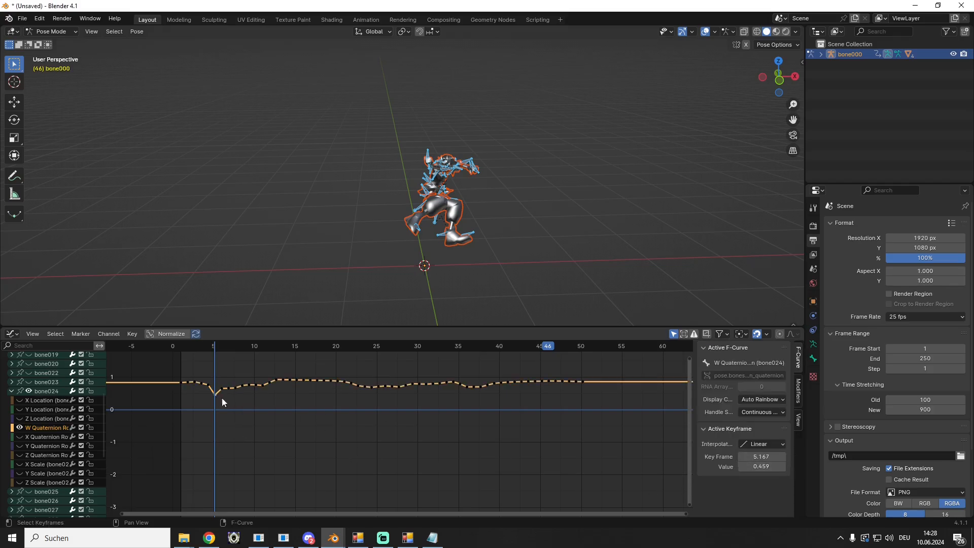
click(782, 467)
click(783, 466)
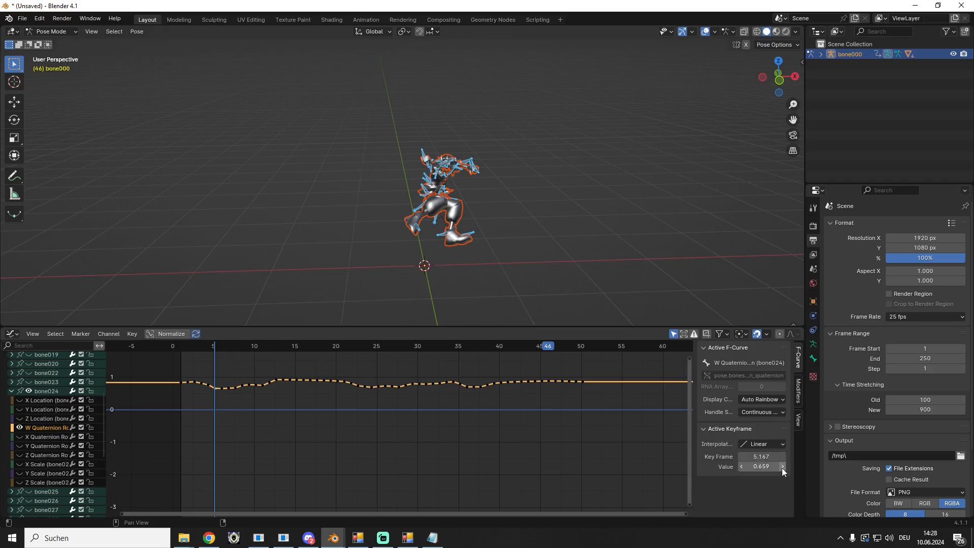
Display only bone024's X Quaternion Rotation curve and mirror its negative keyframes after frame 5 by values over zero value
click(17, 438)
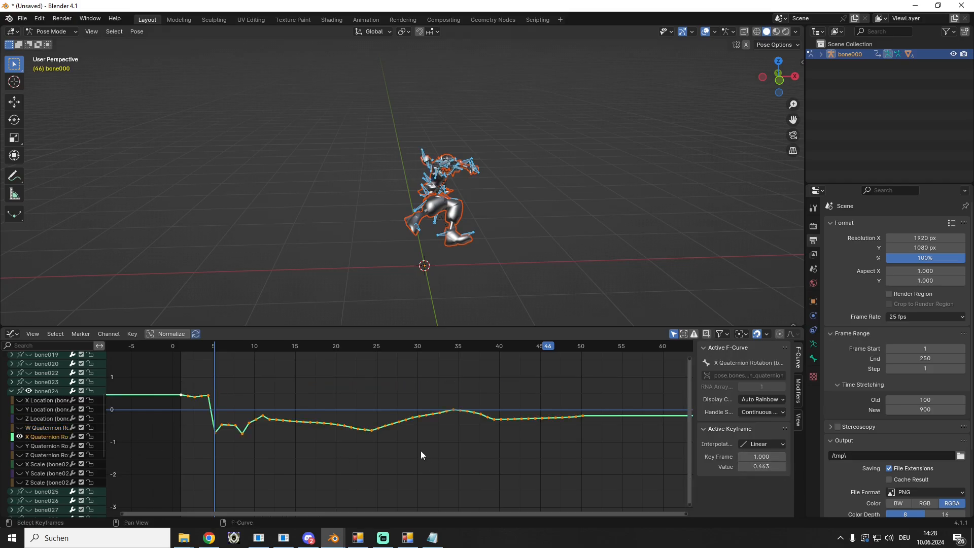
drag(614, 393, 218, 426)
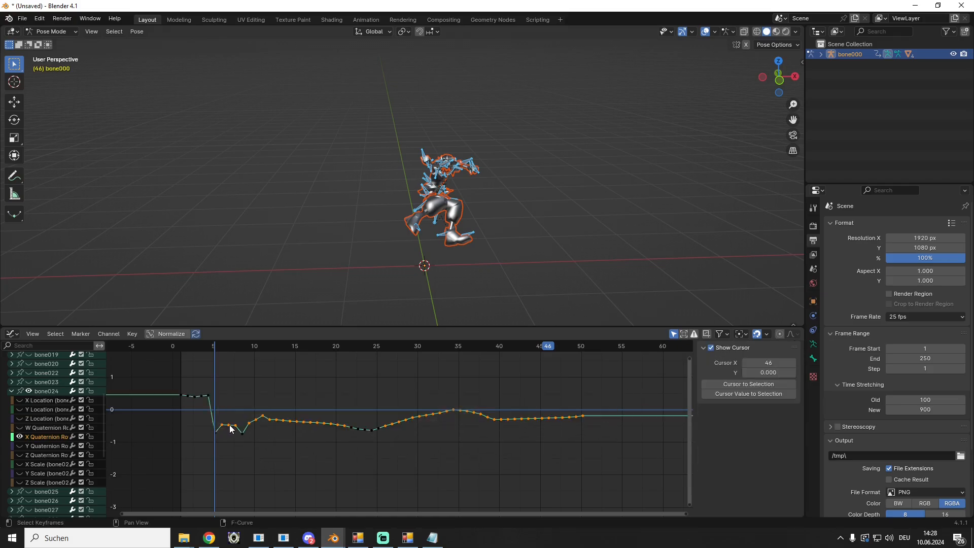
right_click(230, 428)
mouse_move(230, 426)
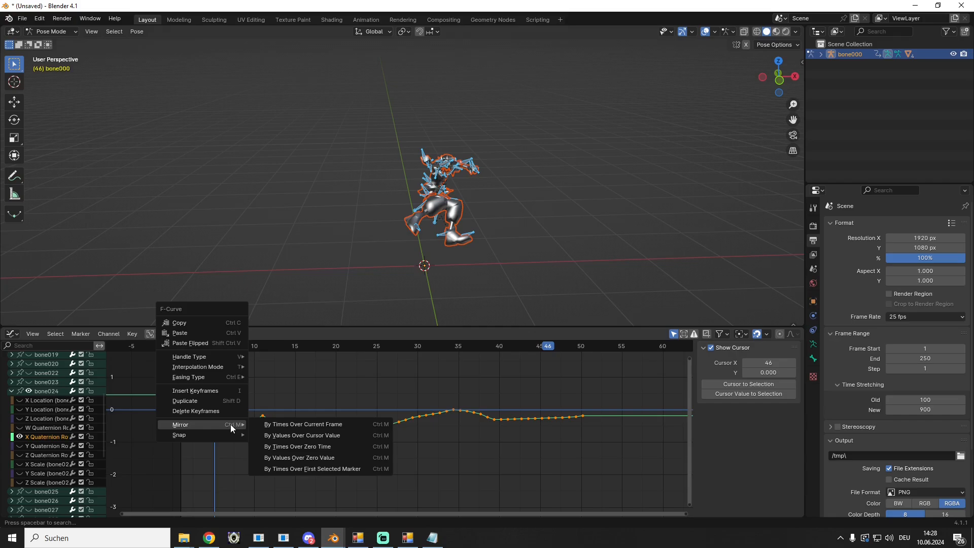
click(342, 459)
drag(341, 448, 391, 419)
right_click(365, 428)
mouse_move(366, 430)
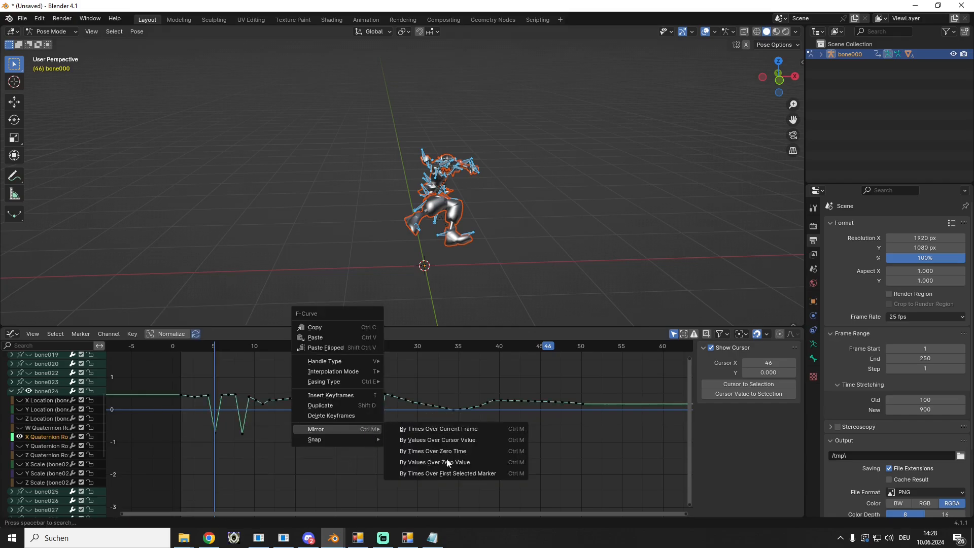
click(430, 461)
Raise the X curve's dip keyframe at frame 8.5 to 0.461
click(242, 433)
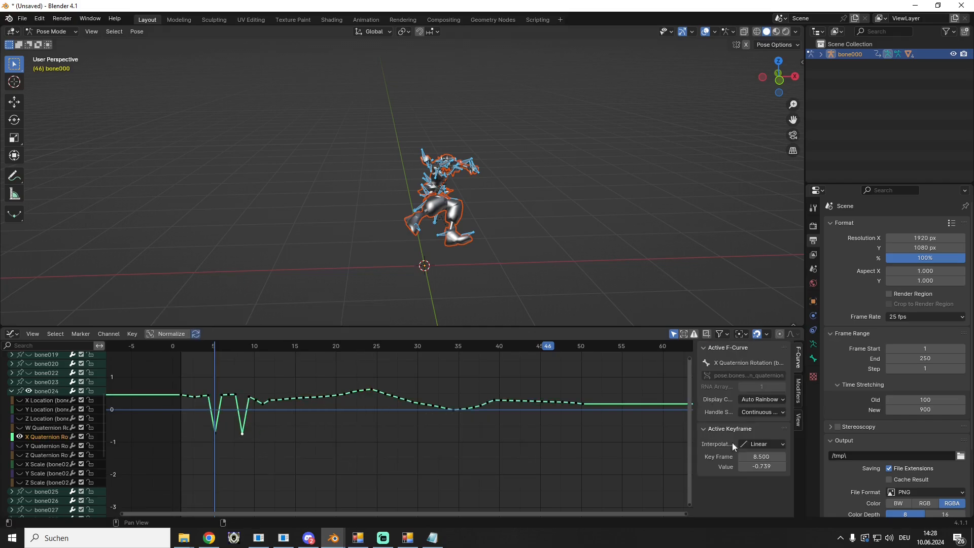
click(783, 466)
click(783, 467)
click(783, 466)
click(783, 466)
click(784, 466)
click(783, 467)
click(784, 466)
click(784, 467)
click(784, 467)
click(784, 467)
click(783, 467)
click(783, 466)
click(784, 467)
click(740, 467)
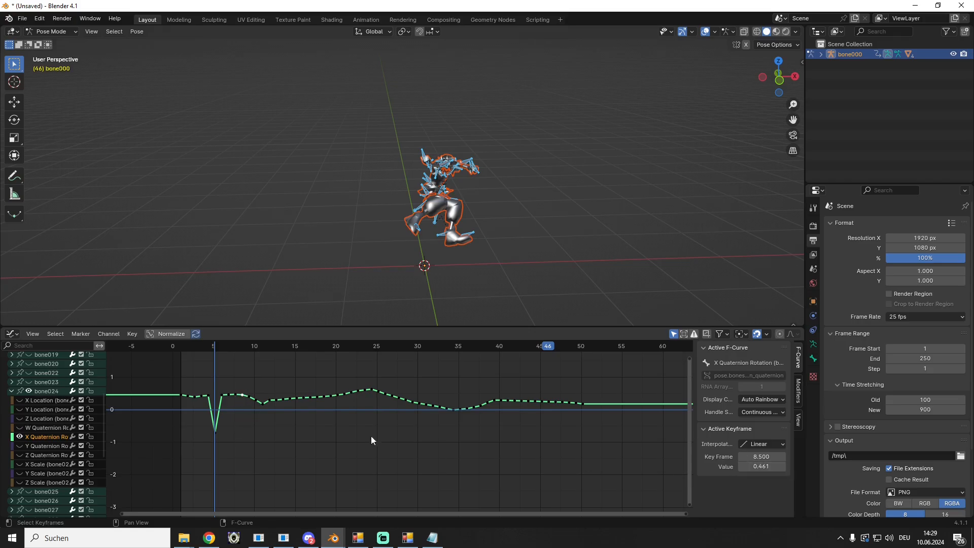
Raise the X curve's dip keyframe at frame 5.167 to 0.490
click(214, 434)
click(782, 467)
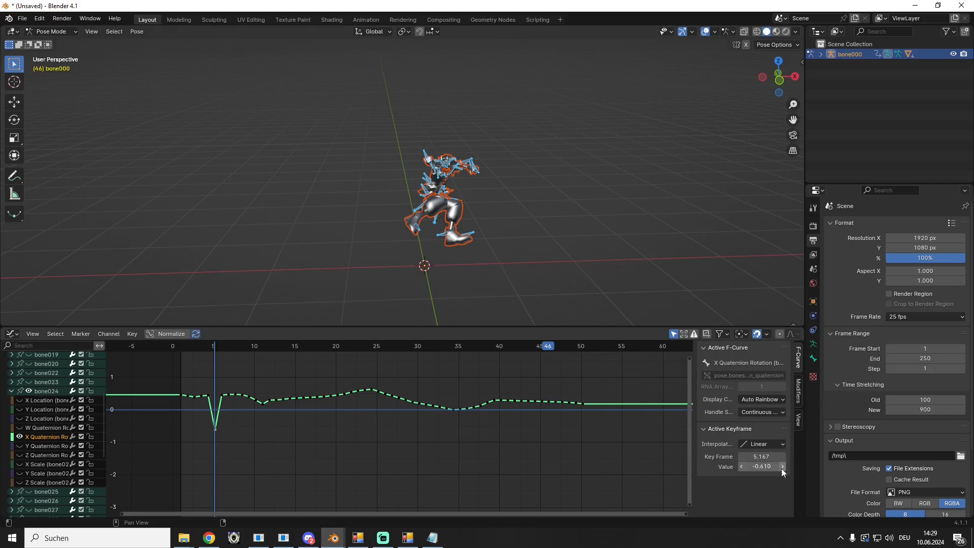
click(782, 467)
click(782, 467)
click(782, 467)
click(782, 466)
click(782, 467)
click(782, 466)
click(782, 467)
click(782, 466)
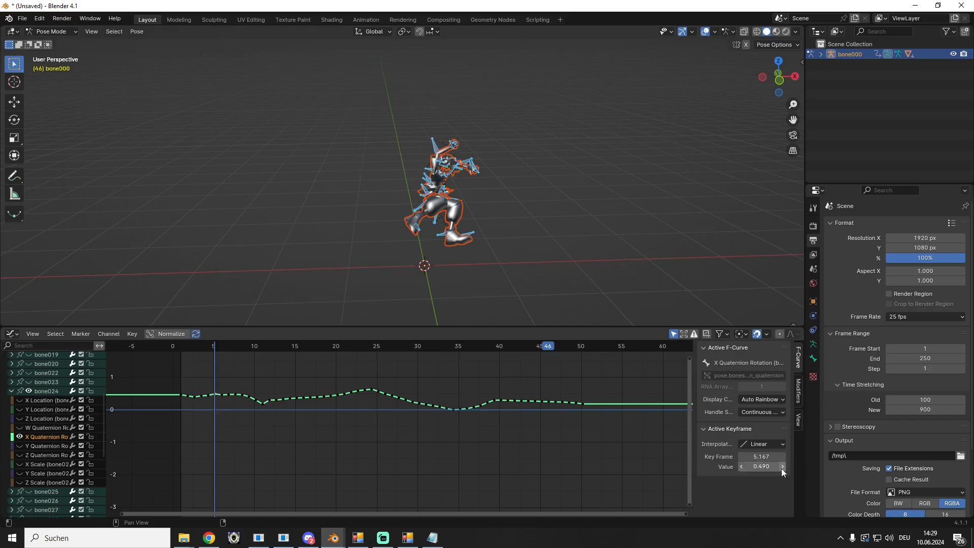
Display only bone024's Y Quaternion Rotation curve and mirror its keyframes after frame 5.167, except the frame 8.5 spike, by values over zero value
click(19, 436)
click(19, 445)
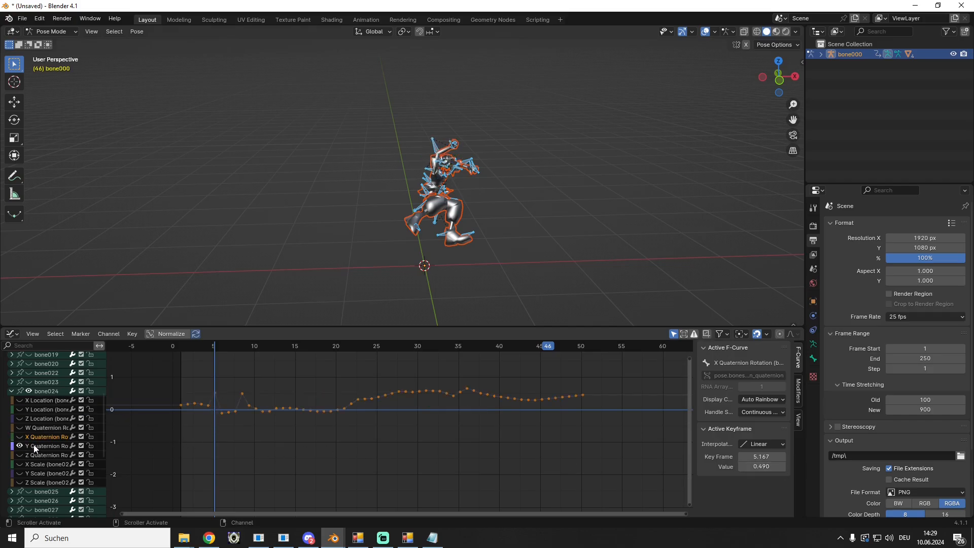
drag(600, 387, 238, 409)
right_click(254, 409)
mouse_move(257, 408)
click(307, 442)
right_click(232, 409)
mouse_move(233, 411)
click(296, 442)
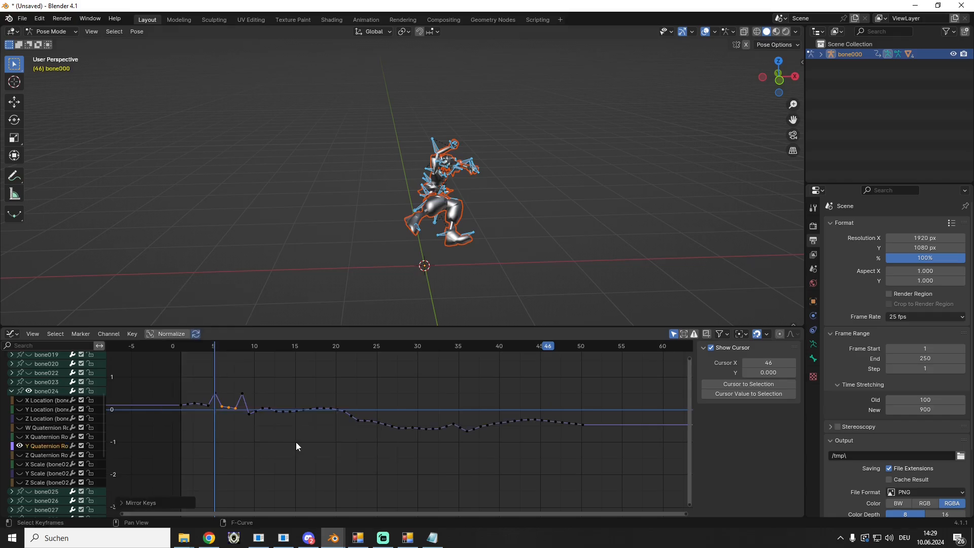
Lower the Y curve's spike keyframes at frames 8.5 and 5.167 to follow the neighbouring keys, setting the one at 5.167 to 0.119
click(242, 393)
click(741, 471)
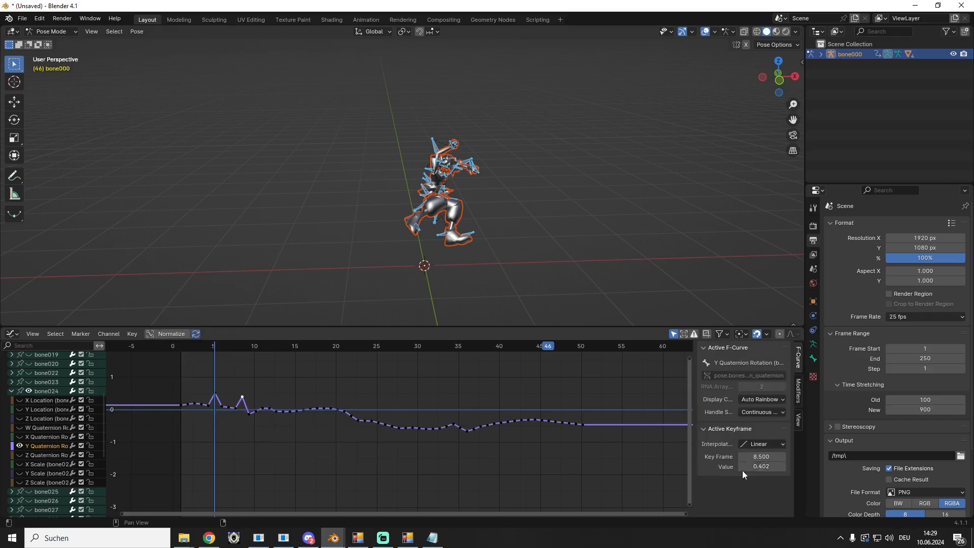
click(741, 470)
click(741, 470)
click(741, 470)
click(741, 470)
click(214, 394)
click(739, 467)
click(740, 467)
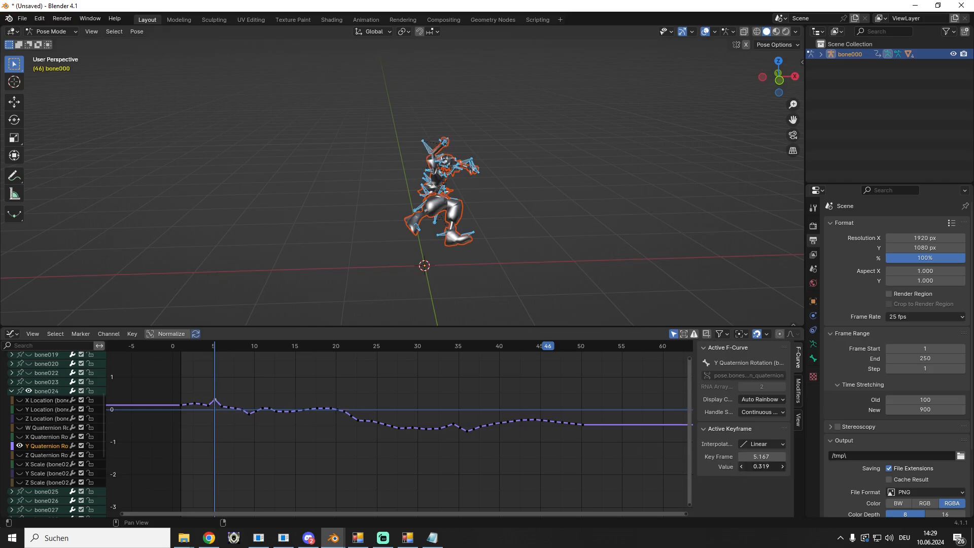
click(740, 467)
click(740, 466)
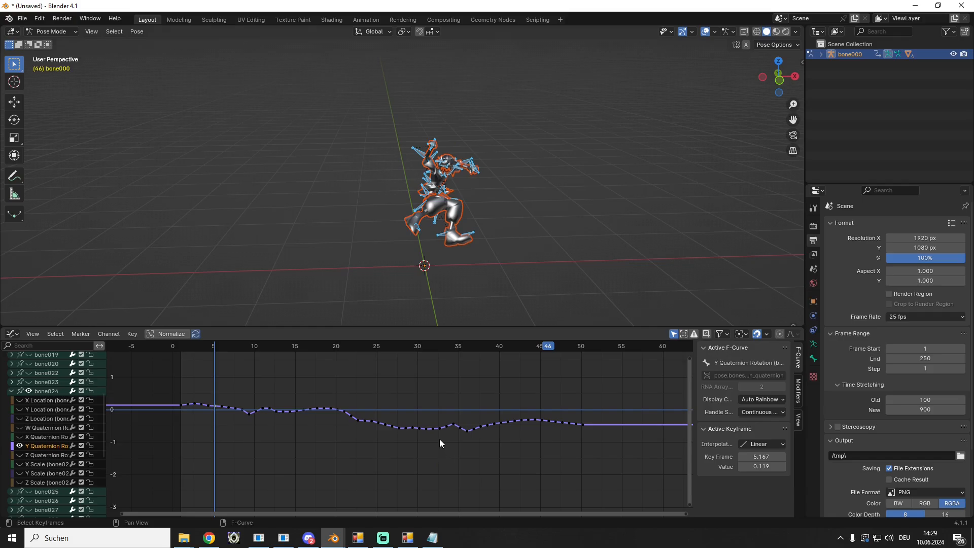
Display only bone024's Z Quaternion Rotation curve and mirror its flipped keyframes after frame 5.167 by values over zero value
click(23, 454)
click(556, 379)
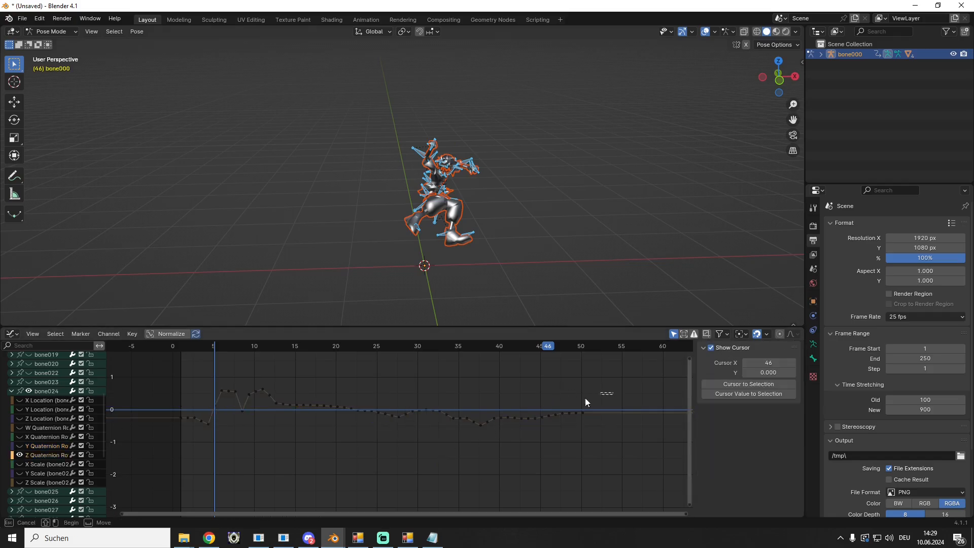
drag(613, 391, 245, 435)
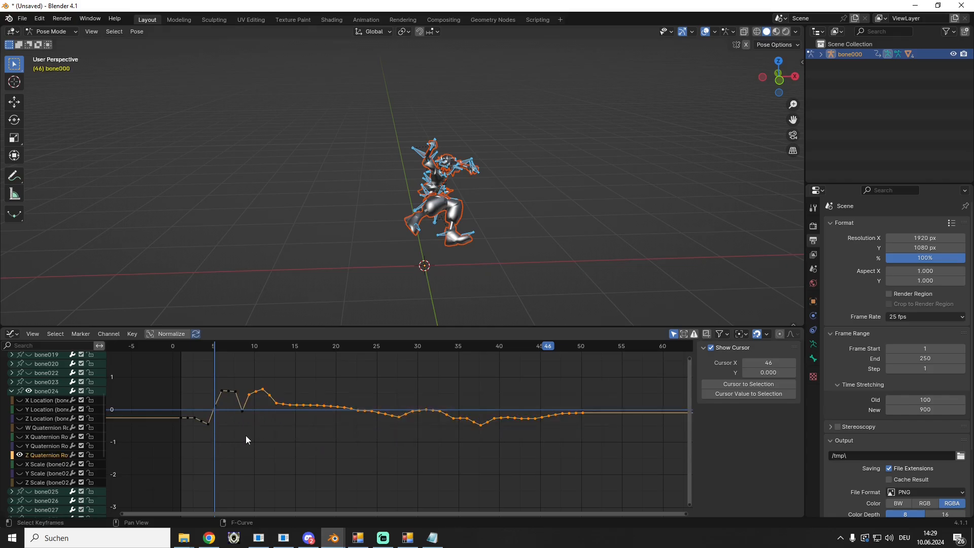
right_click(306, 394)
mouse_move(306, 397)
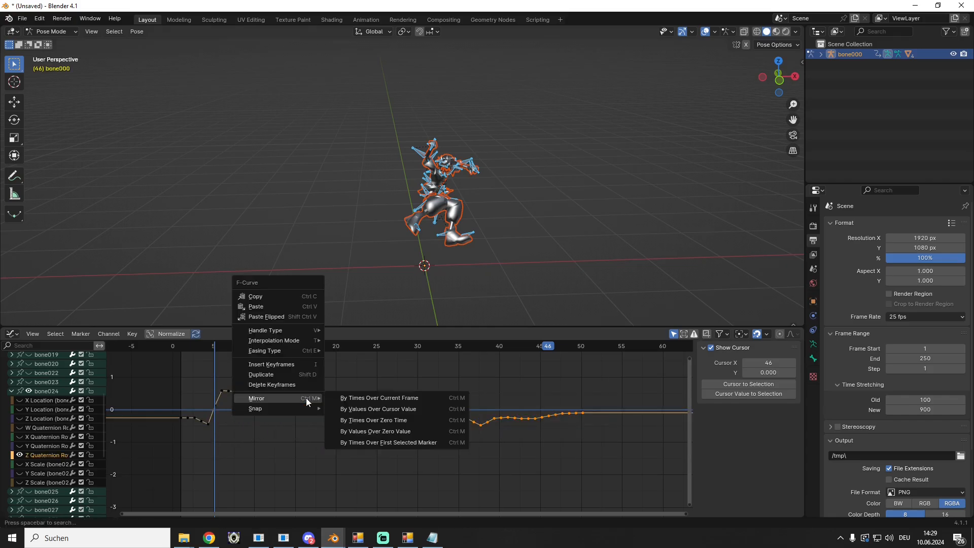
click(402, 430)
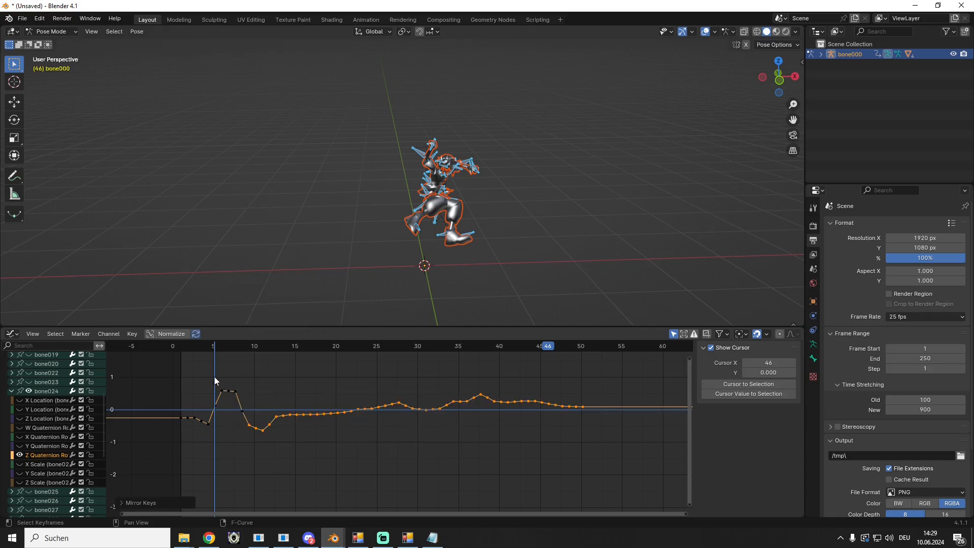
drag(214, 377, 257, 405)
right_click(202, 394)
mouse_move(203, 394)
click(275, 421)
Lower the Z curve's outlier keyframes at frames 8.5 and 5.167, setting the one at 5.167 to -0.573
click(242, 410)
drag(740, 467, 713, 470)
click(215, 409)
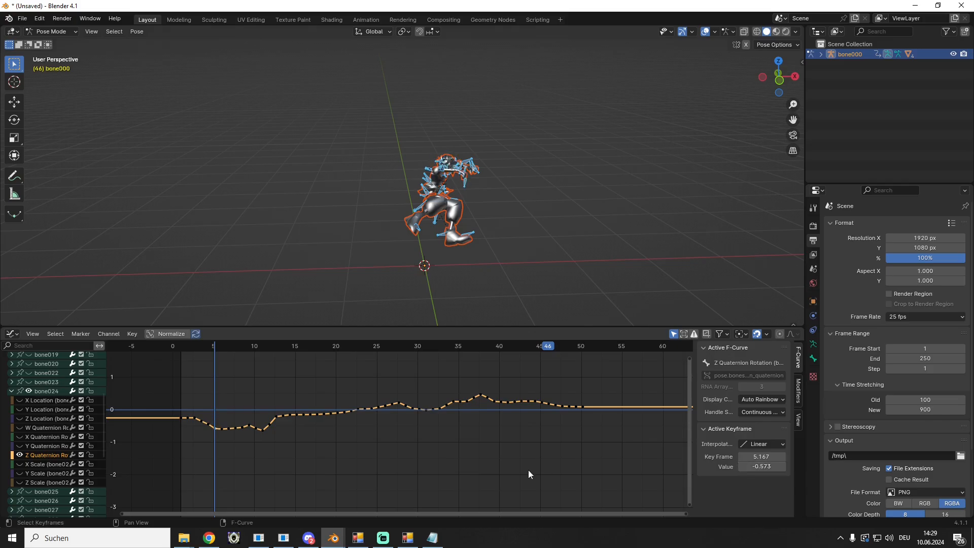
Hide the Z curve, collapse bone024's channels and scrub through the animation to frame 59
click(19, 455)
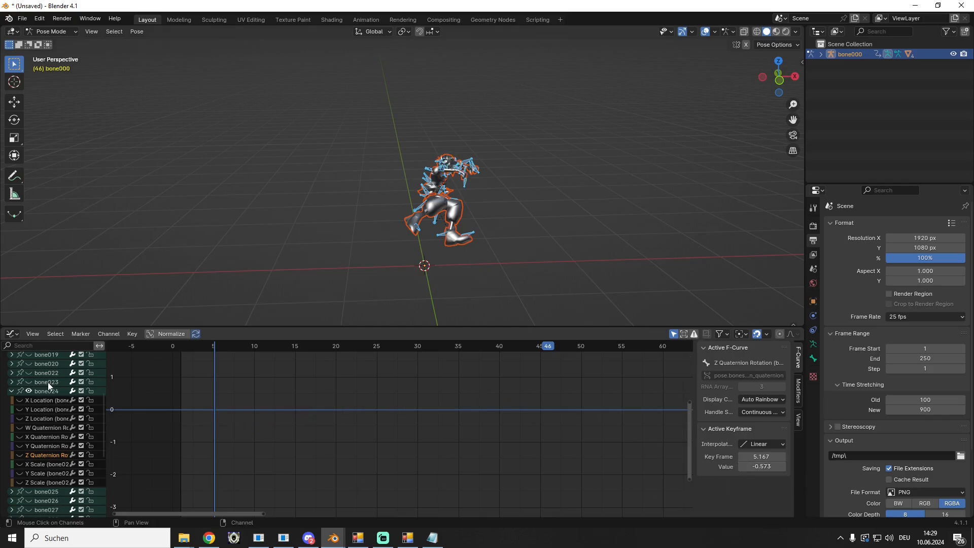
click(10, 390)
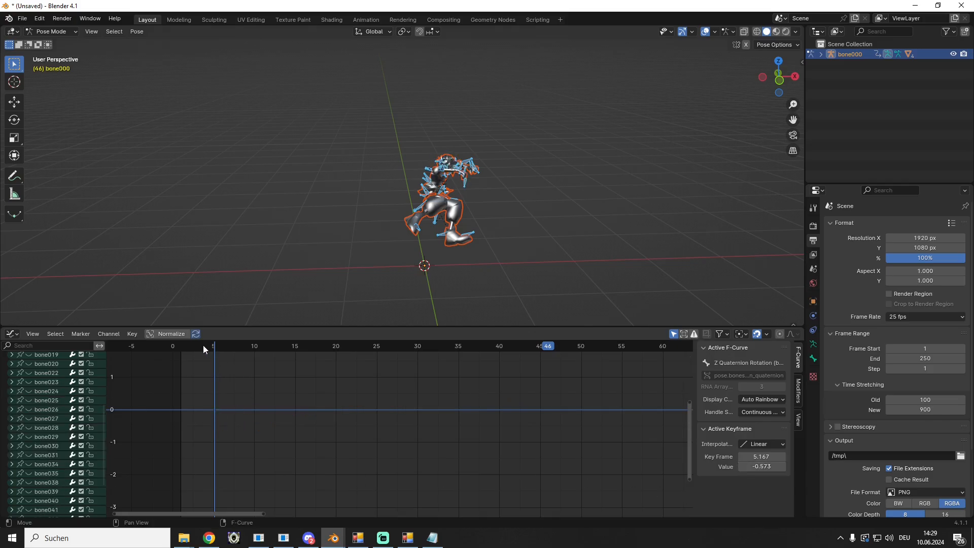
drag(202, 348, 663, 413)
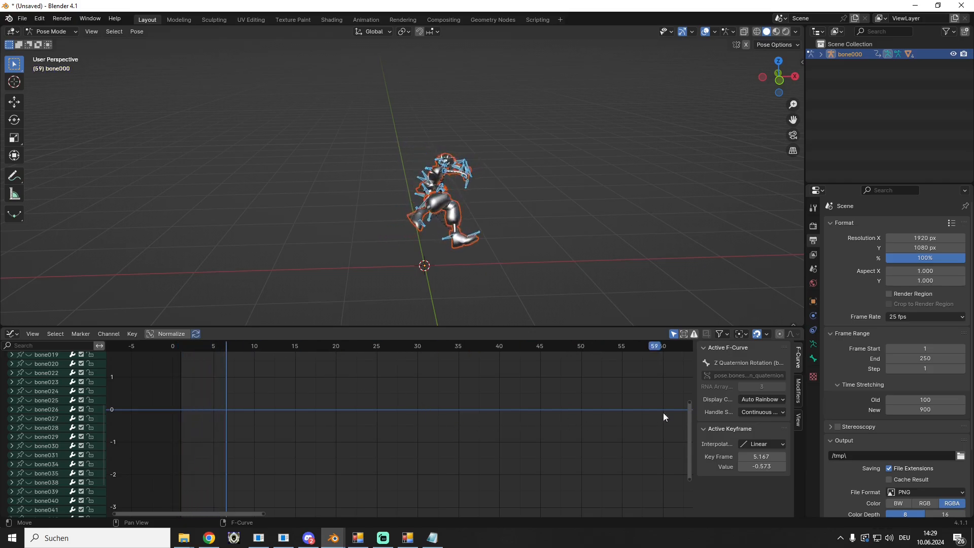
Play the animation, return to frame 0 and set the New value under Time Stretching to 100
key(space)
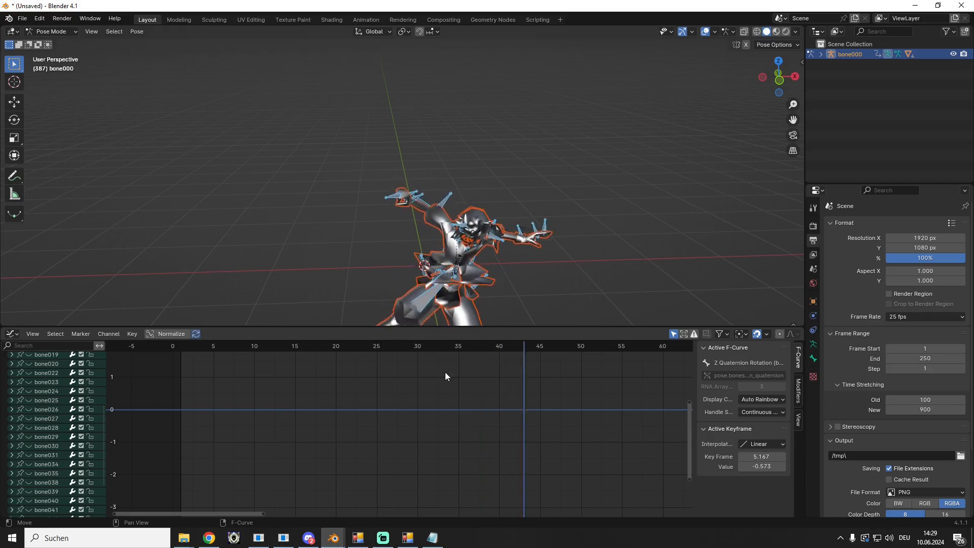
drag(446, 372, 371, 375)
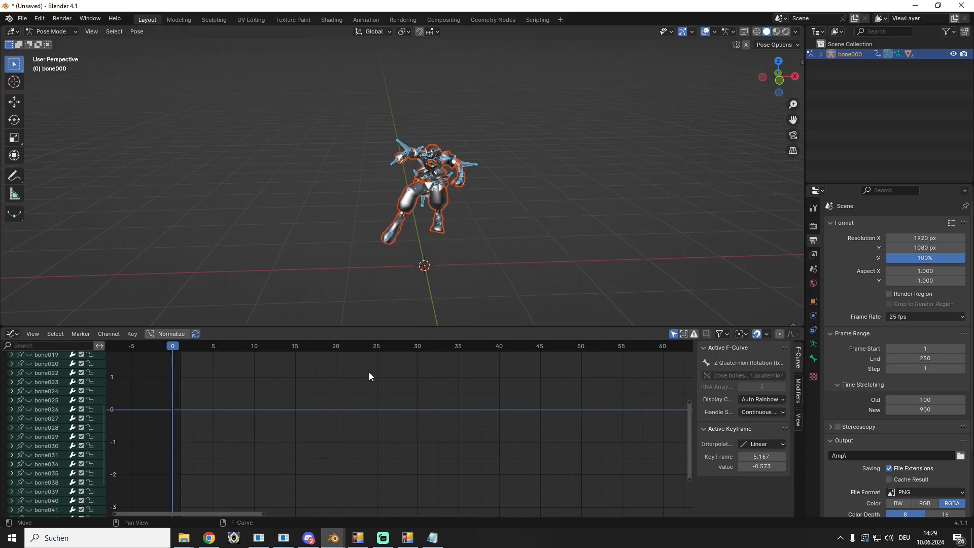
click(938, 410)
text(100)
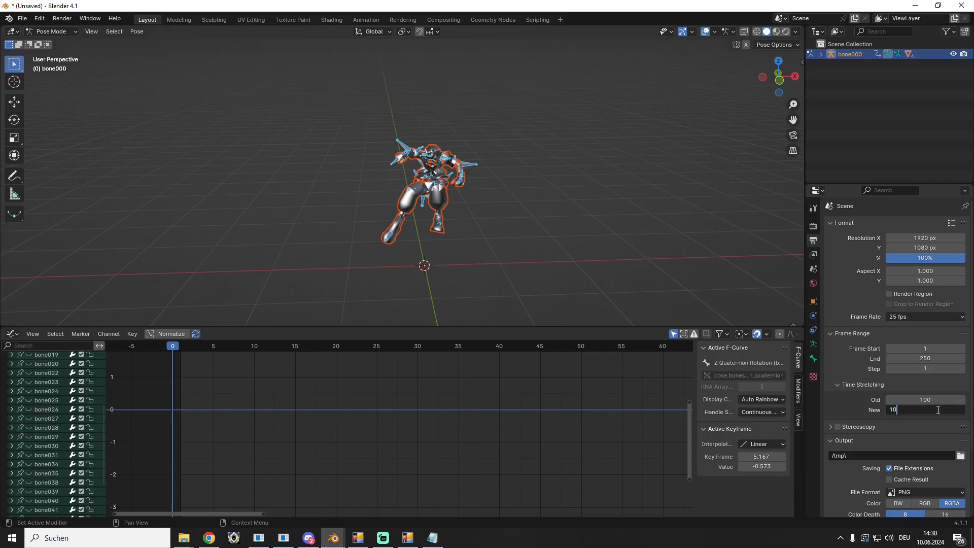
key(Return)
middle_drag(251, 273, 524, 248)
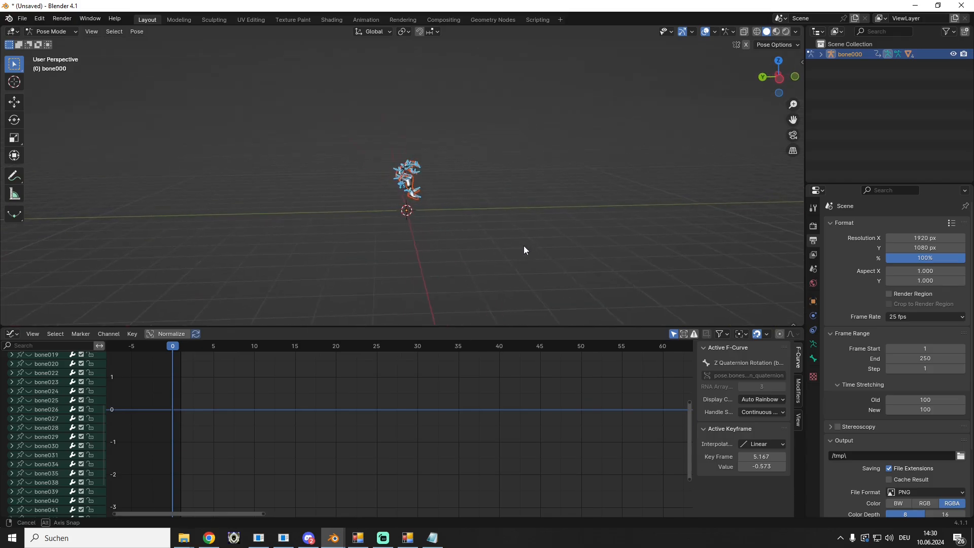
Change the Graph Editor area to the Timeline and preview the animation from the side
click(11, 334)
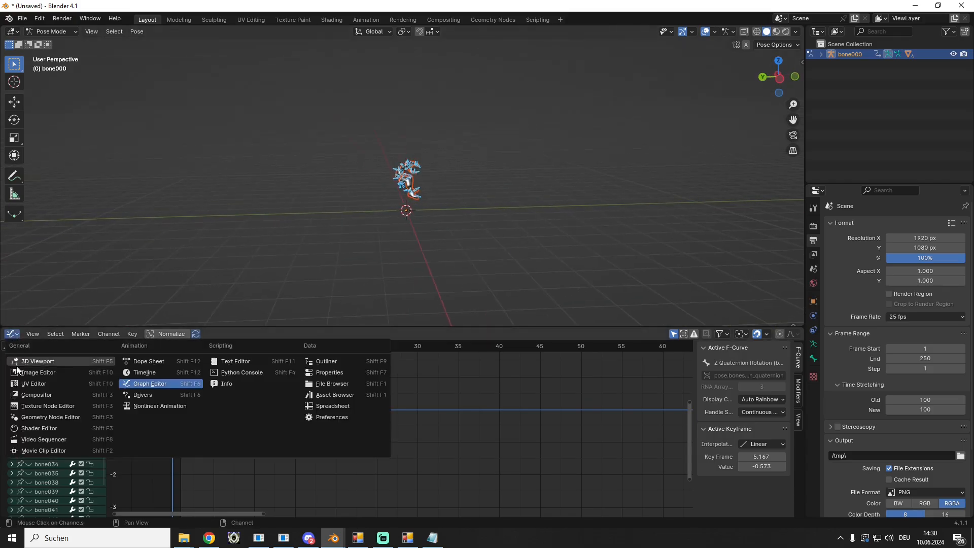
click(138, 373)
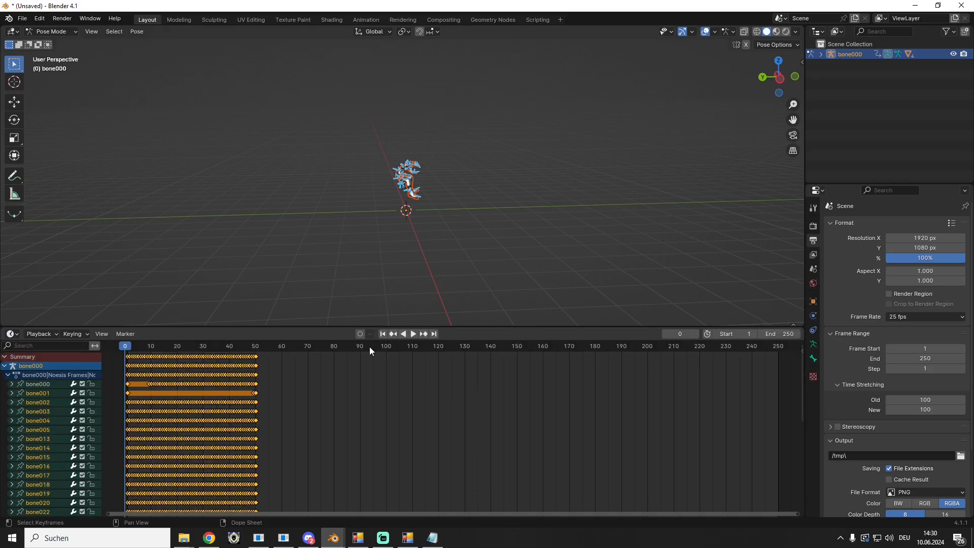
click(413, 334)
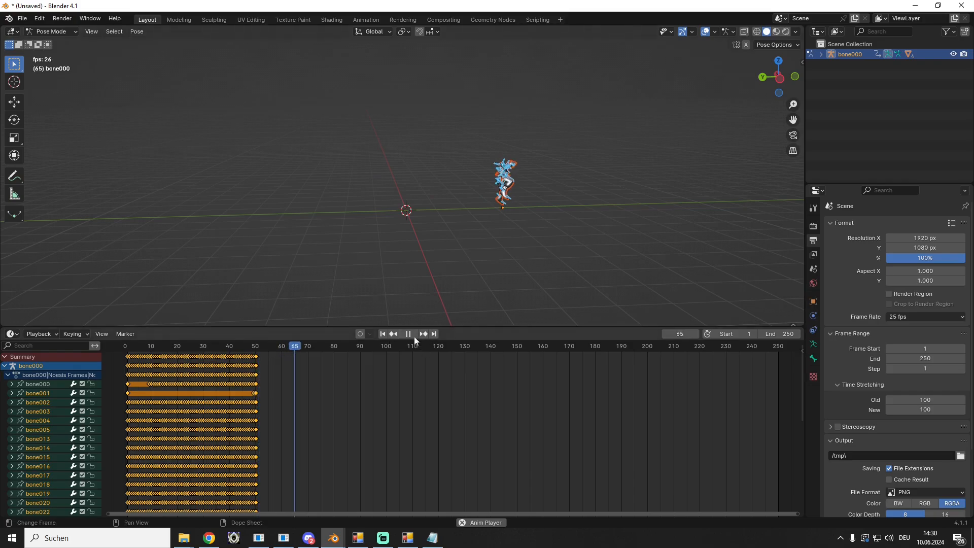
click(414, 335)
Move the playhead just past the last keyframes to frame 51 and set the scene's end frame to 51
drag(306, 347, 258, 355)
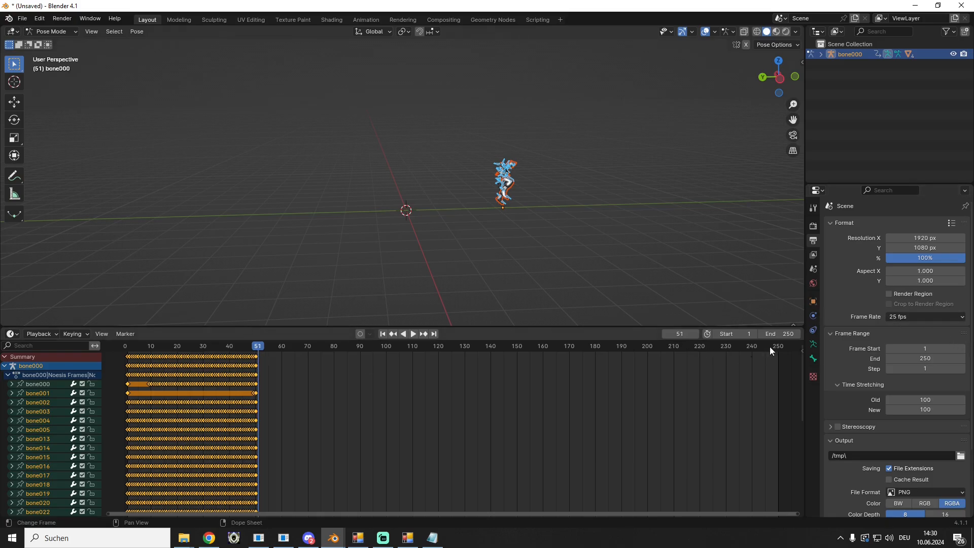
click(787, 334)
text(51)
key(Return)
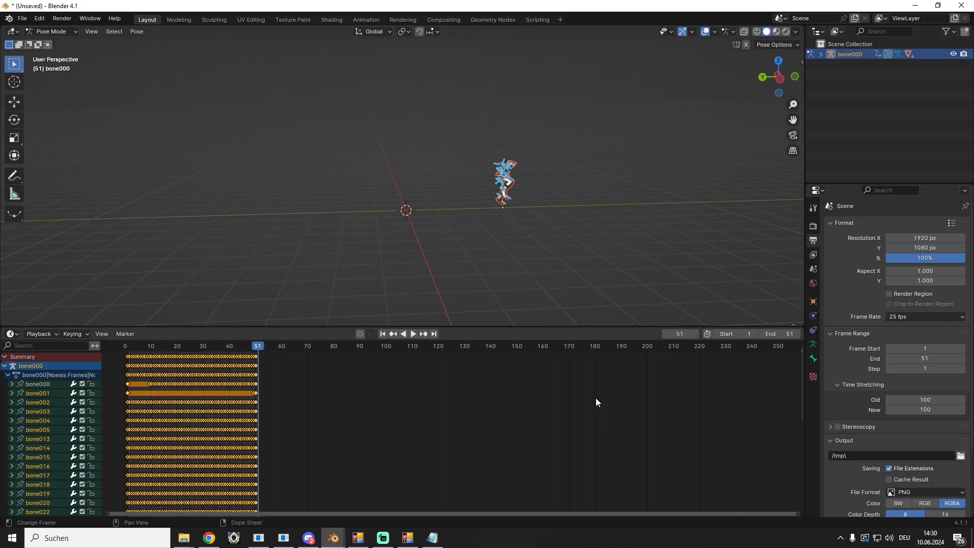
Play the shortened animation and hide the bone000 armature to view only the character mesh up close
click(411, 333)
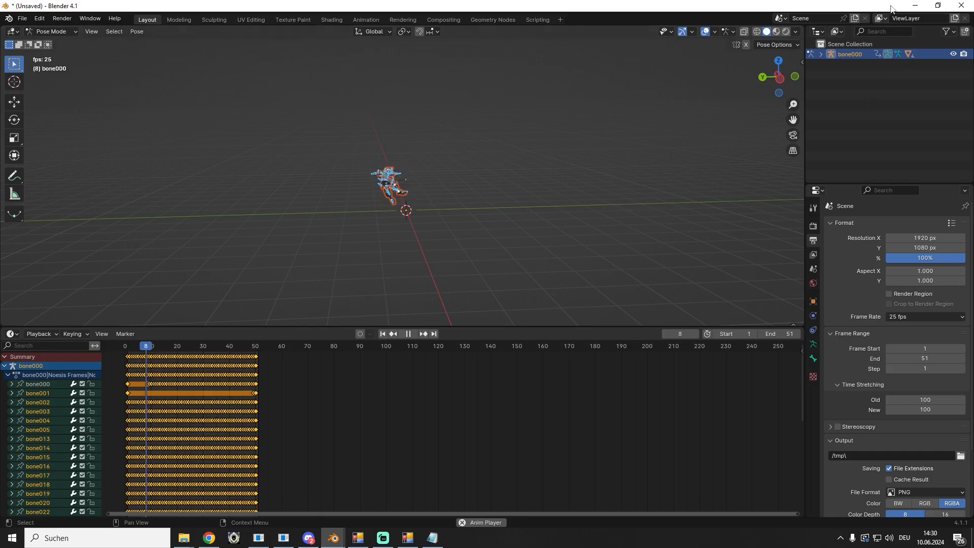
click(953, 54)
scroll(553, 131, up, 5)
mouse_move(552, 131)
middle_down()
mouse_move(554, 147)
mouse_move(537, 139)
middle_up()
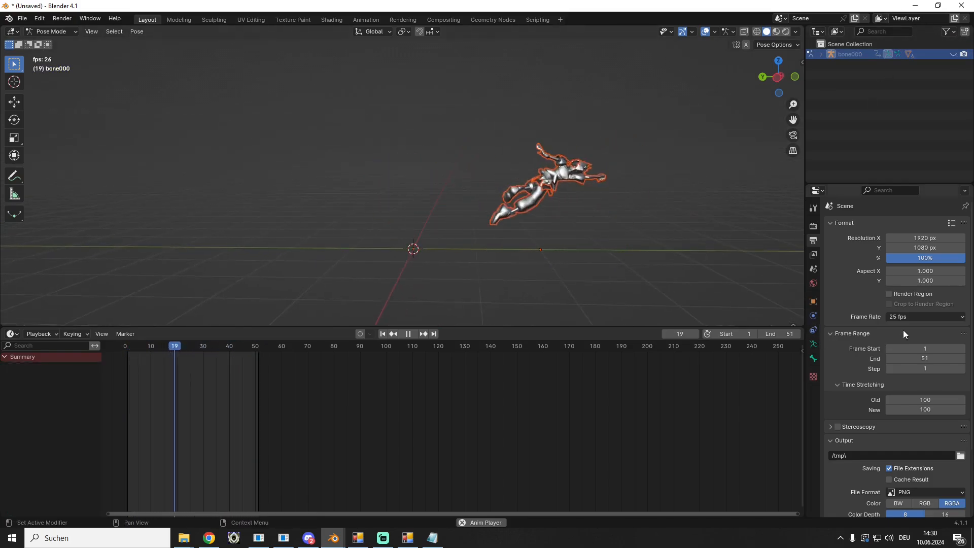
Set the scene's frame rate to 50 fps while the animation plays
click(913, 316)
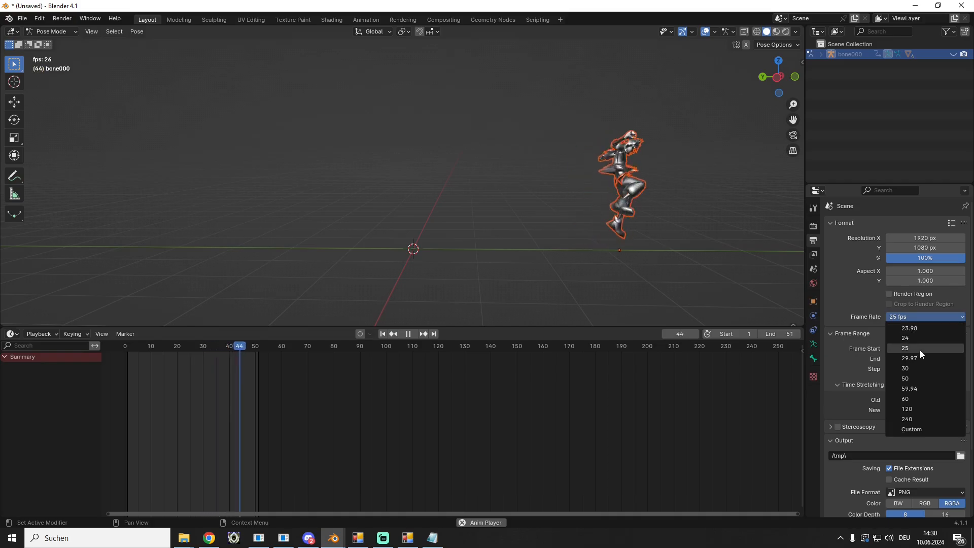
click(897, 316)
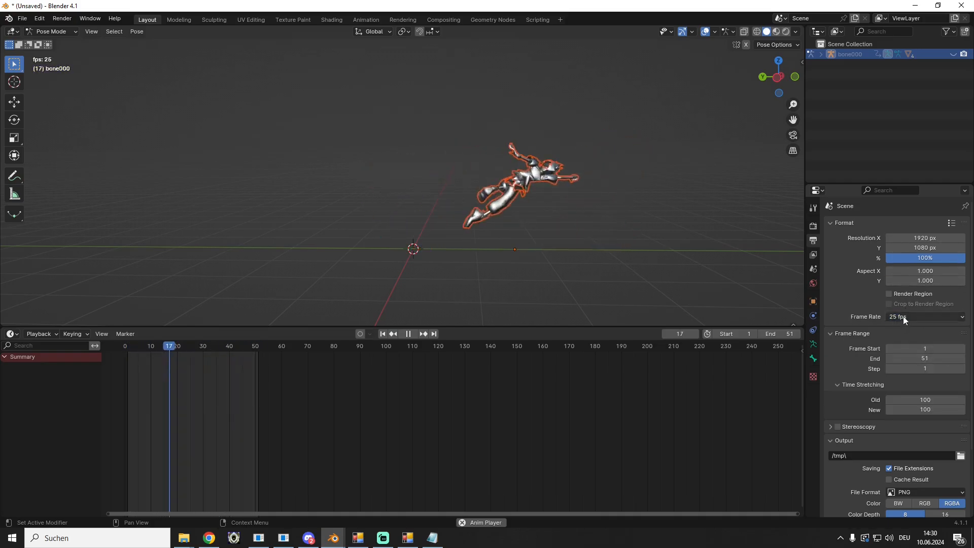
click(903, 315)
click(912, 378)
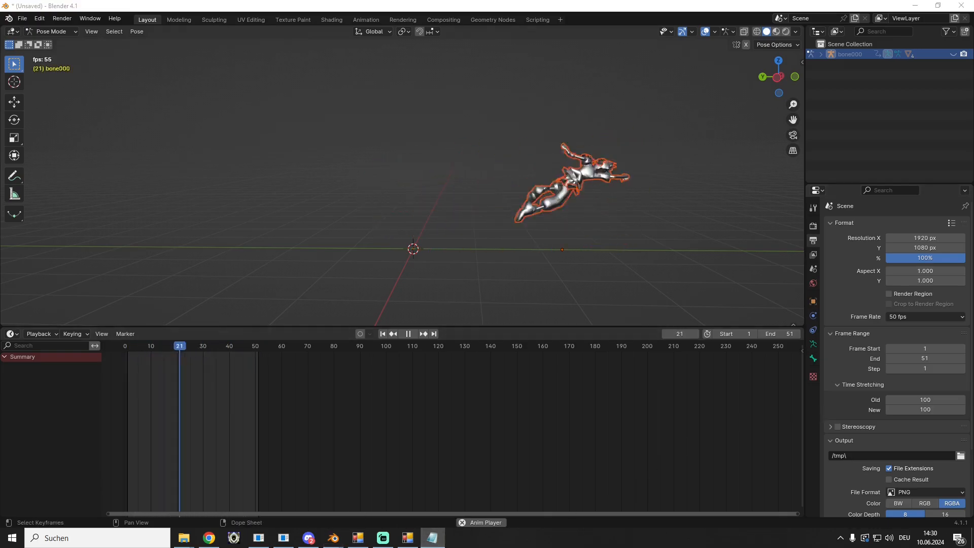
Look up the frame rate values noted in Root bone anb maker.txt and switch the scene's frame rate to Custom
drag(0, 98, 381, 77)
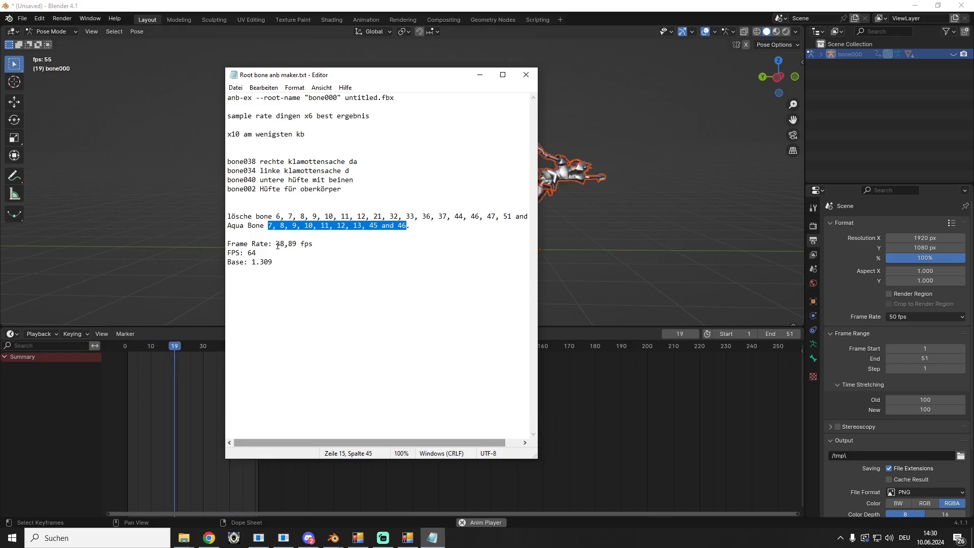
drag(277, 244, 312, 243)
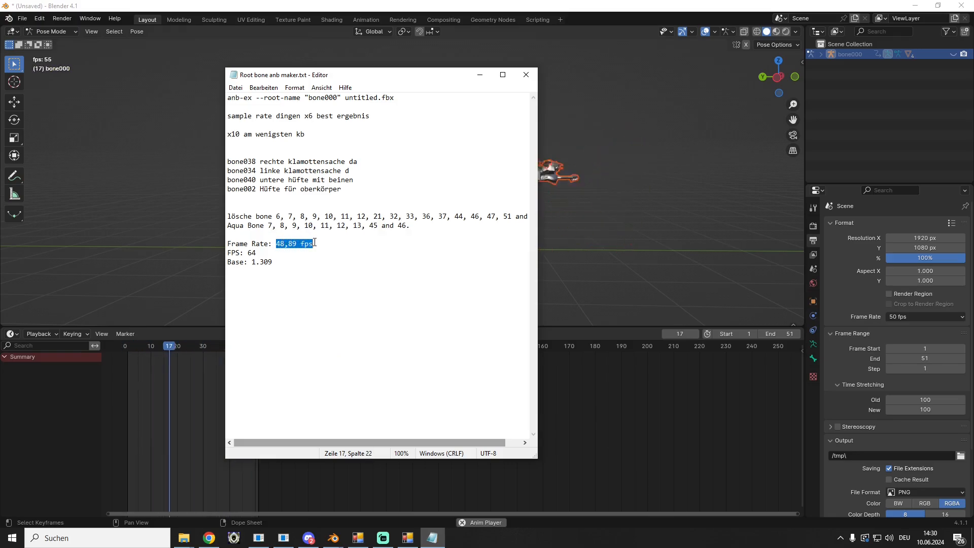
click(895, 317)
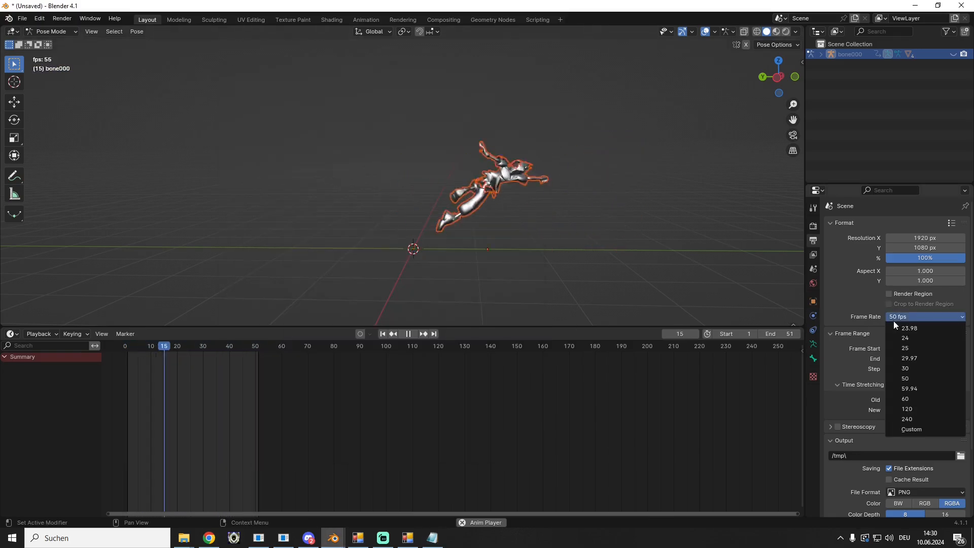
click(908, 430)
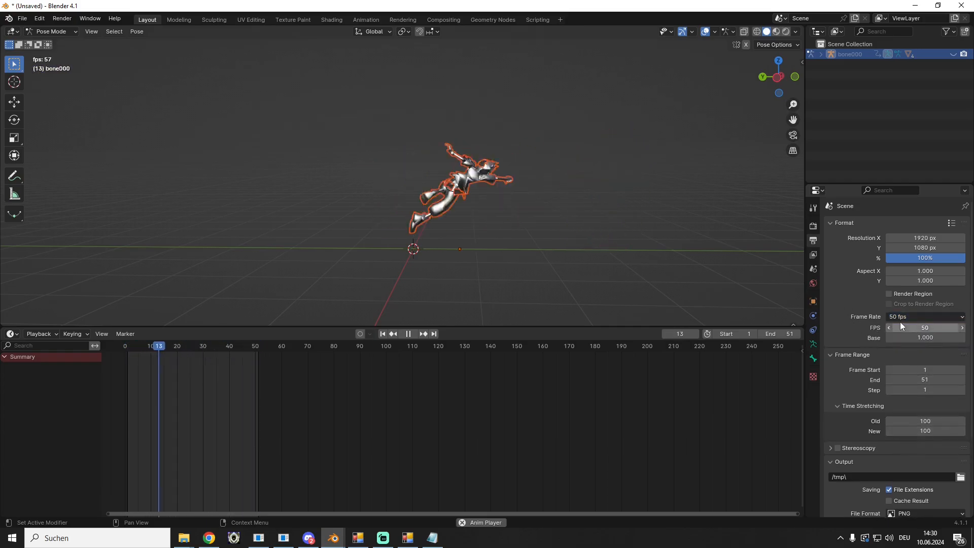
Try a custom frame rate with FPS 64 and Base 1.309, and return to the 50 fps preset
click(893, 327)
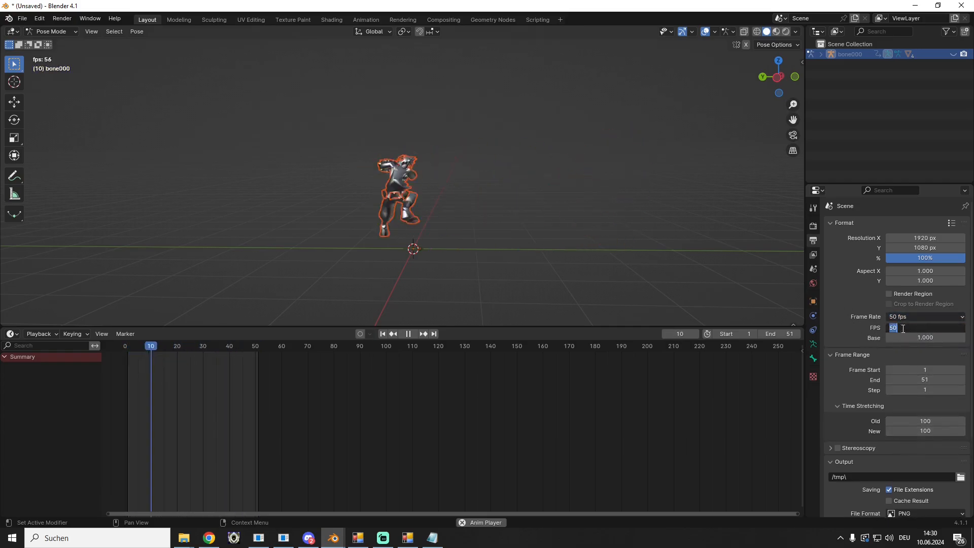
text(64)
key(Return)
click(929, 337)
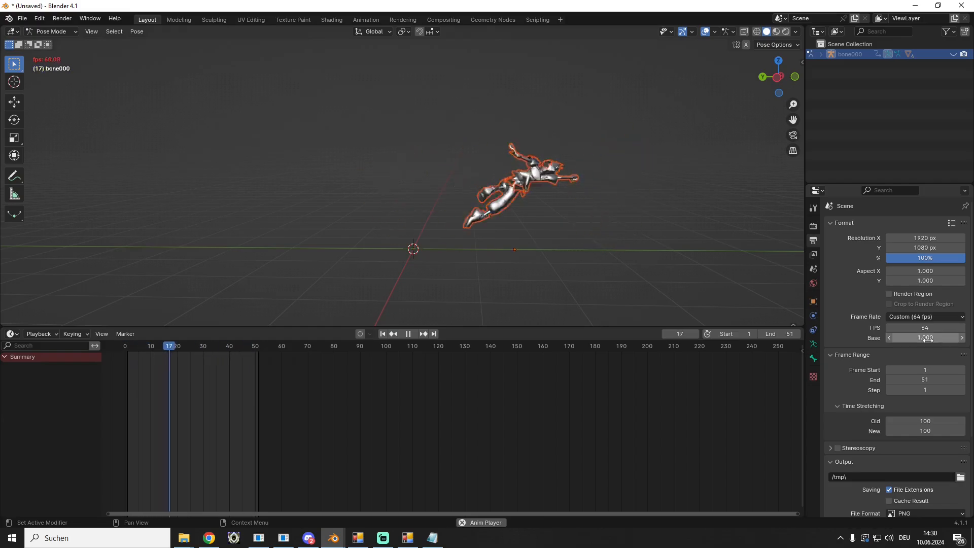
text(1.)
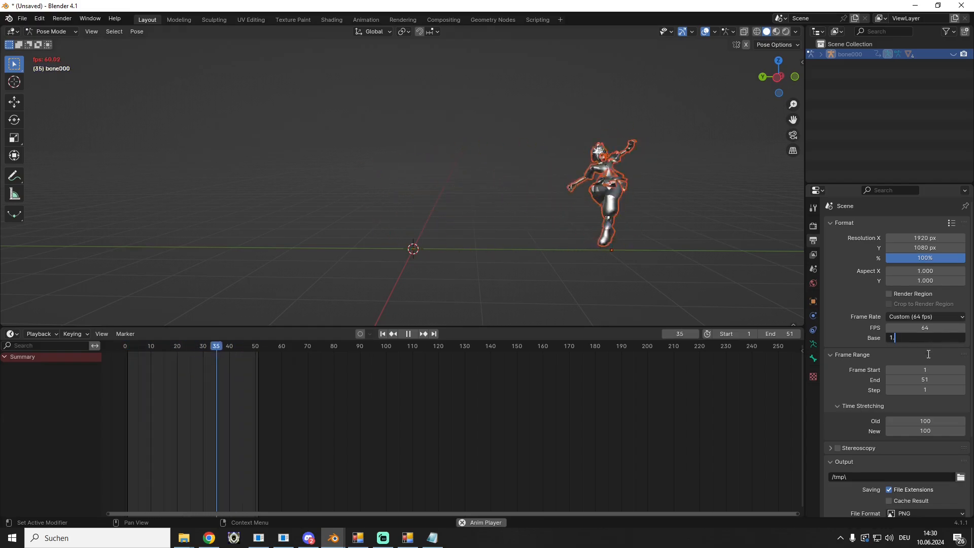
text(309)
key(Return)
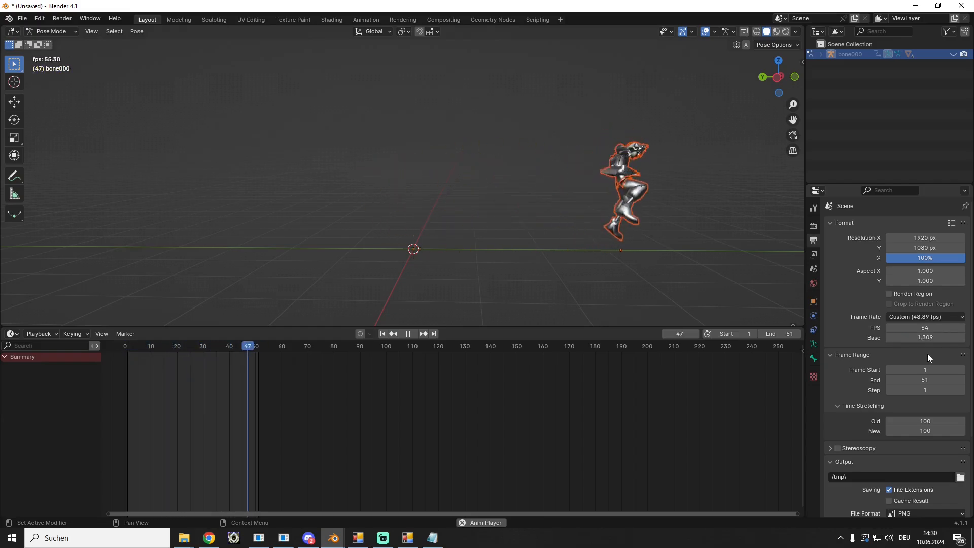
click(914, 318)
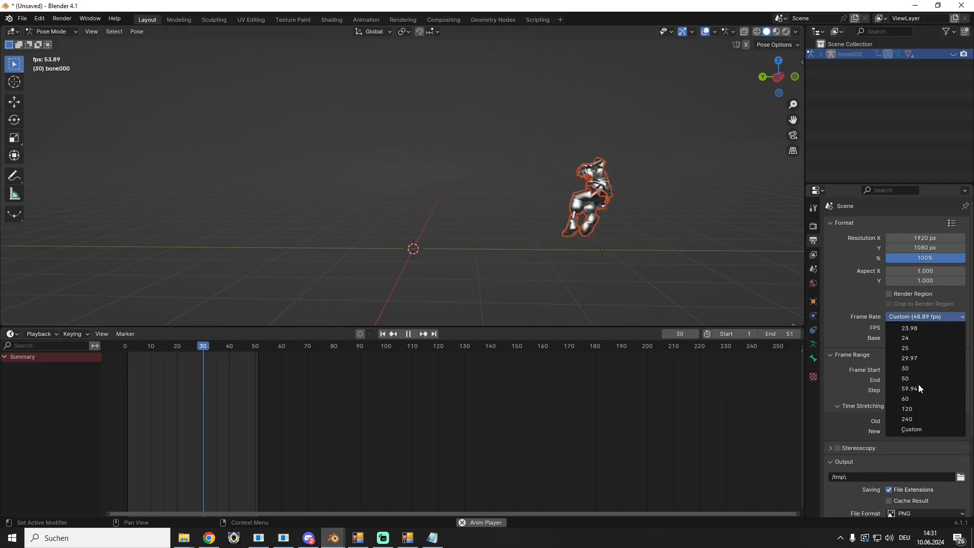
click(916, 378)
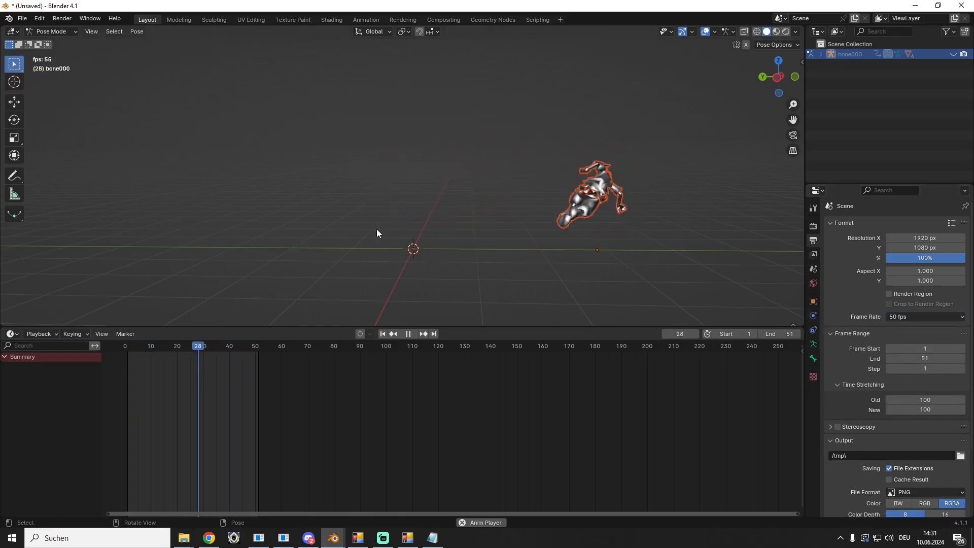
Start an FBX export into the MSET folder with Add Leaf Bones, Key All Bones and NLA Strips turned off
click(21, 22)
mouse_move(59, 170)
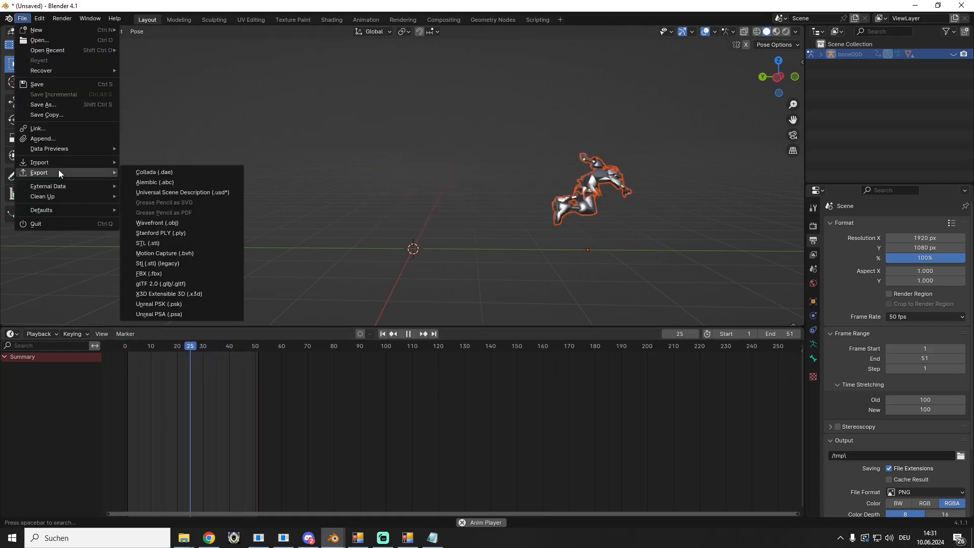
click(169, 272)
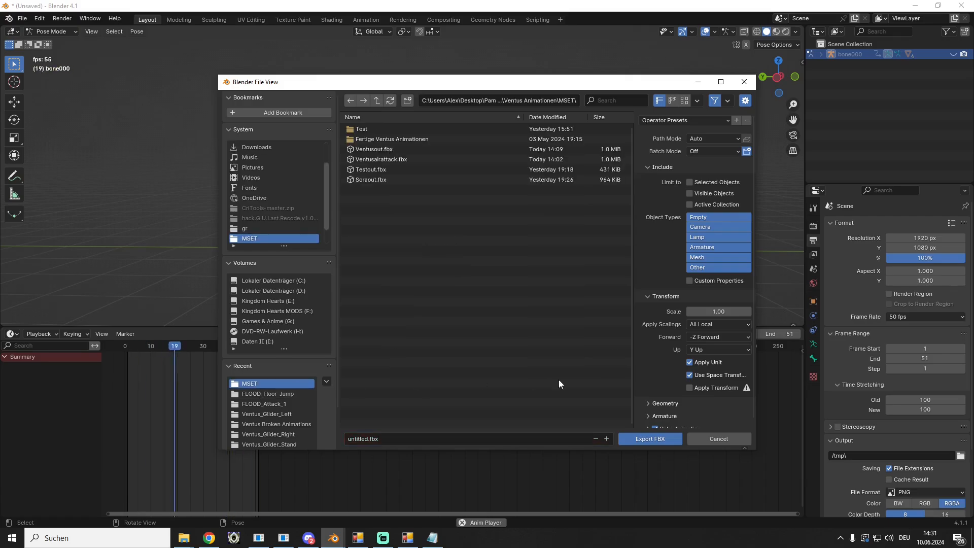
click(647, 416)
scroll(647, 415, down, 3)
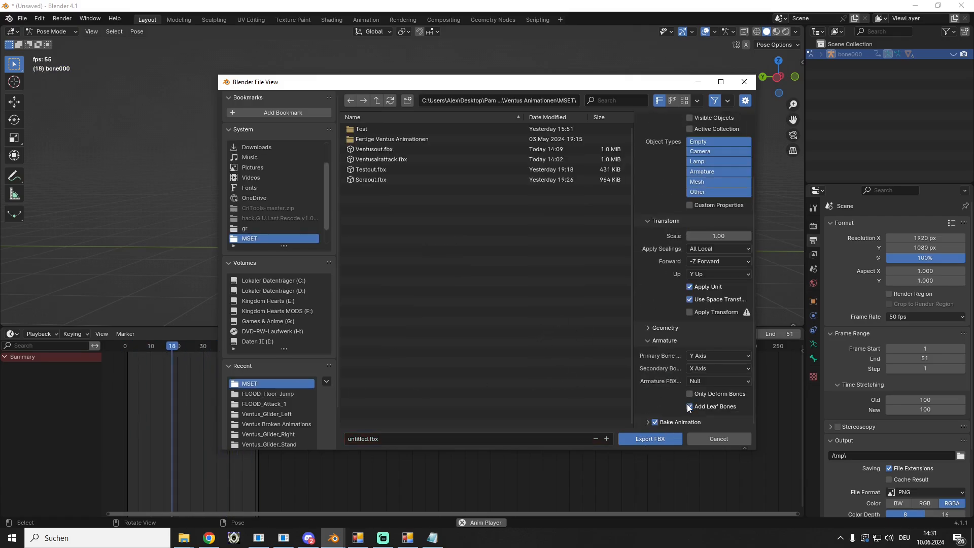
click(647, 421)
scroll(674, 385, down, 4)
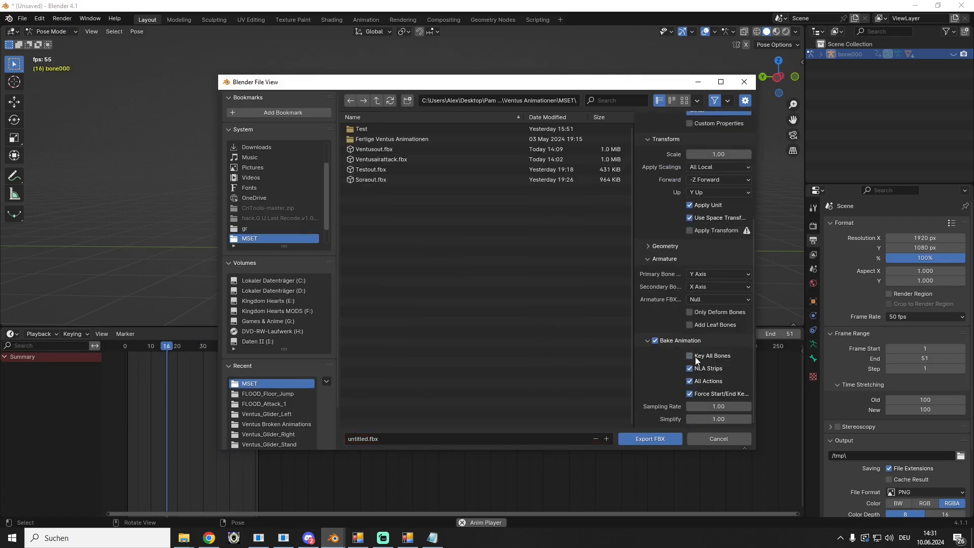
Try bake sampling rates of 2, 4 and 6, and toggle Force Start/End Keying off and on again
click(725, 405)
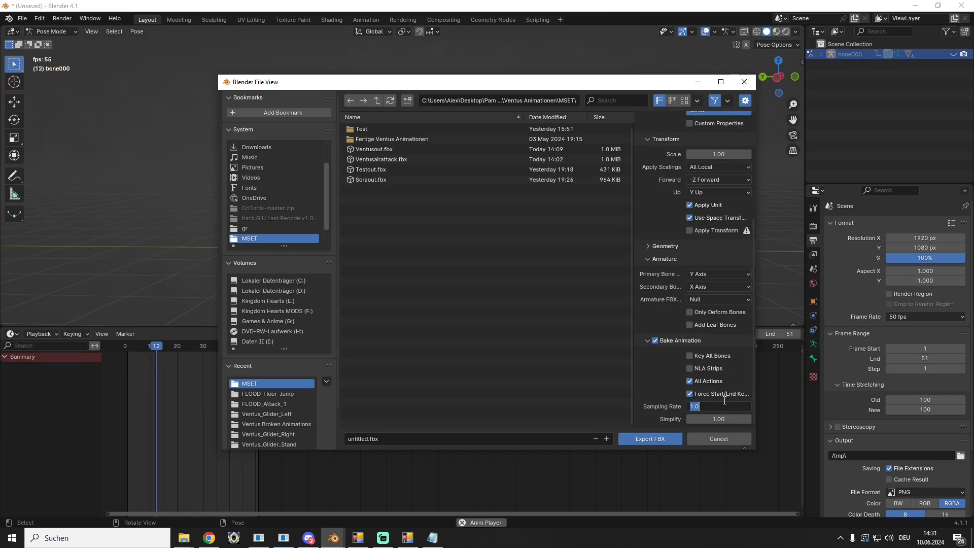
key(Return)
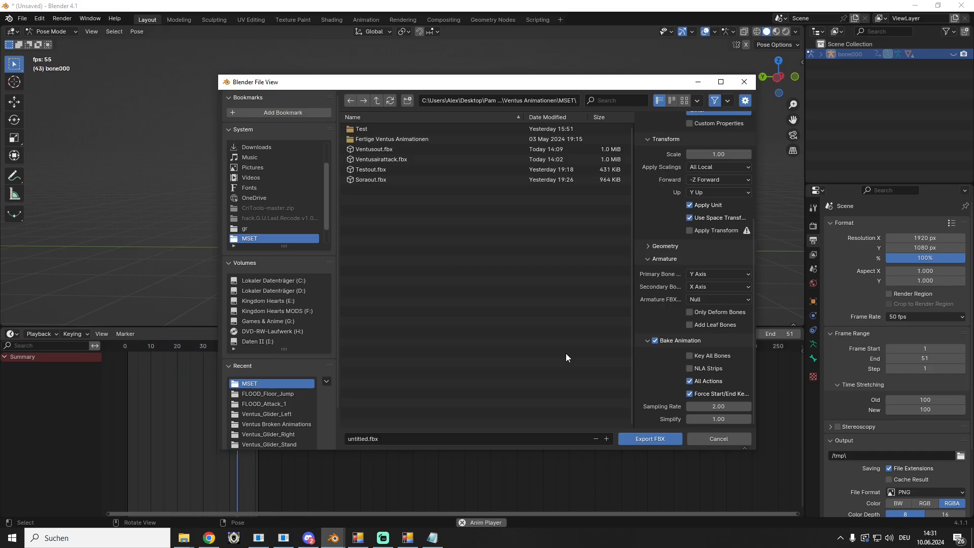
click(723, 408)
text(4)
click(727, 420)
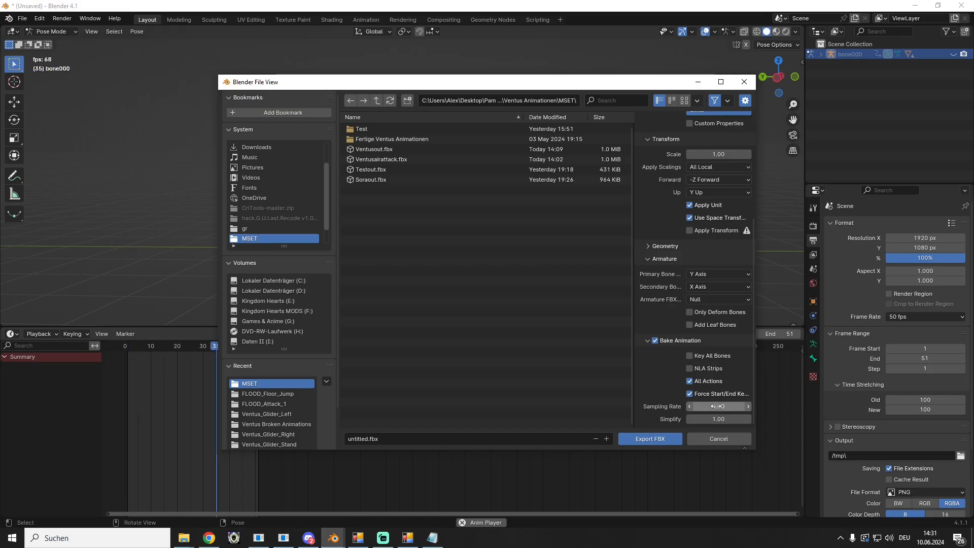
click(716, 408)
text(8)
click(718, 419)
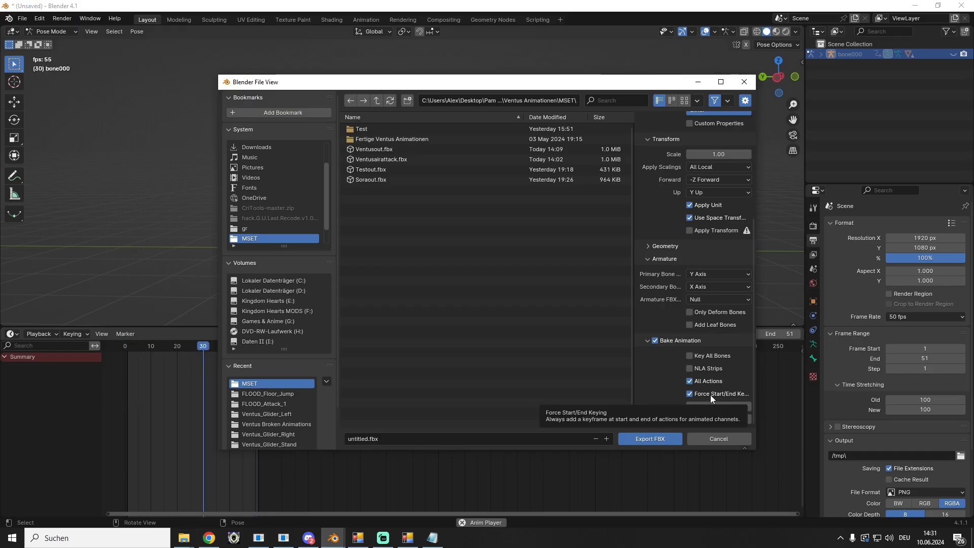
click(710, 395)
click(702, 394)
Set the bake sampling rate to 2.00 and export the animation as untitled.fbx
click(743, 406)
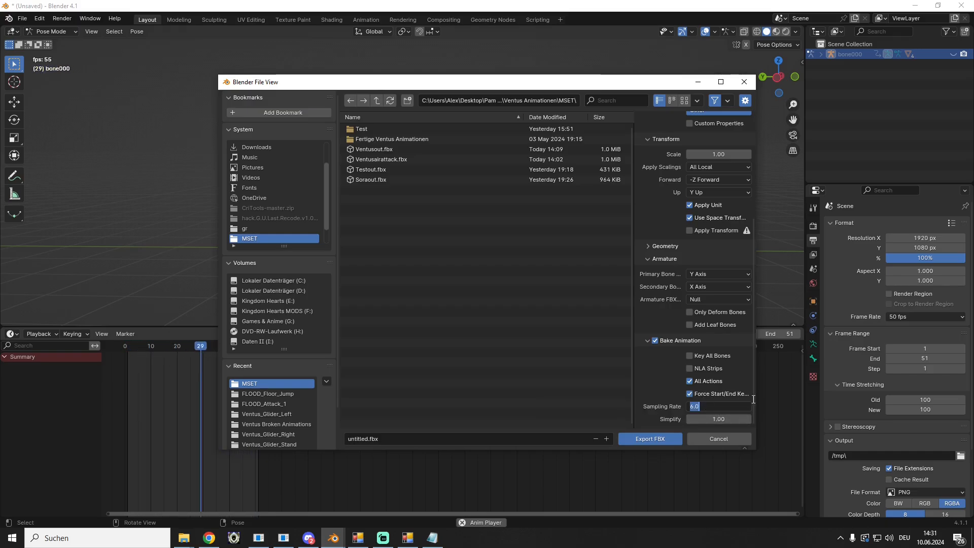
text(2)
key(Return)
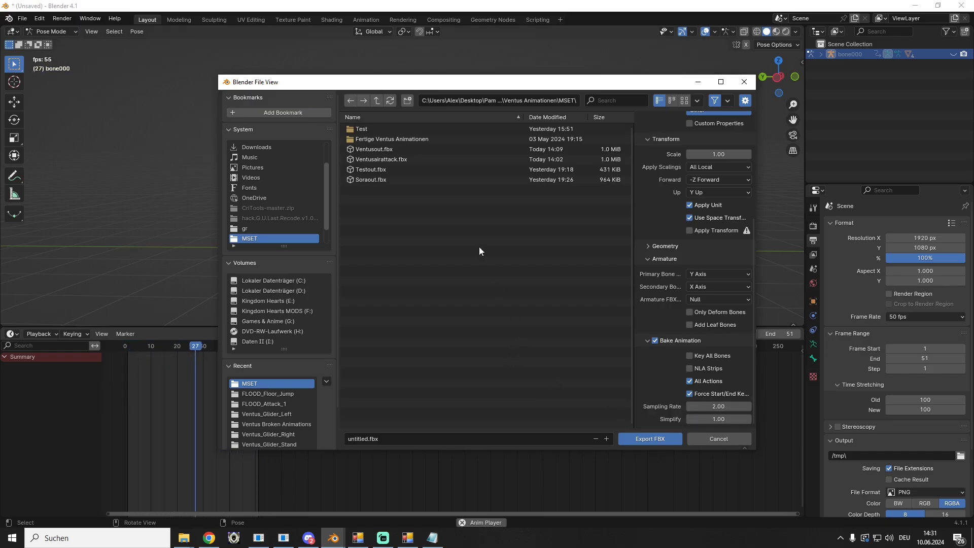
click(652, 440)
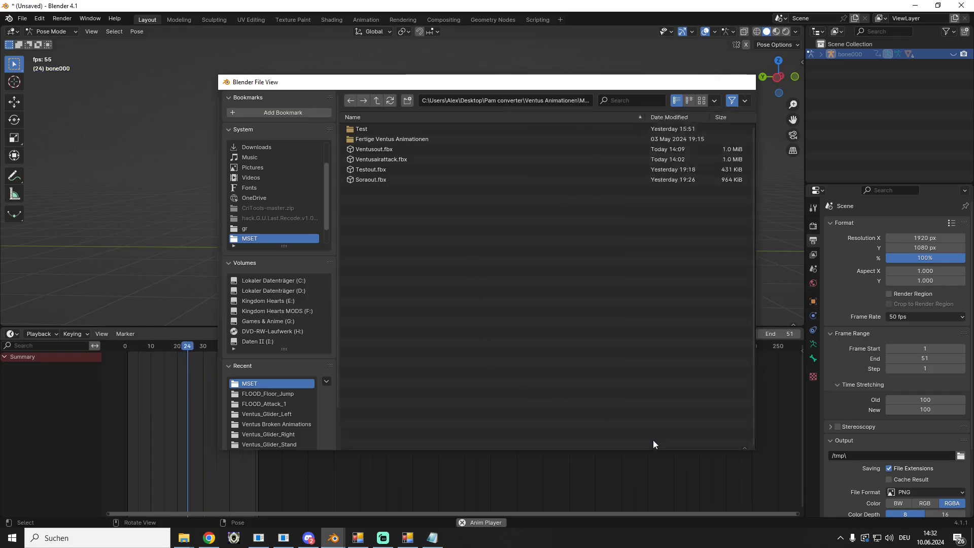
Switch to File Explorer and look through the MSET folder for the exported untitled.fbx
click(916, 6)
click(527, 80)
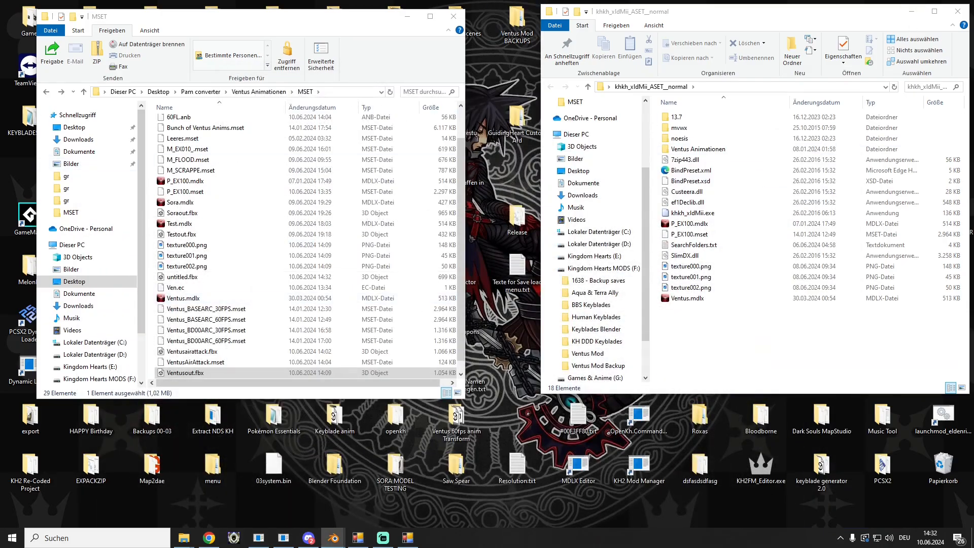
key(alt+Tab)
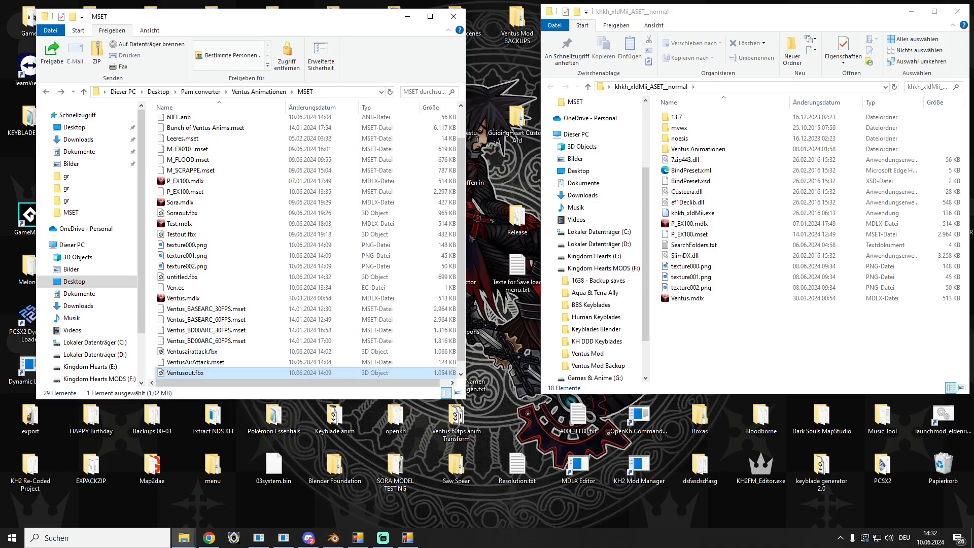
drag(348, 77, 0, 78)
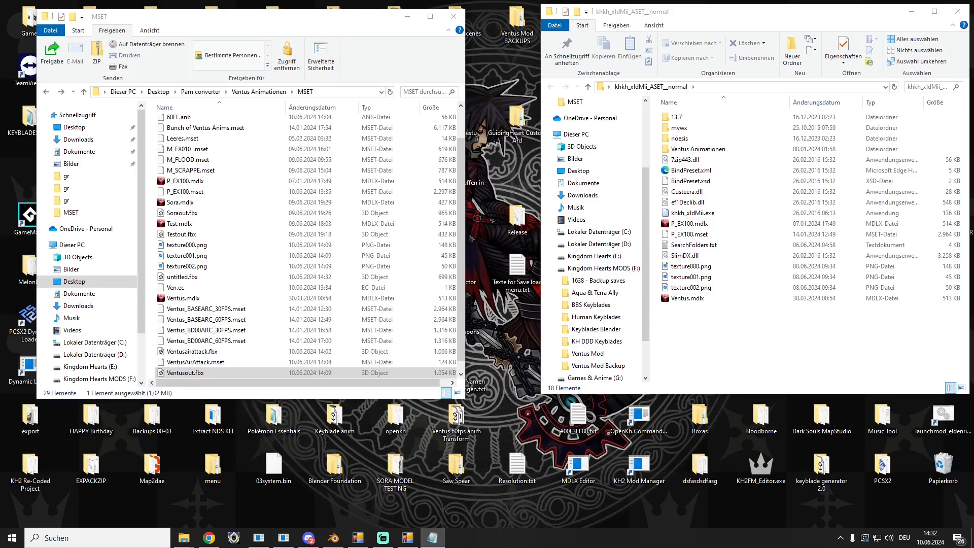
click(188, 364)
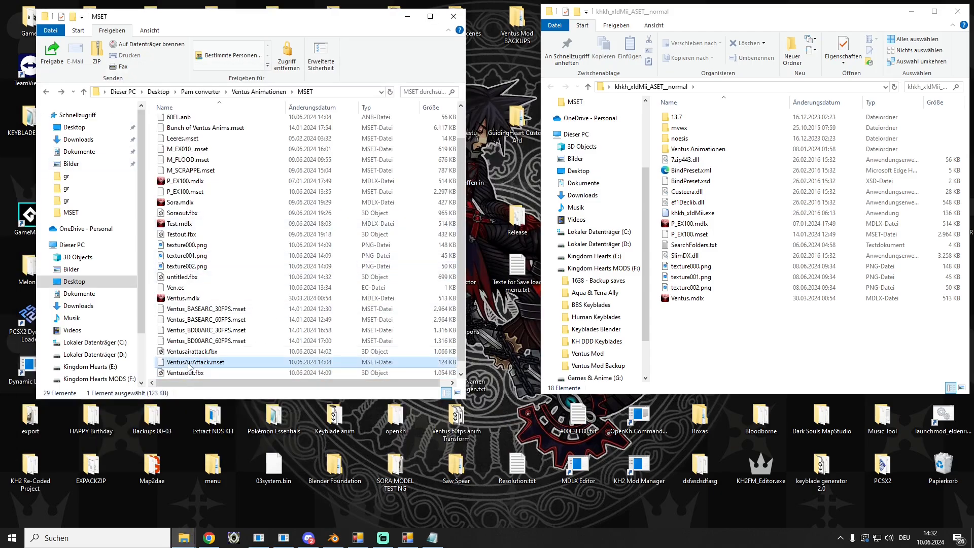
scroll(188, 365, down, 1)
scroll(189, 296, up, 2)
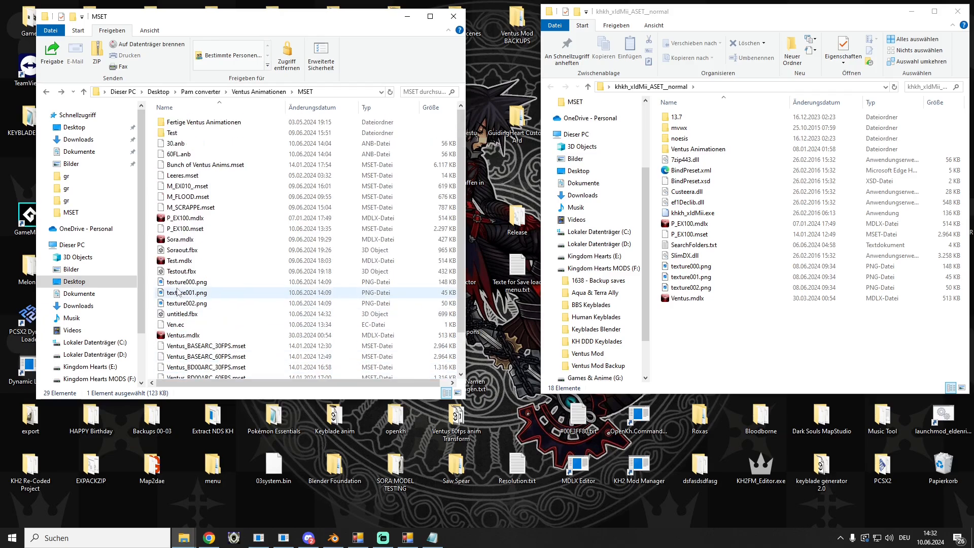
scroll(189, 256, down, 2)
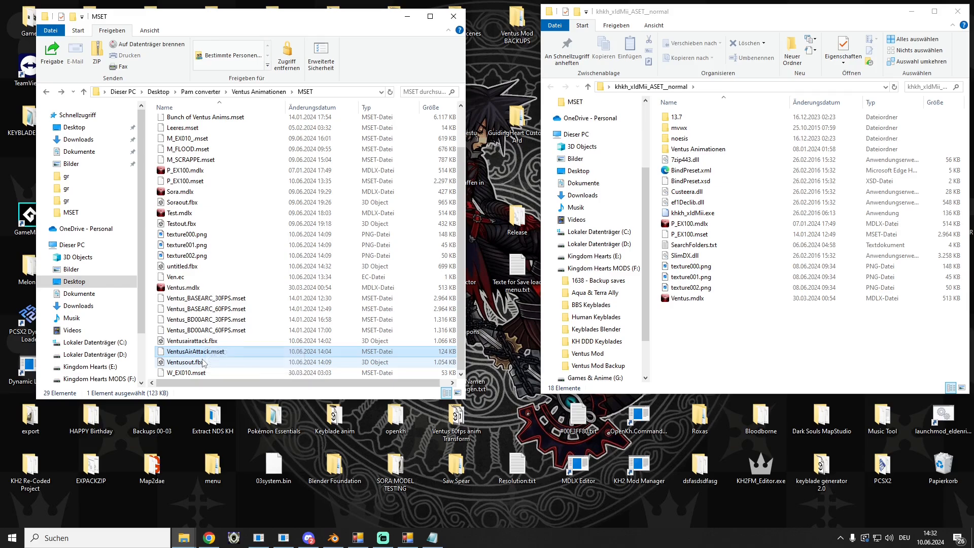
click(332, 538)
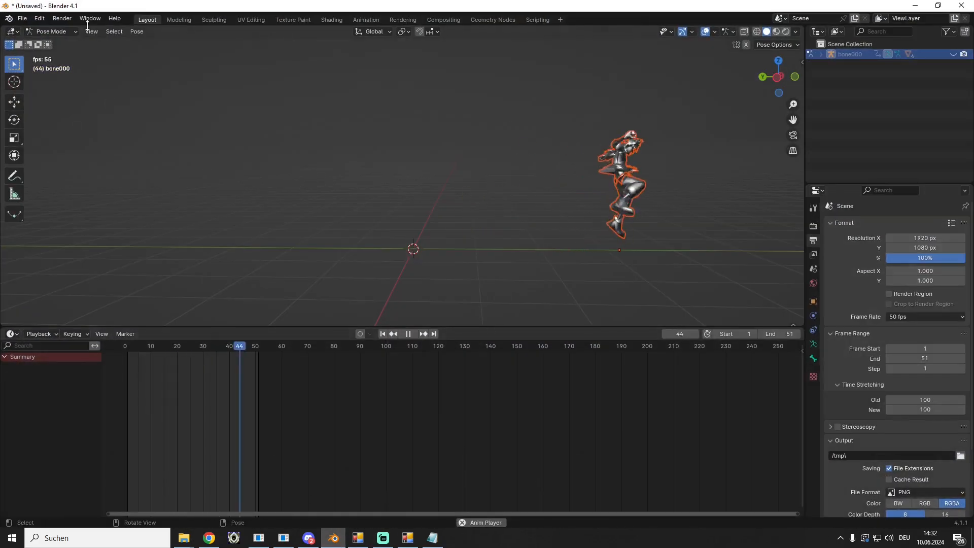
click(22, 18)
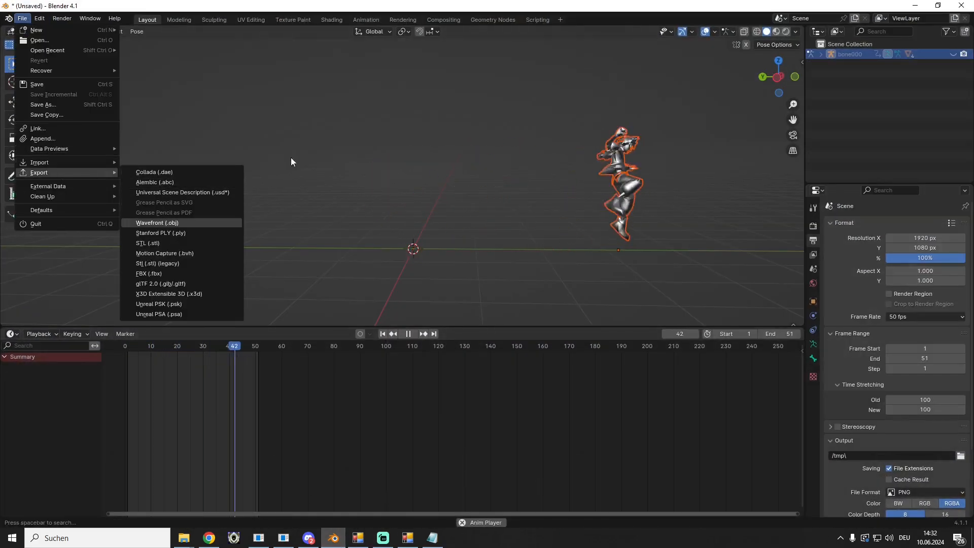
click(913, 5)
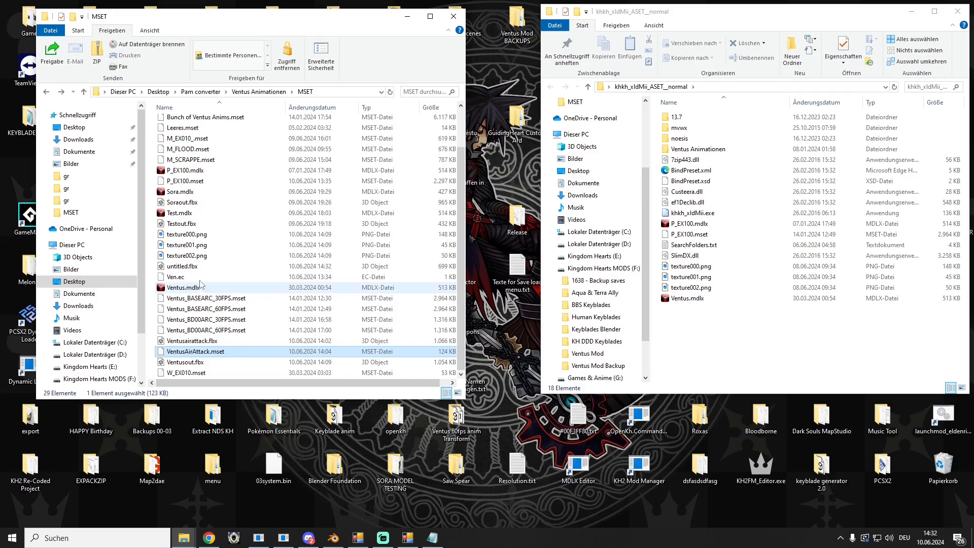
Open the openkh folder from the desktop and start a command prompt in it
click(193, 267)
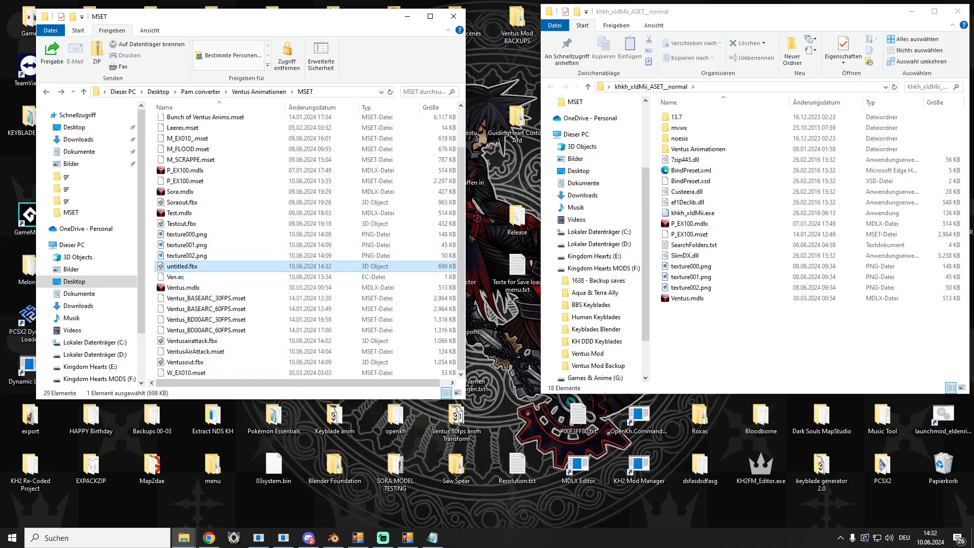
click(401, 421)
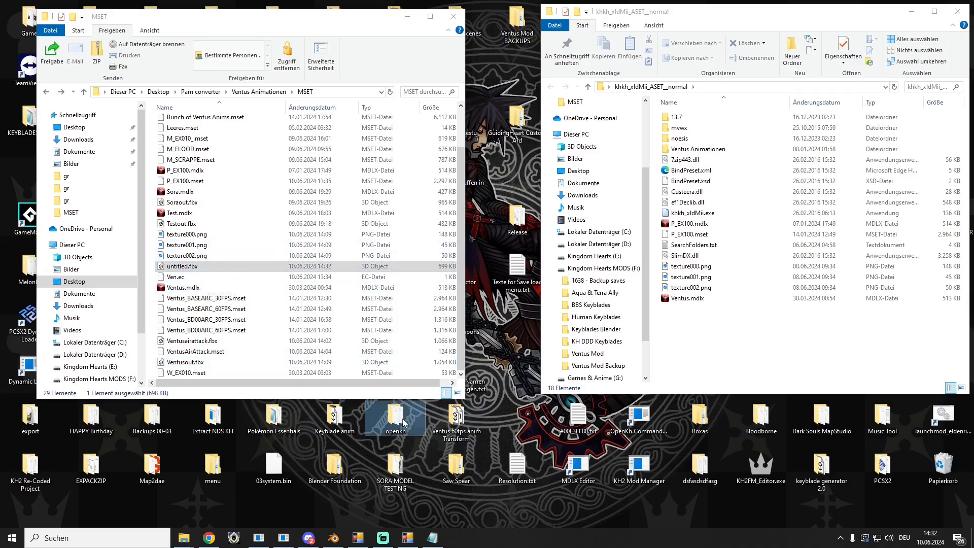
double_click(395, 419)
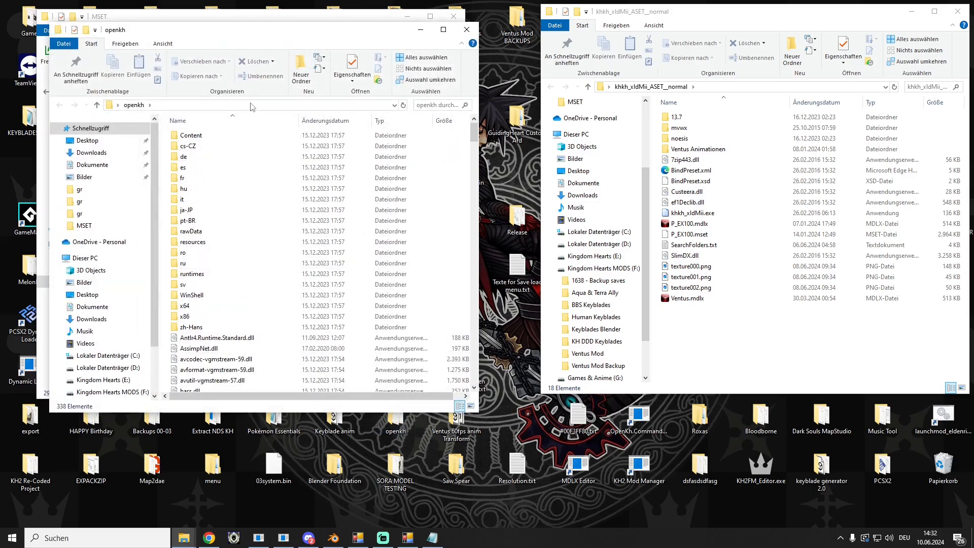
click(189, 105)
text(cmd)
key(Return)
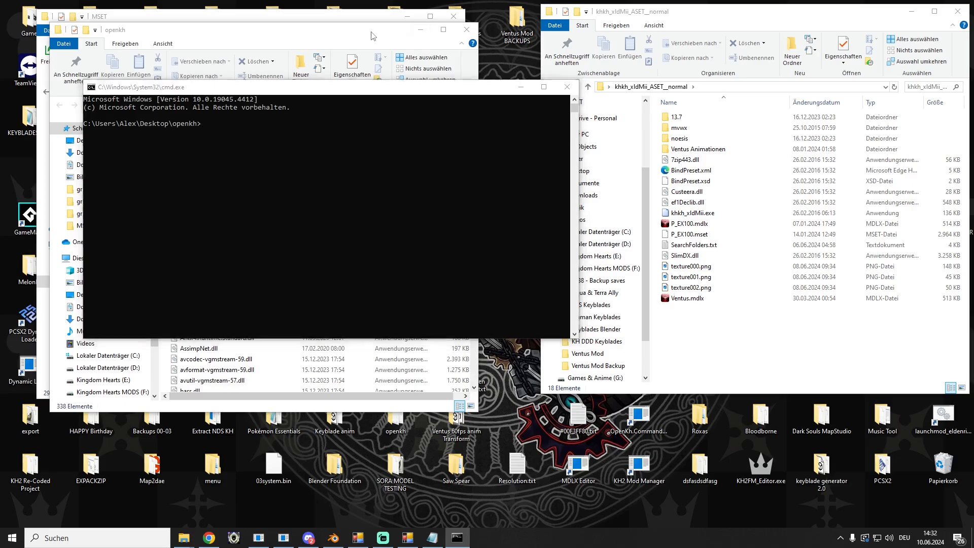
Compose the OpenKh.Command.AnbMaker.exe command with the arguments anb-ex --root-name "bone000" untitled.fbx copied from the Root bone anb maker.txt notes
click(420, 30)
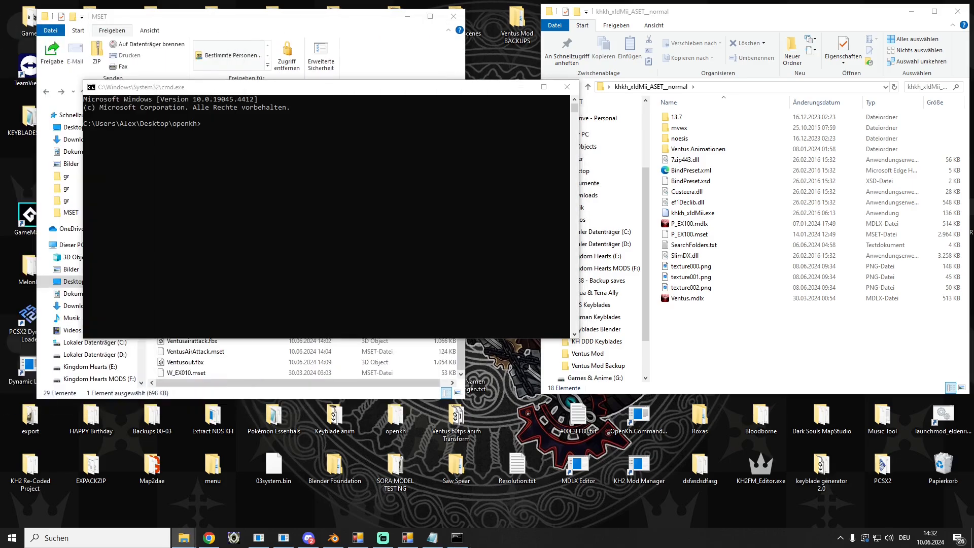
drag(245, 201, 281, 184)
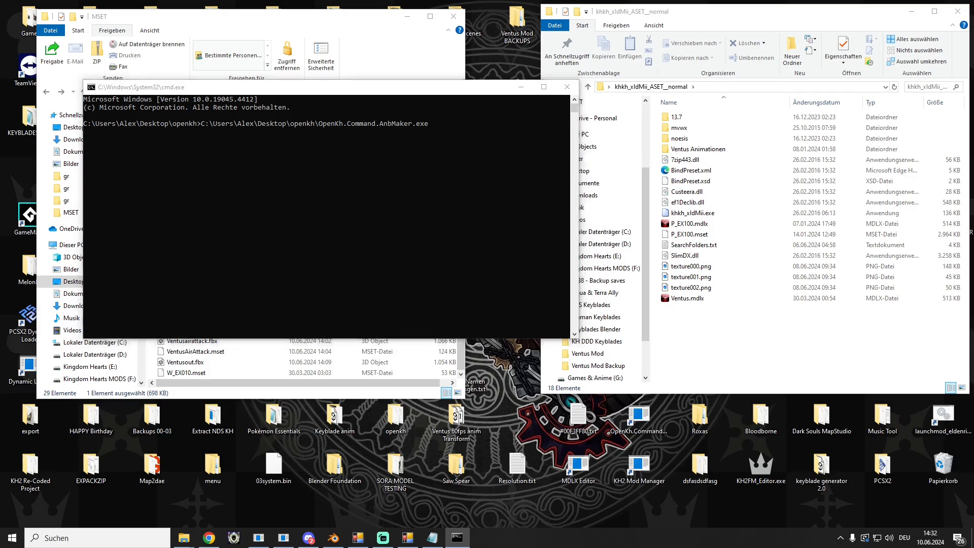
click(432, 537)
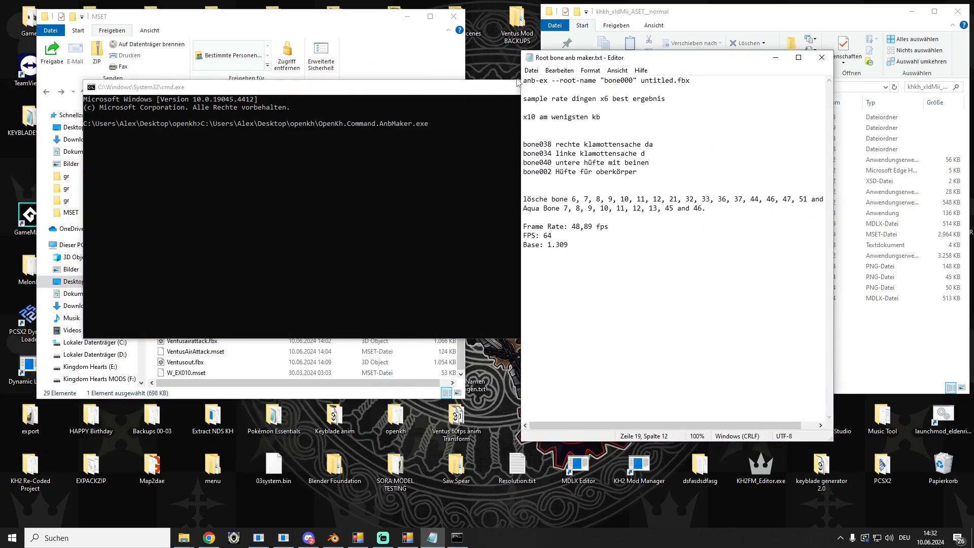
drag(524, 80, 675, 87)
key(ctrl+c)
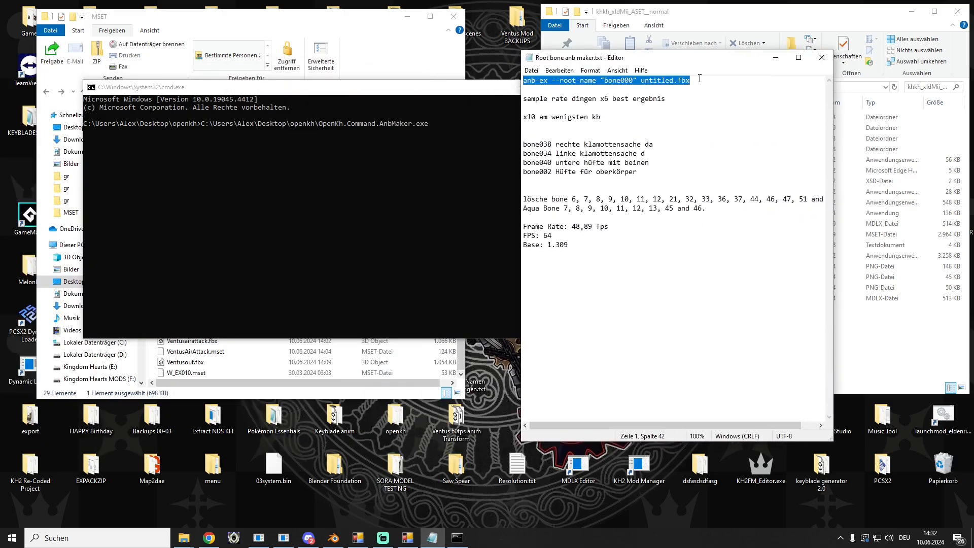
click(425, 165)
key(ctrl+v)
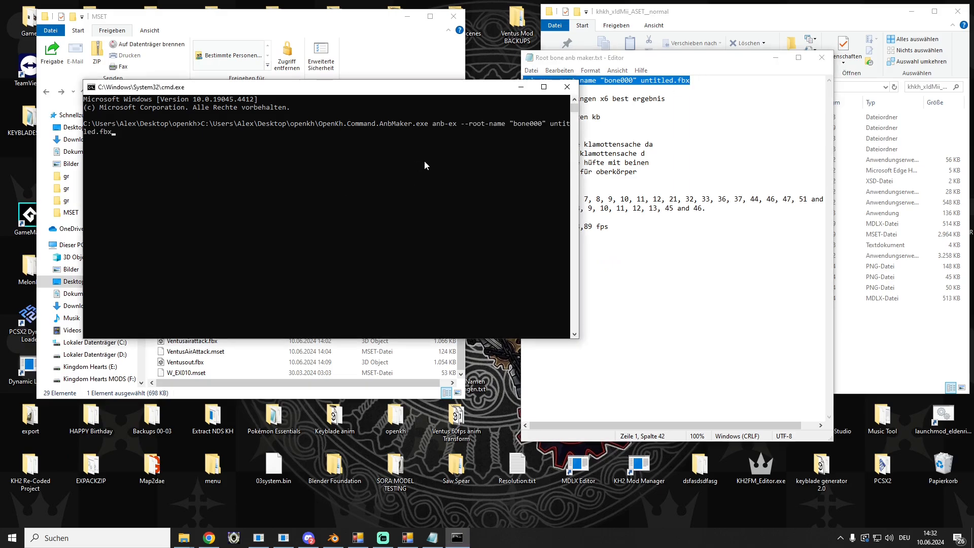
click(820, 58)
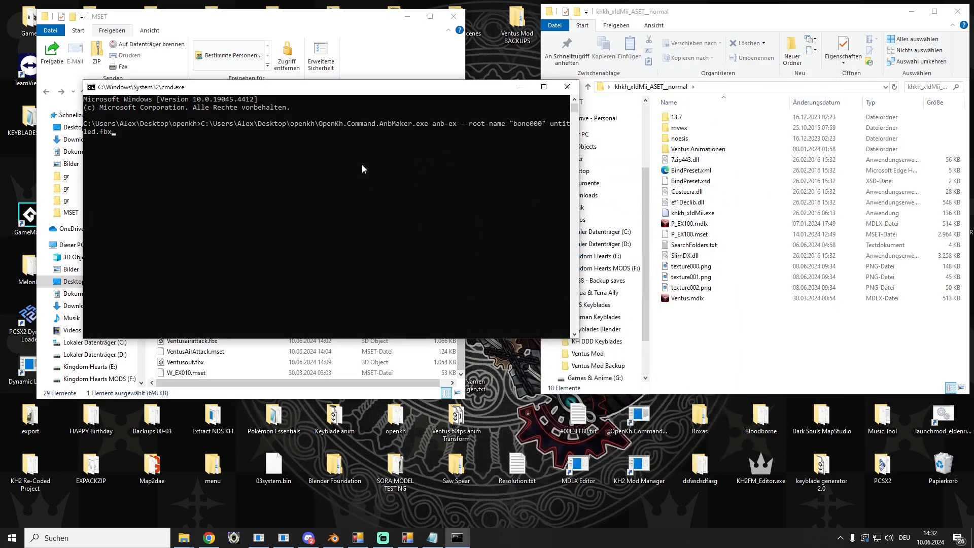
Move untitled.fbx from the MSET folder into the openkh folder and run the prepared AnbMaker command
drag(327, 91, 716, 89)
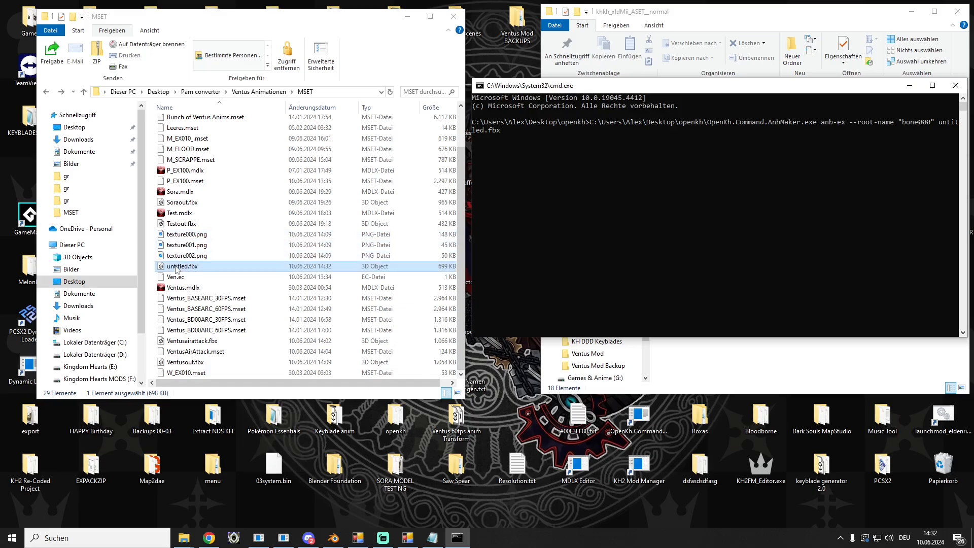
drag(180, 266, 242, 269)
double_click(395, 420)
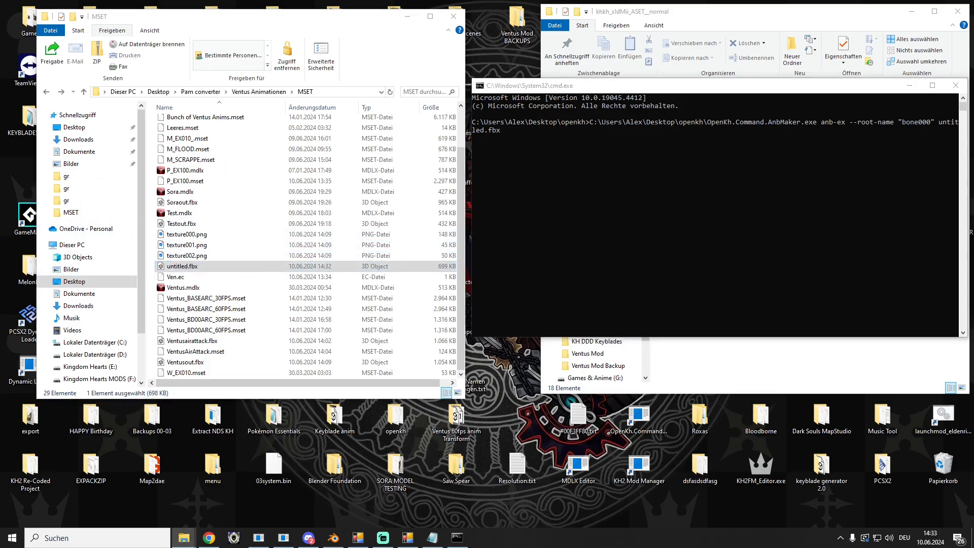
drag(182, 265, 630, 249)
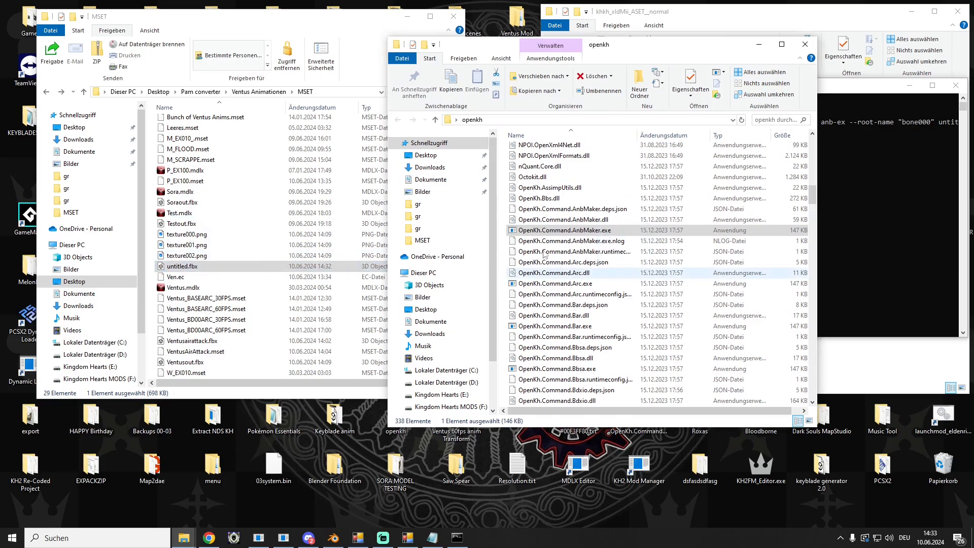
click(896, 233)
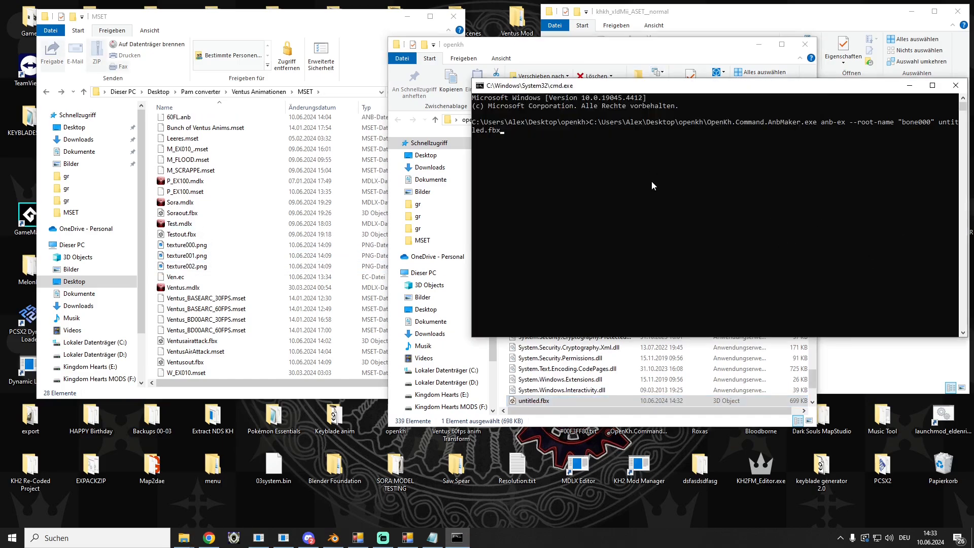
key(Return)
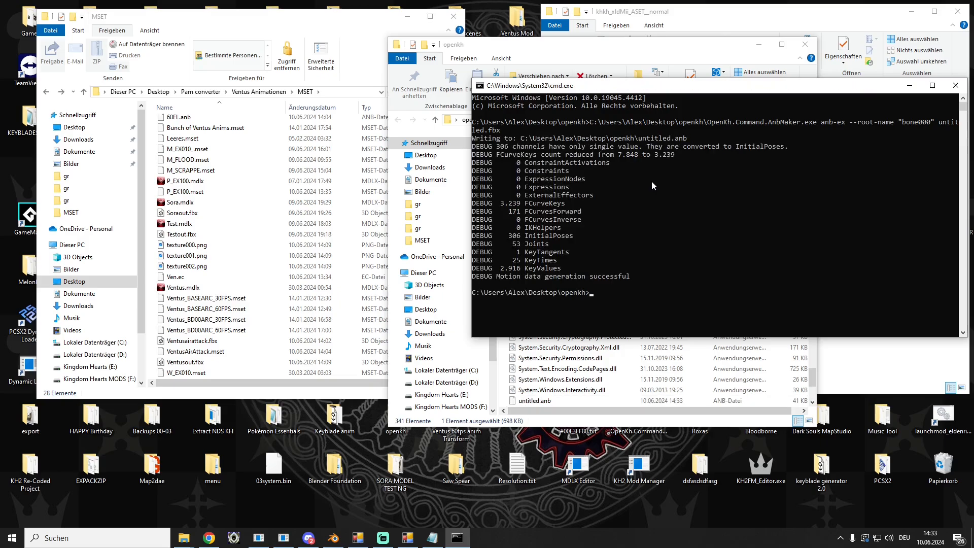
Delete untitled.anb.raw and untitled.fbx from the openkh folder
click(906, 87)
scroll(563, 266, down, 5)
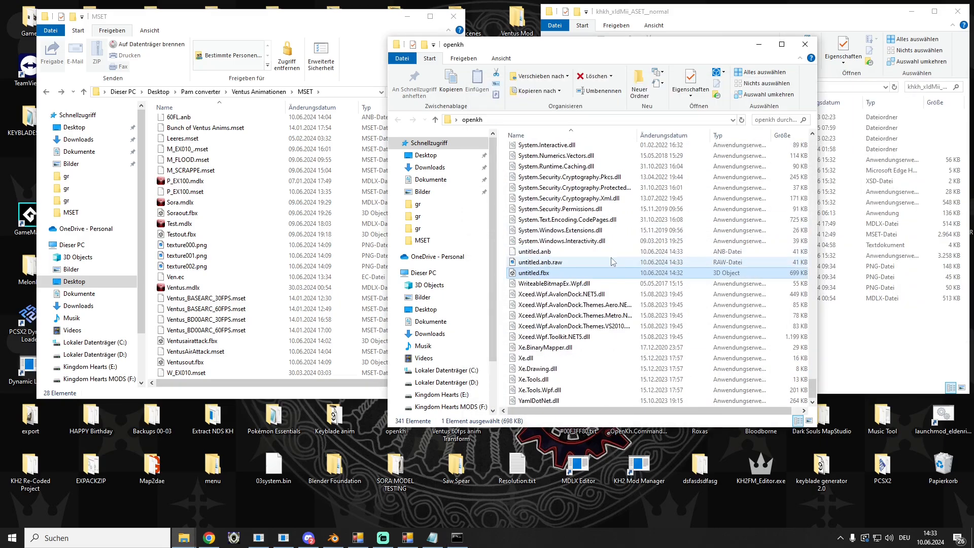
click(563, 263)
key(Delete)
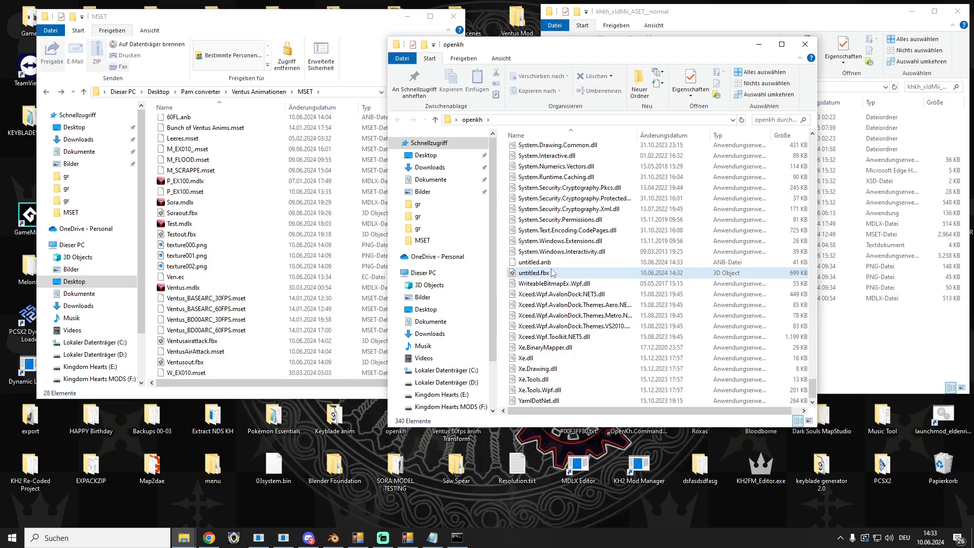
click(549, 273)
key(Delete)
Copy untitled.anb from the openkh folder into the khkh_xldMii_ASET__normal folder
click(547, 274)
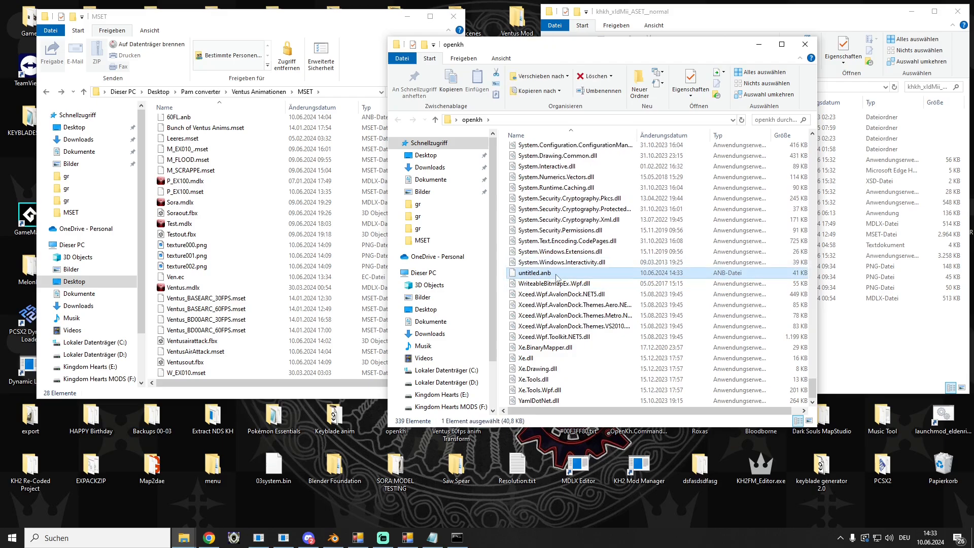
right_click(556, 276)
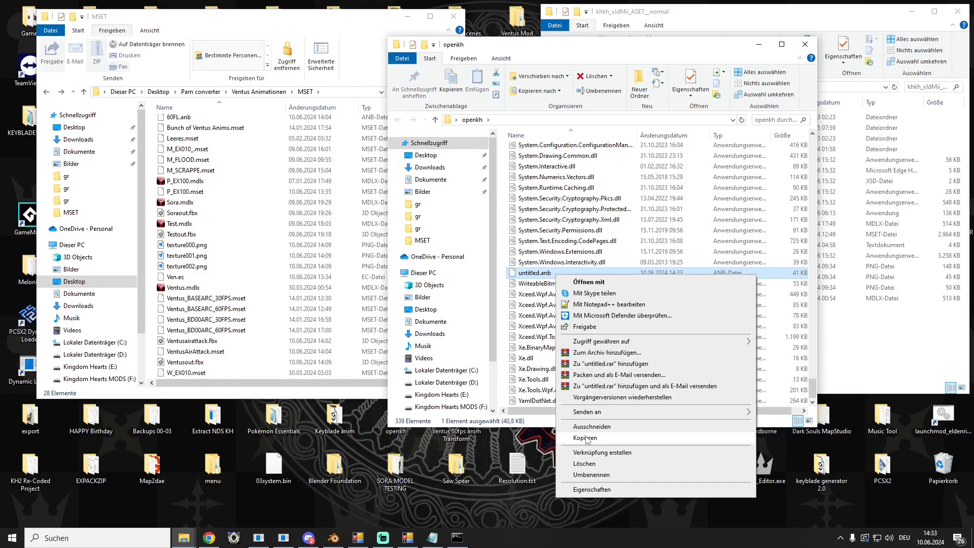
click(586, 438)
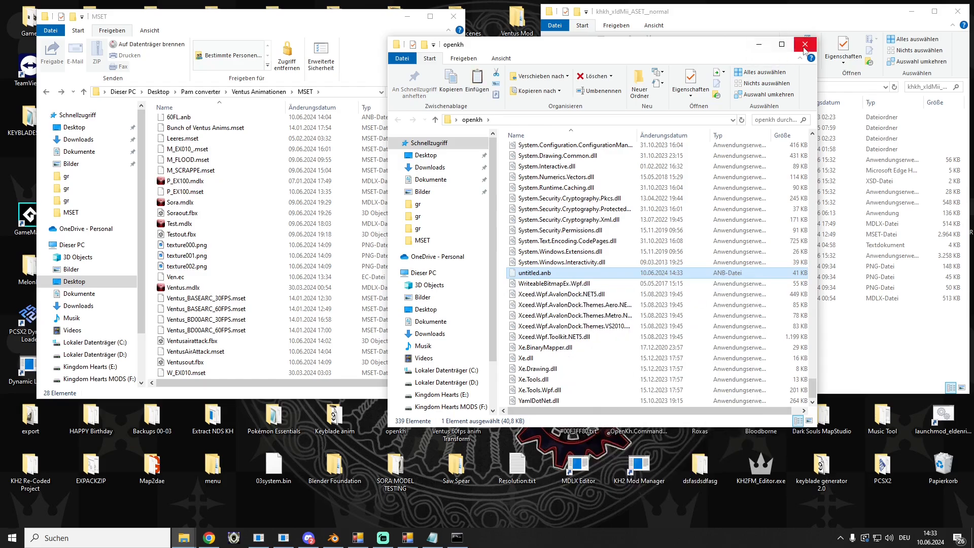
click(759, 46)
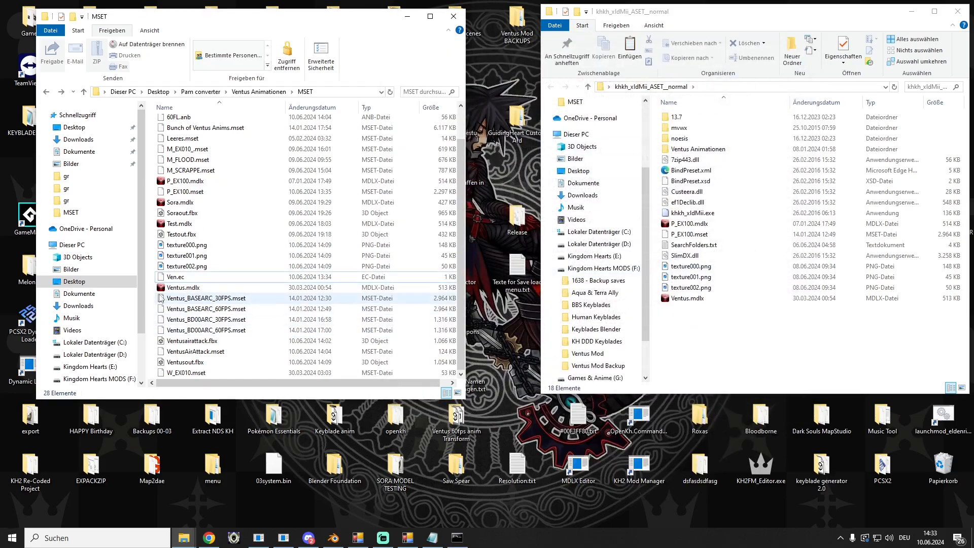
right_click(152, 290)
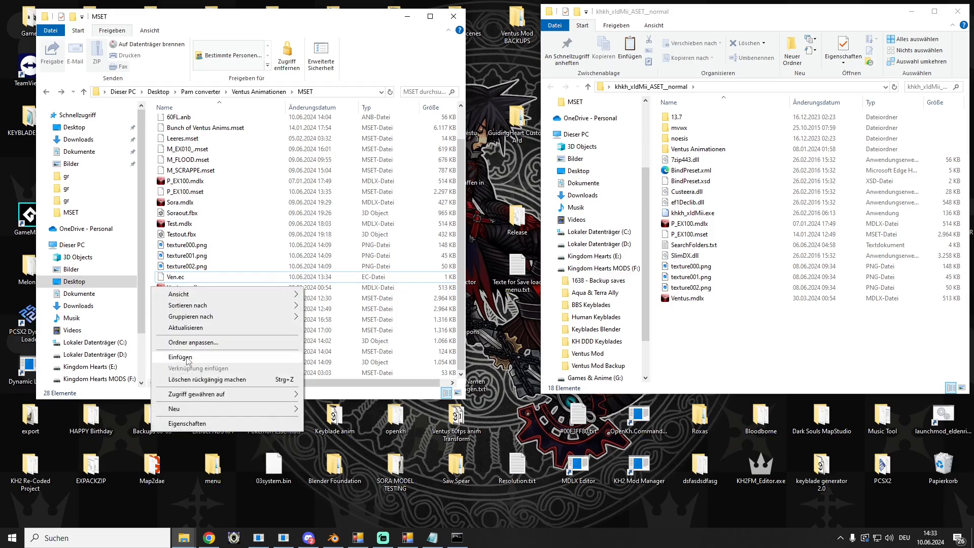
click(221, 357)
right_click(726, 347)
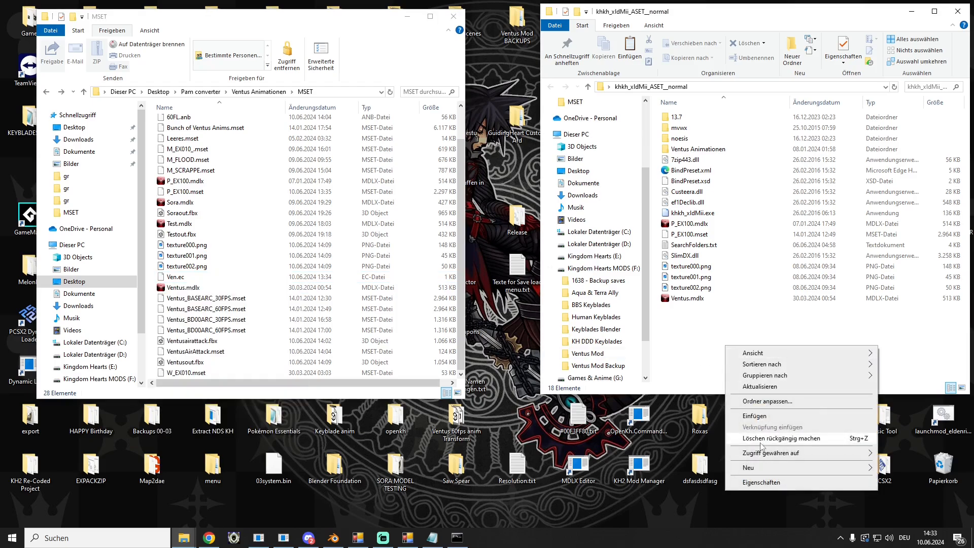
mouse_move(760, 469)
right_click(710, 332)
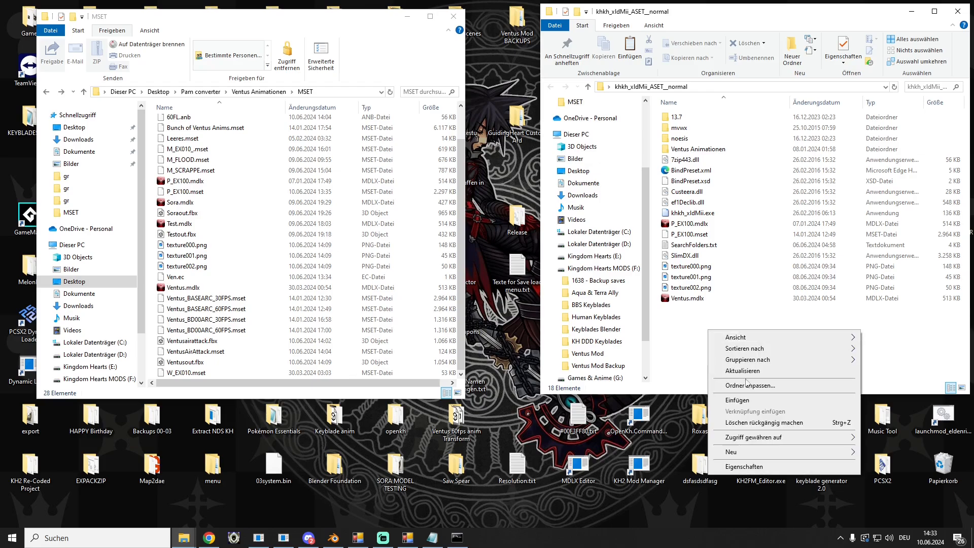
click(736, 400)
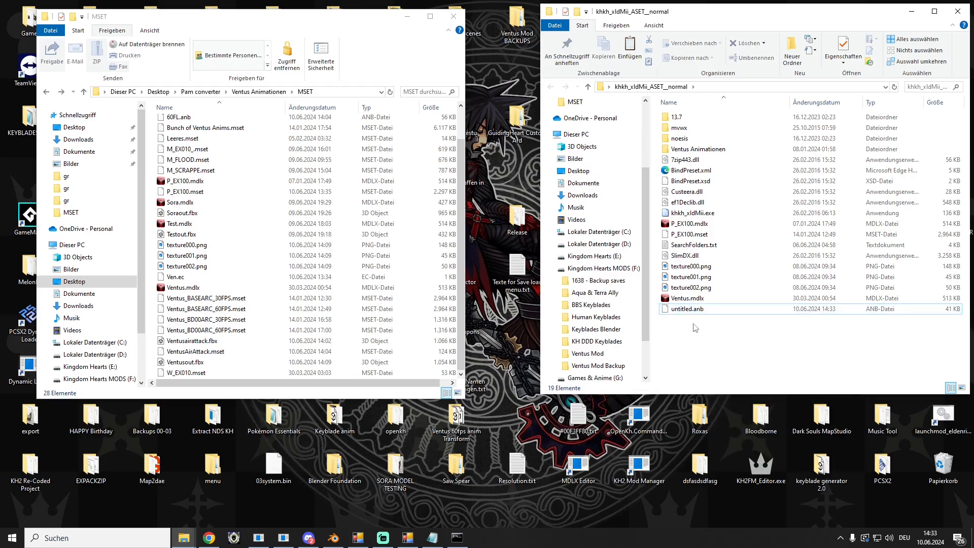
Rename untitled.anb in the khkh_xldMii_ASET__normal folder to 2.anb
key(F2)
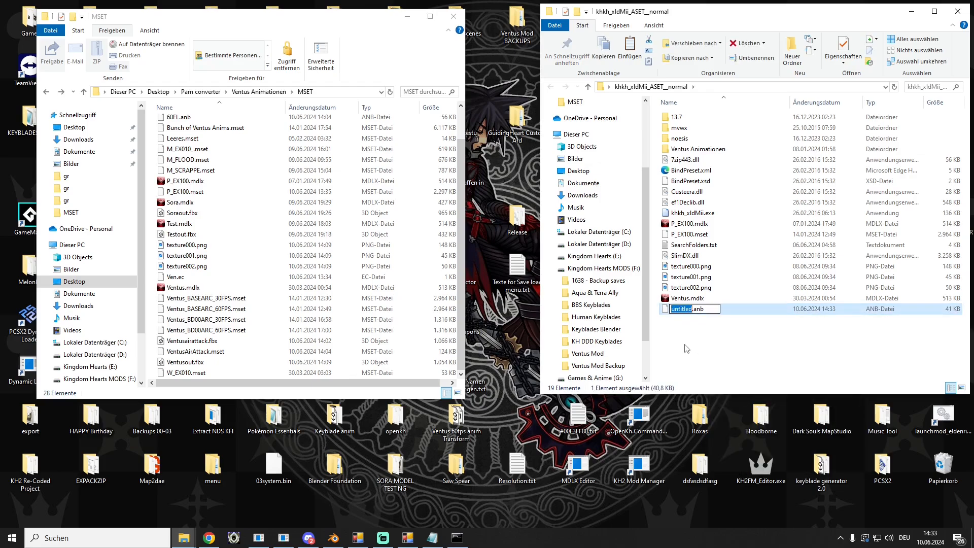
text(2)
key(Return)
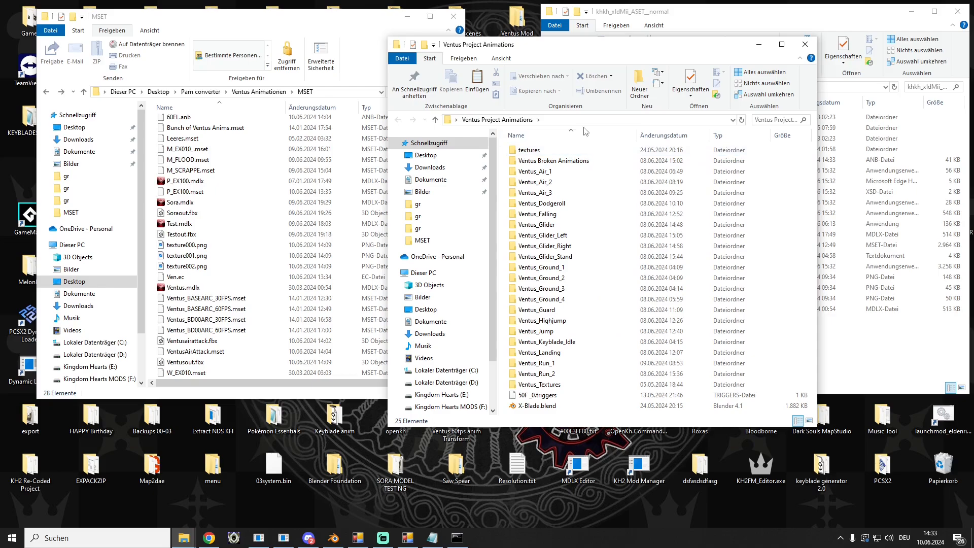
Open the Ventus_Dodgeroll folder, preview the Ventus_Dodgeroll.fbx animation in Noesis, and close both windows
double_click(550, 203)
click(530, 150)
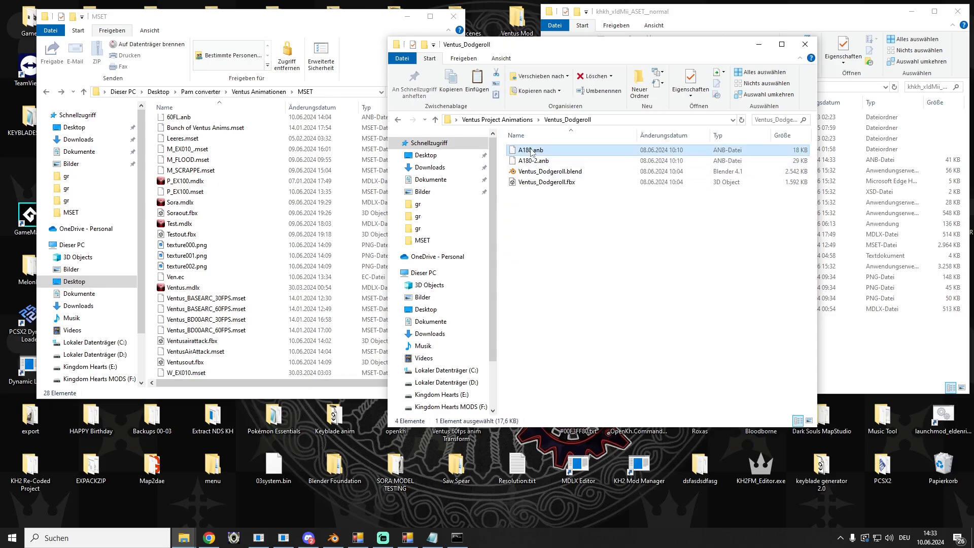
click(533, 161)
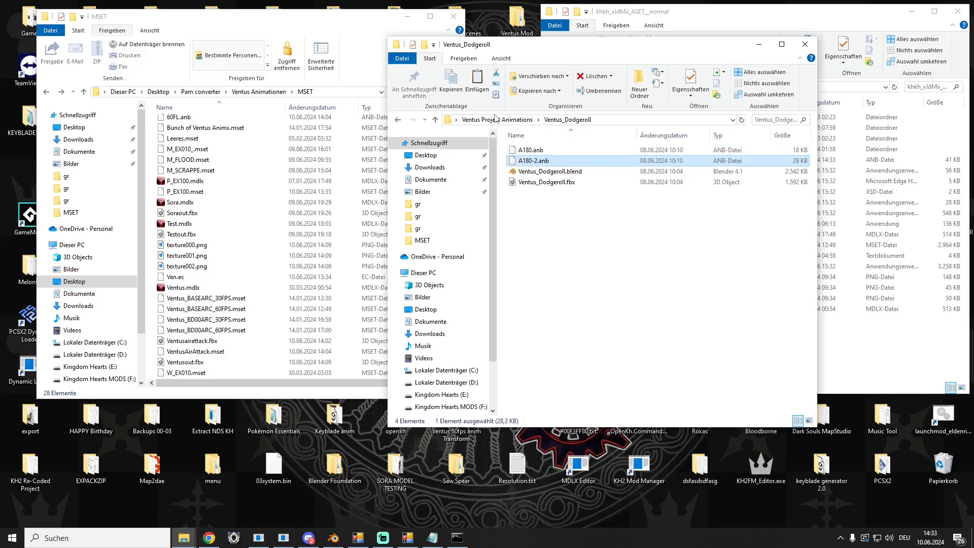
click(556, 173)
click(543, 182)
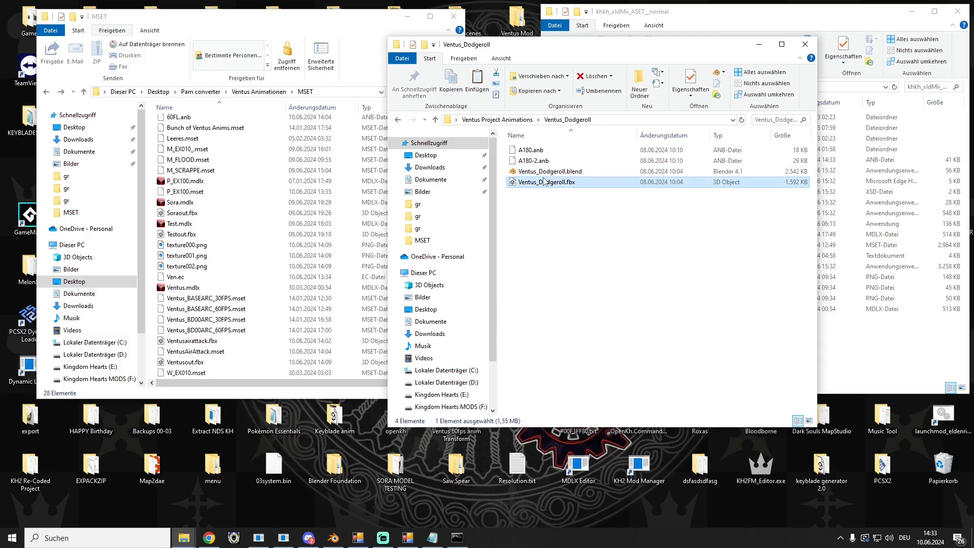
click(234, 537)
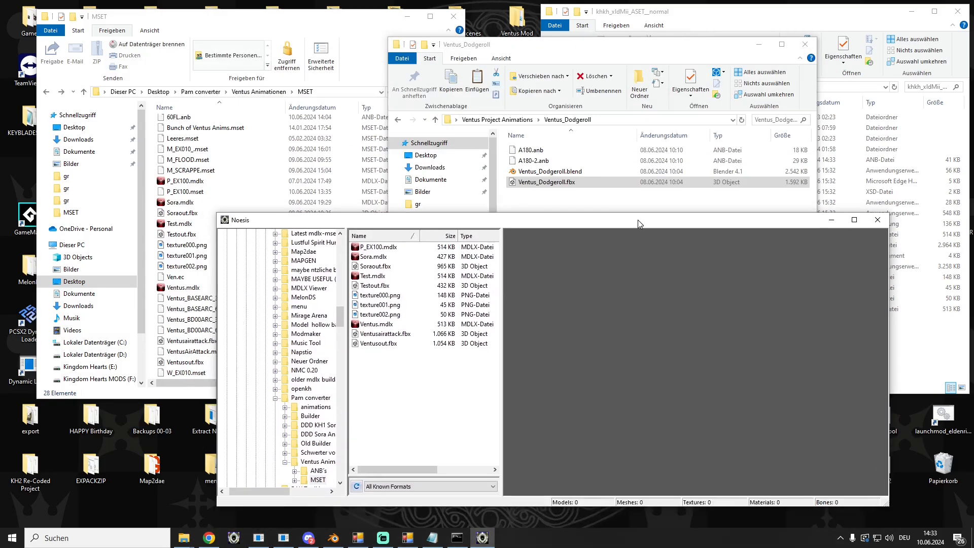
drag(547, 181, 647, 287)
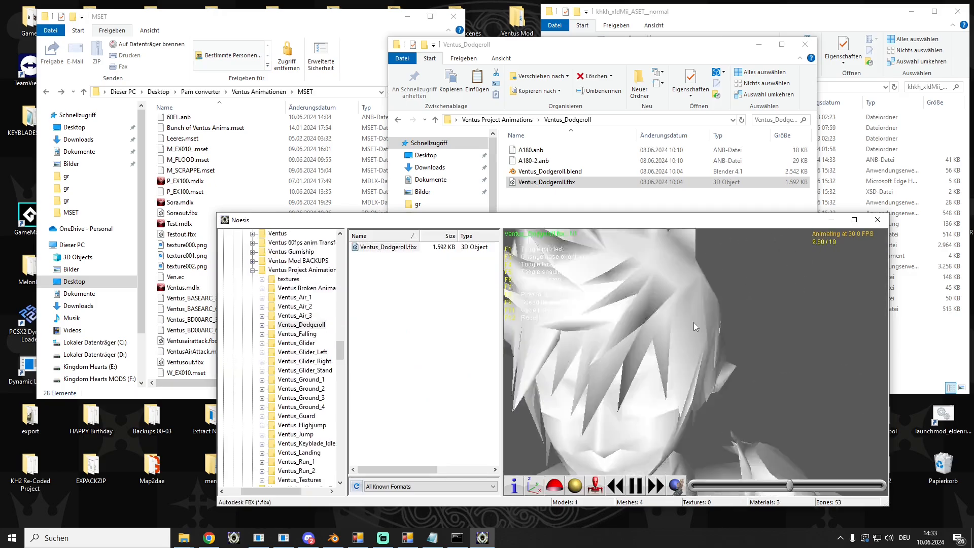
scroll(693, 326, down, 5)
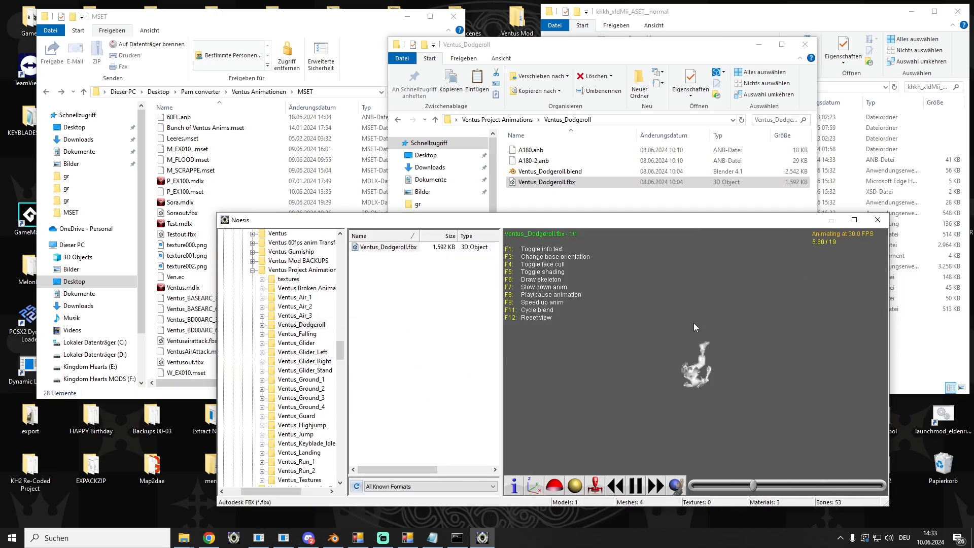
click(877, 219)
click(805, 44)
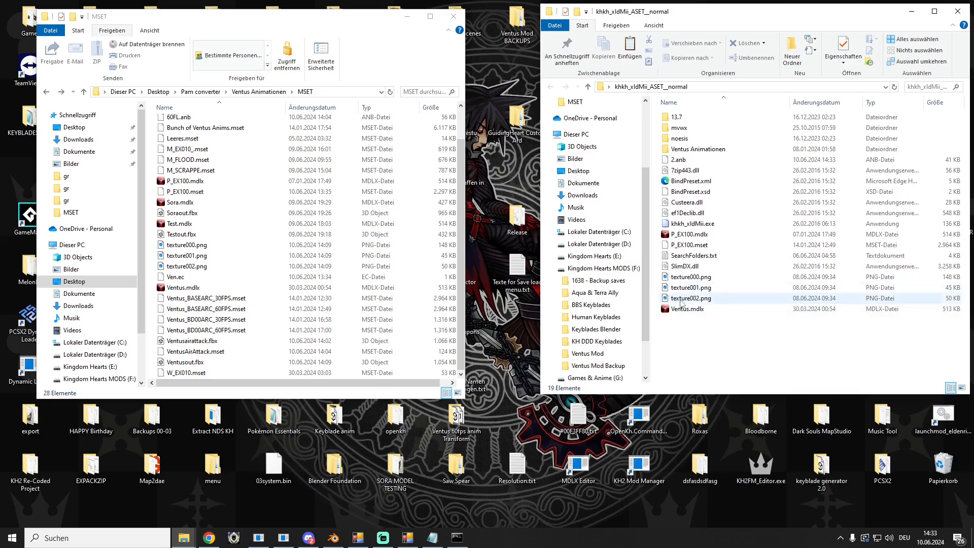
Load 2.anb into the OpenKH BAR editor and add a second entry of type MotionTriggers
click(690, 159)
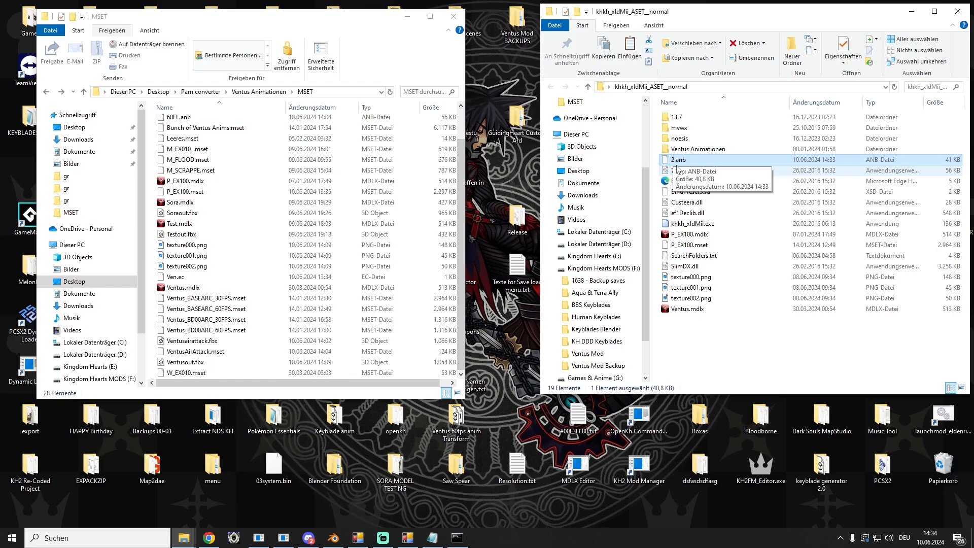
drag(325, 20, 0, 83)
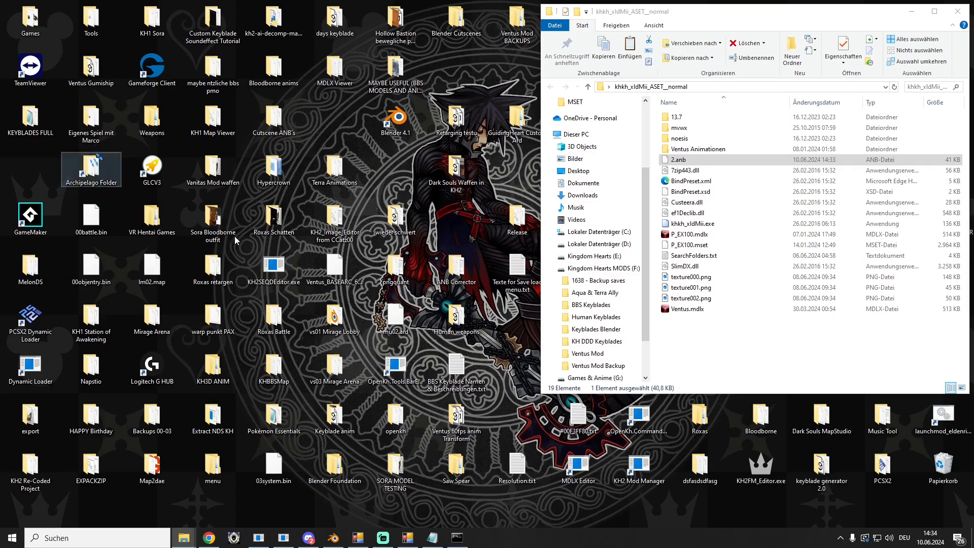
double_click(399, 364)
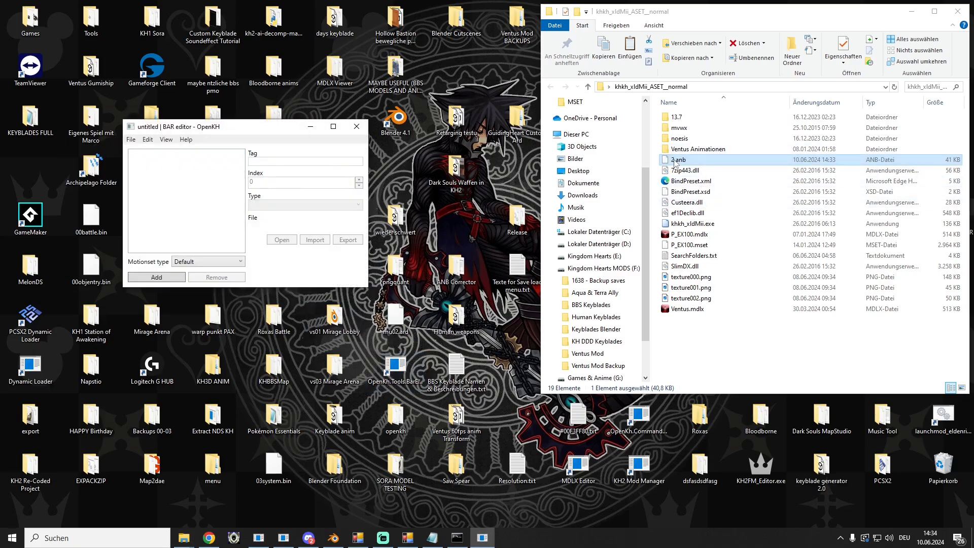
drag(675, 161, 208, 193)
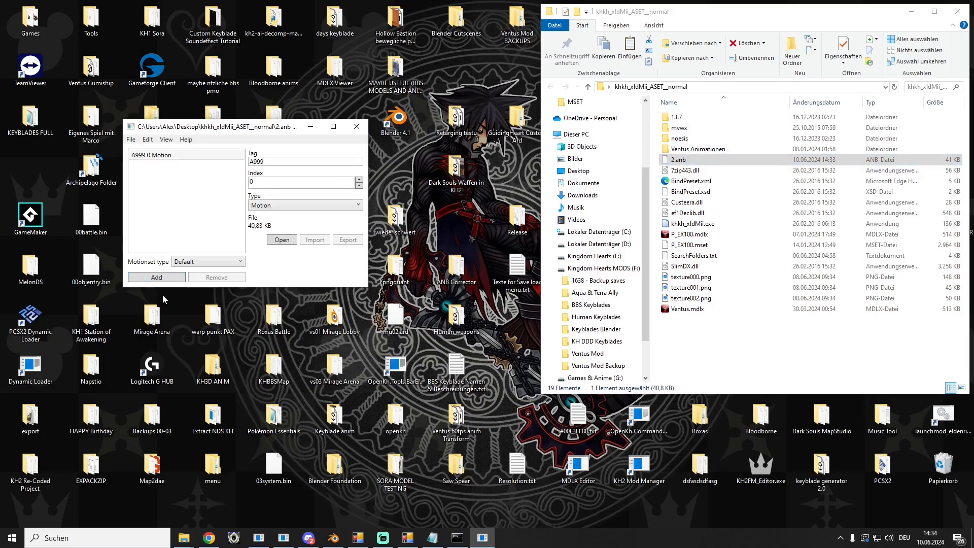
click(152, 166)
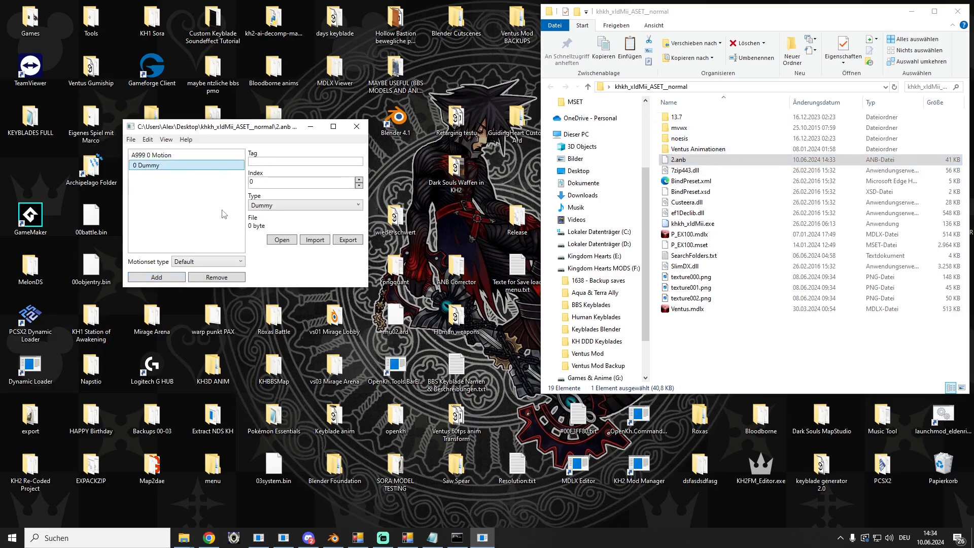
click(302, 205)
click(284, 374)
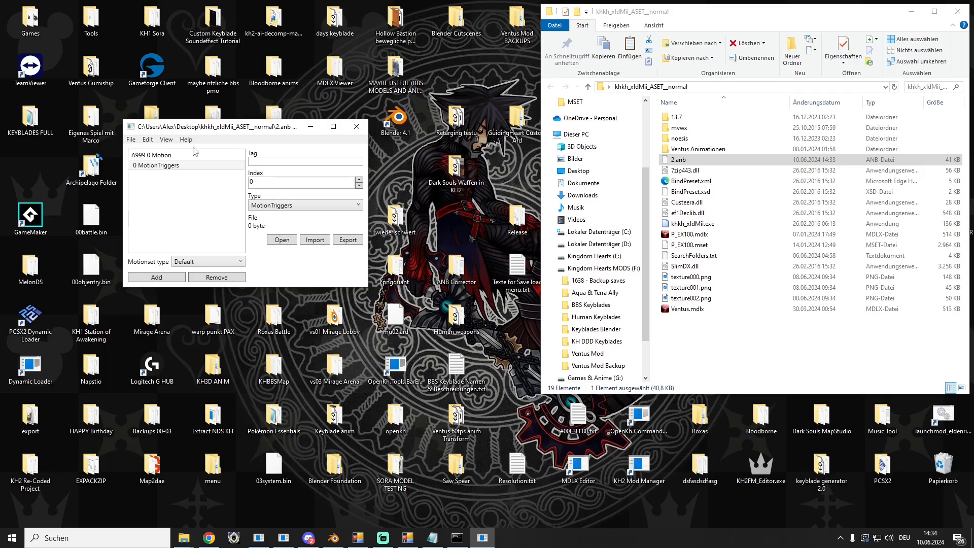
Import a triggers file into the new MotionTriggers entry and save 2.anb
click(306, 242)
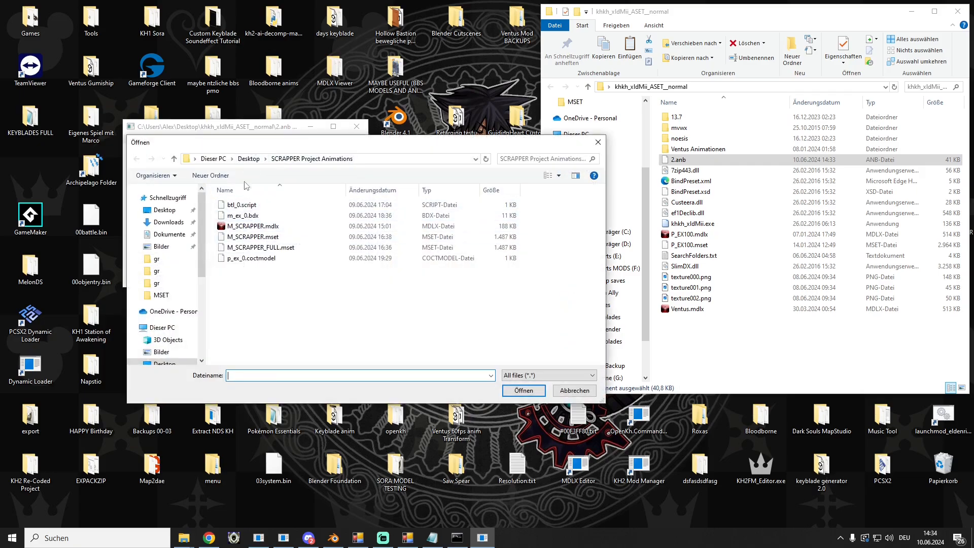
click(161, 295)
scroll(278, 253, down, 4)
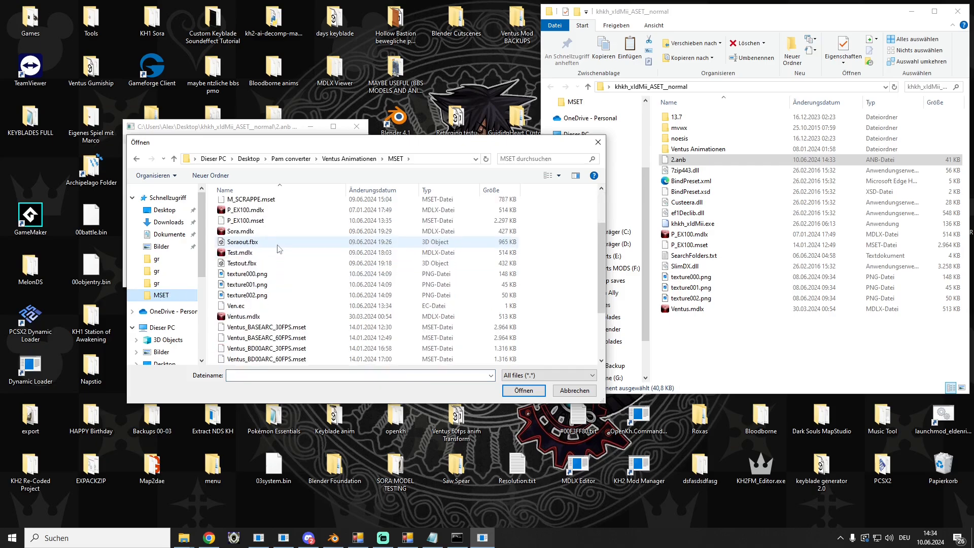
key(Escape)
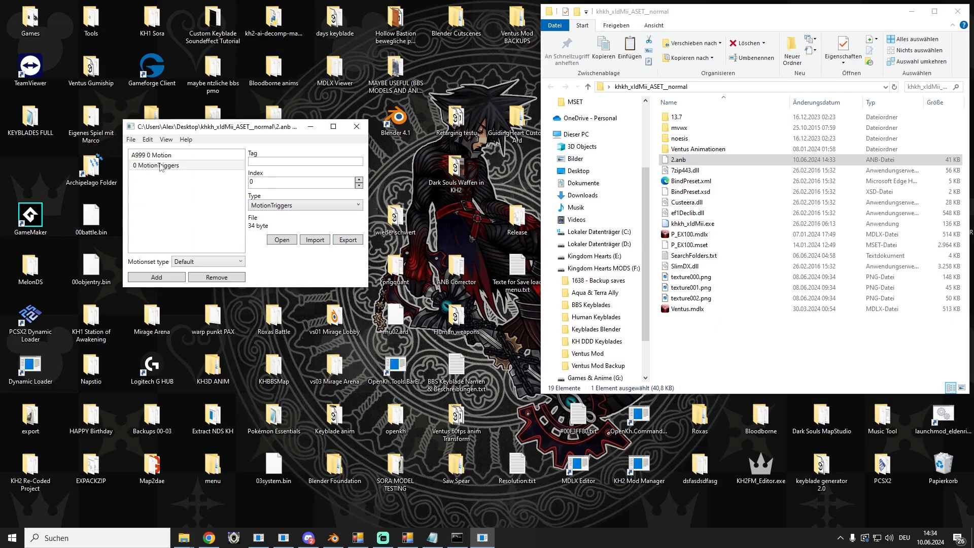
click(132, 140)
click(152, 172)
Close the BAR editor and the khkh_xldM model viewer
click(407, 538)
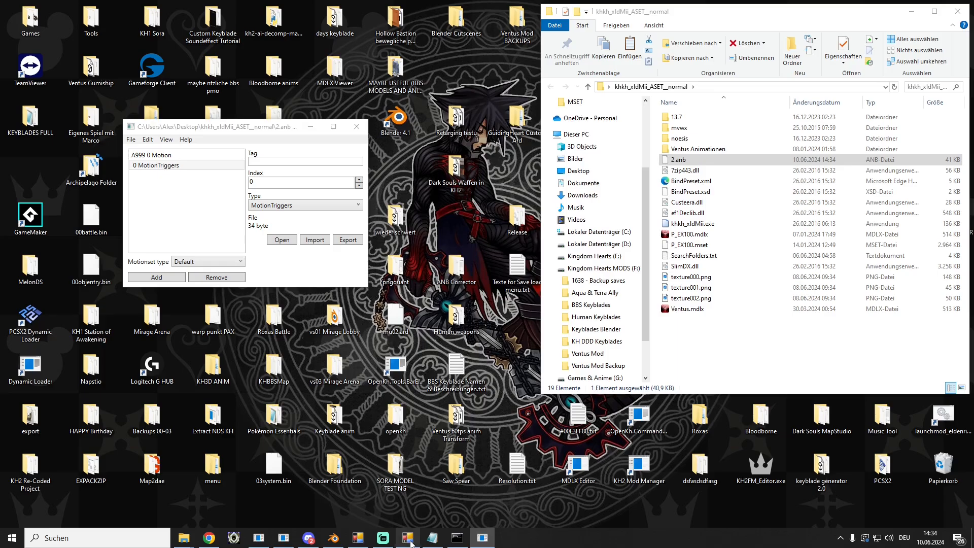
click(275, 137)
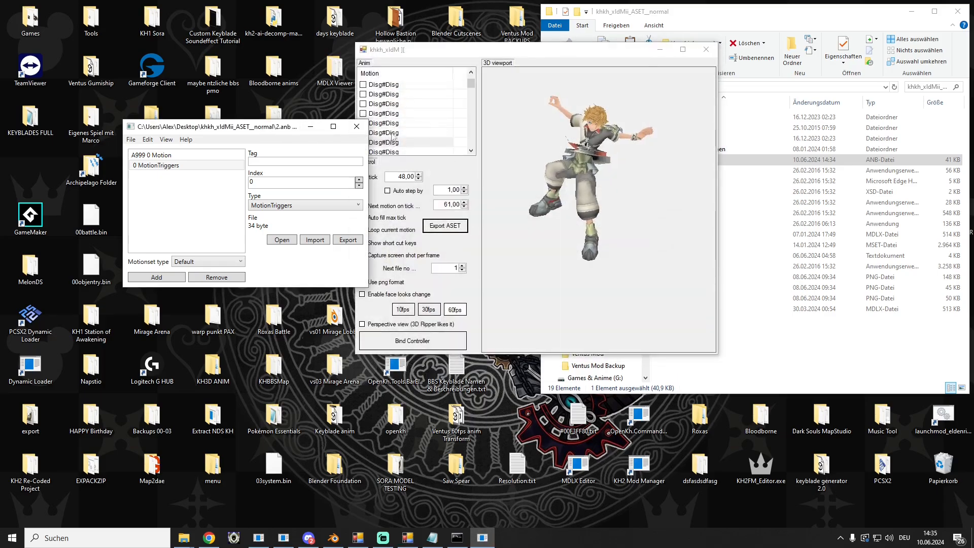
click(357, 127)
click(706, 49)
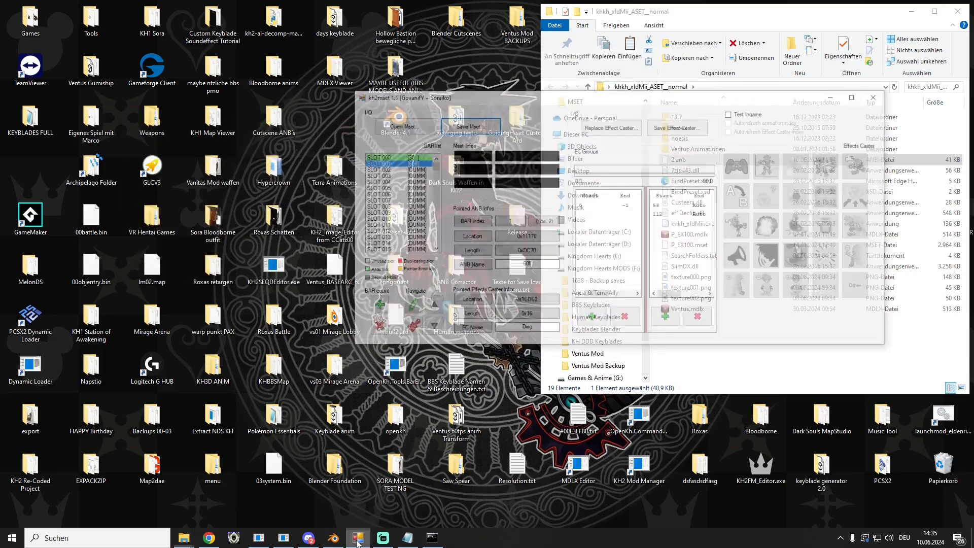
Switch to kh2mset and load 2.anb into SLOT 002 of the open motion set
drag(574, 51, 240, 56)
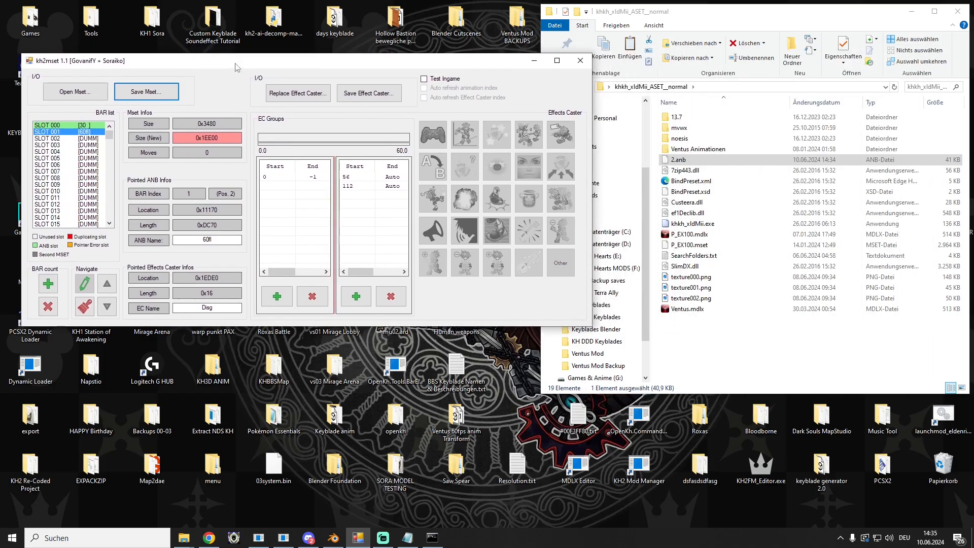
click(75, 138)
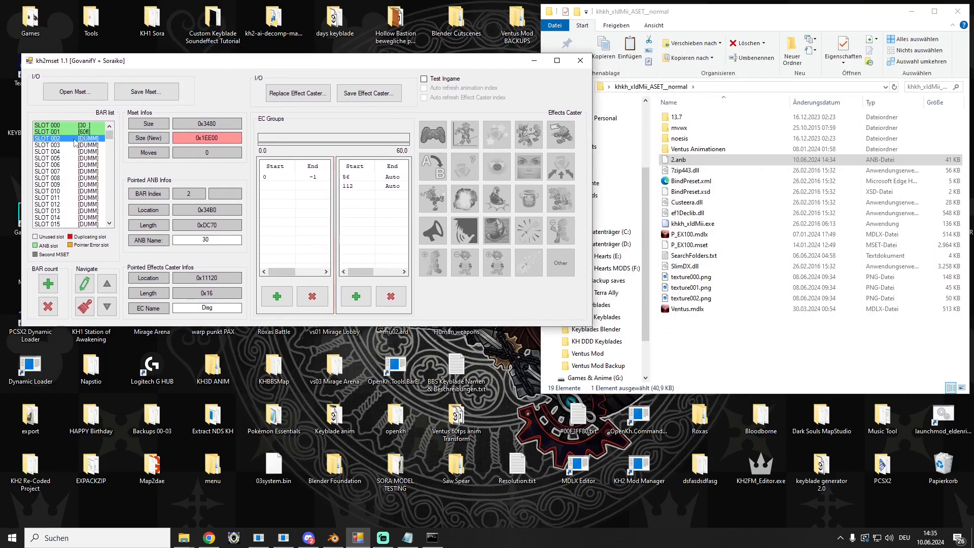
drag(679, 159, 90, 142)
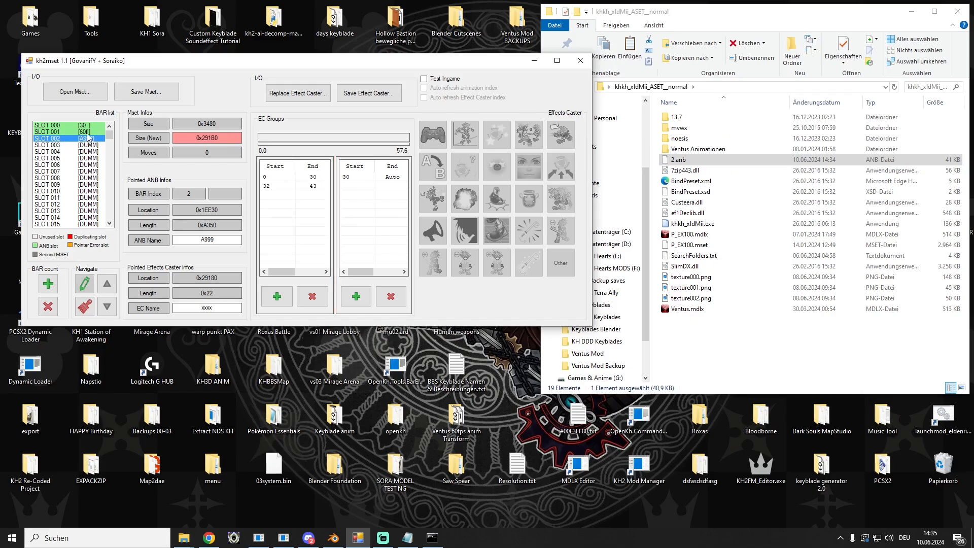
Compare the animation lengths of slots 000, 001 and 002 in kh2mset and check the scene's frame rate in Blender
click(76, 132)
click(88, 138)
click(88, 133)
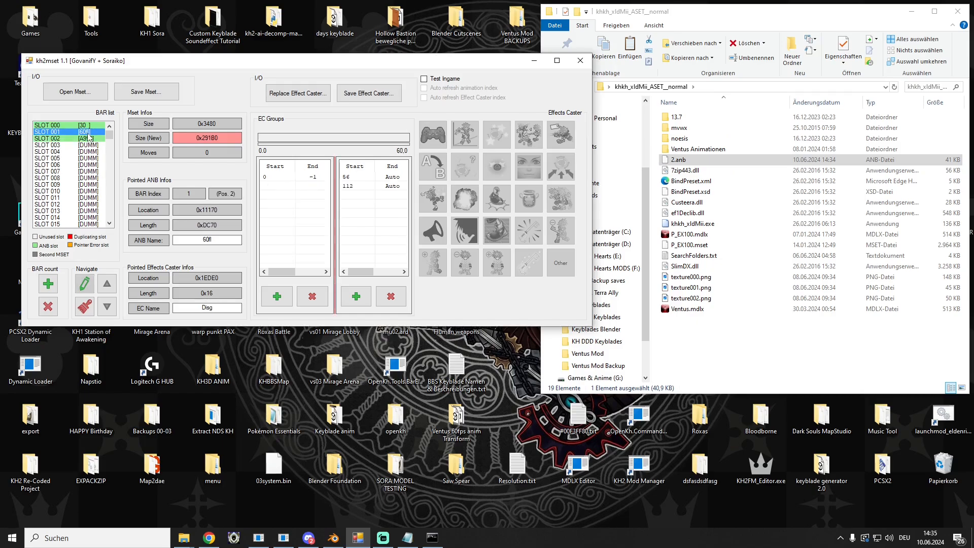
click(88, 138)
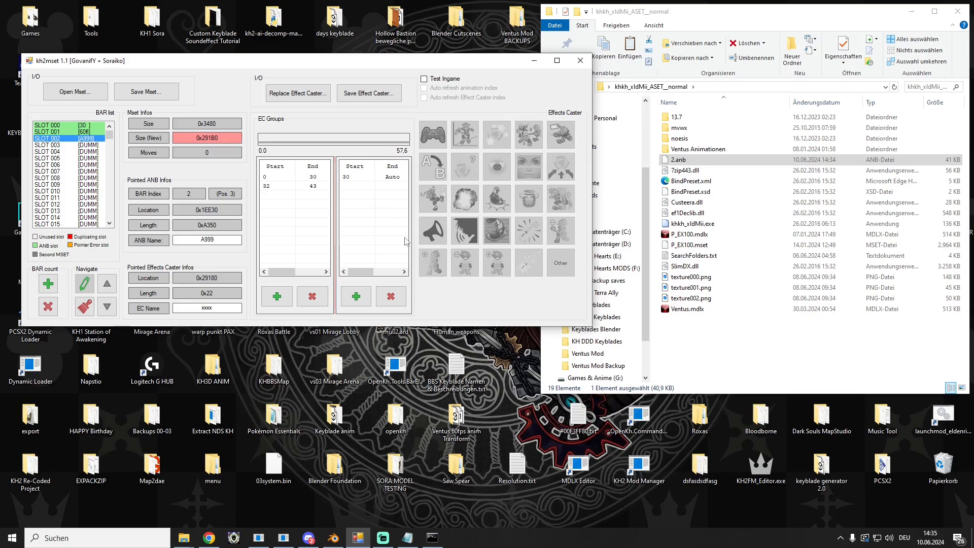
click(332, 538)
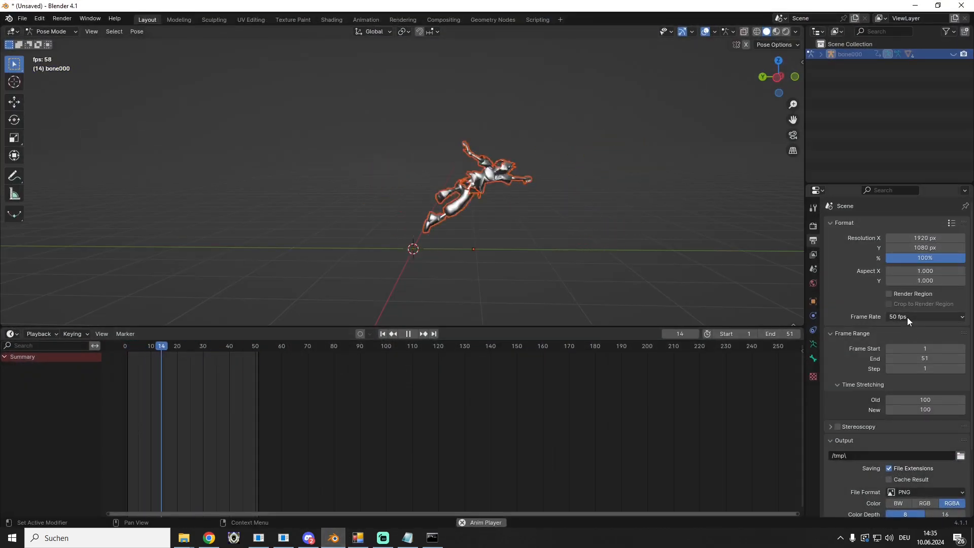
click(914, 6)
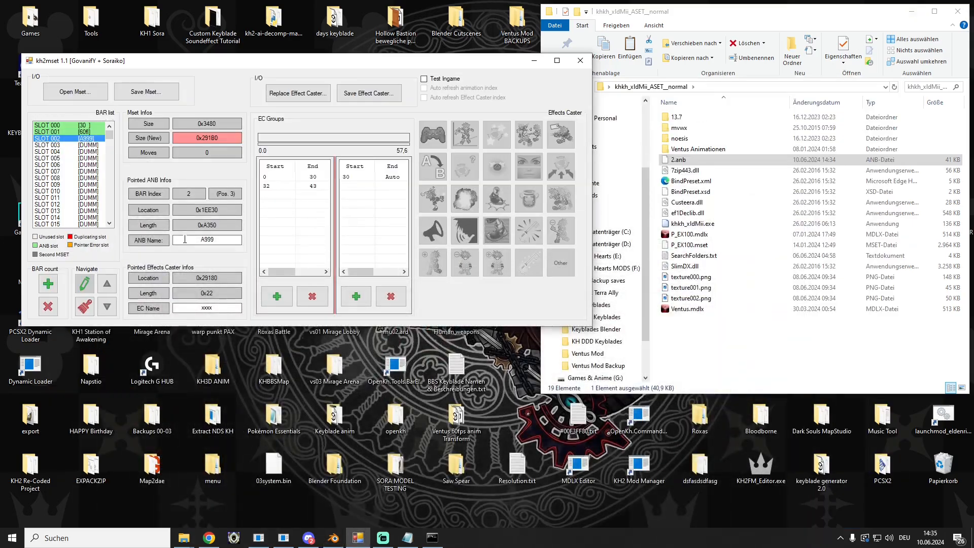
click(70, 126)
click(72, 133)
click(75, 139)
drag(213, 64, 203, 36)
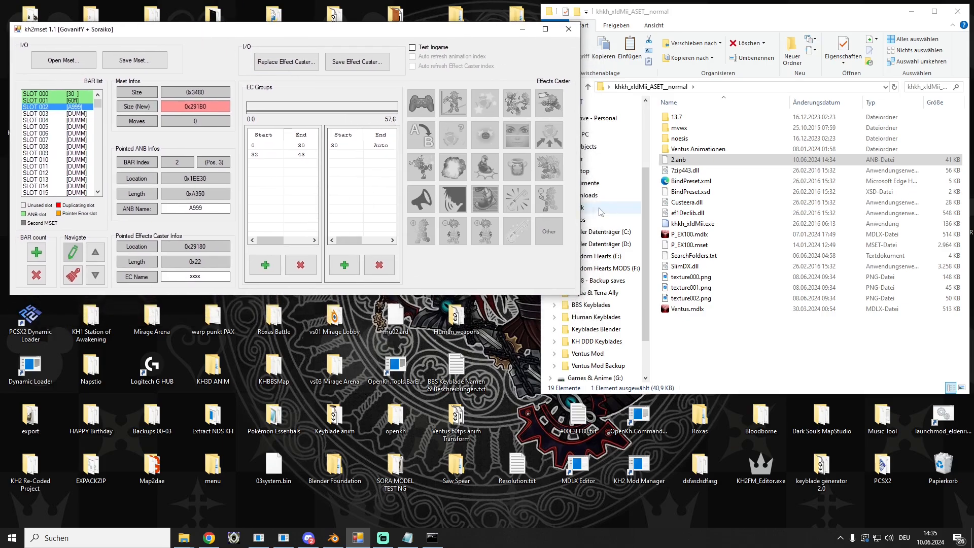
Copy the 2.anb file in the khkh_xldMii_ASET__normal folder to the clipboard
right_click(677, 159)
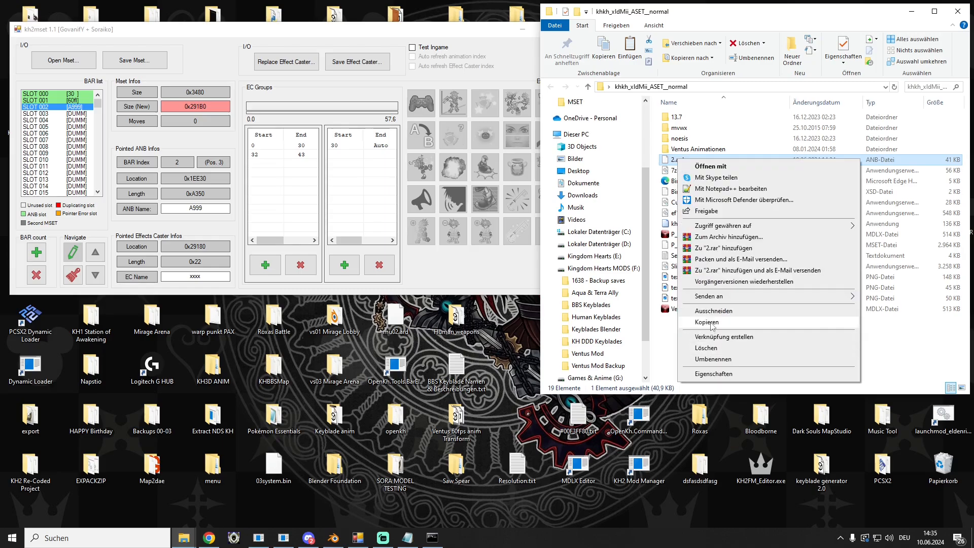
click(711, 323)
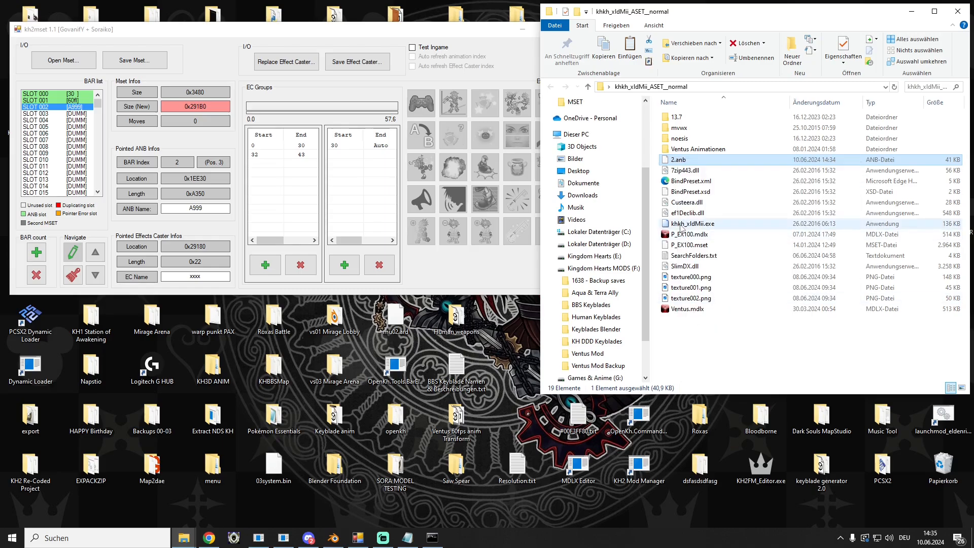
click(686, 181)
click(679, 161)
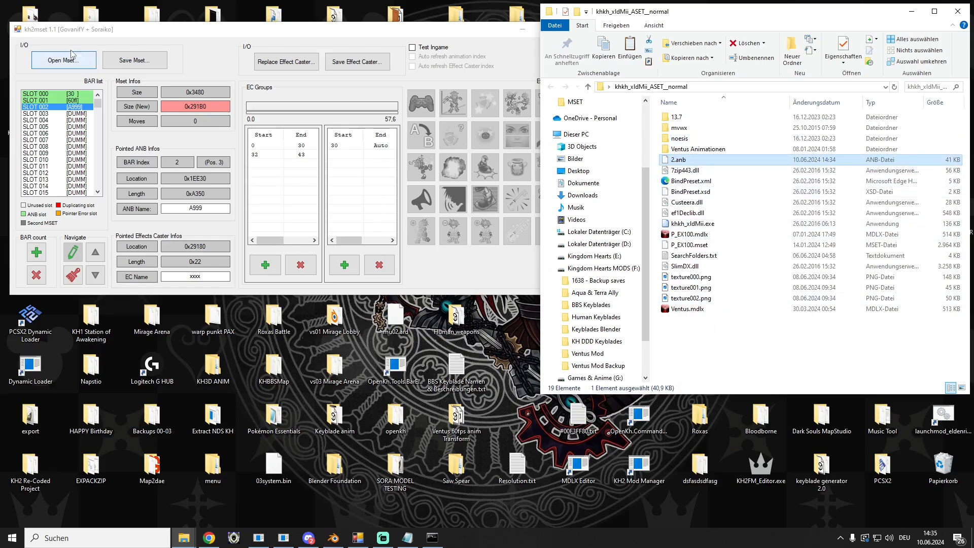
Save the motion set from kh2mset as VentusAirAttack.mset in the MSET folder, replacing the existing file
click(135, 60)
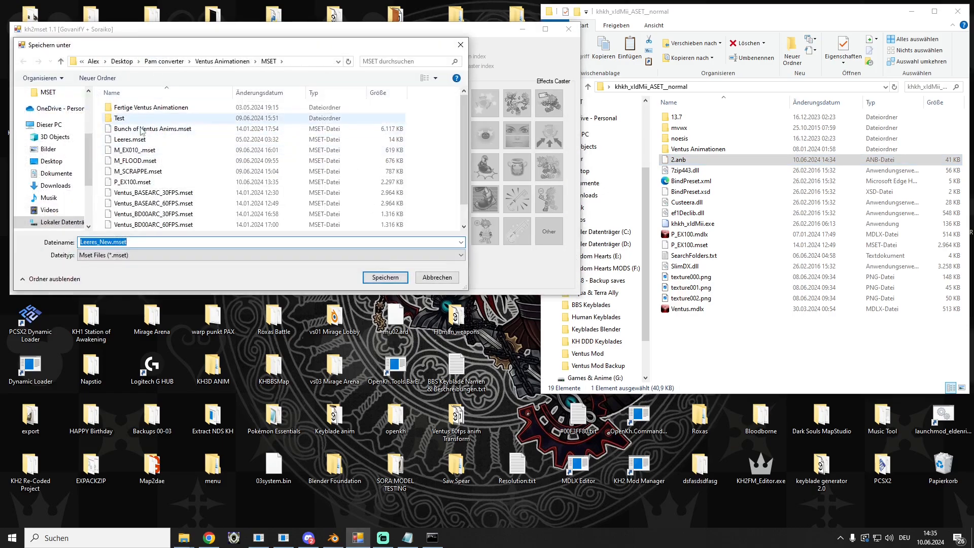
scroll(140, 152, down, 1)
double_click(218, 214)
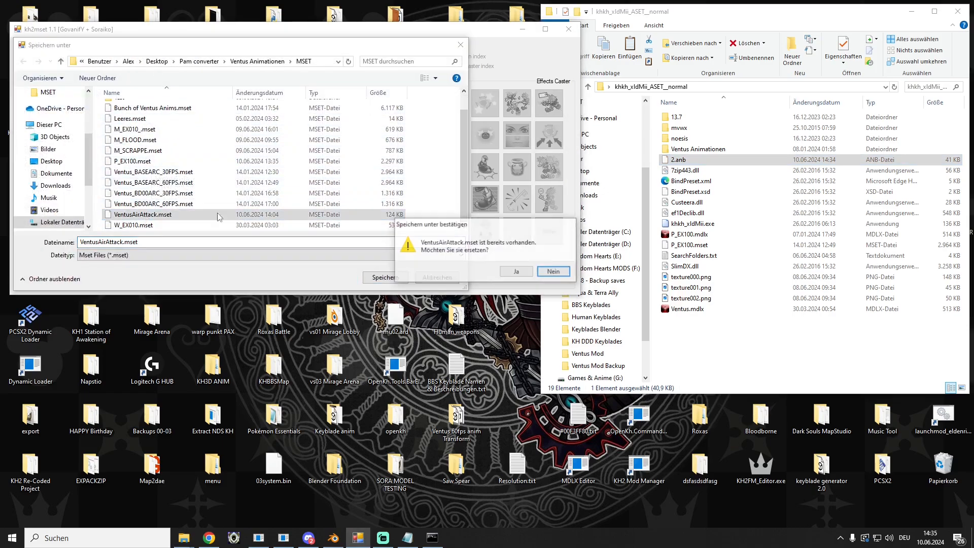
click(509, 272)
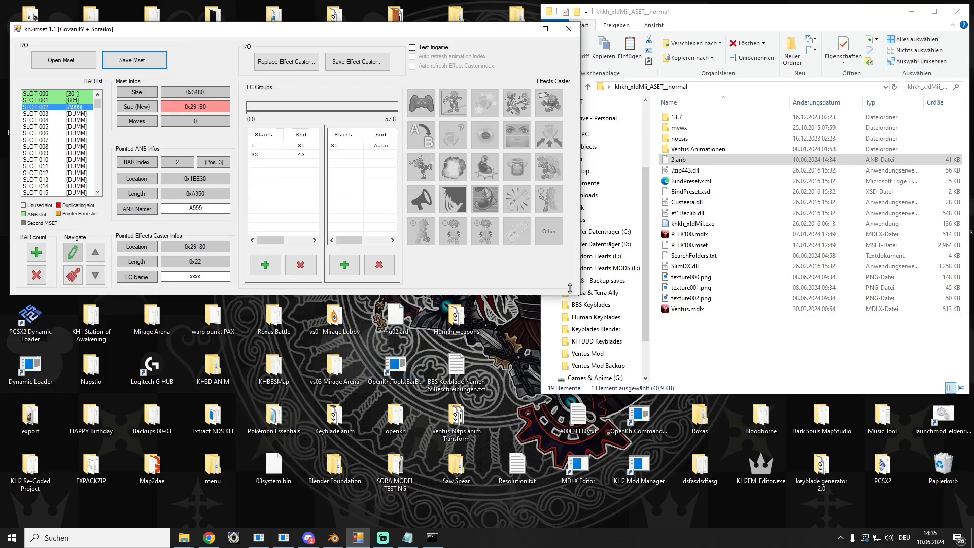
Open 2.anb in the OpenKH BAR editor and export its A999 motion entry as A999_0.motion to the MSET folder
click(693, 159)
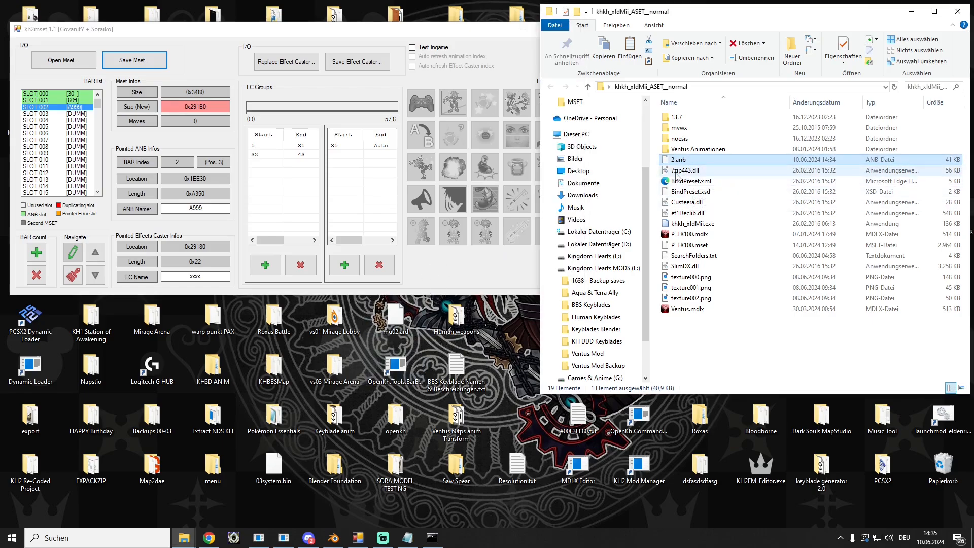
double_click(395, 365)
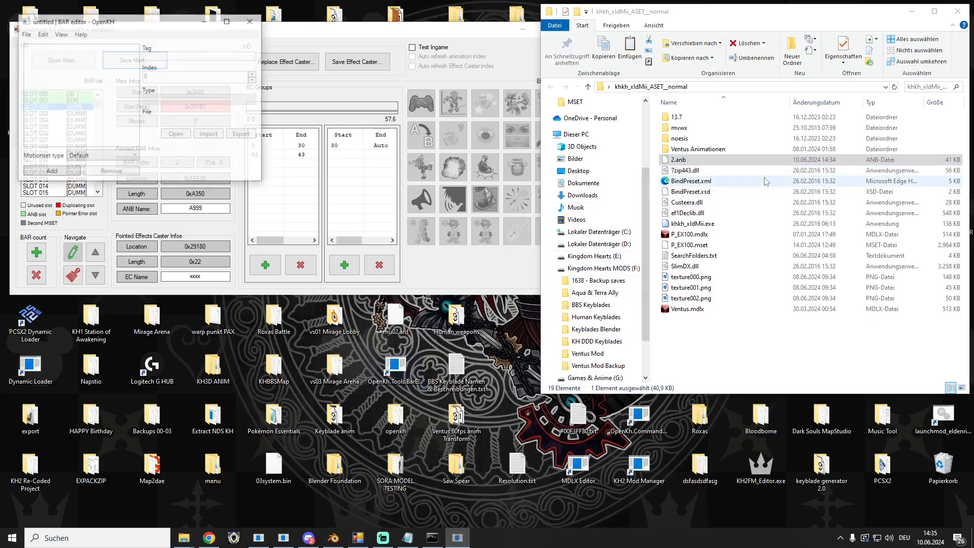
drag(682, 162, 71, 59)
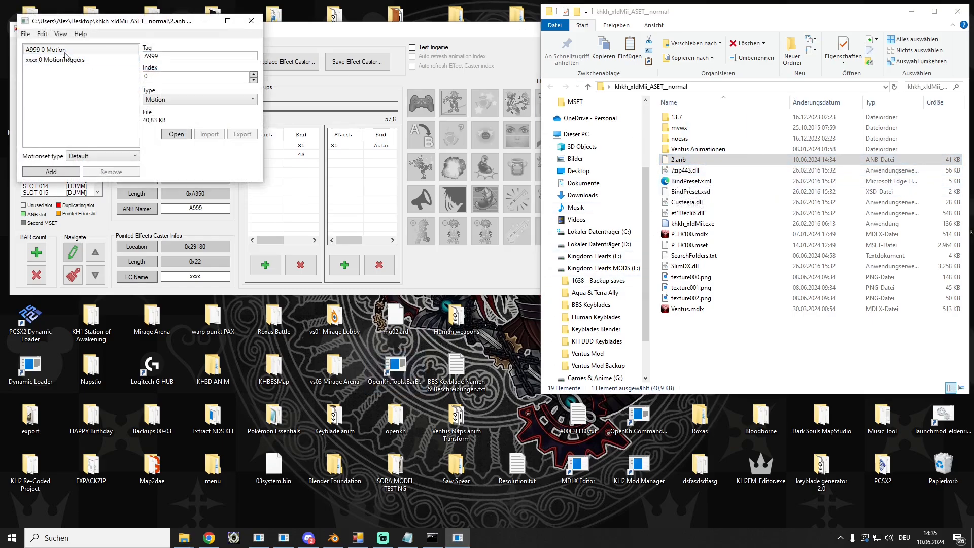
click(237, 135)
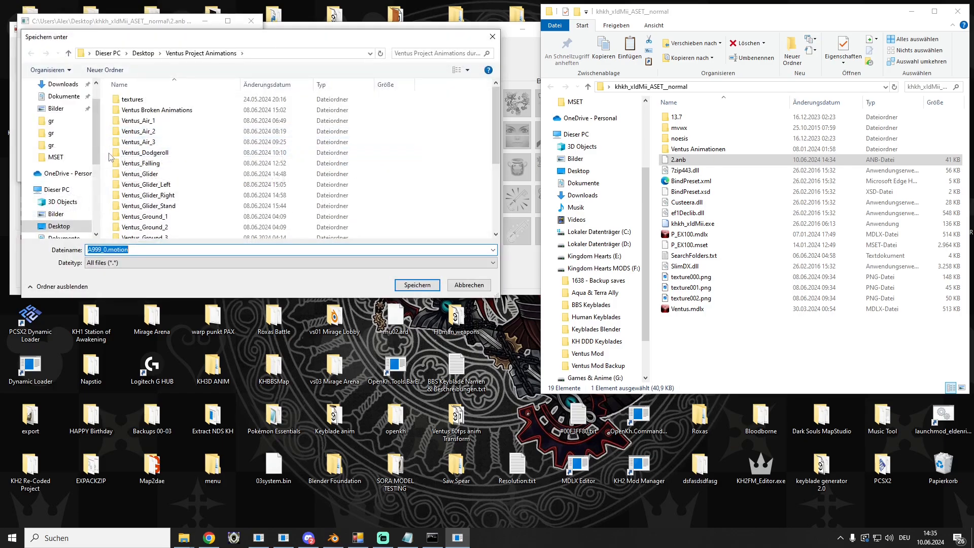
click(56, 158)
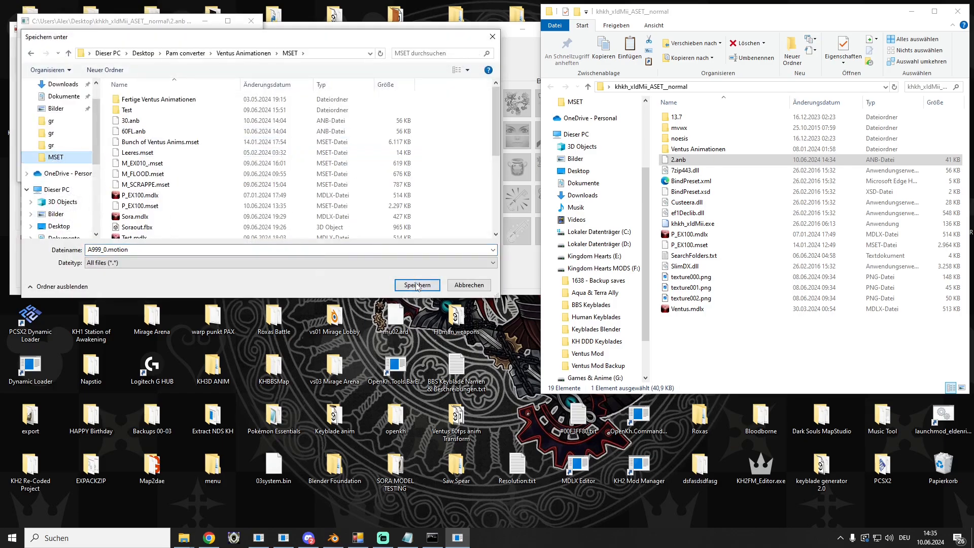
click(417, 285)
Move A999_0.motion from the MSET folder into the khkh_xldMii_ASET__normal folder
click(183, 537)
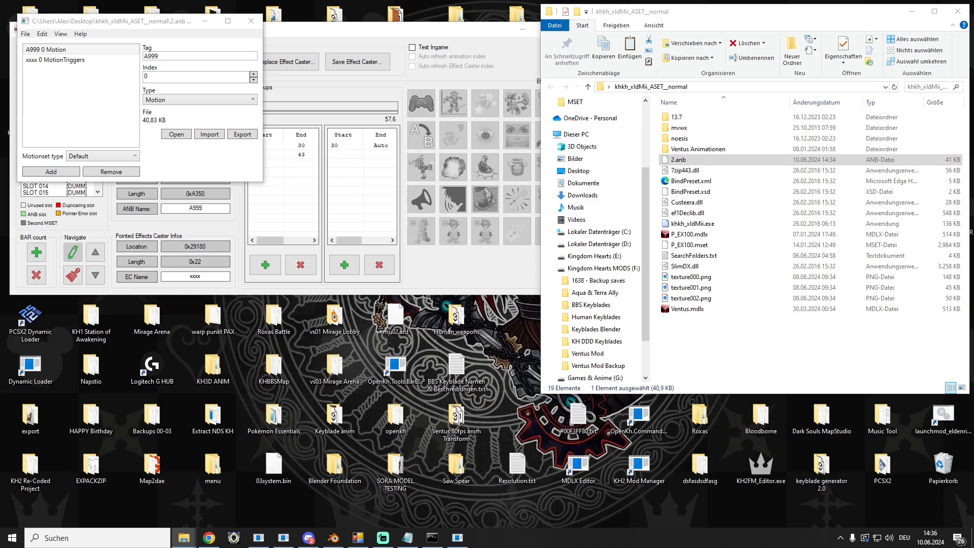
click(773, 344)
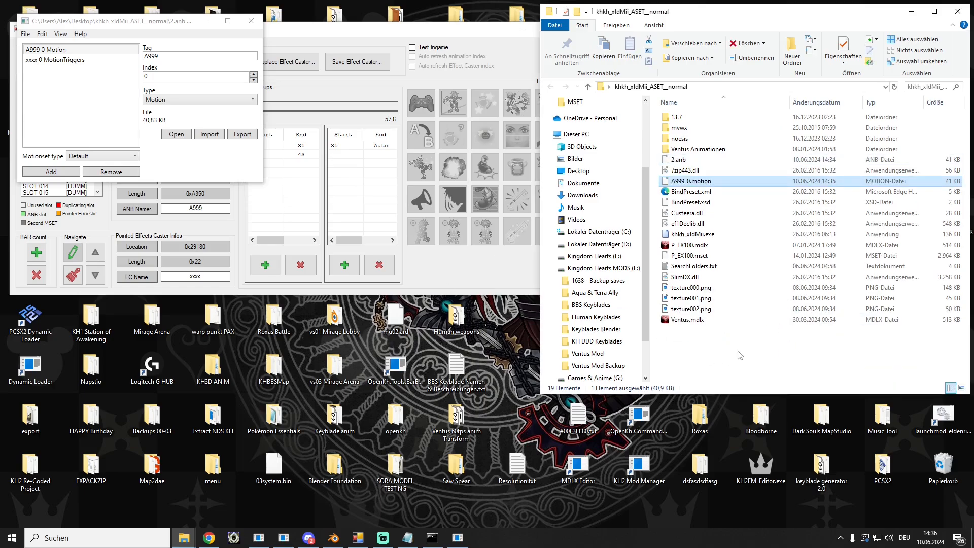
click(692, 181)
Clear away kh2mset and the BAR editor, and open the ANB Corrector folder beside the khkh_xldMii_ASET__normal folder
drag(776, 14, 791, 97)
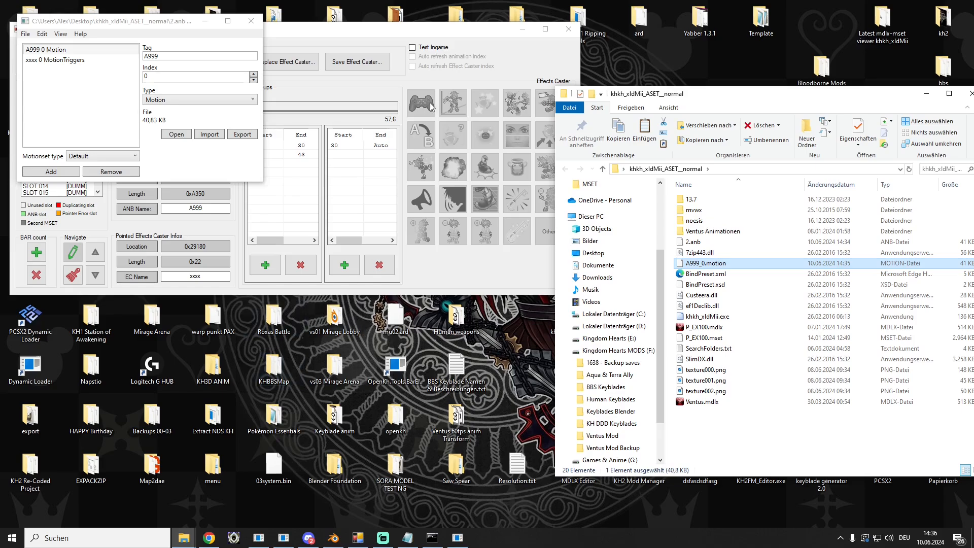
click(522, 29)
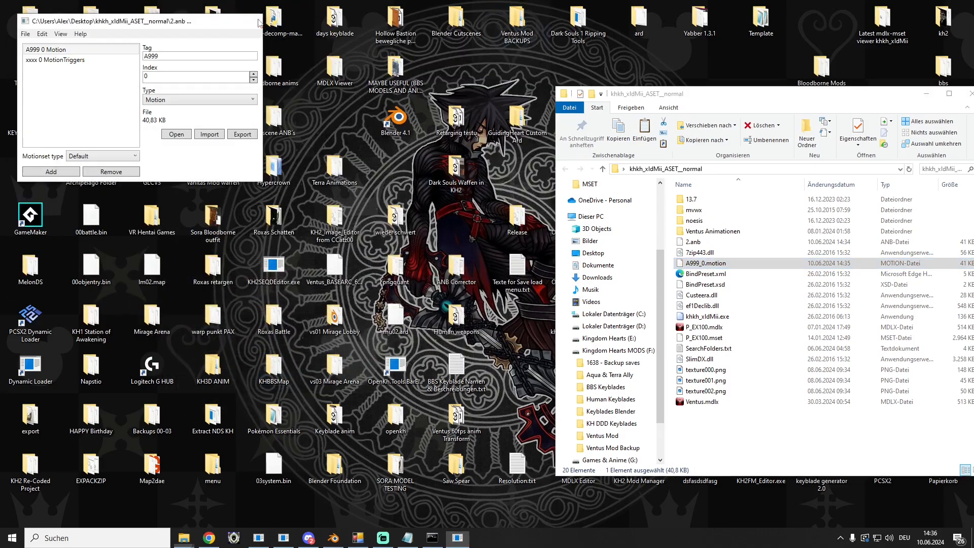
click(251, 21)
double_click(456, 267)
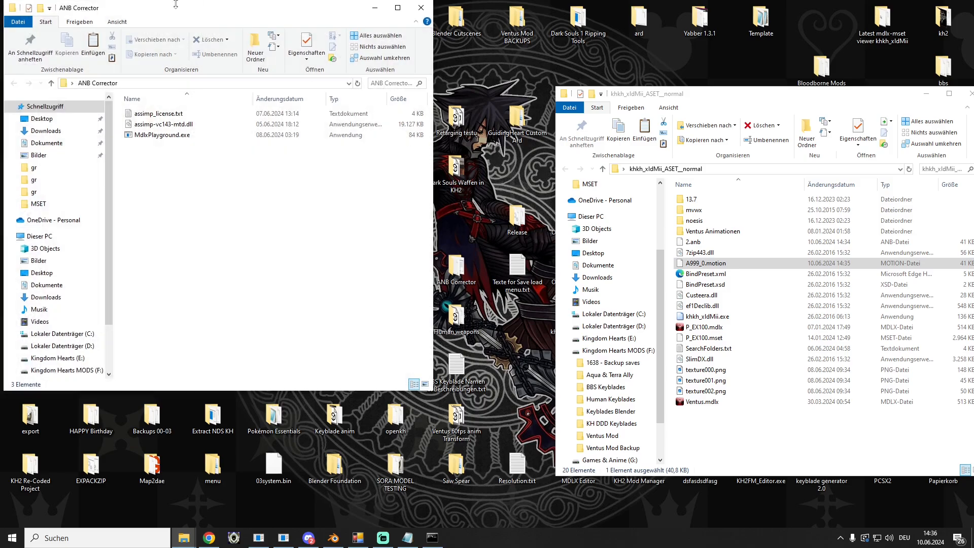
drag(176, 4, 309, 21)
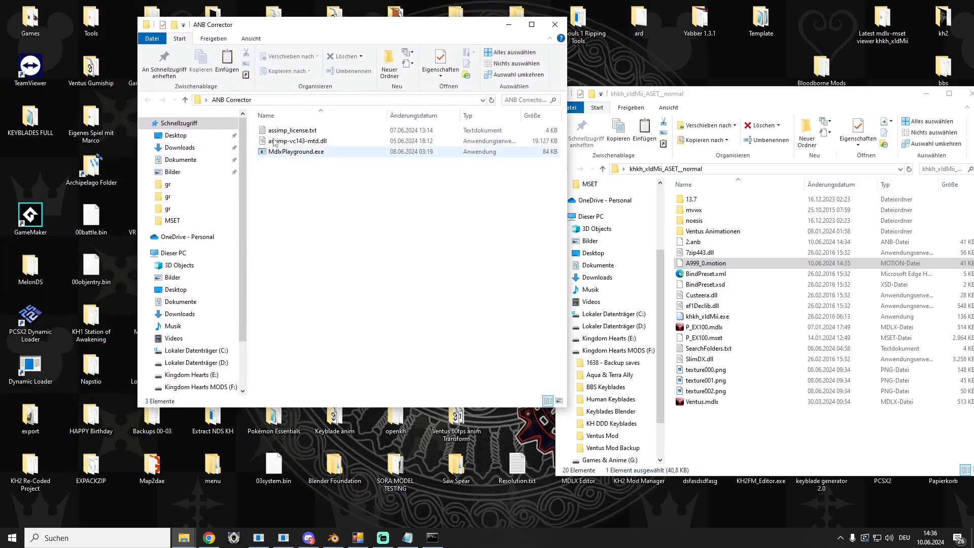
click(282, 153)
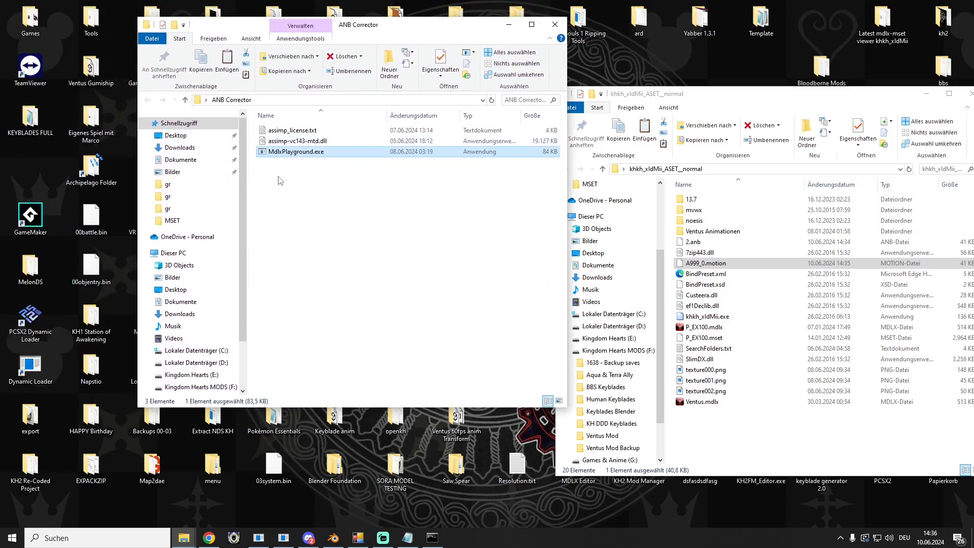
click(281, 179)
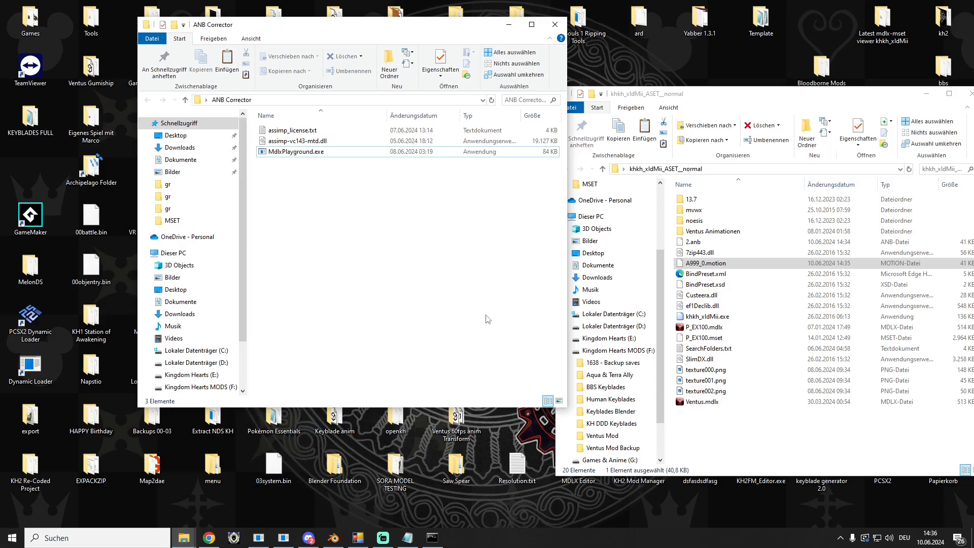
Turn off real-time protection in the Windows Security virus and threat protection settings
key(super+i)
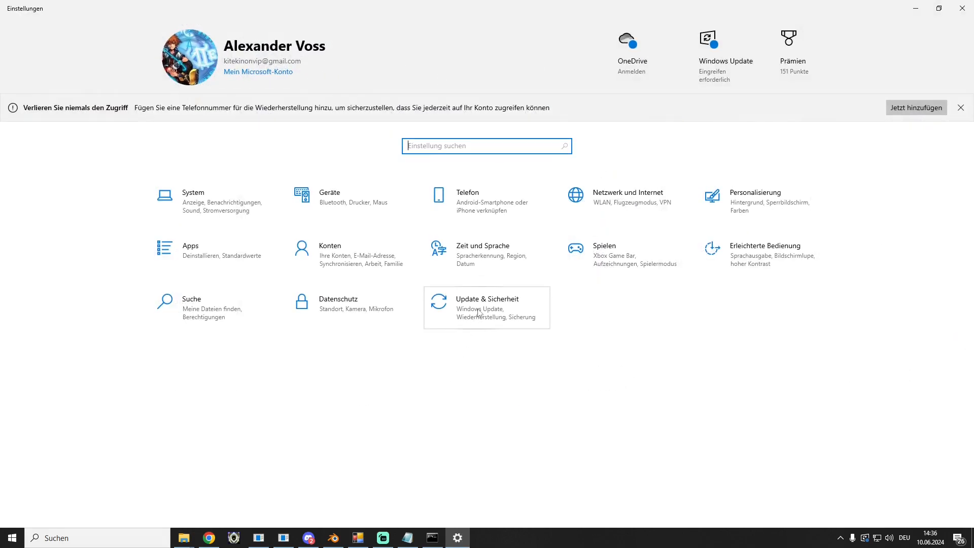
click(478, 312)
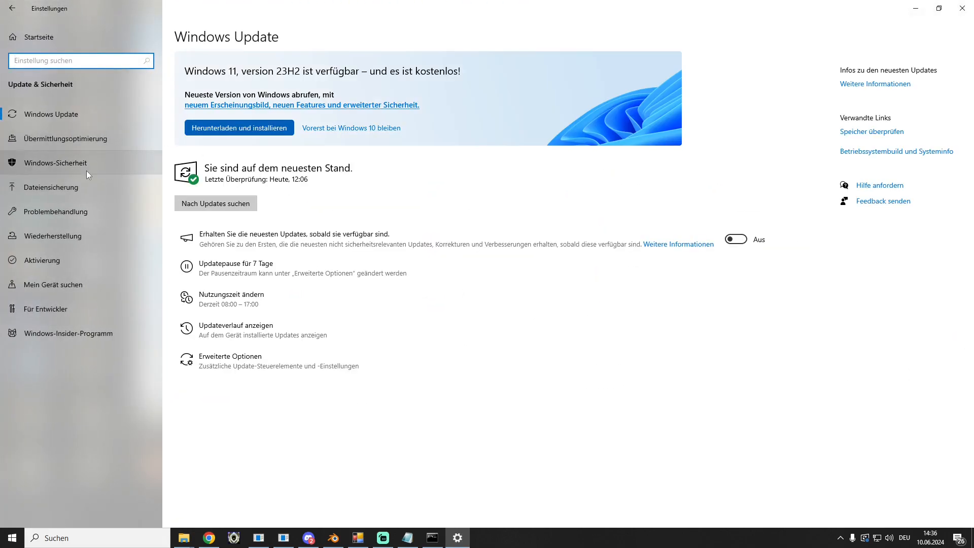
click(86, 171)
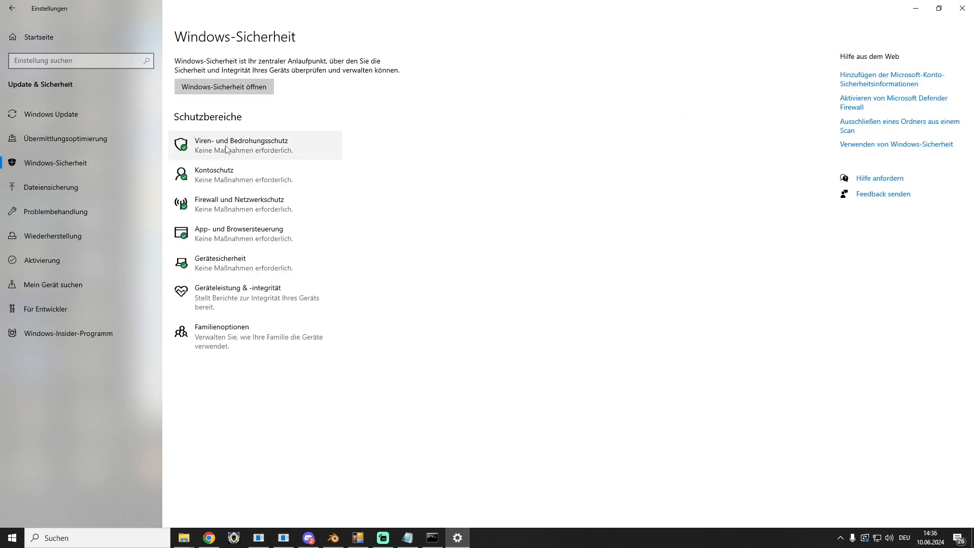
click(227, 148)
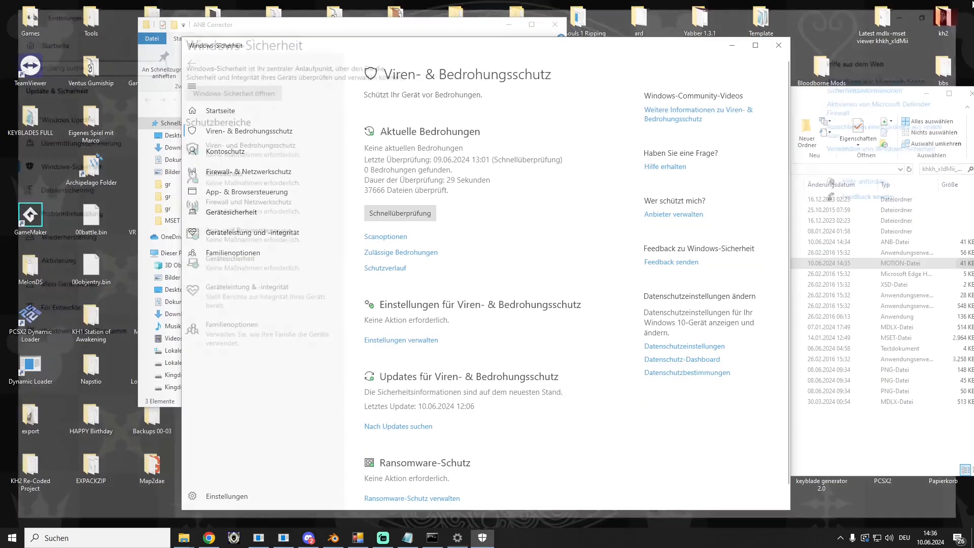
click(405, 340)
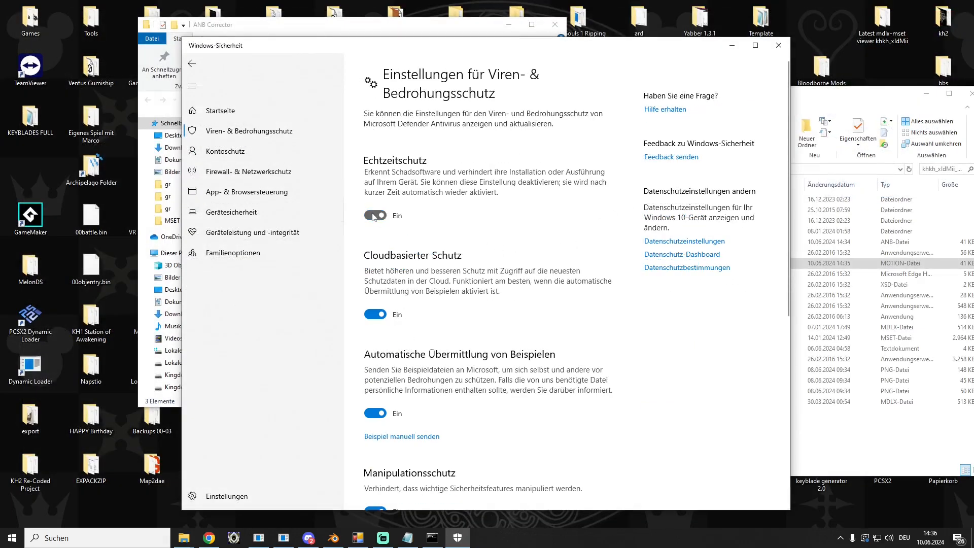
click(375, 215)
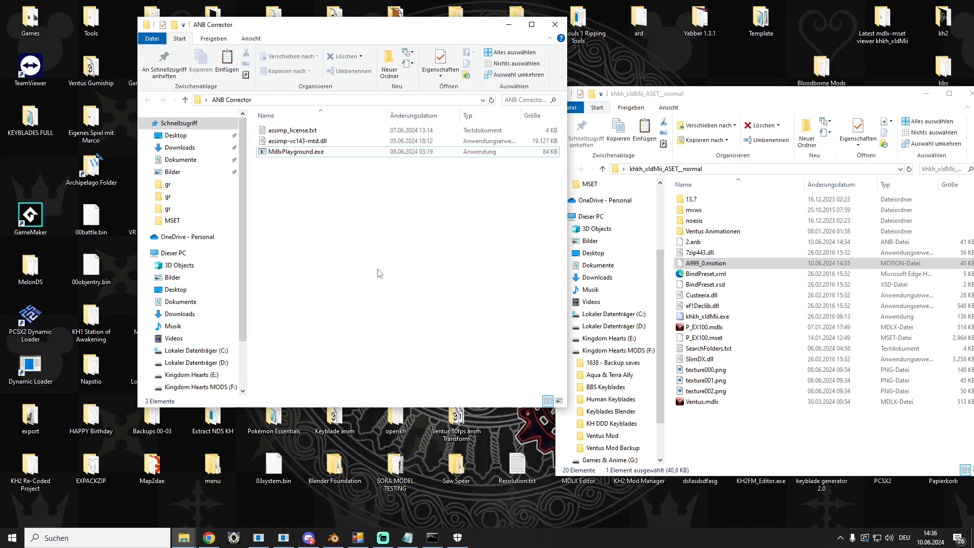
Open a command prompt and enter the path of MdlxPlayground.exe from the ANB Corrector folder
click(77, 532)
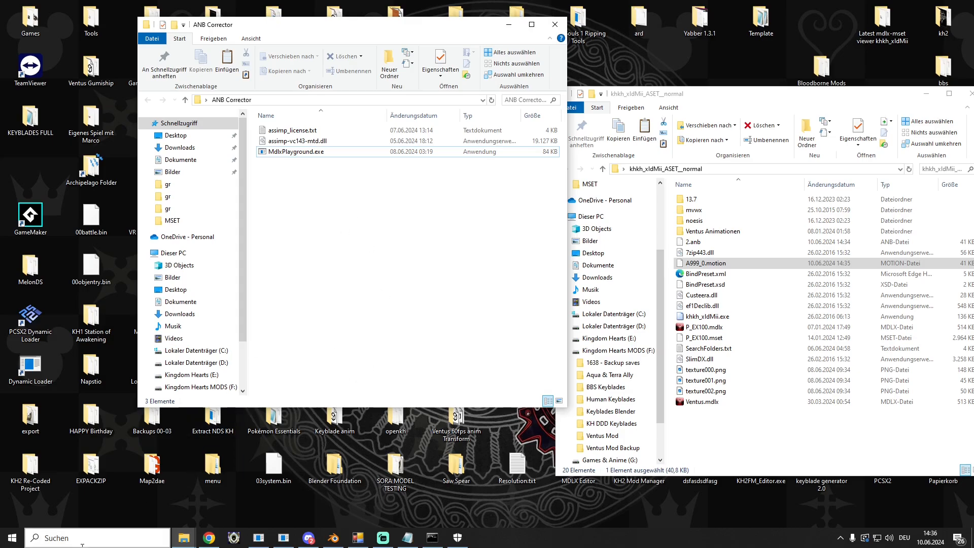
text(cm)
key(Return)
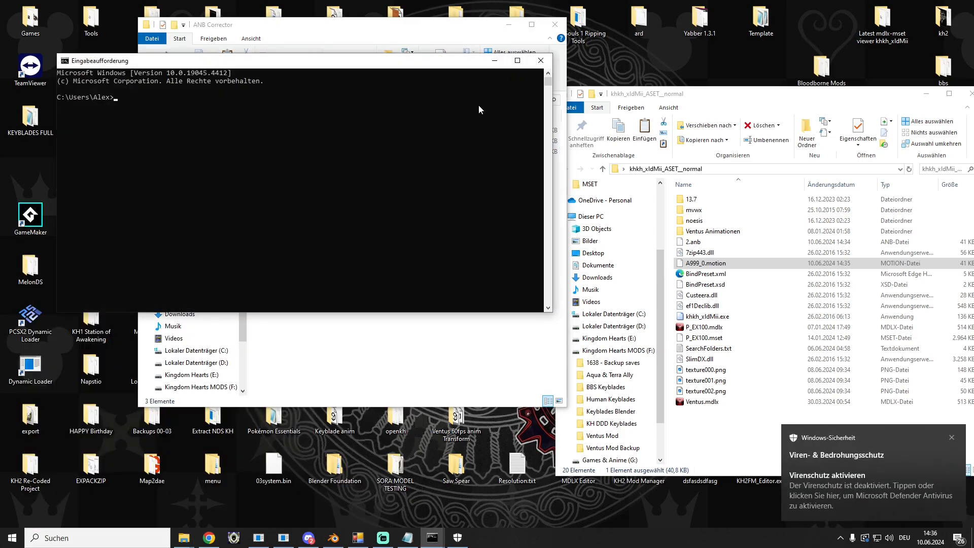
drag(328, 59, 346, 191)
drag(296, 151, 255, 263)
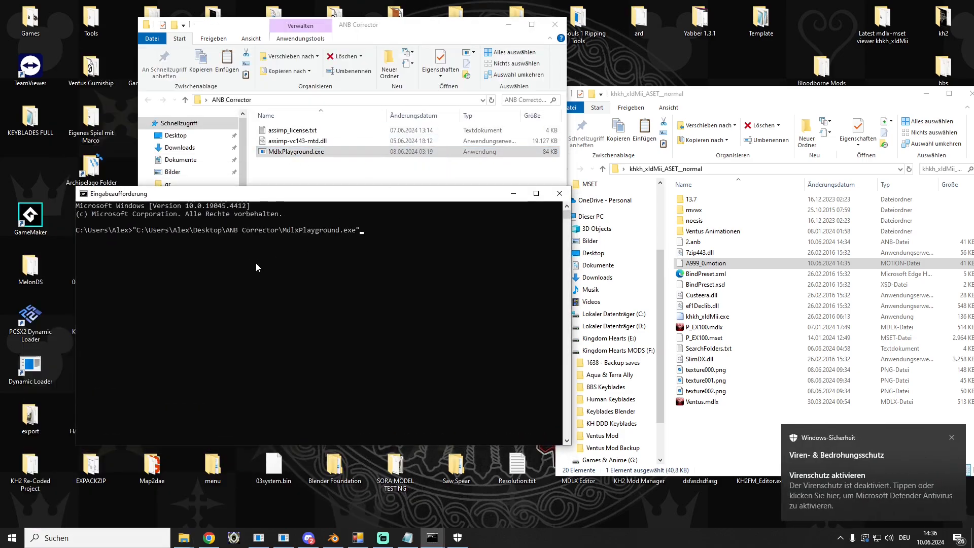
Run MdlxPlayground.exe with option A, passing the paths of 2.anb and A999_0.motion as arguments
click(325, 253)
key(space)
text(A)
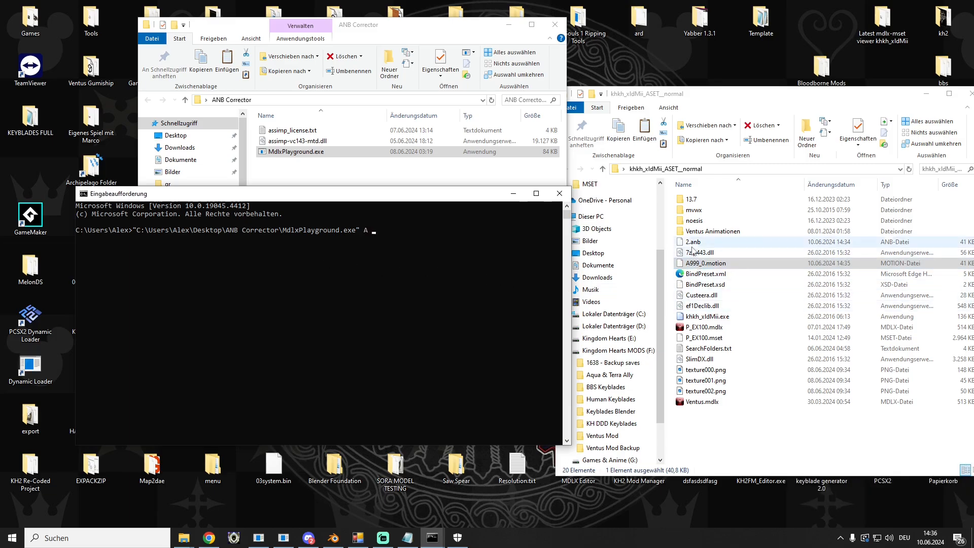
drag(691, 246, 431, 265)
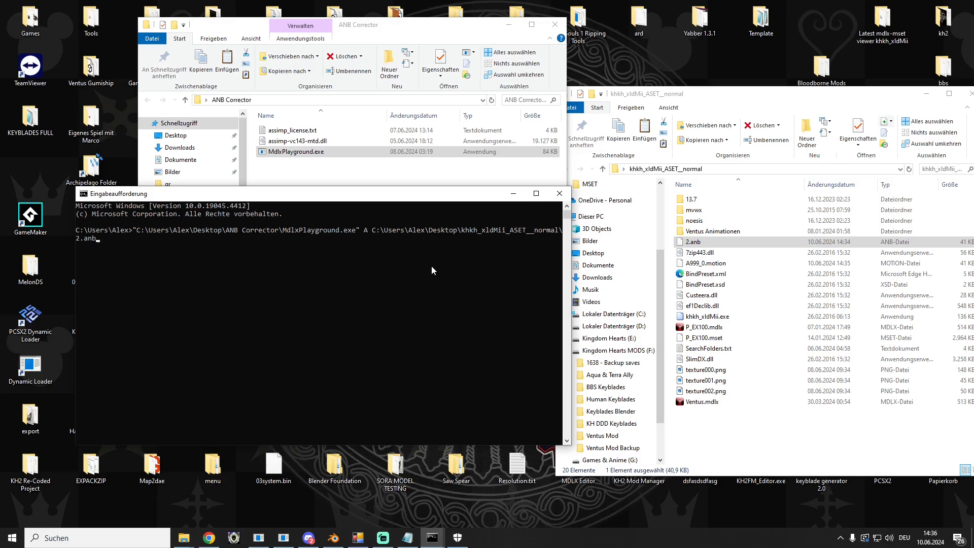
drag(704, 263, 357, 266)
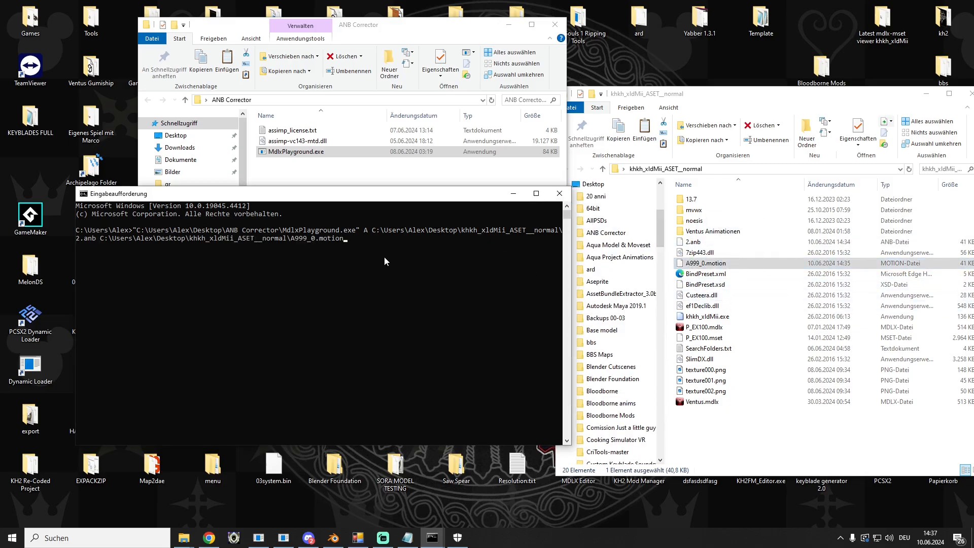
key(Return)
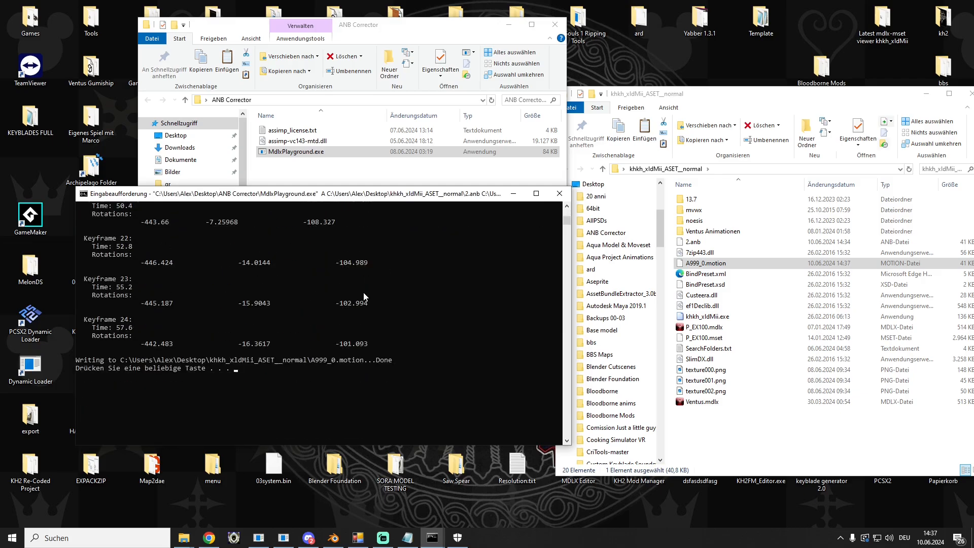
scroll(364, 297, up, 3)
scroll(363, 297, down, 2)
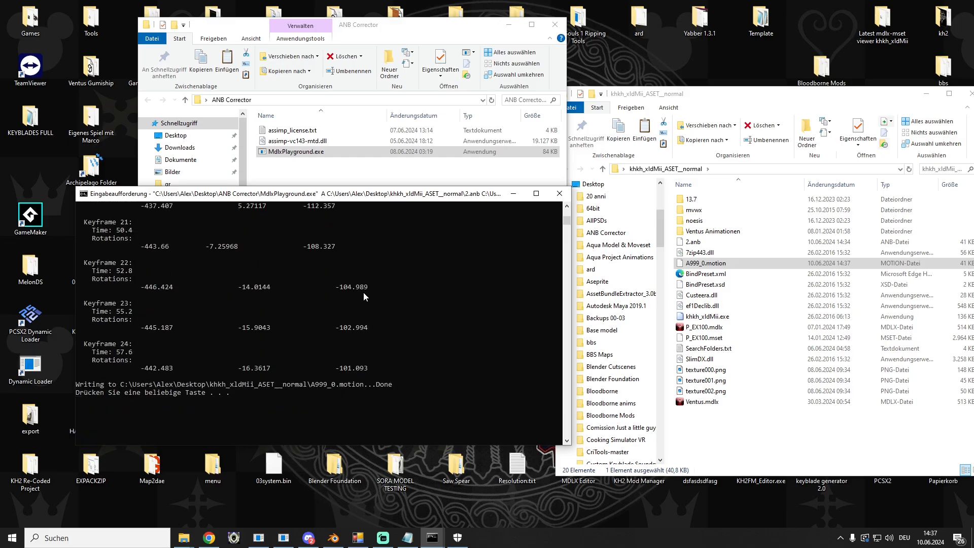
Close the finished command prompt, the Windows Security settings and the ANB Corrector folder
key(Return)
click(559, 193)
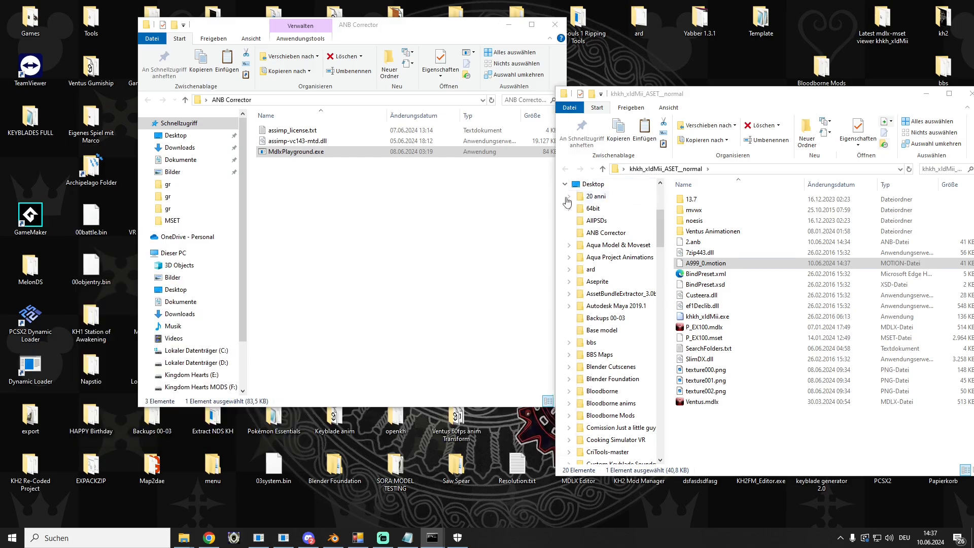
click(457, 537)
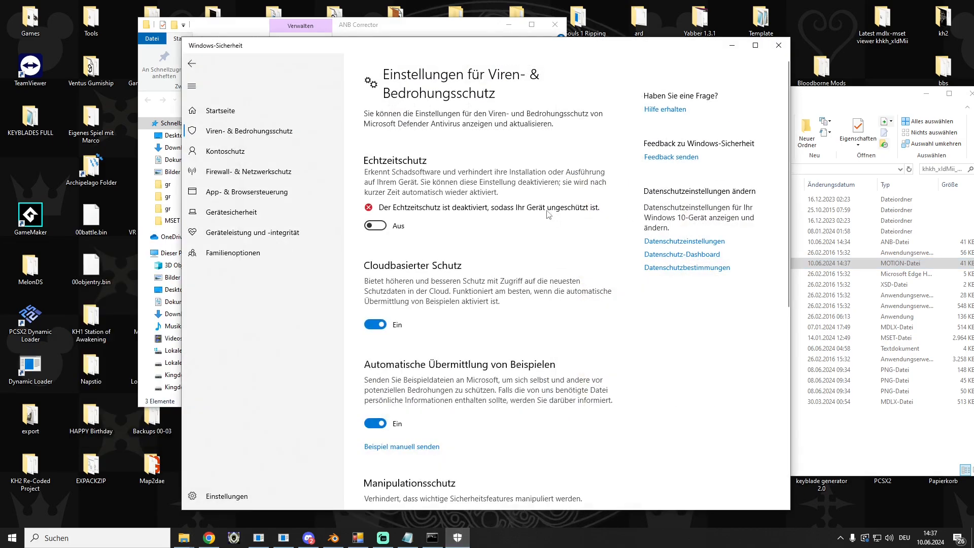
click(778, 45)
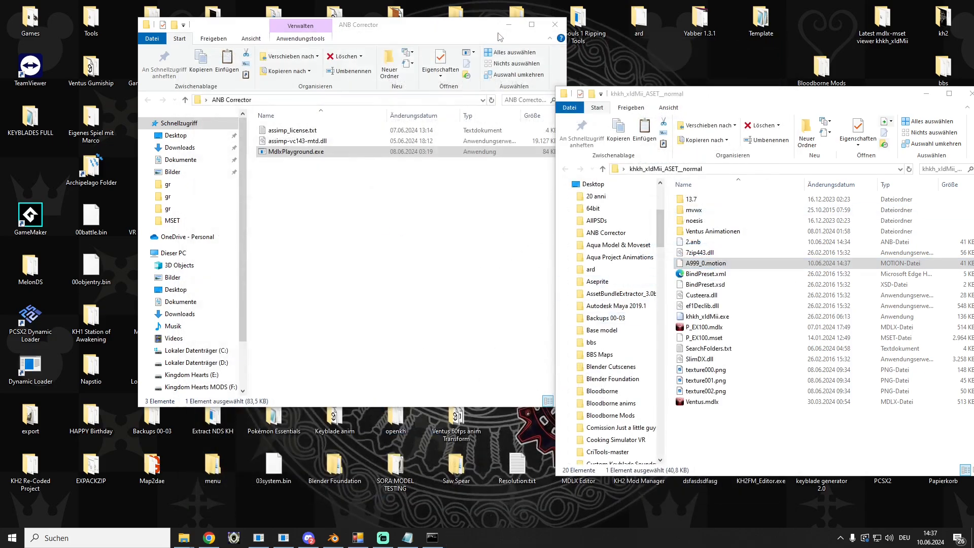
click(555, 24)
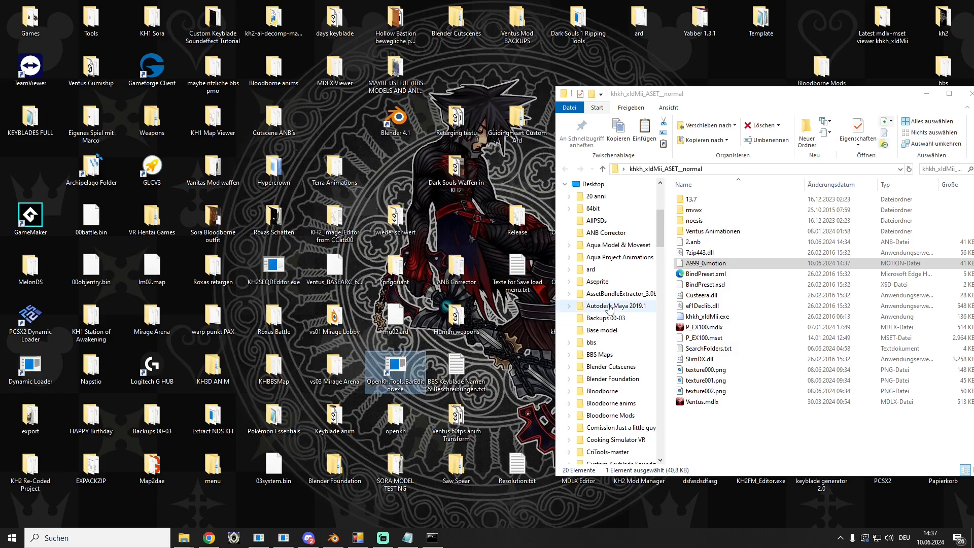
Open 2.anb in the BAR editor and replace its A999 motion by importing A999_0.motion, moved into the MSET folder
drag(692, 243, 161, 138)
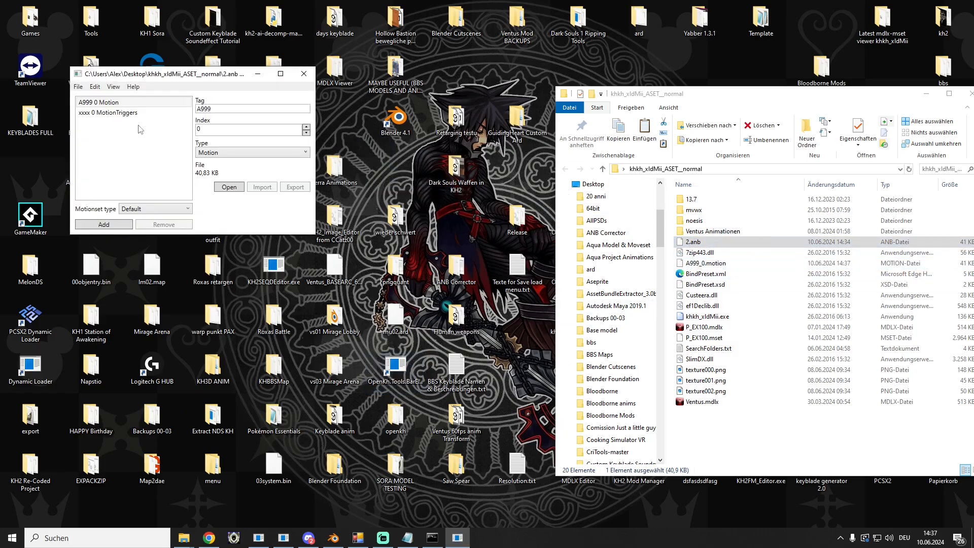
click(119, 104)
click(263, 188)
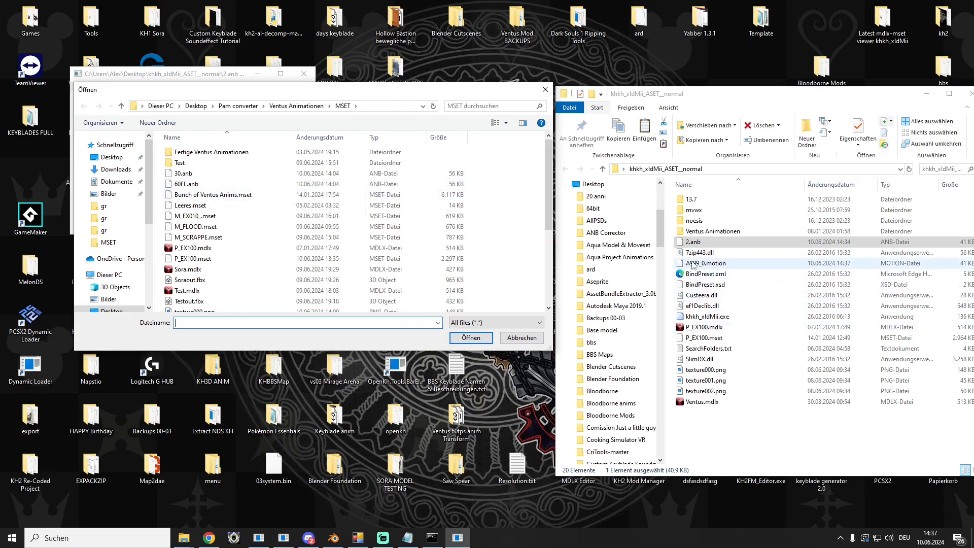
drag(696, 264, 499, 256)
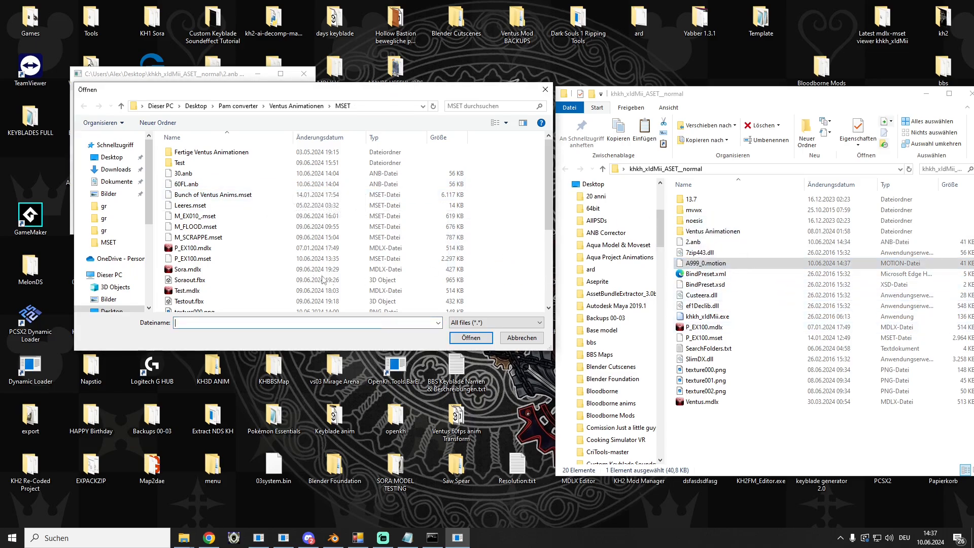
double_click(205, 306)
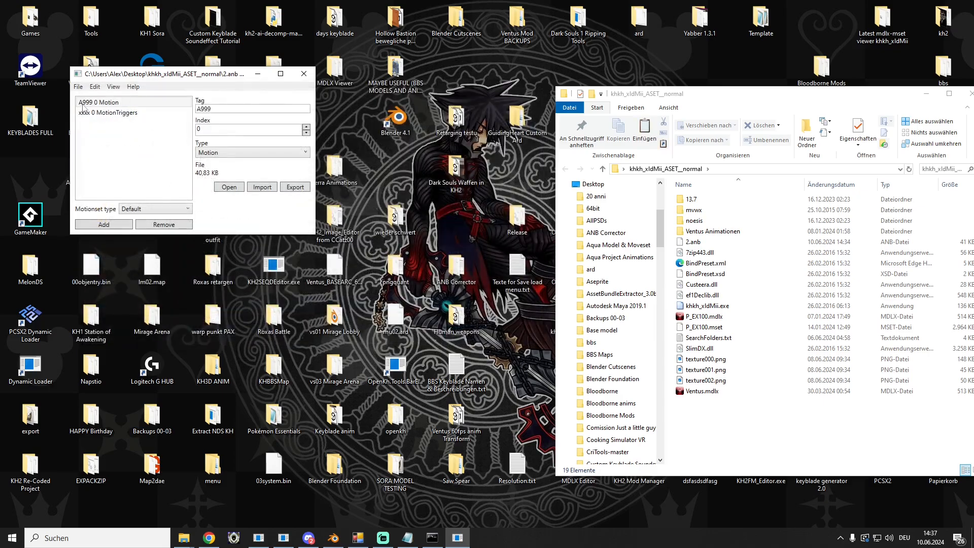
Save 2.anb with the imported A999 motion and close the BAR editor
click(79, 87)
click(98, 125)
click(303, 73)
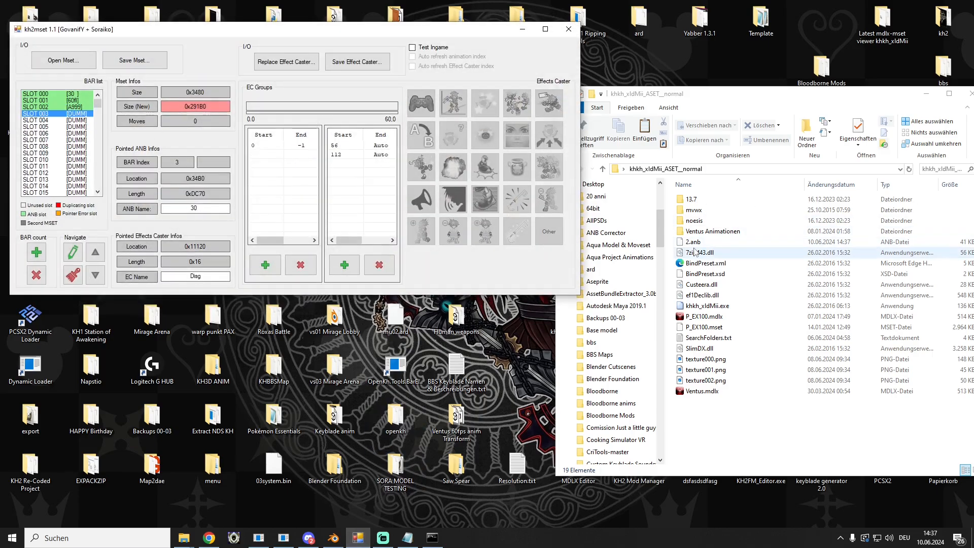
Insert 2.anb in slot 003, name slots 002 and 003 "70" and "fix", and save the set as VentusAirAttack.mset
drag(690, 242, 64, 125)
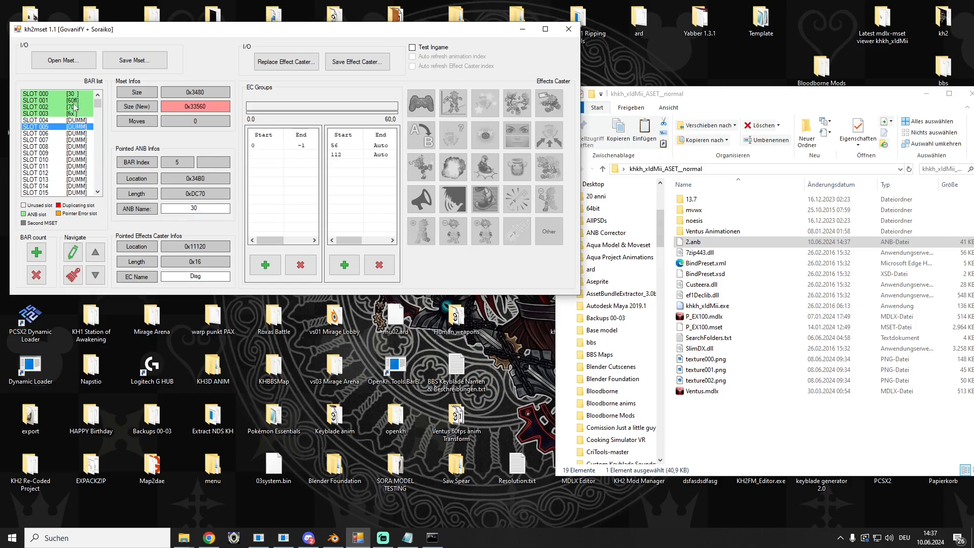
click(126, 59)
scroll(154, 202, down, 1)
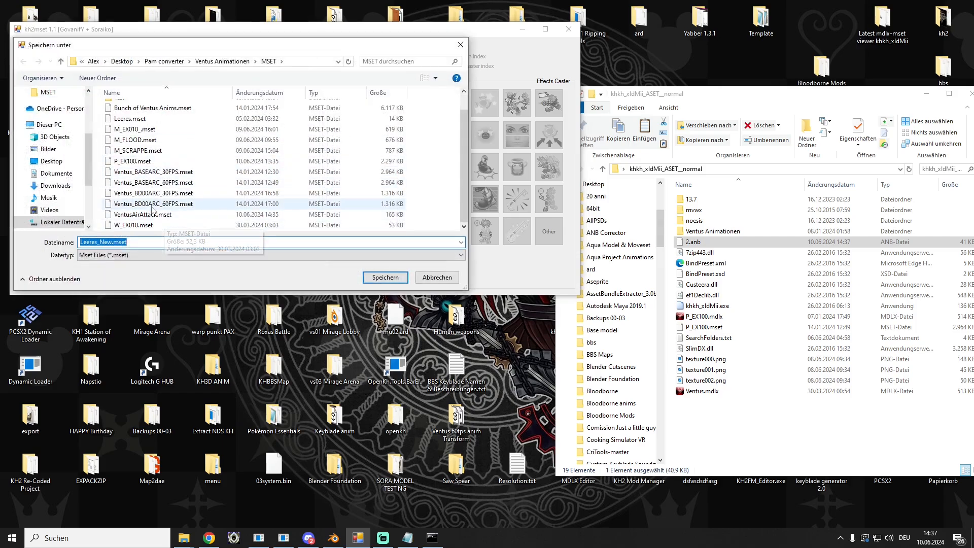
click(504, 274)
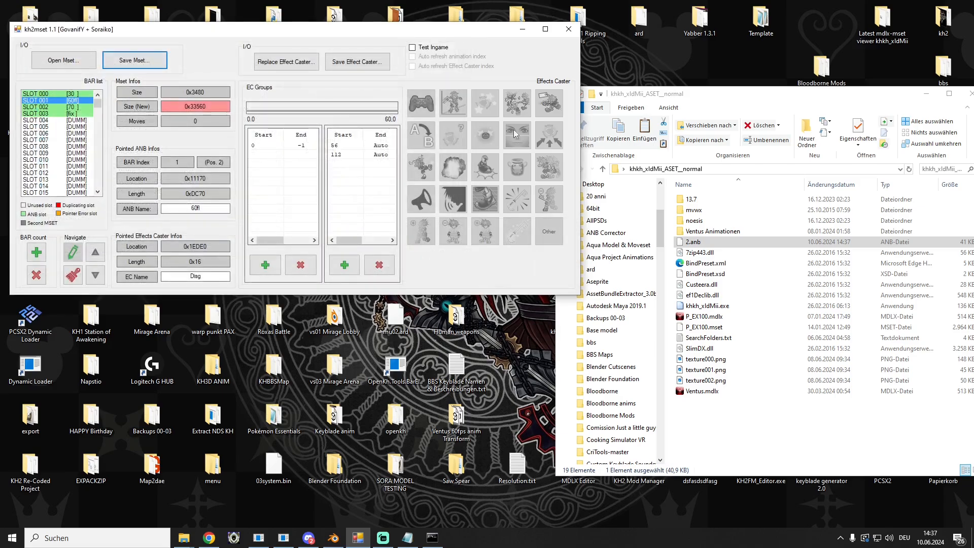
click(521, 29)
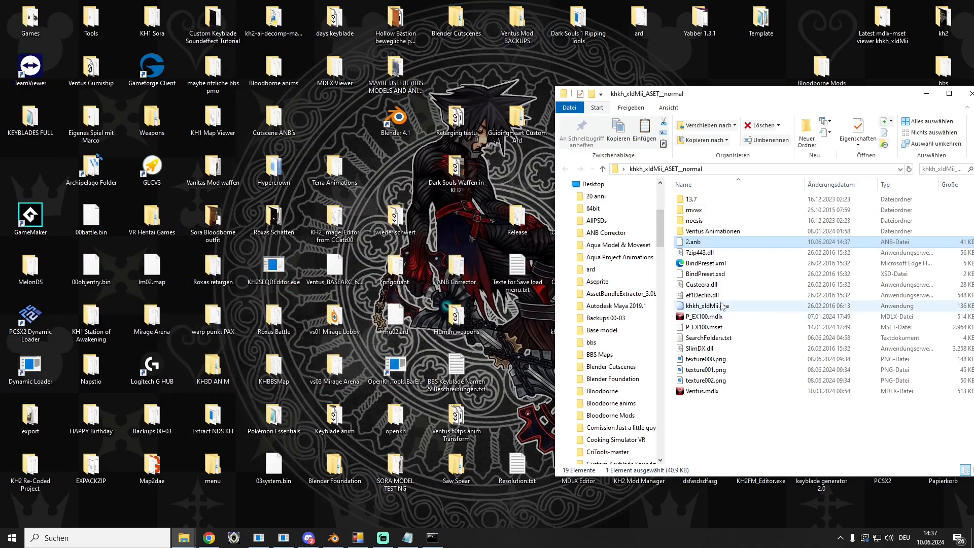
Start khkh_xldMii.exe and bind Ventus.mdlx and VentusAirAttack.mset from the MSET folder as the body model and motion set
double_click(708, 305)
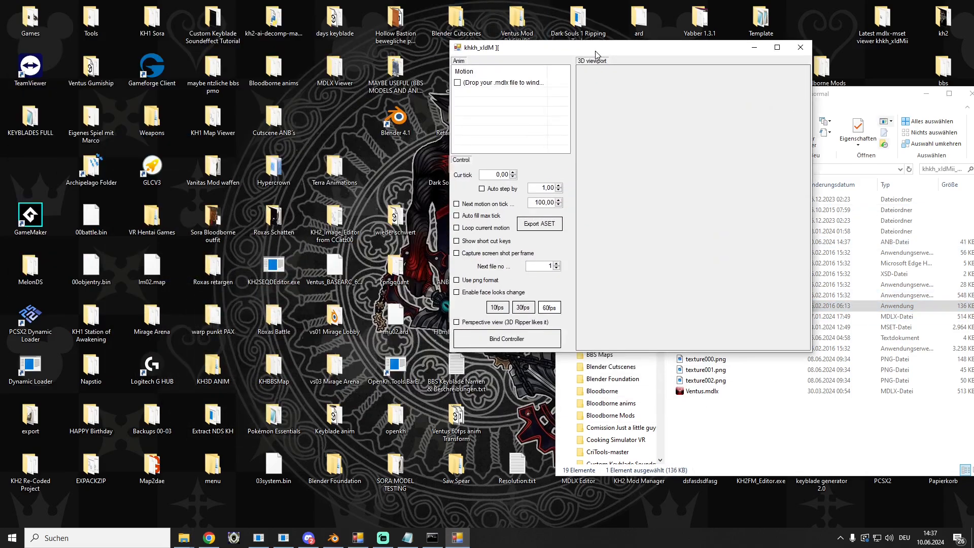
click(437, 344)
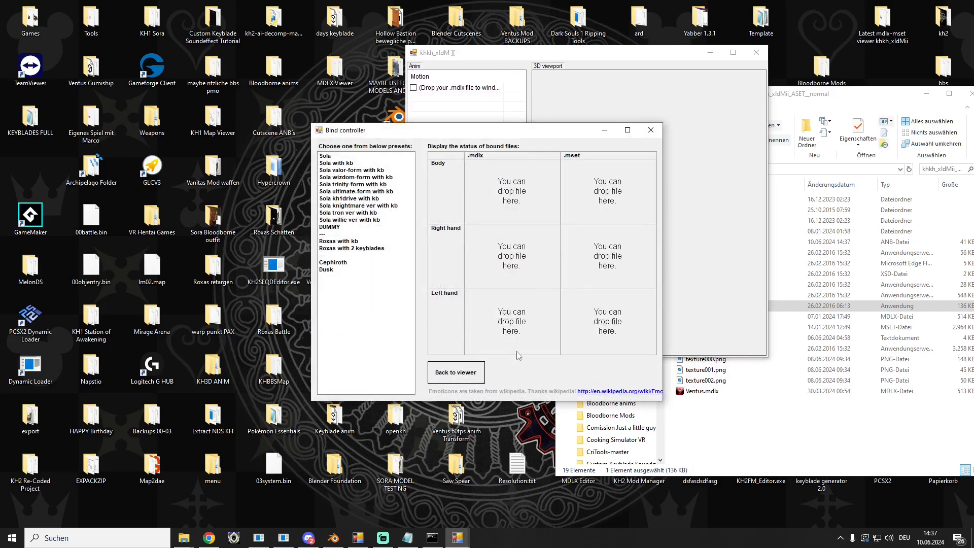
drag(0, 56, 310, 38)
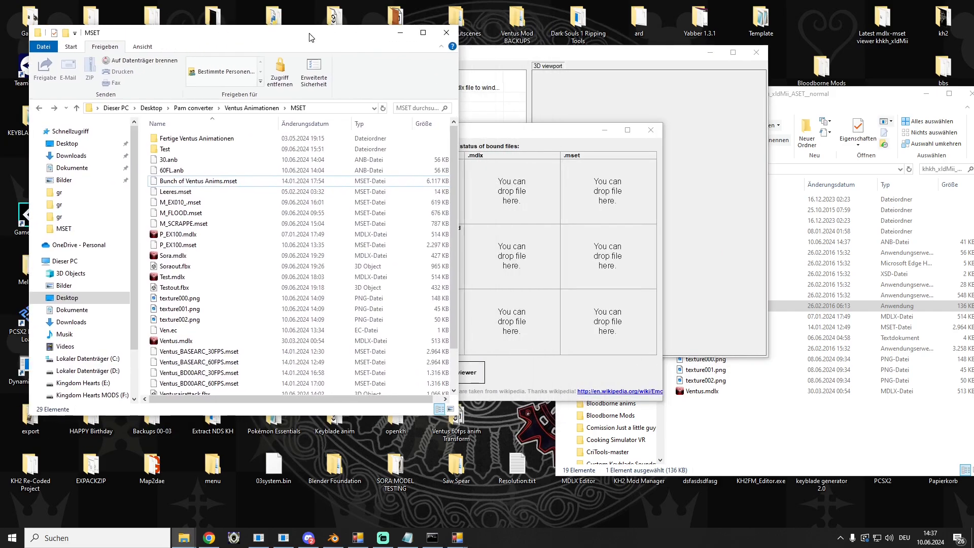
click(174, 343)
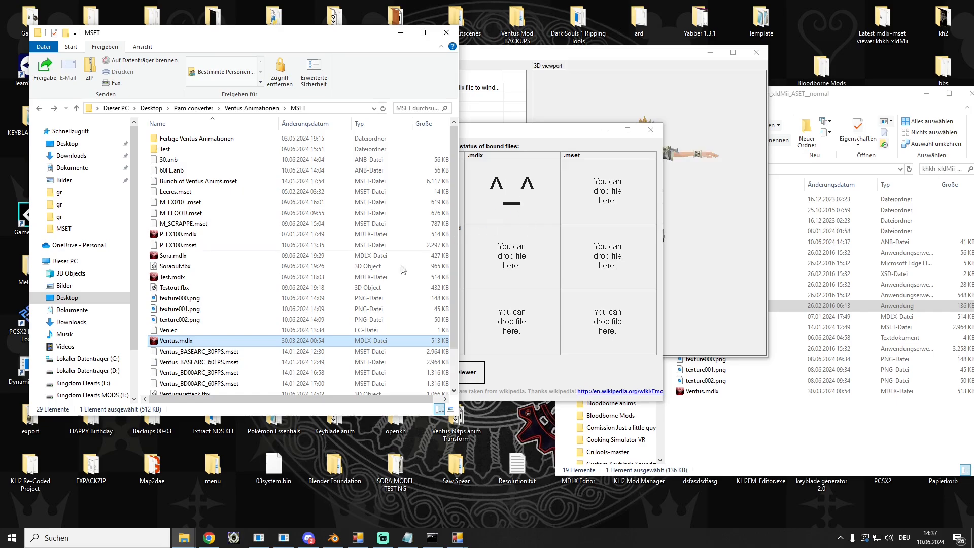
scroll(403, 269, down, 2)
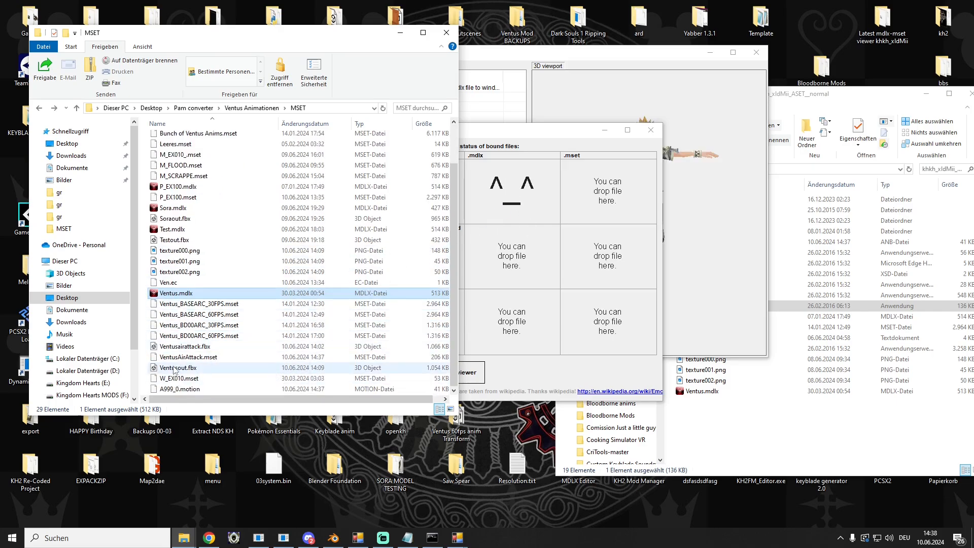
drag(183, 357, 485, 291)
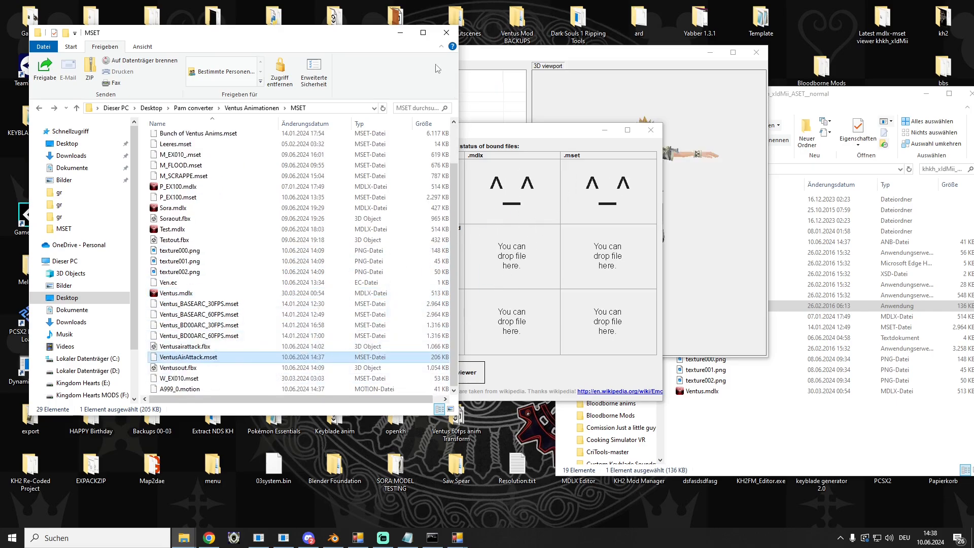
click(445, 33)
click(651, 130)
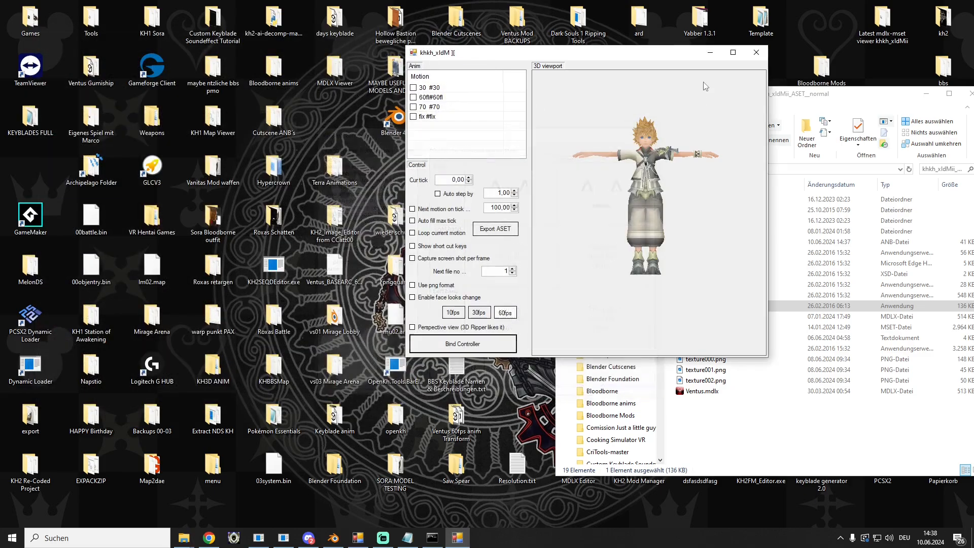
Maximize the viewer and play the 30 motion with auto step, next motion on tick, auto fill max tick and looping enabled
click(732, 52)
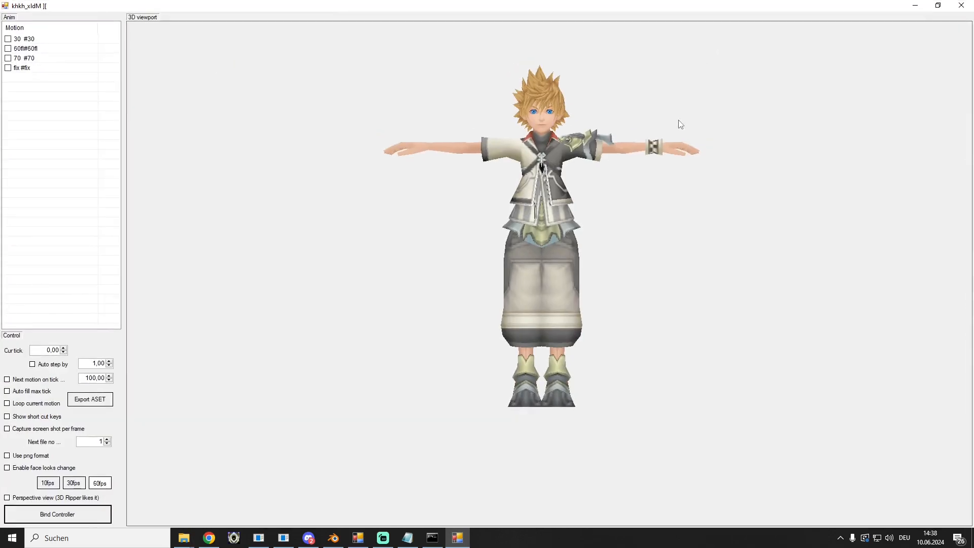
click(29, 42)
click(27, 417)
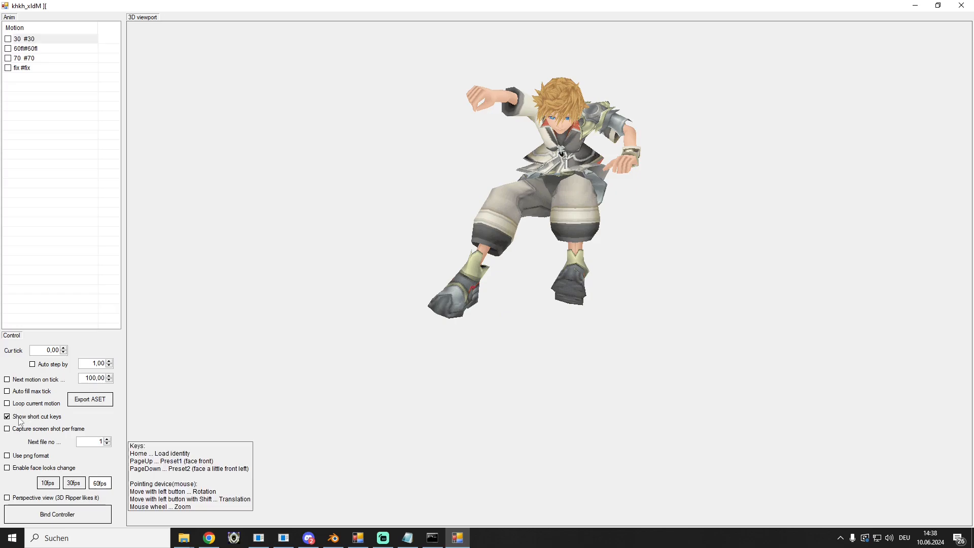
click(26, 416)
click(60, 365)
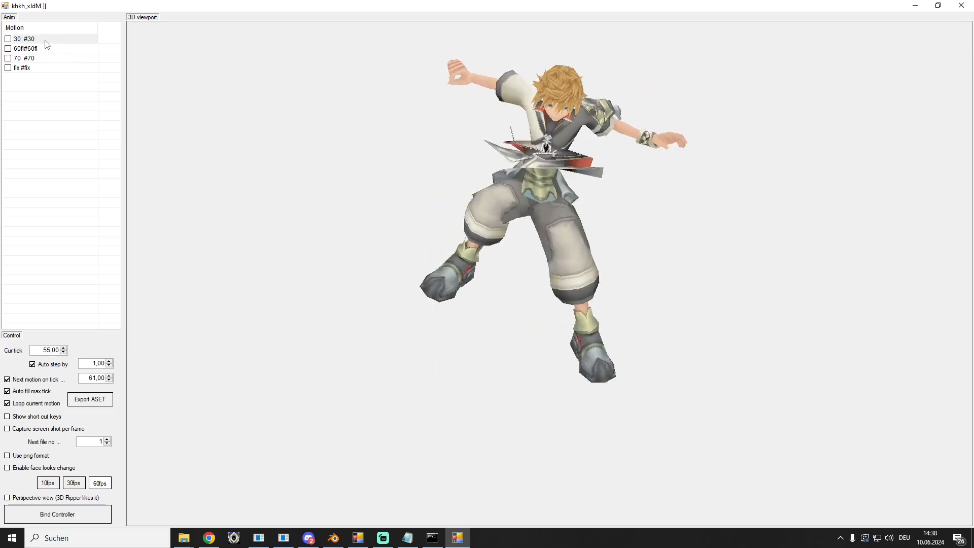
Play the 60fl, 70 and fix motions one after another to compare their speed and movement
click(29, 49)
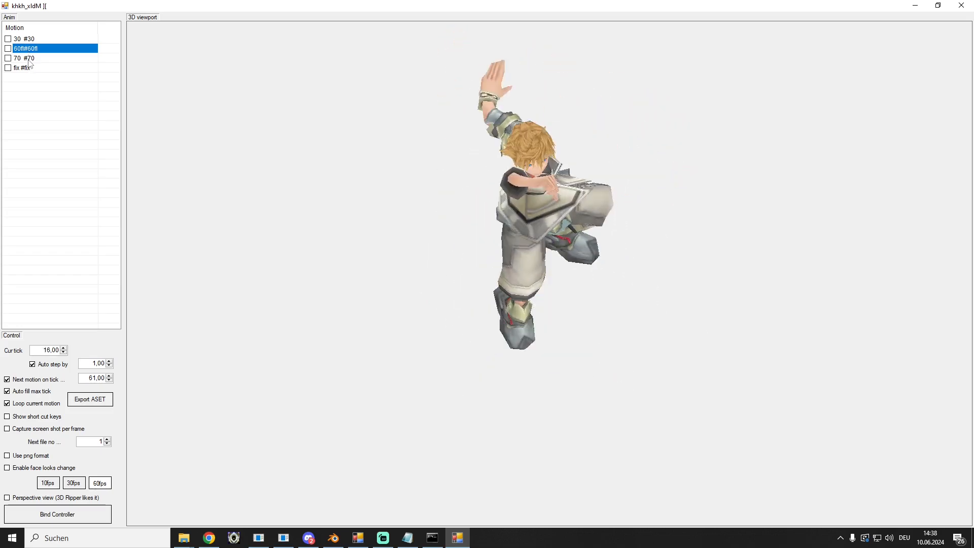
click(29, 59)
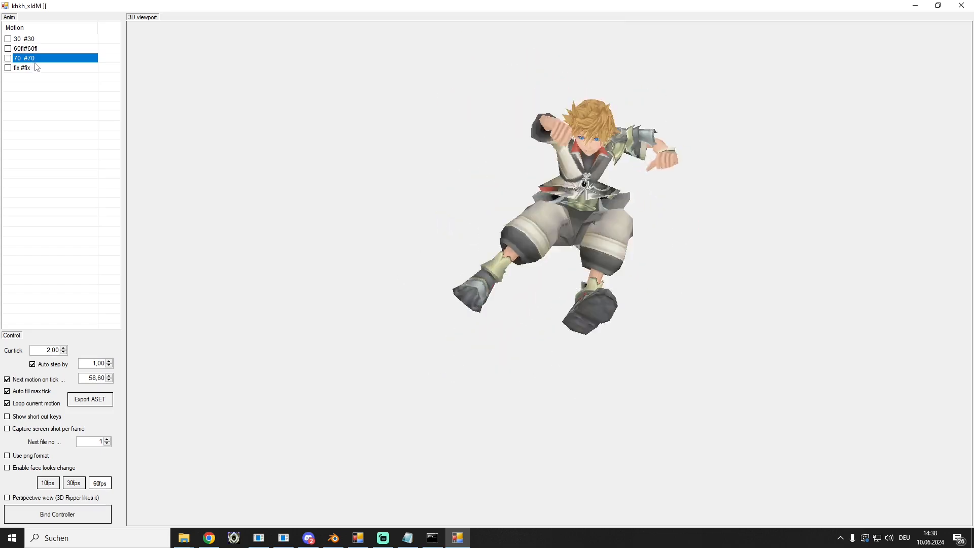
click(28, 69)
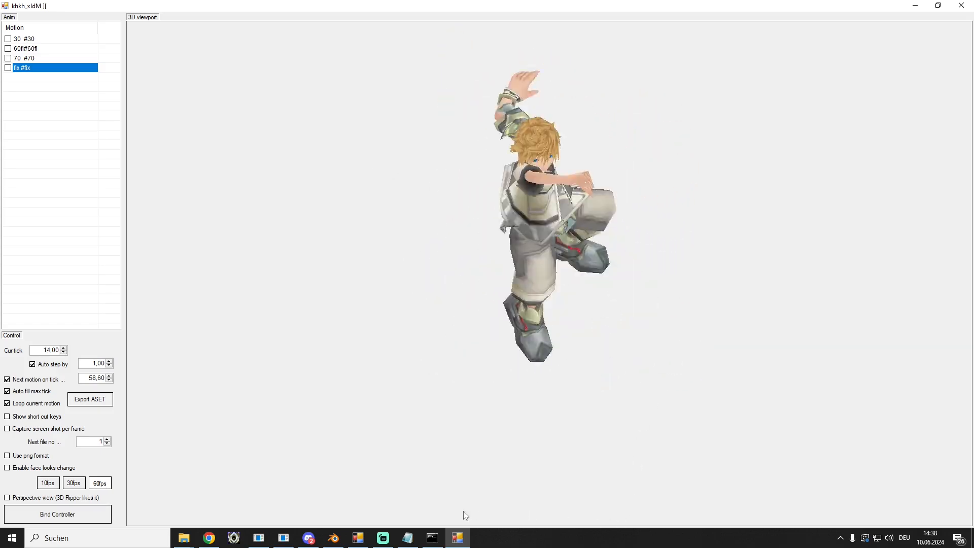
Close the leftover command prompt and view the contents of the ANB Corrector folder
click(433, 537)
click(955, 85)
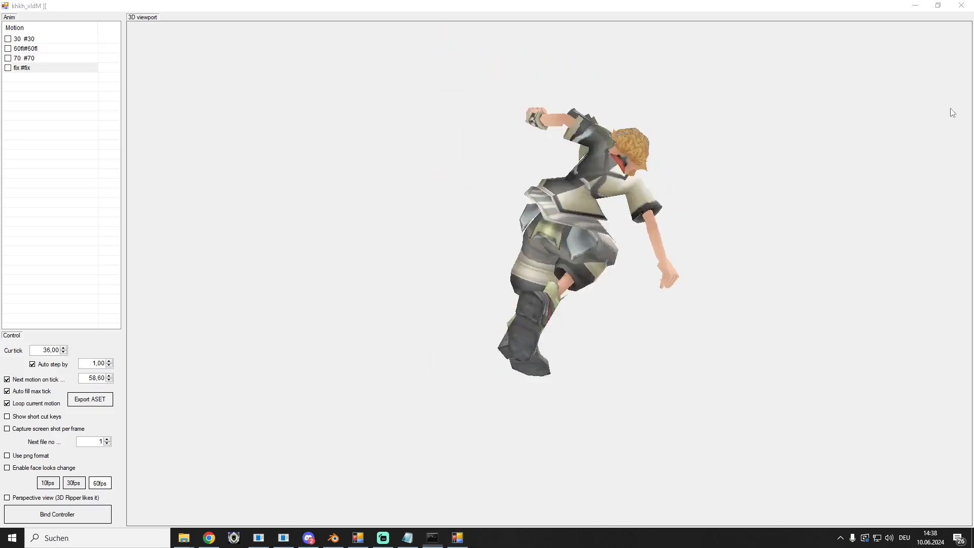
click(915, 5)
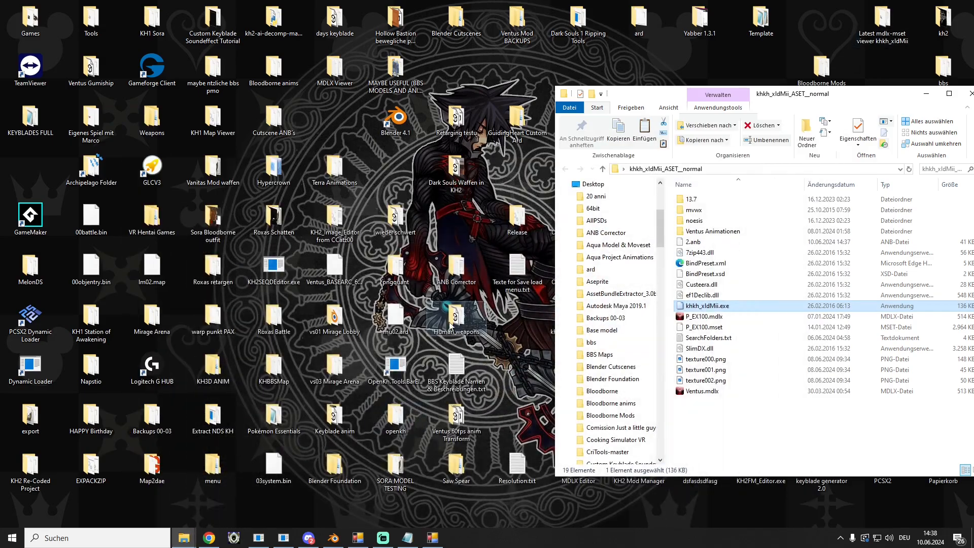
double_click(455, 267)
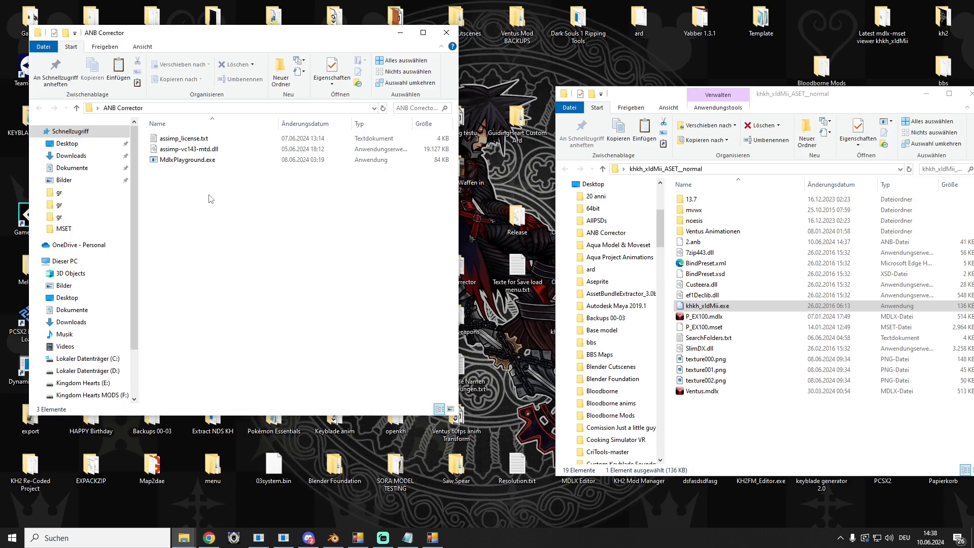
click(446, 33)
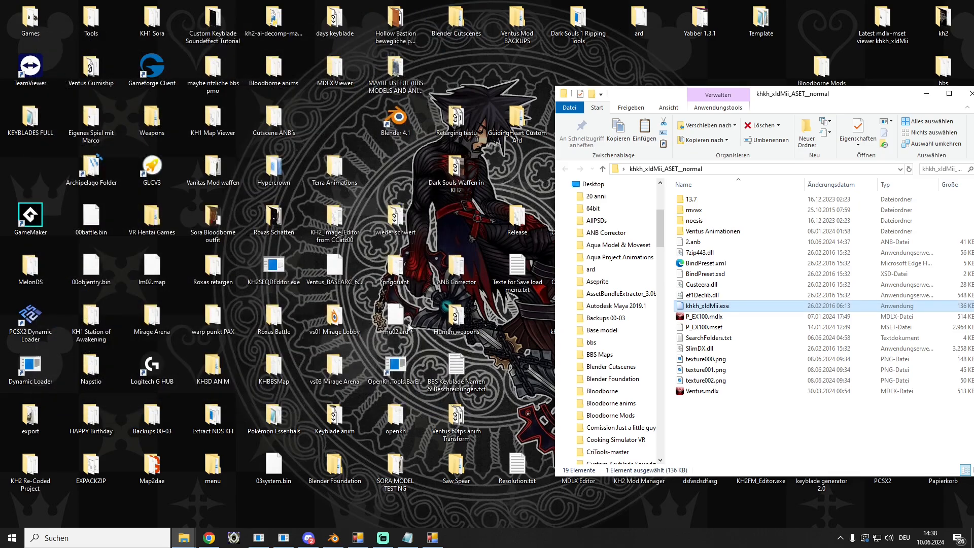
Return to the model viewer, compare the 30 and fix motions again, and close the viewer
click(444, 537)
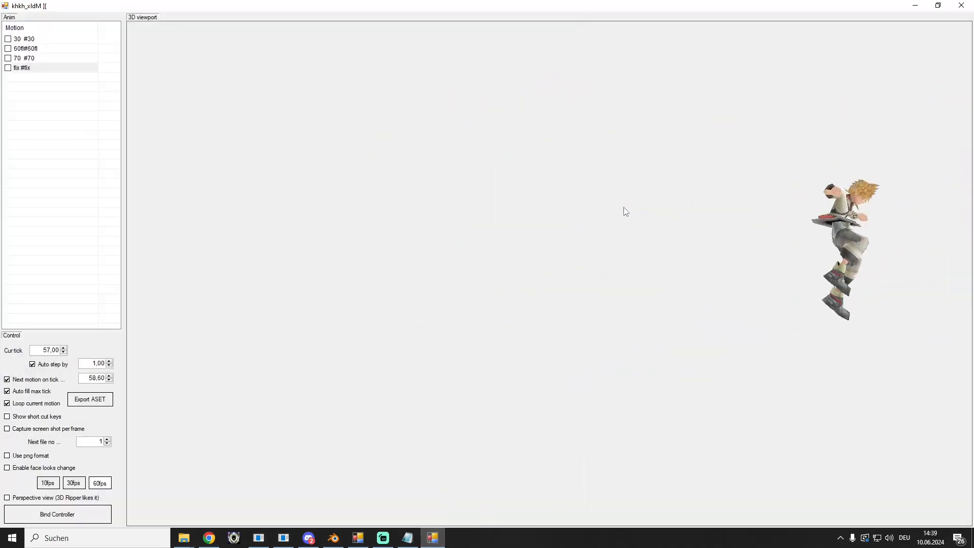
click(23, 40)
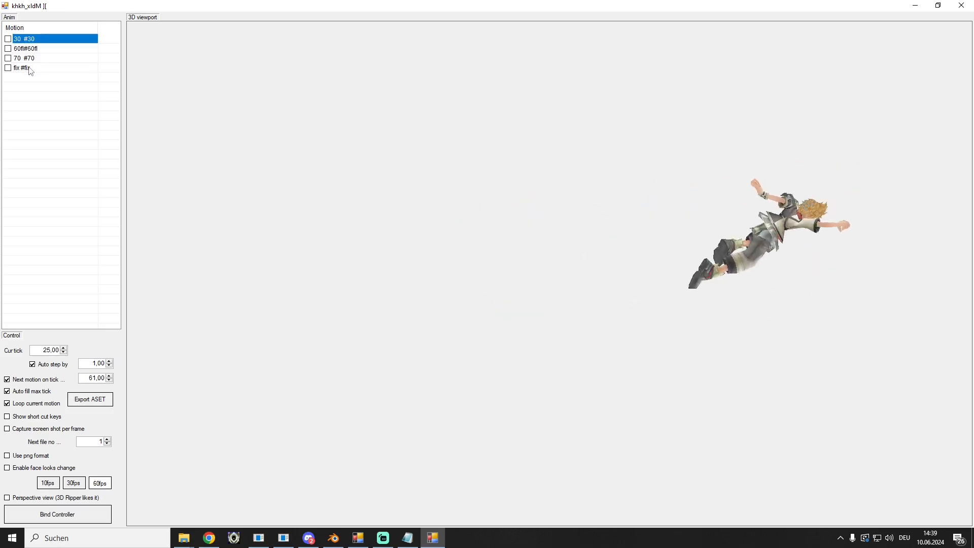
click(23, 68)
drag(593, 188, 530, 189)
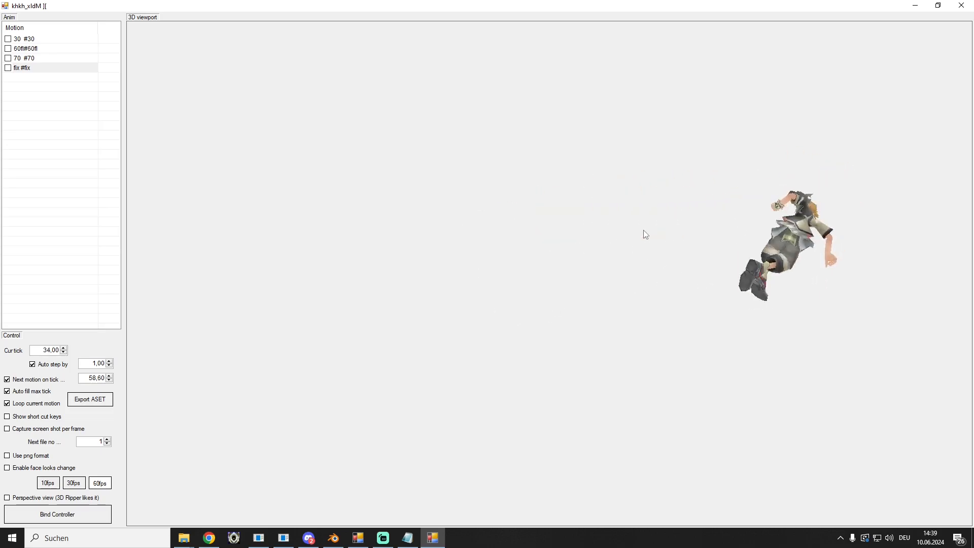
click(961, 5)
Start the HxD hex editor and load 2.anb from the khkh_xldMii_ASET__normal folder
click(110, 534)
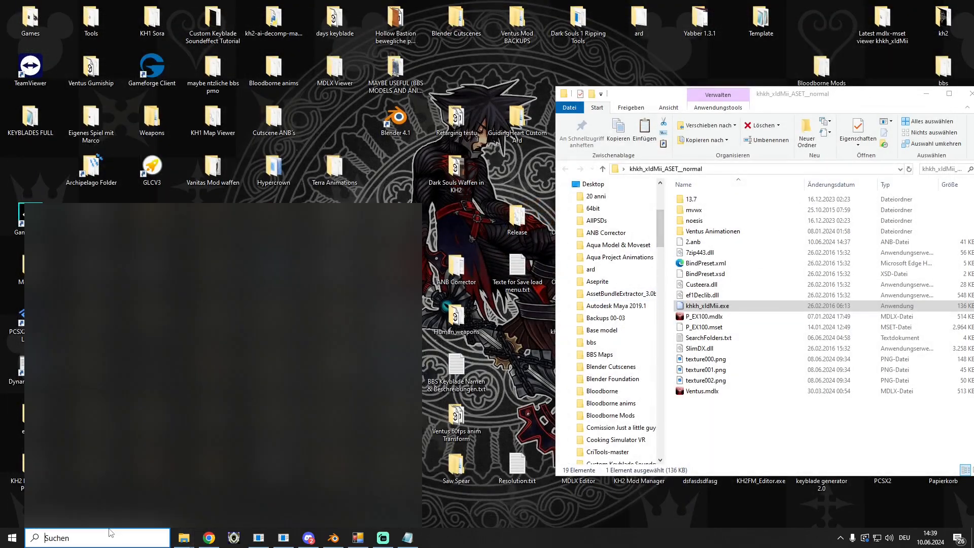
text(hcd)
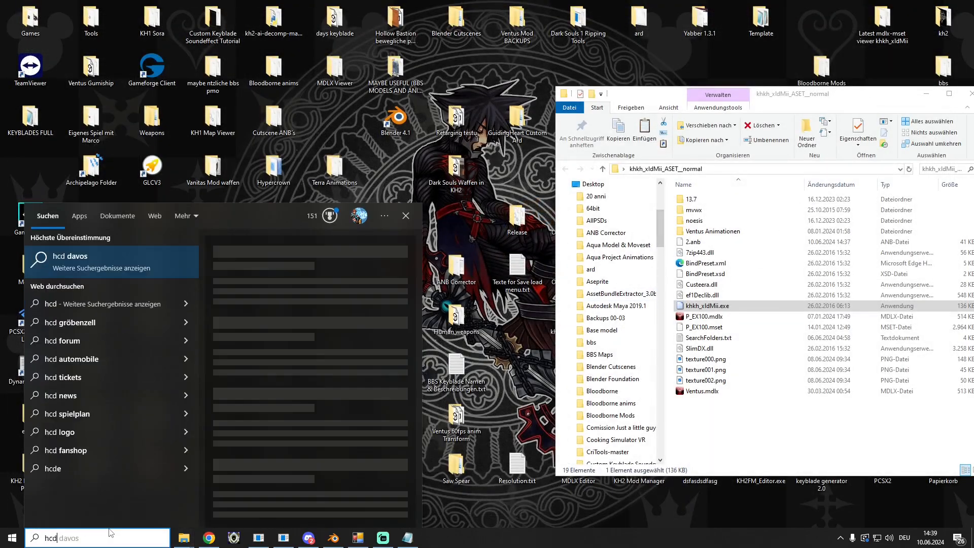
key(BackSpace)
key(BackSpace)
text(x)
key(Return)
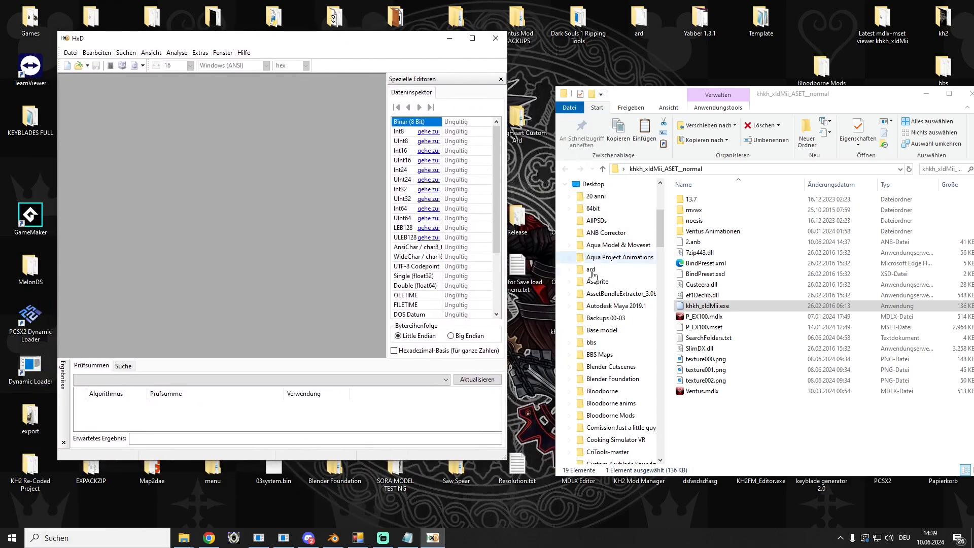
drag(691, 243, 710, 245)
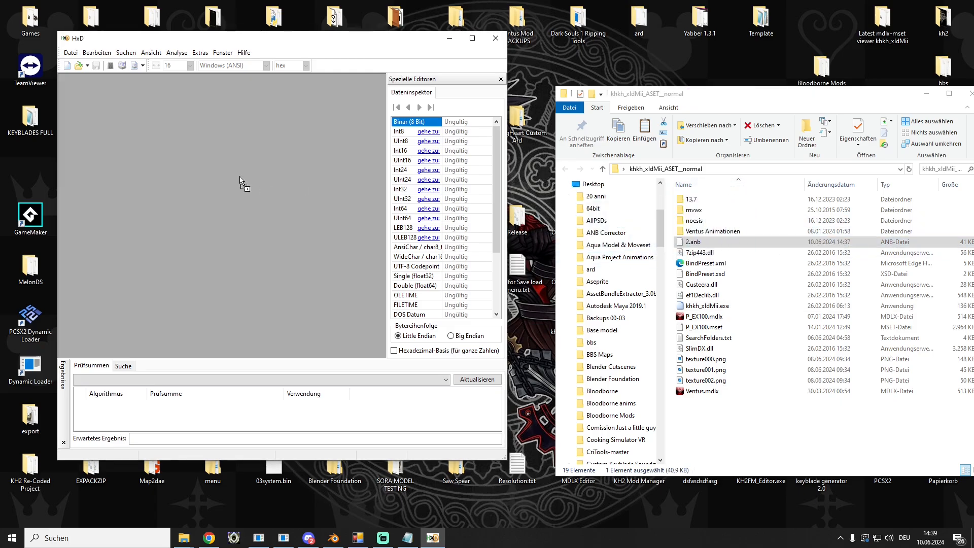
drag(240, 180, 246, 173)
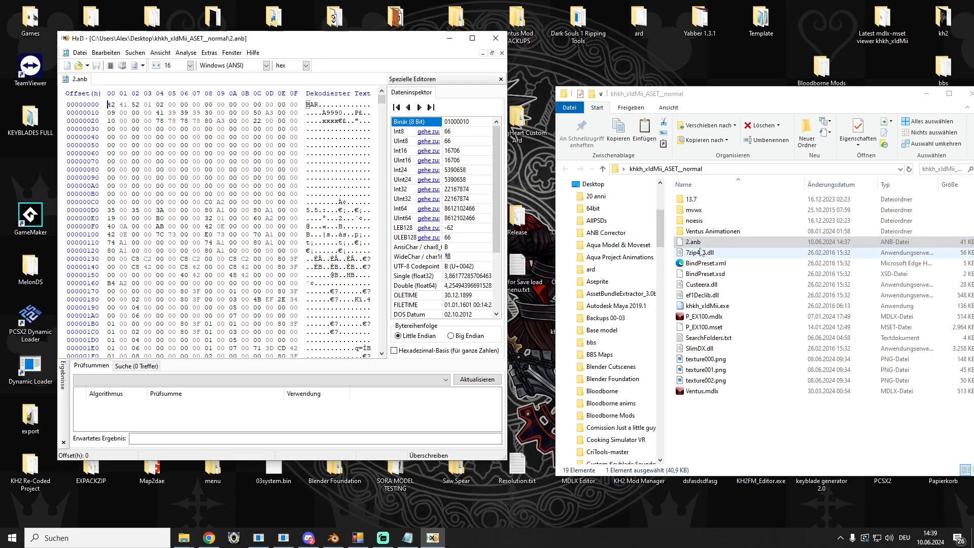
Select the block of bytes from offset A374 through A3A1 at the end of 2.anb
drag(381, 103, 381, 344)
scroll(195, 228, up, 6)
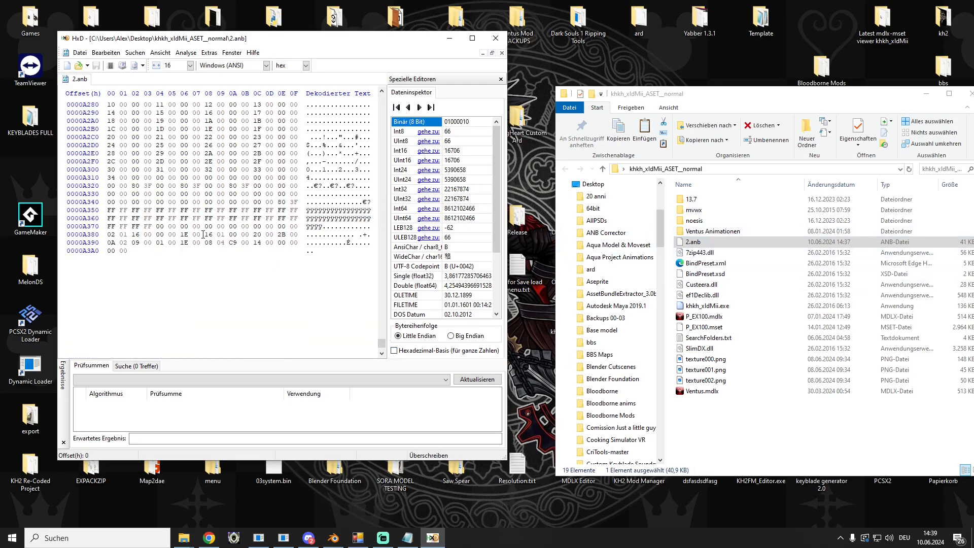
drag(149, 250, 169, 279)
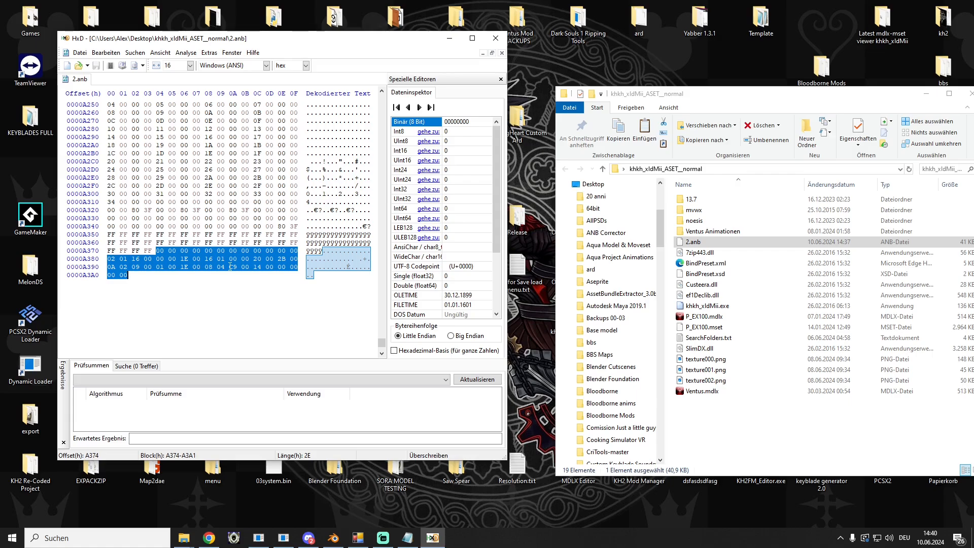
Move the hex editor aside and open 2.anb in a new BAR editor window beside it
drag(313, 43, 690, 64)
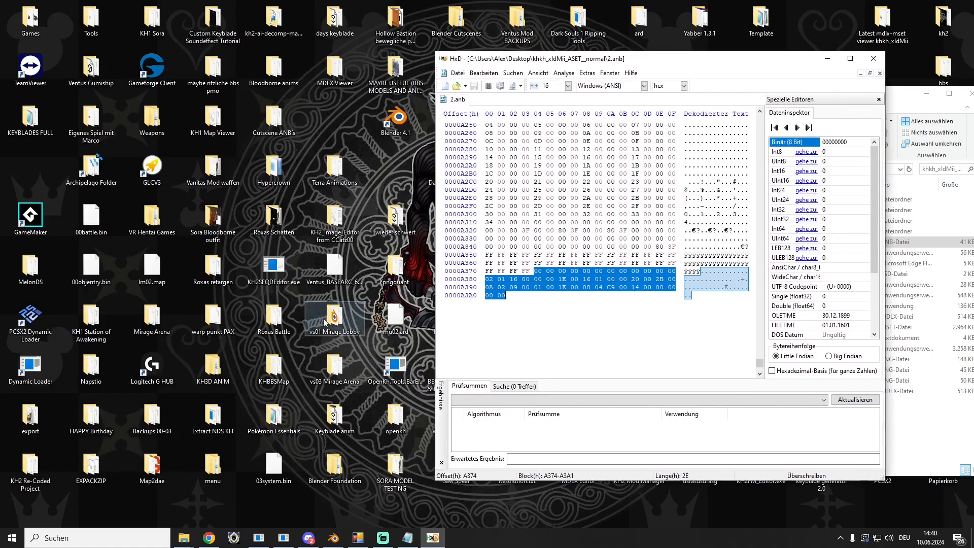
double_click(395, 366)
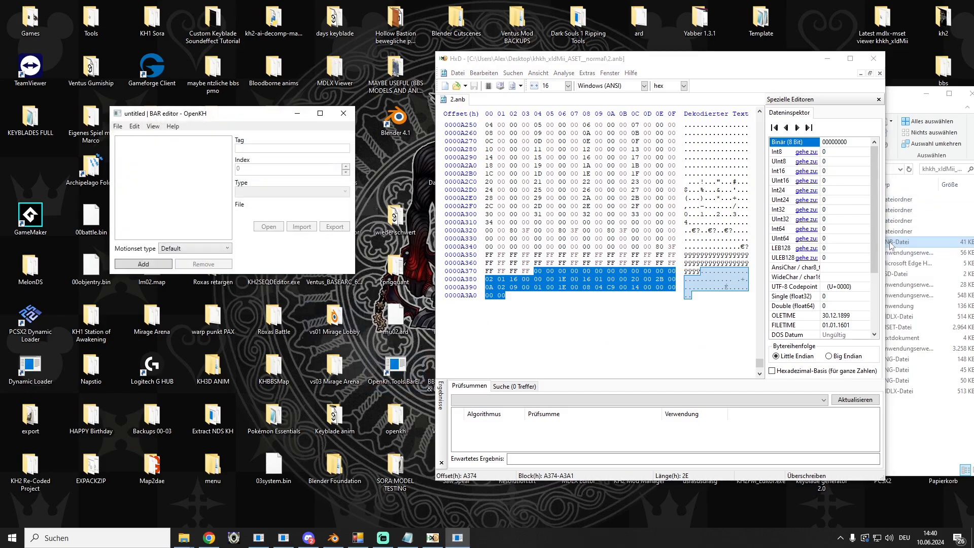
drag(228, 156, 191, 153)
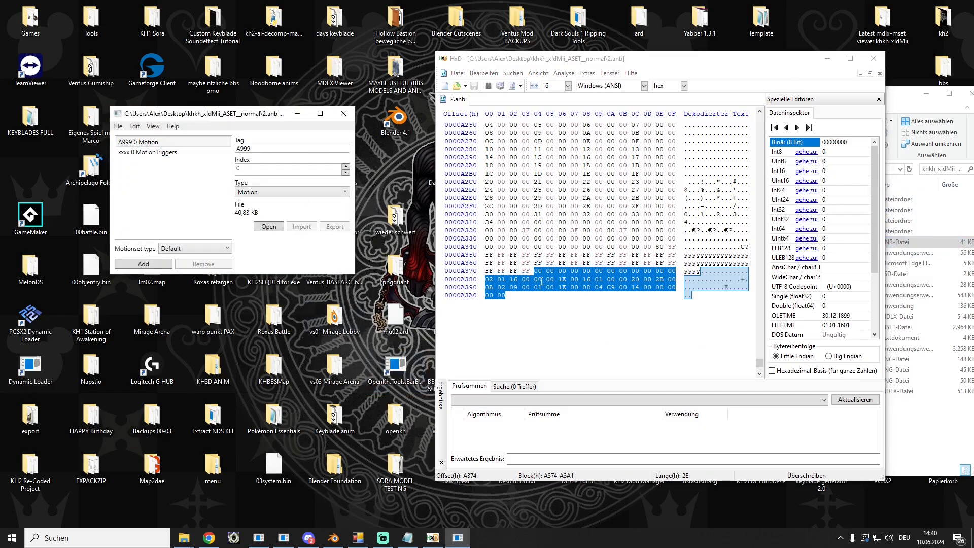
Examine the MotionTriggers entry of 2.anb alongside its trailing bytes and select the motion data from offset 92D0 through A373
drag(534, 269, 559, 286)
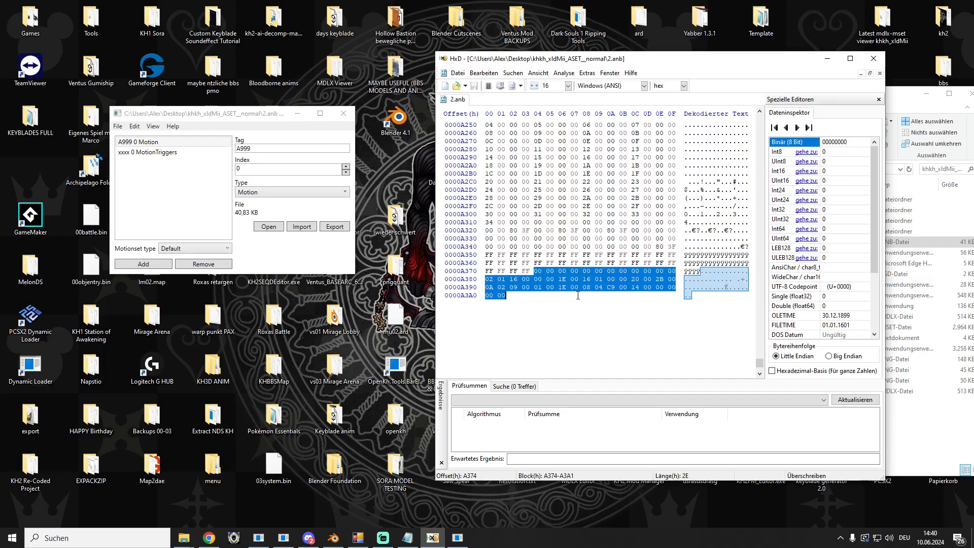
click(153, 153)
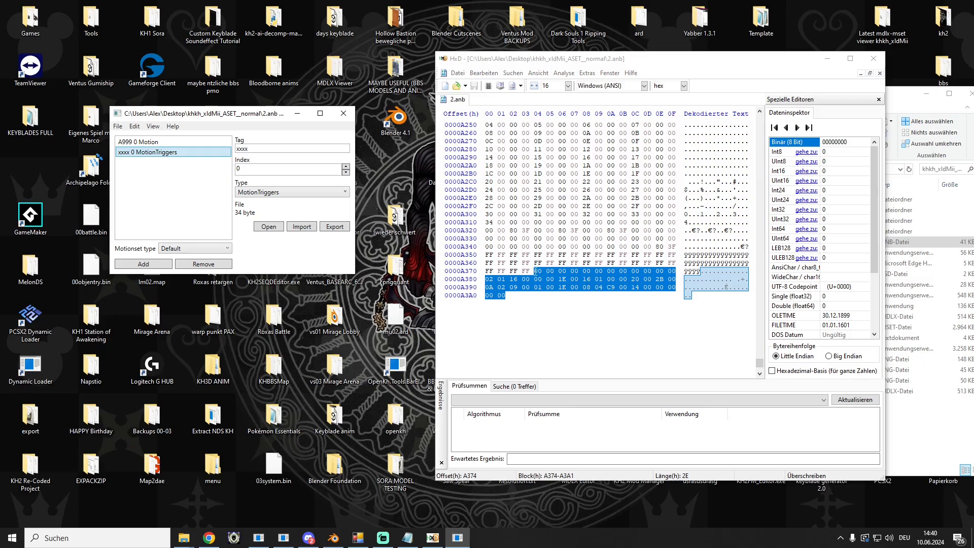
drag(531, 273, 449, 201)
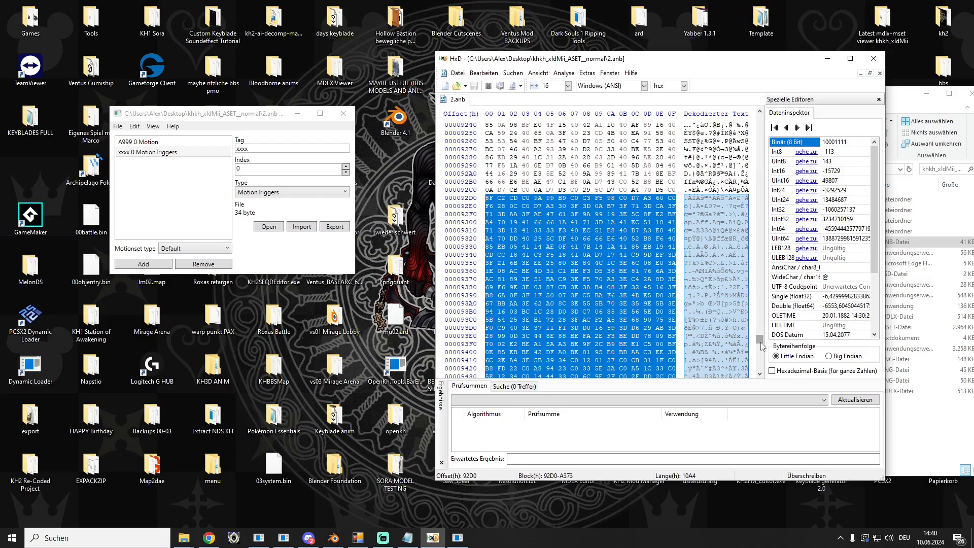
drag(760, 343, 759, 373)
scroll(602, 281, up, 9)
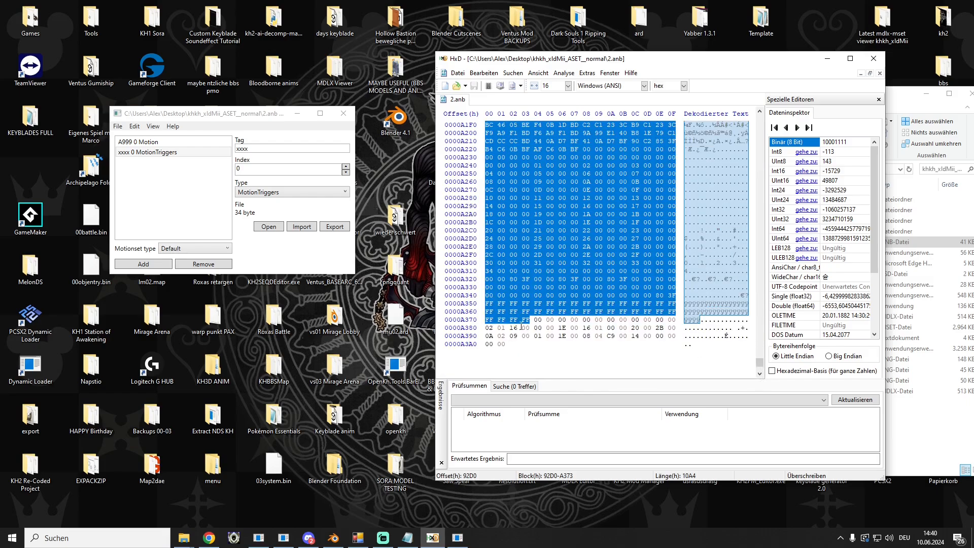
Overwrite the bytes at offsets A370 through A373 with 00, set the byte at A32C to 01, and save 2.anb before closing the hex editor
click(528, 321)
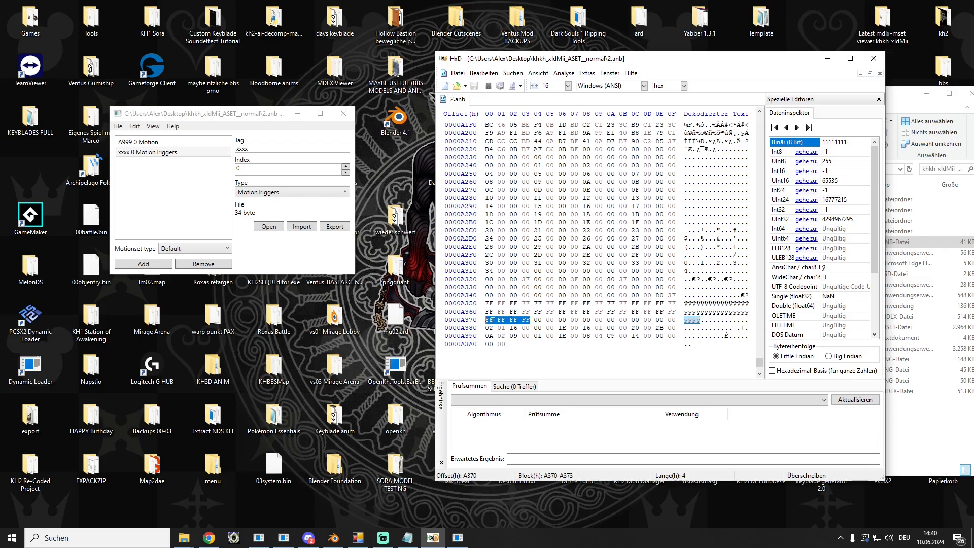
text(000)
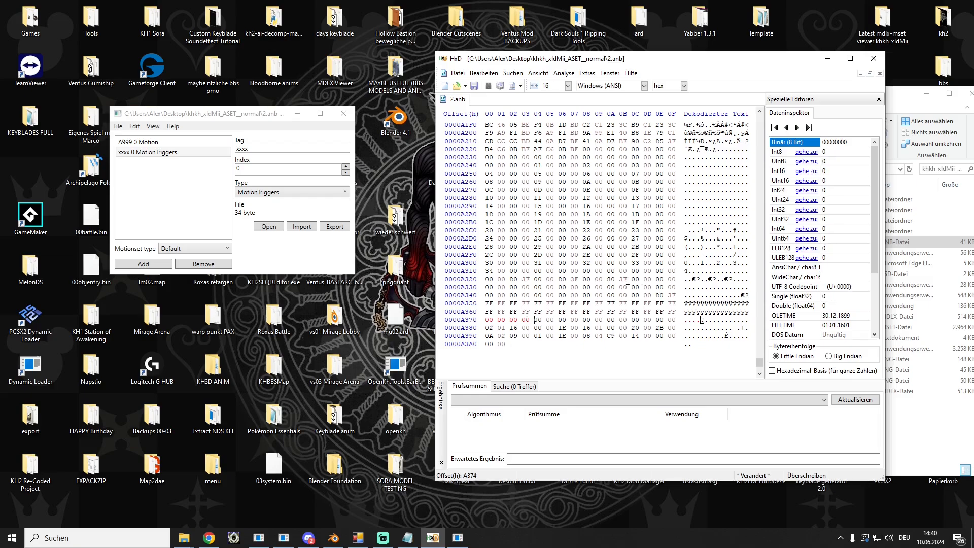
click(635, 278)
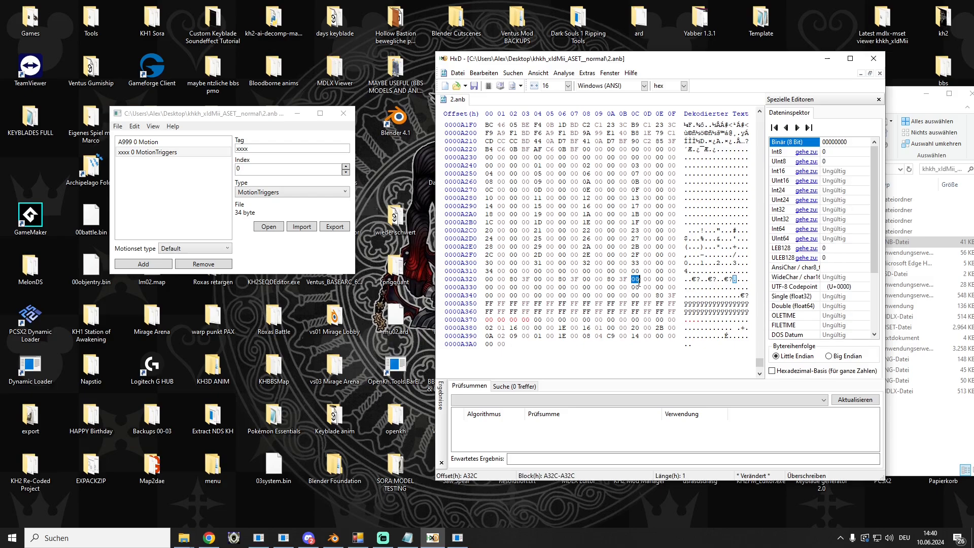
text(01)
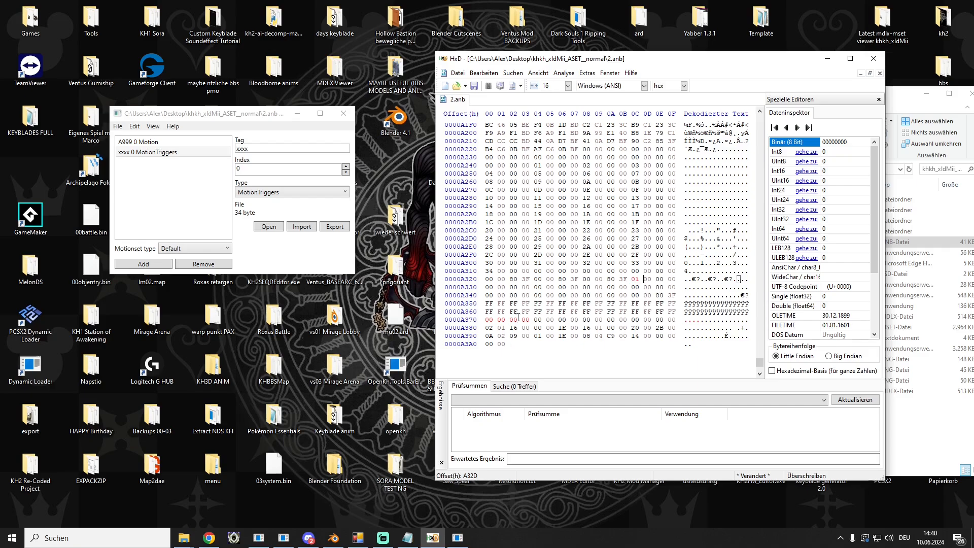
click(473, 86)
click(873, 58)
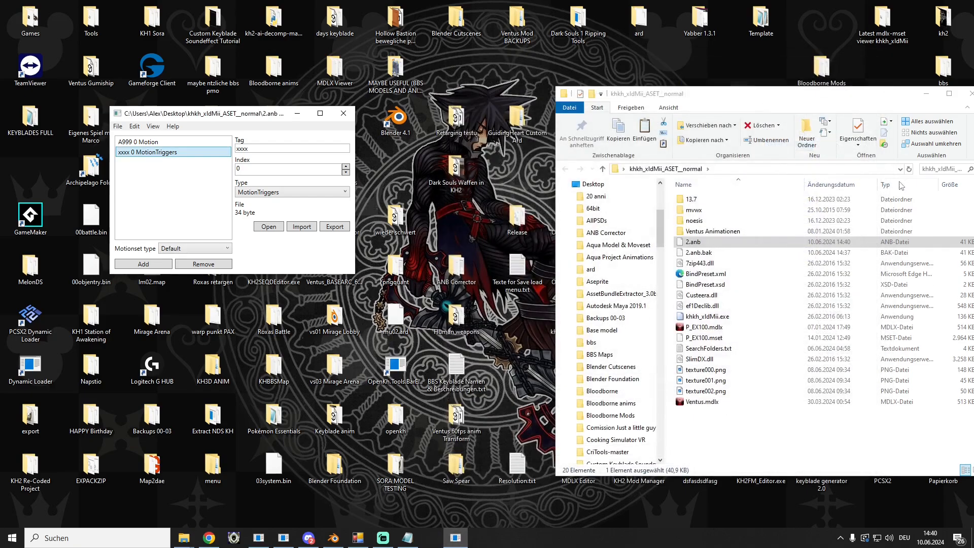
Close kh2mset, the khkh_xldMii_ASET__normal folder window and the BAR editor holding 2.anb
click(693, 242)
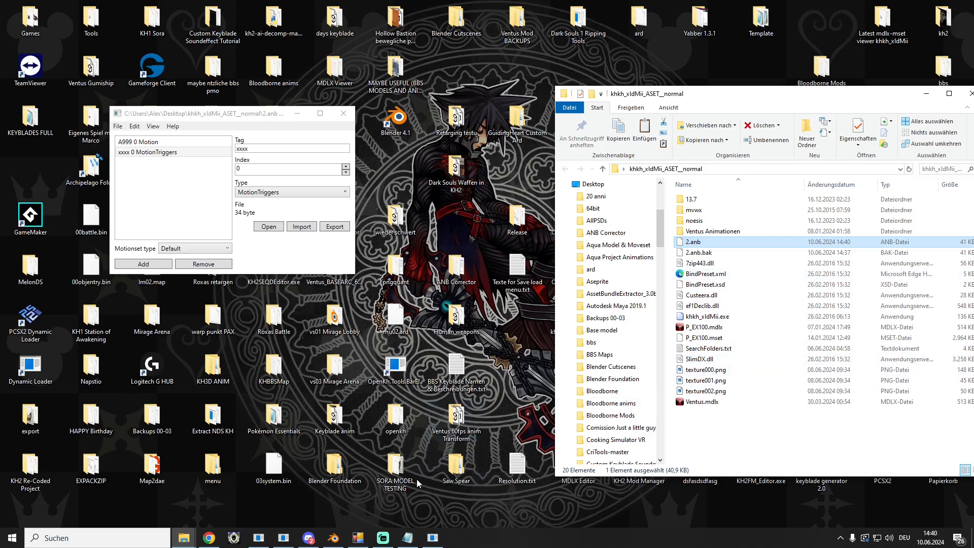
click(357, 538)
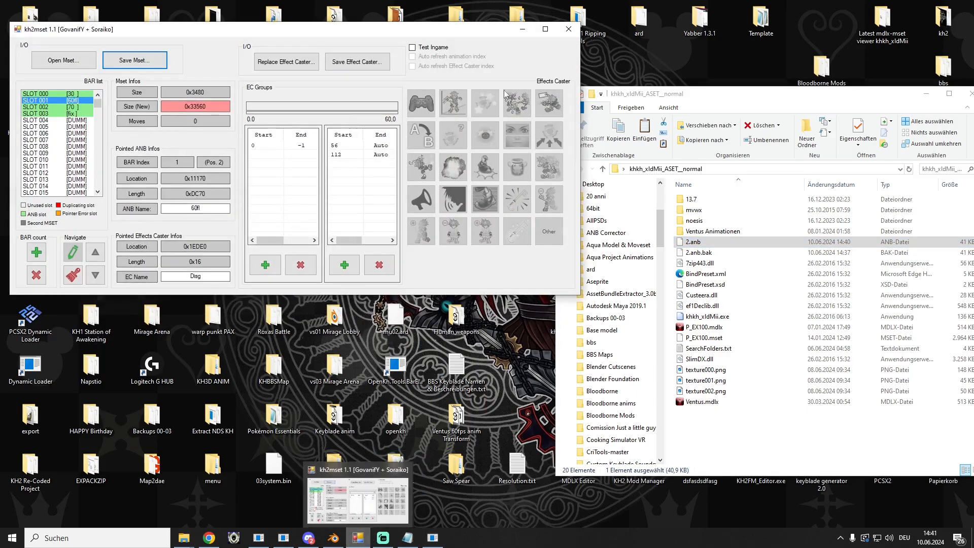
click(568, 29)
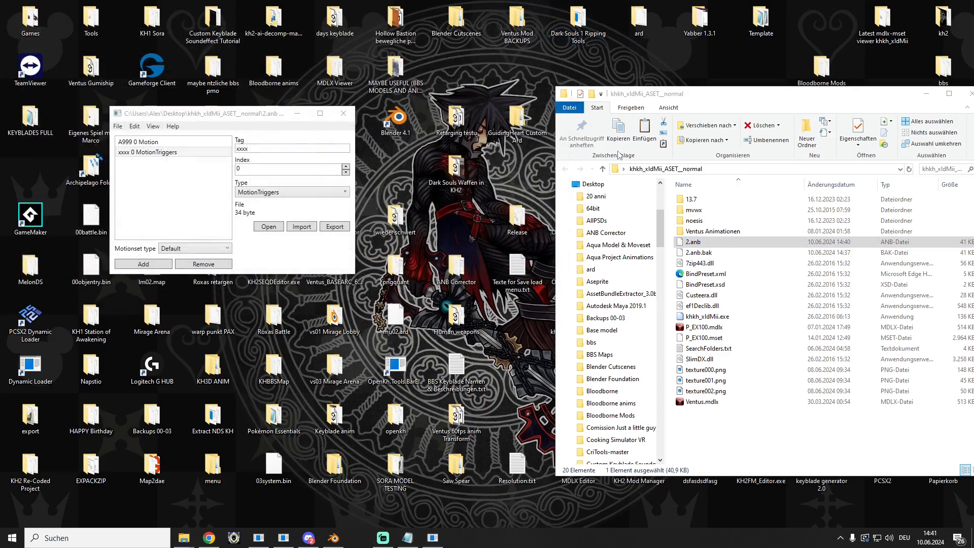
click(969, 94)
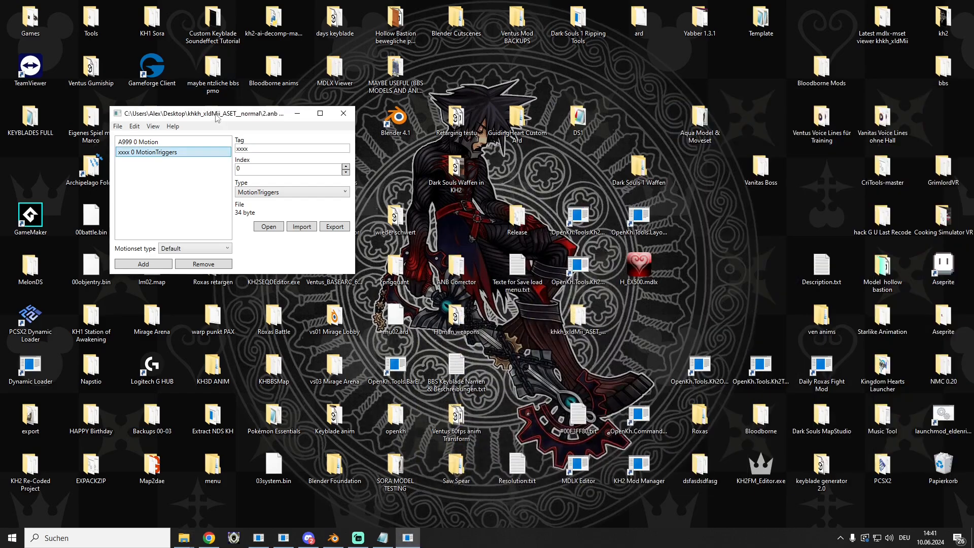
drag(219, 117, 457, 150)
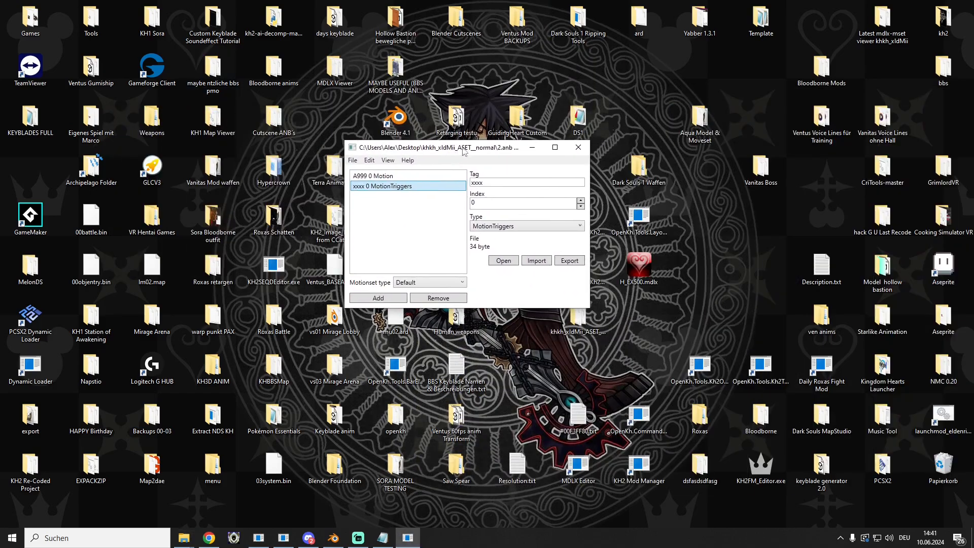
click(578, 147)
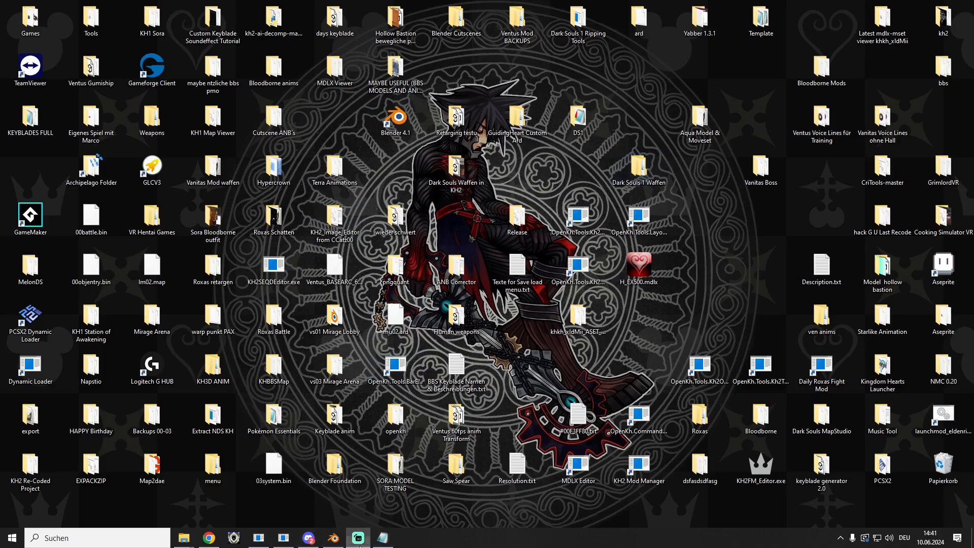